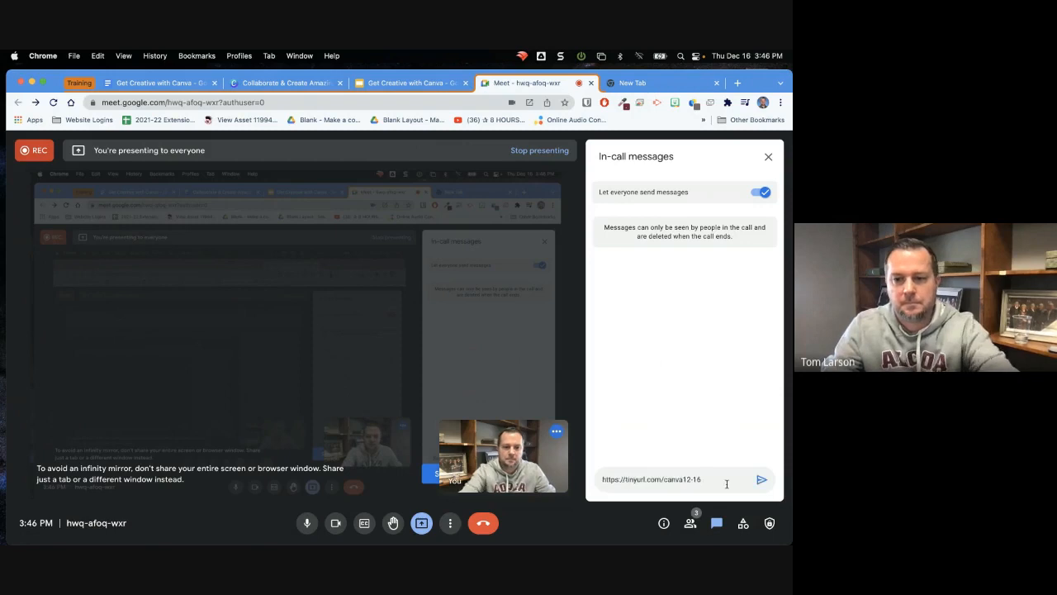
left_click(763, 480)
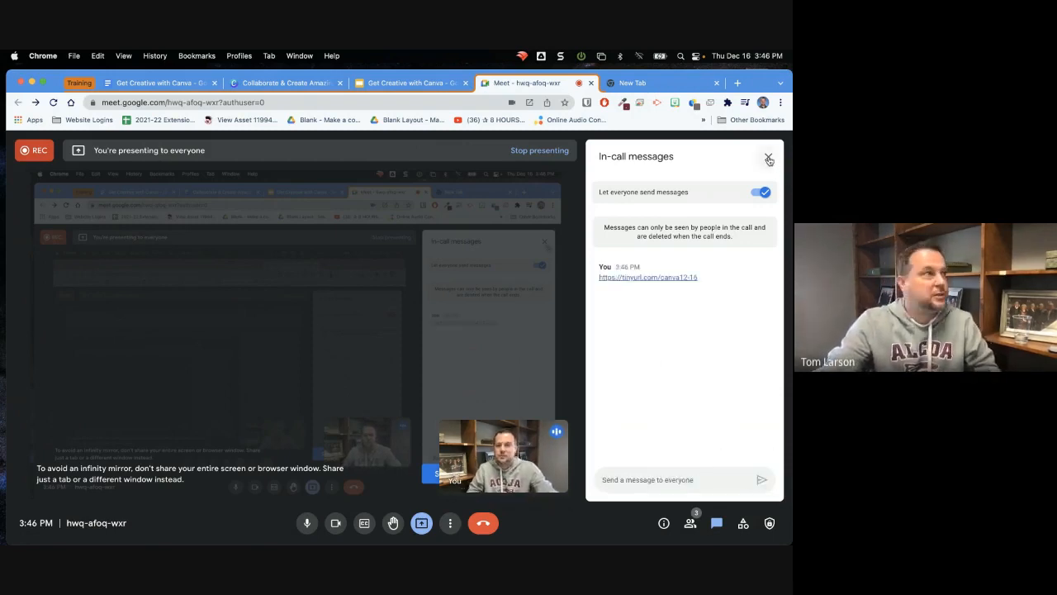
left_click(768, 161)
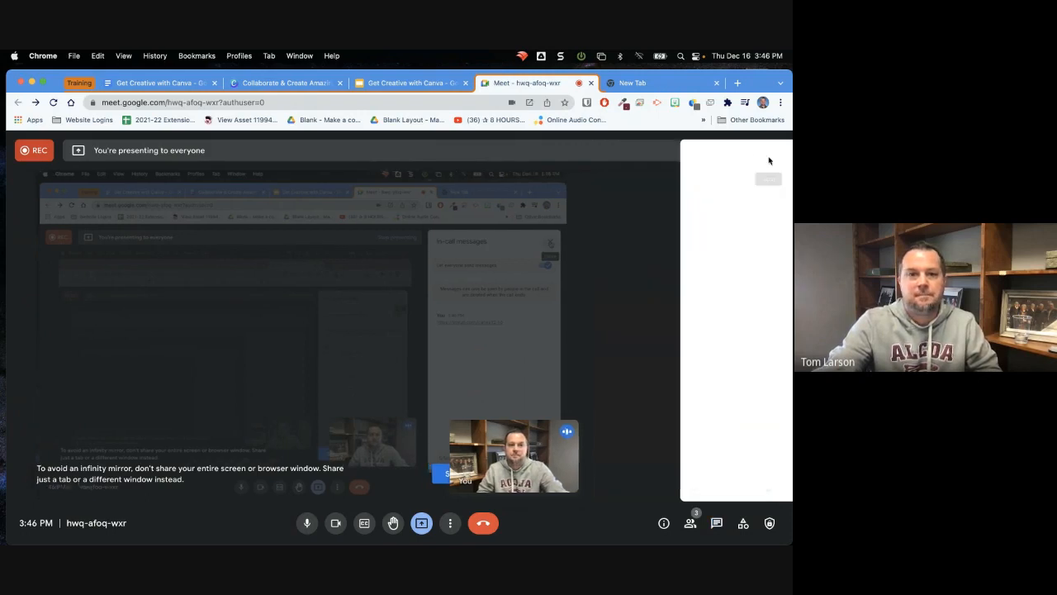
Switch to the "Get Creative with Canva" document in Google Docs and examine its description, resources, agenda items and supplement links
left_click(158, 86)
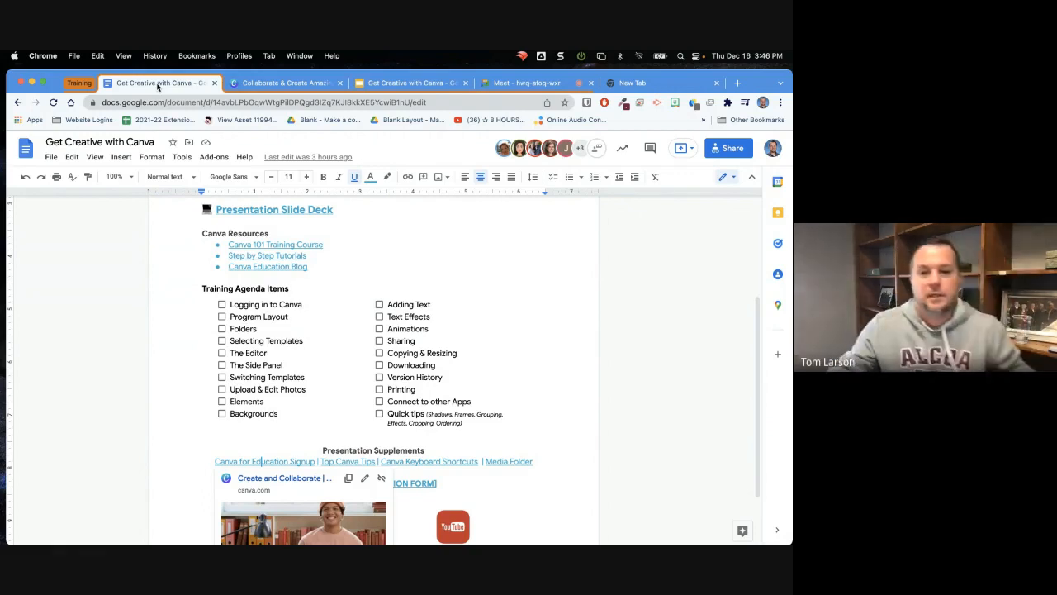
left_click(541, 339)
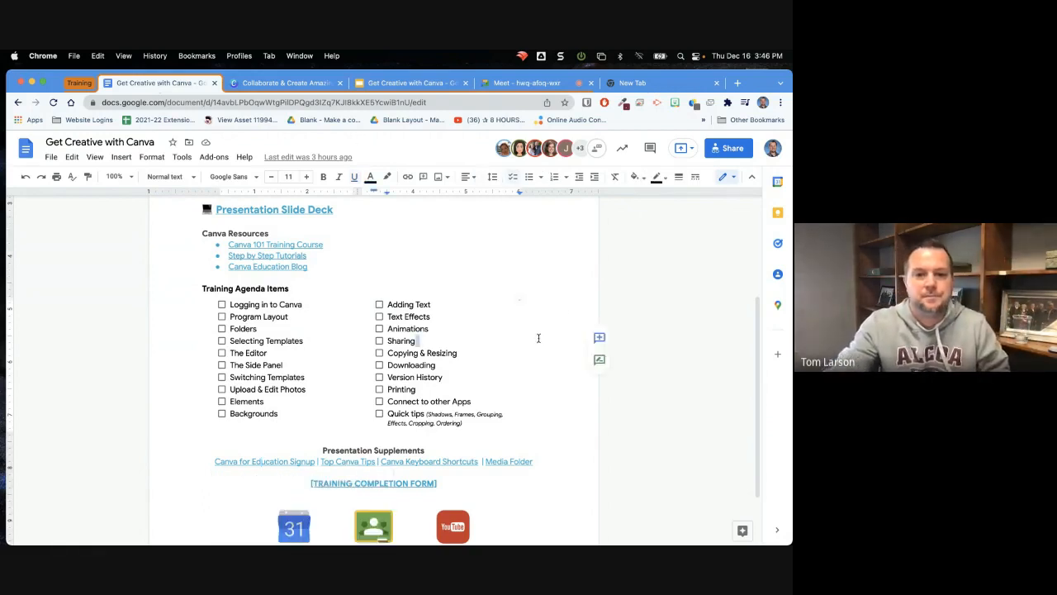
scroll(659, 309, "up", 3)
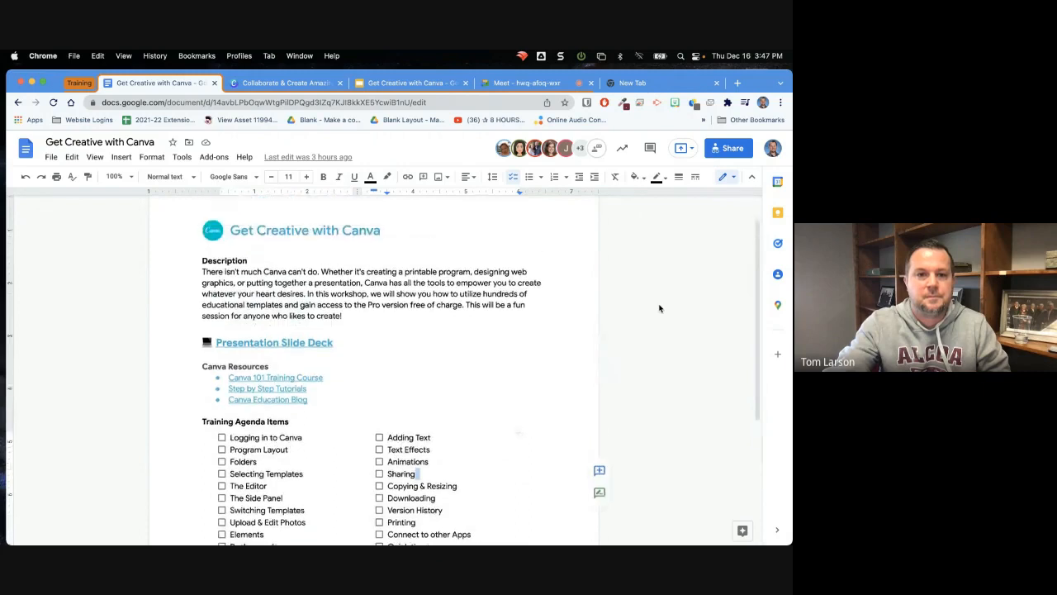
scroll(659, 309, "down", 5)
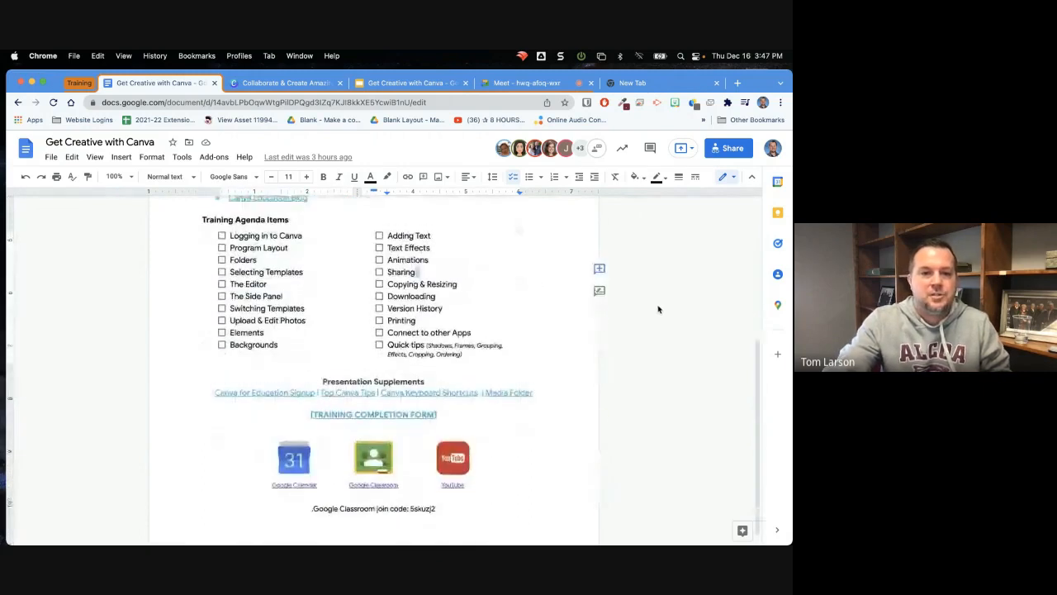
scroll(658, 309, "up", 2)
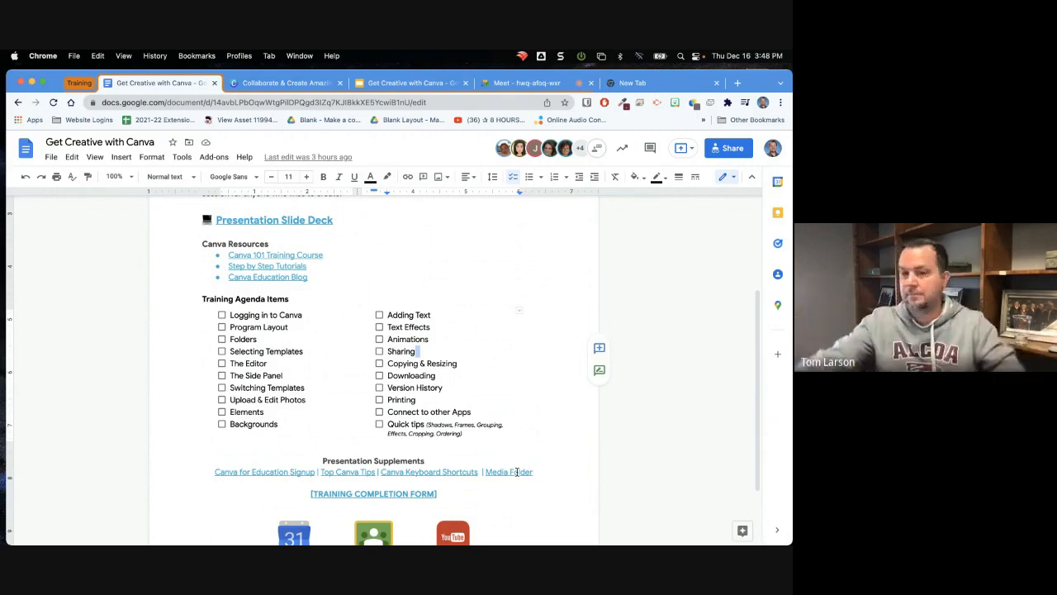
Switch to Canva and log in with the Google account
left_click(292, 85)
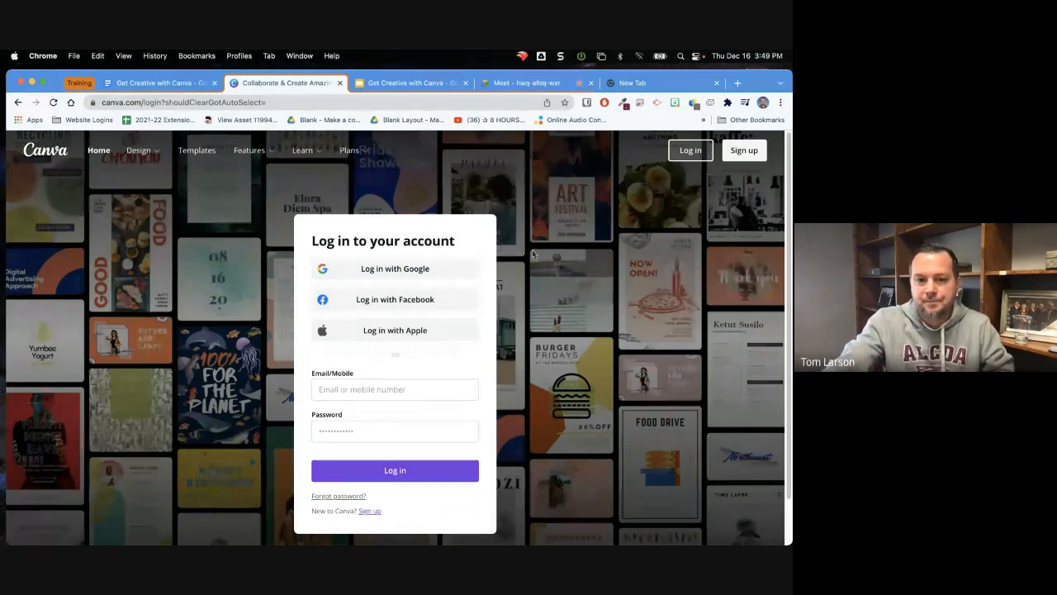
left_click(411, 277)
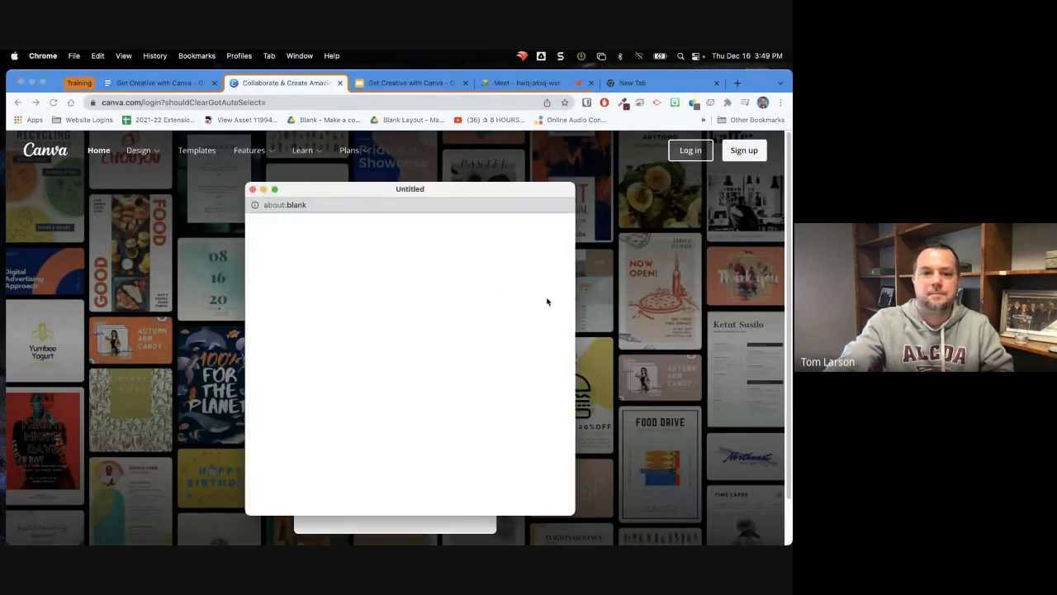
left_click(347, 352)
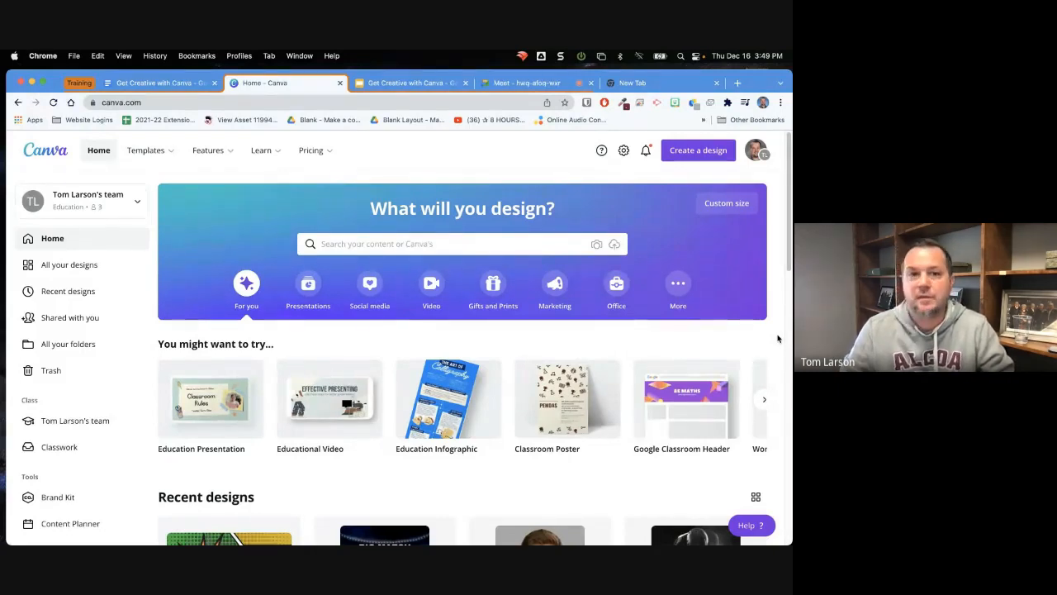
Review the agenda items in the "Get Creative with Canva" Google Docs document, and return to the Canva home page
left_click(136, 85)
scroll(166, 279, "down", 1)
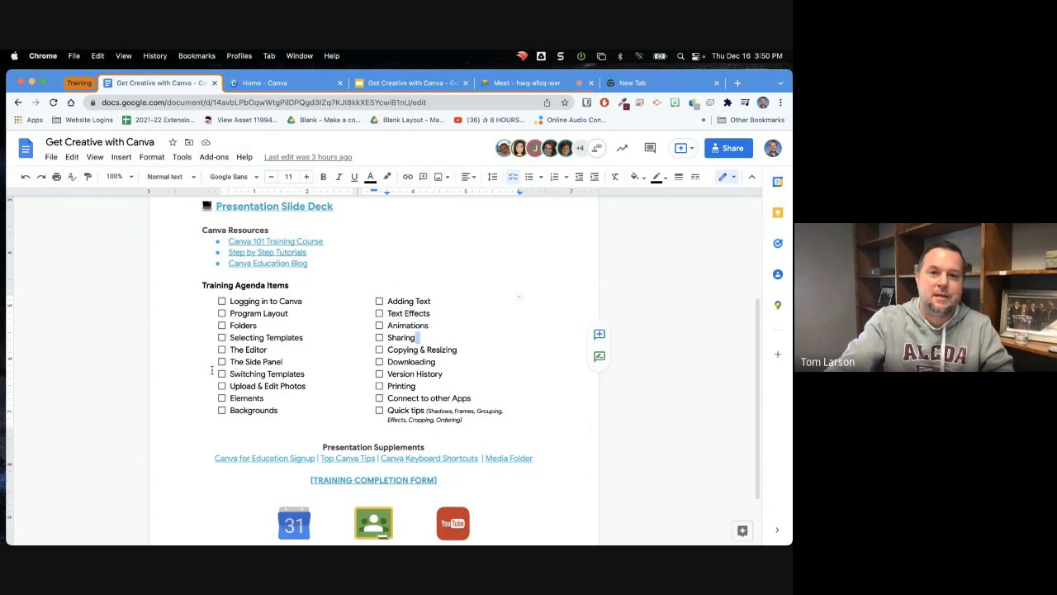
left_click(299, 85)
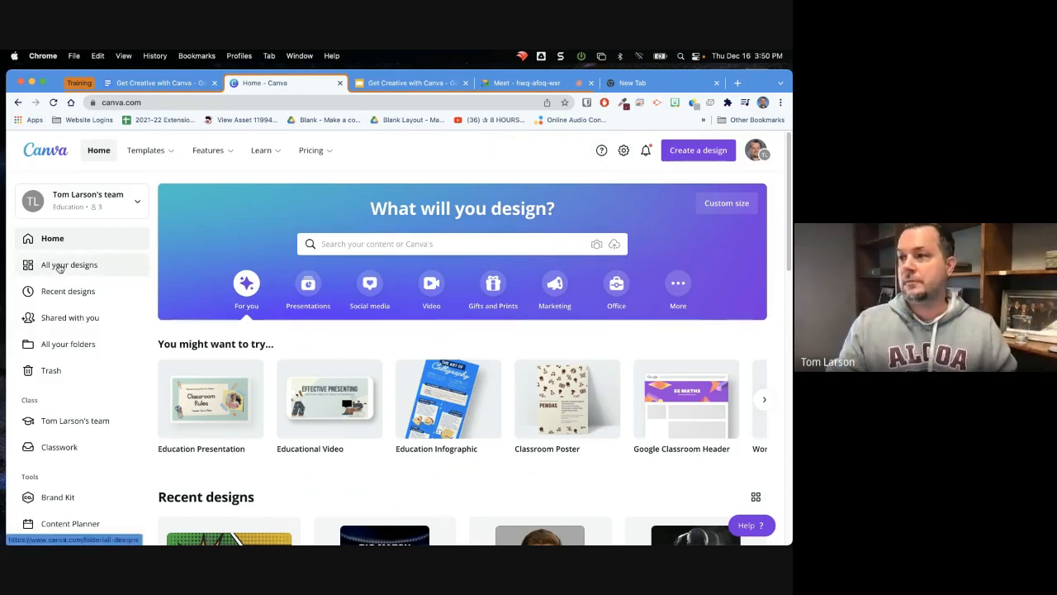
Open the overview of all designs and browse through the existing designs
left_click(60, 265)
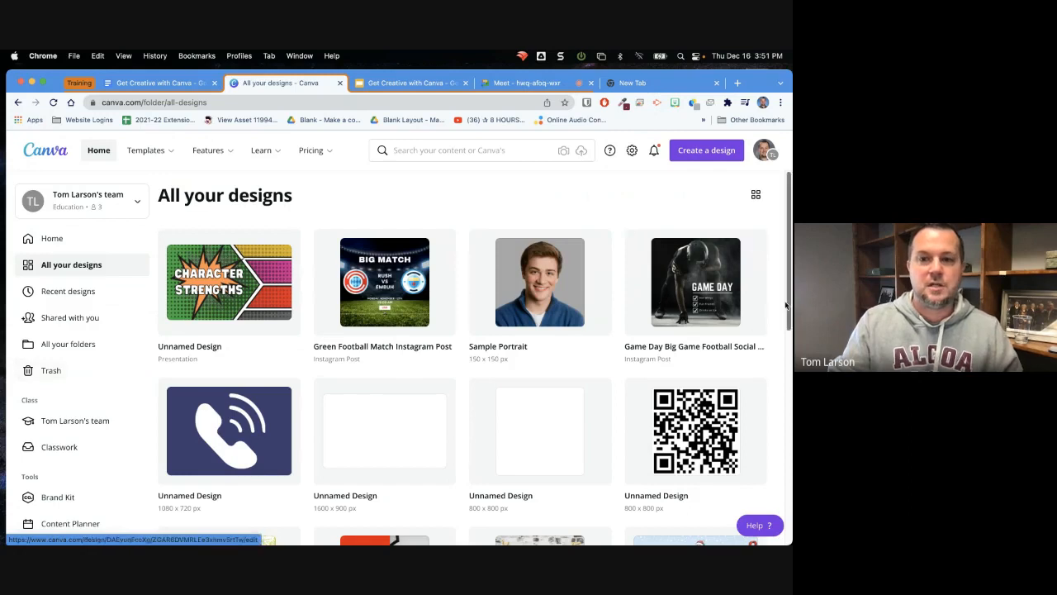
left_click_drag(789, 307, 790, 436)
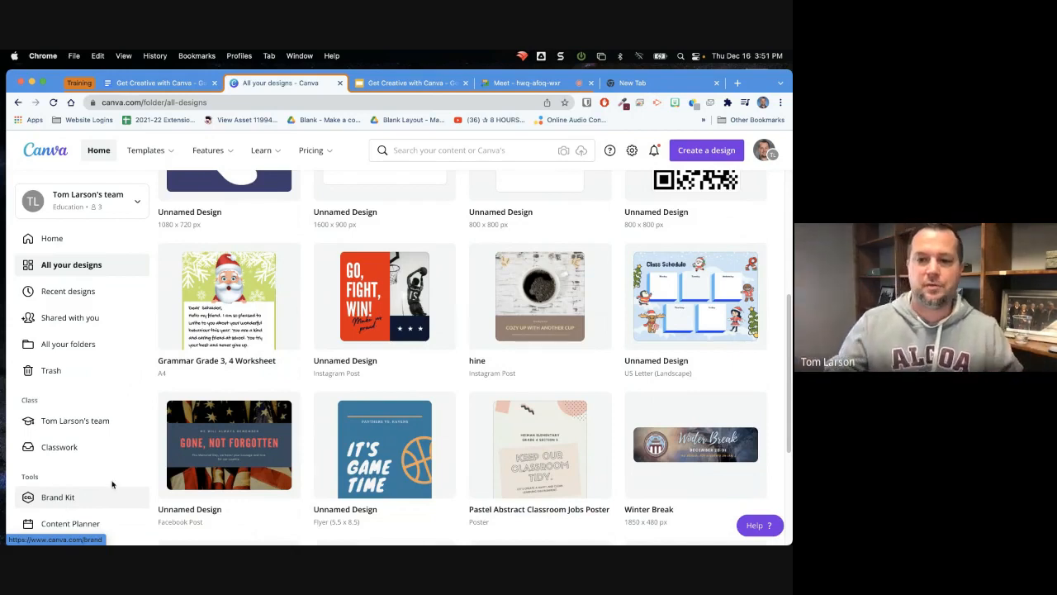
left_click_drag(787, 369, 789, 221)
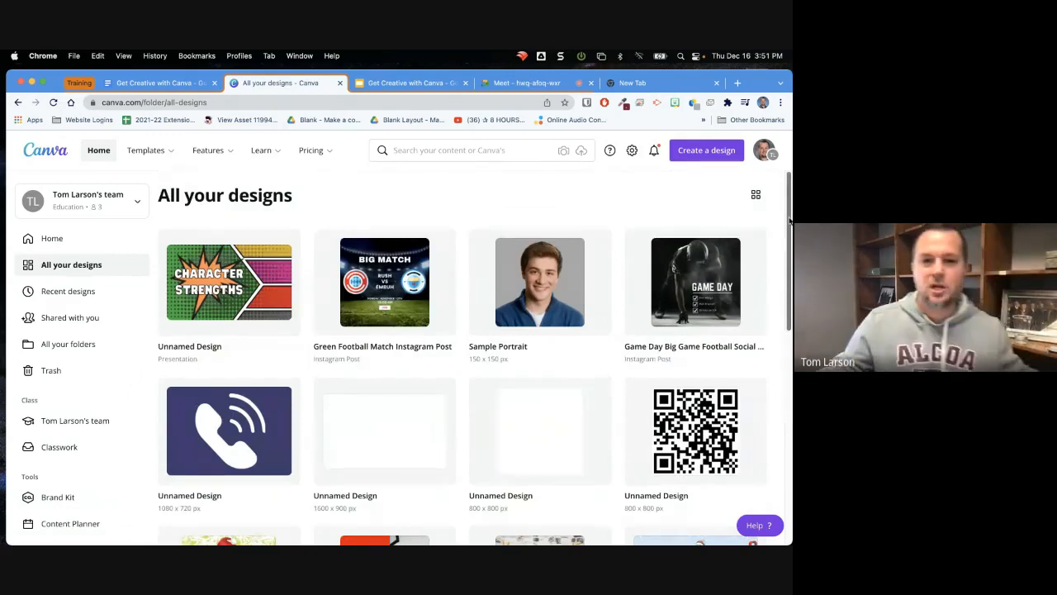
Return to the home page and create a blank Facebook Post from the suggested design types
left_click(53, 240)
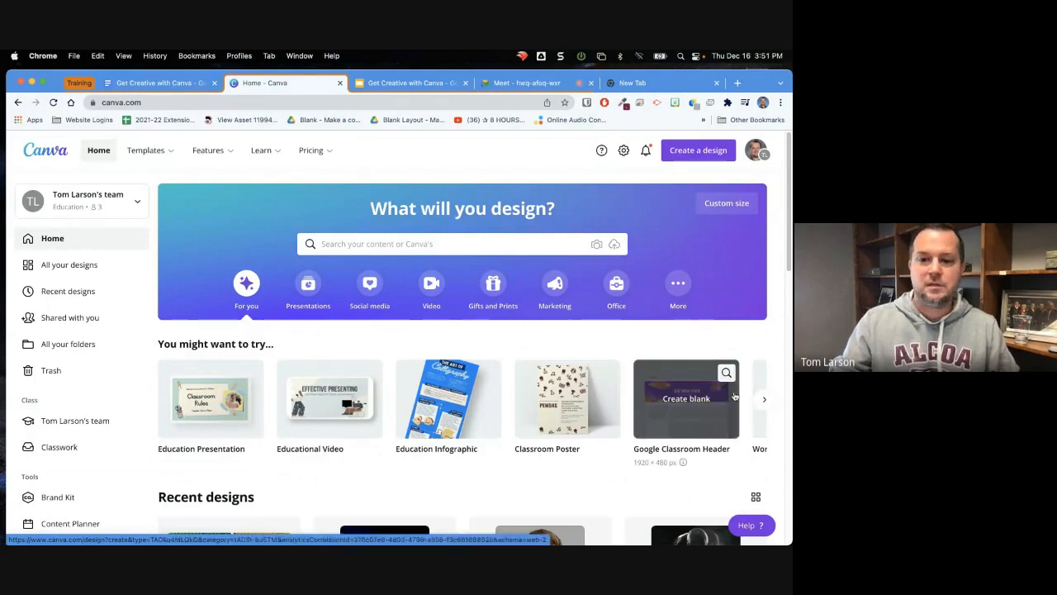
left_click(761, 402)
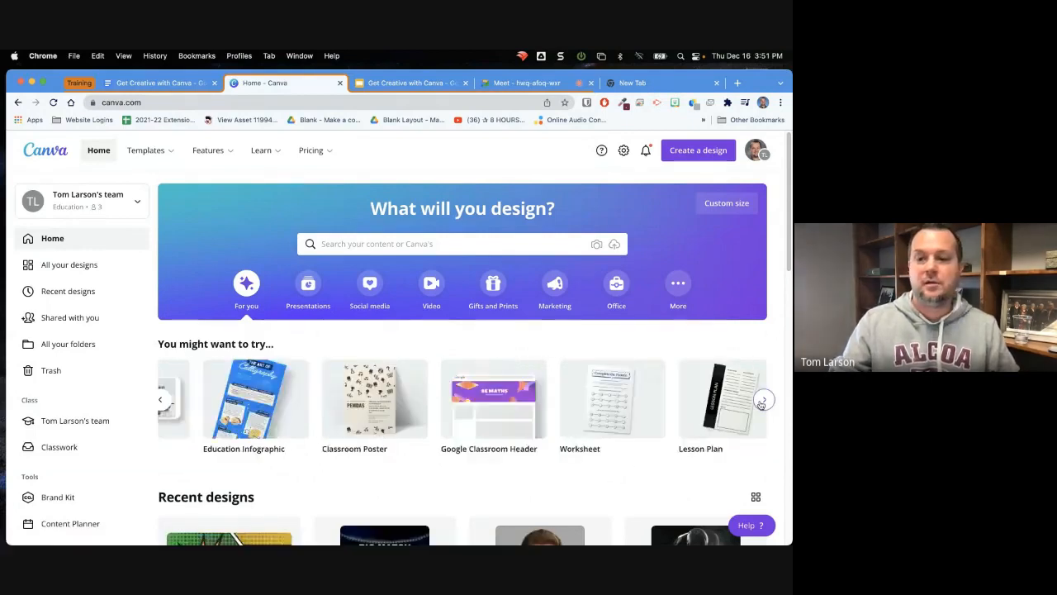
left_click(761, 401)
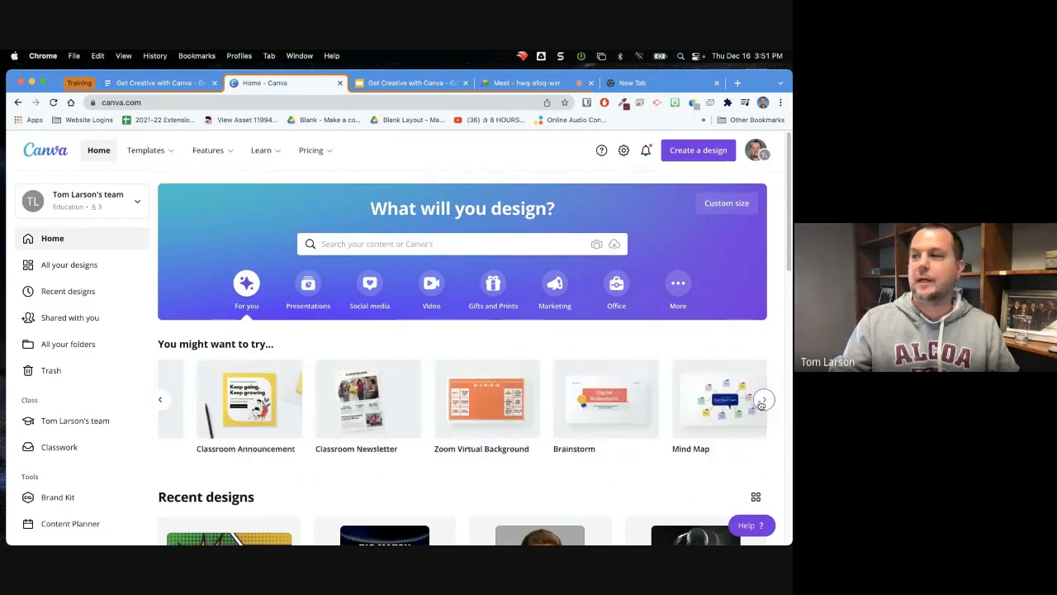
left_click(761, 402)
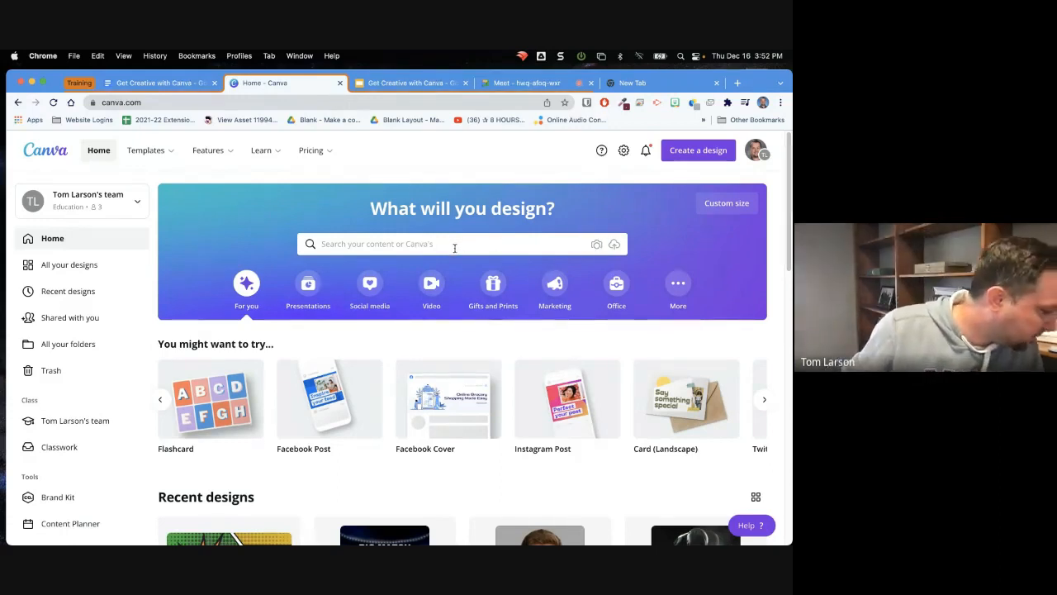
mouse_move(302, 407)
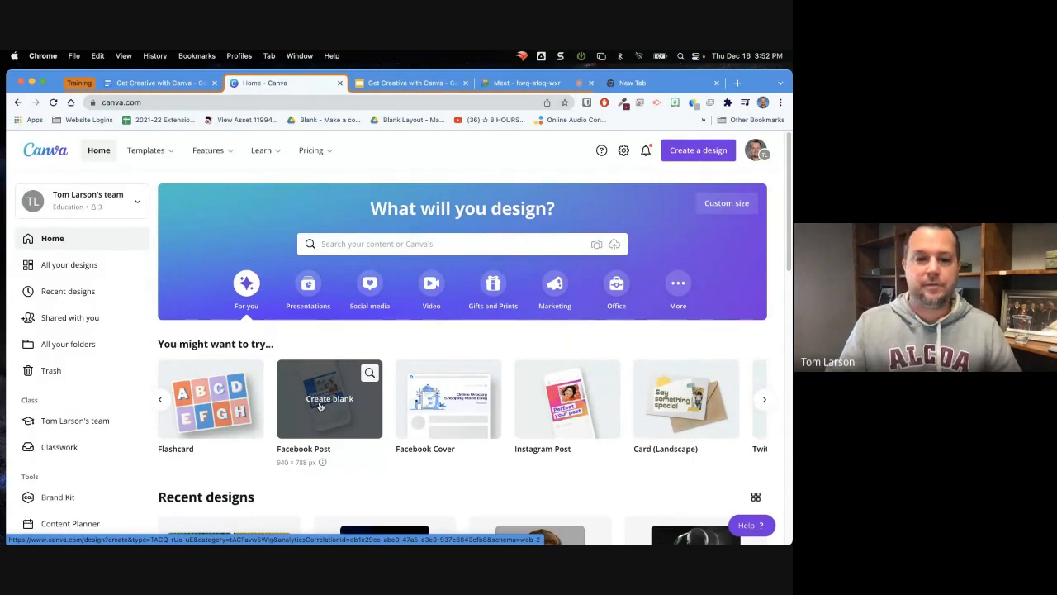
left_click(320, 406)
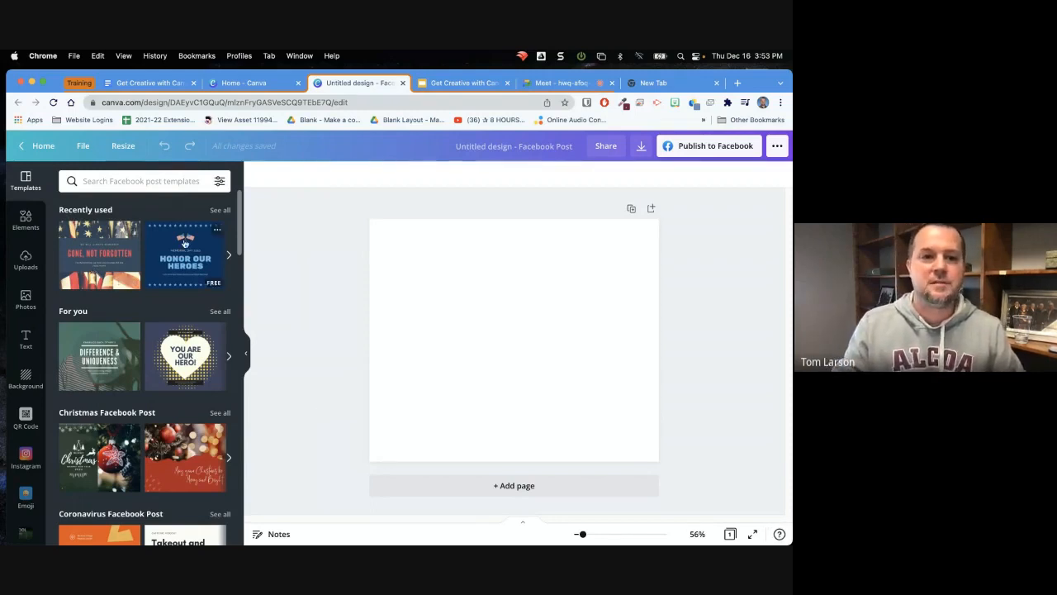
Filter the Facebook post templates by the colour Yellow #ffde59
mouse_move(240, 245)
left_mouse_down()
mouse_move(266, 453)
mouse_move(248, 325)
mouse_move(249, 232)
left_mouse_up()
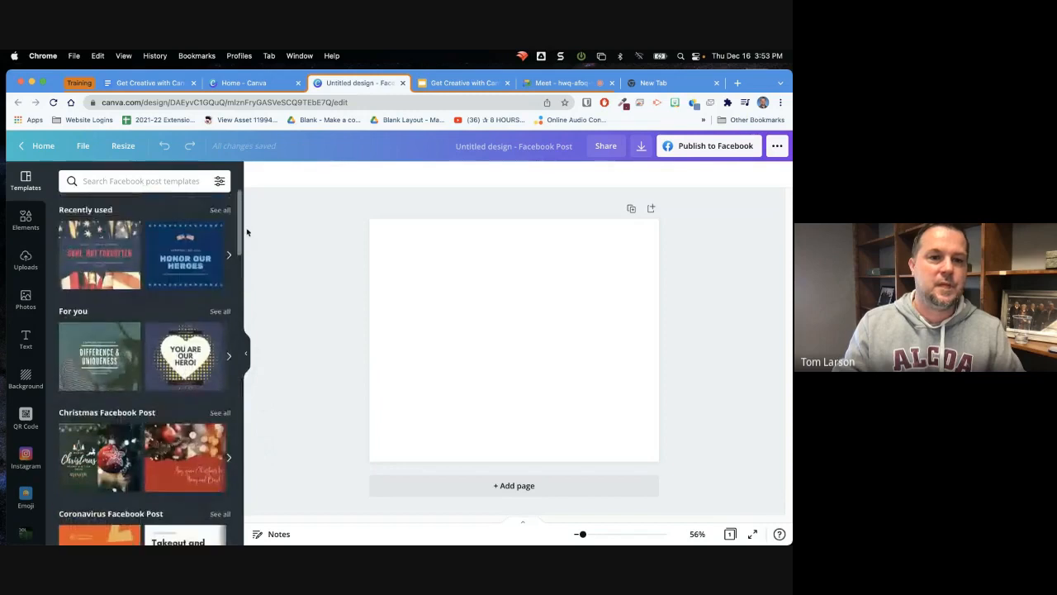
left_click(220, 183)
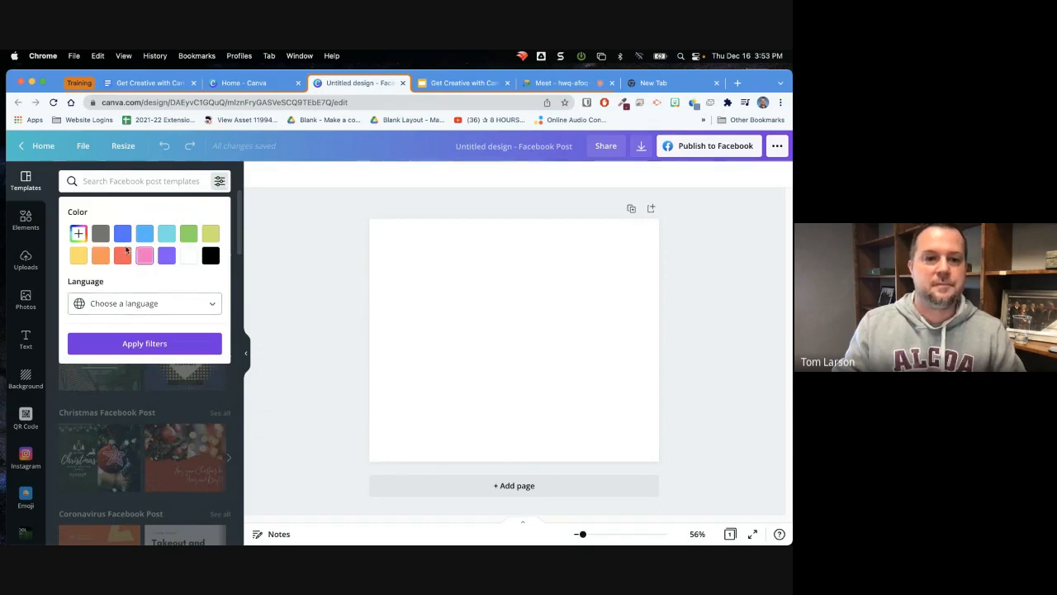
left_click(83, 259)
left_click(142, 344)
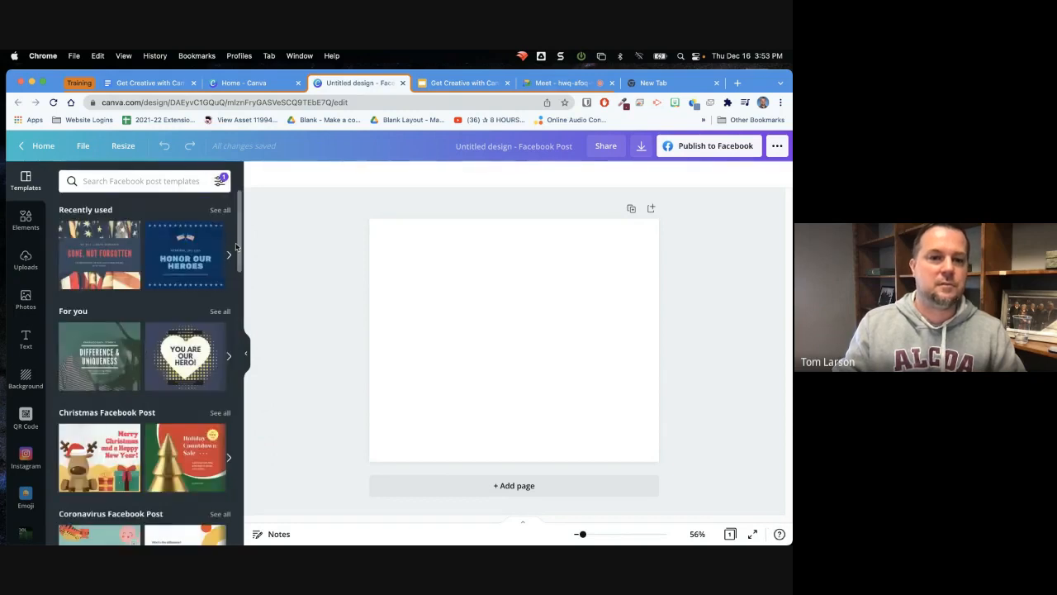
left_click_drag(235, 264, 257, 232)
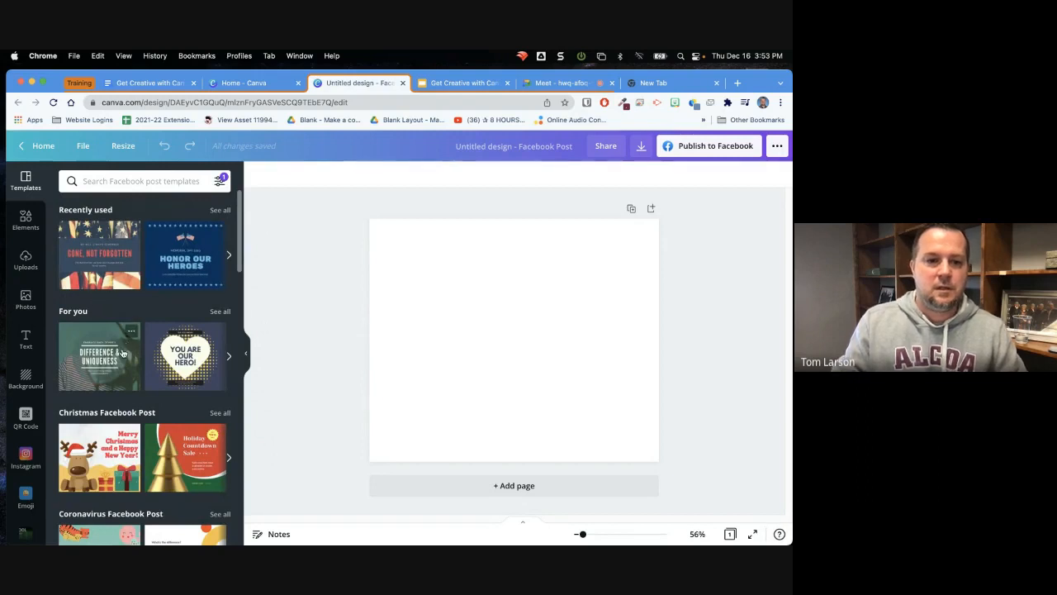
Show all Christmas Facebook Post templates and apply the navy "Merry Christmas" template with the star, reindeer and tree
scroll(145, 279, "down", 4)
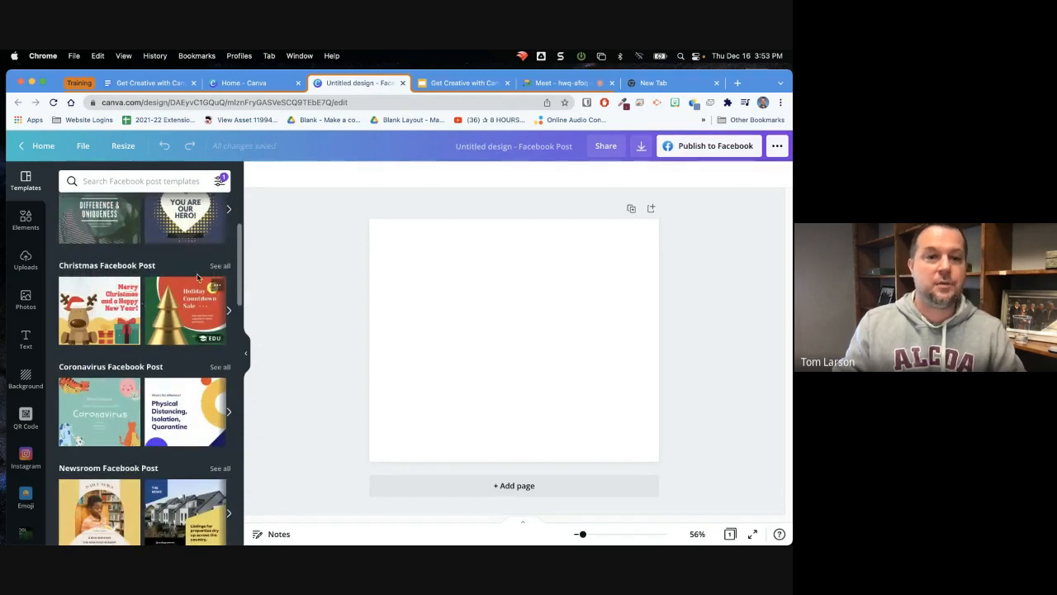
left_click(218, 267)
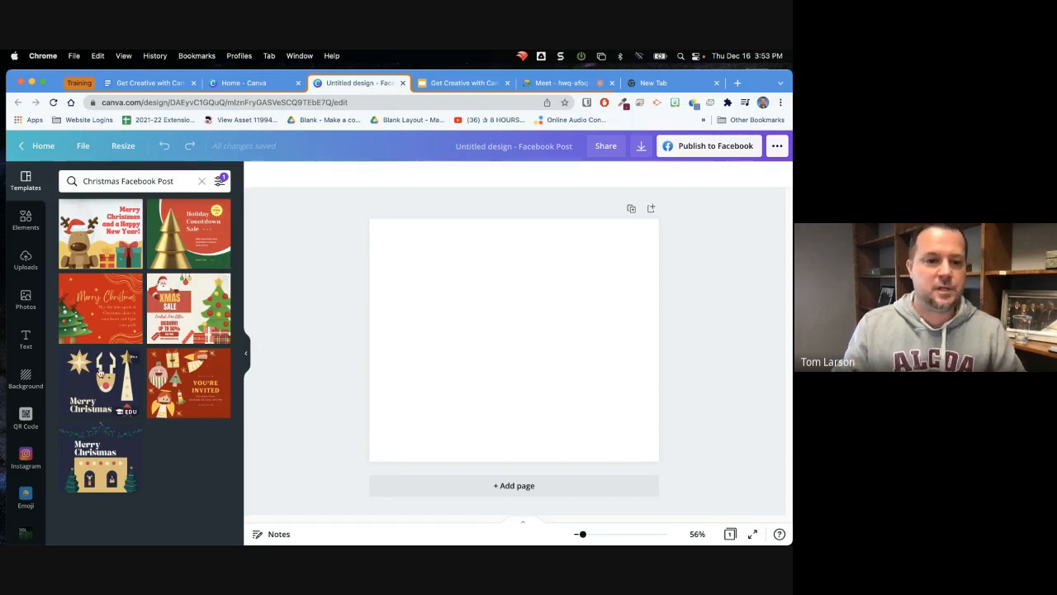
left_click(99, 373)
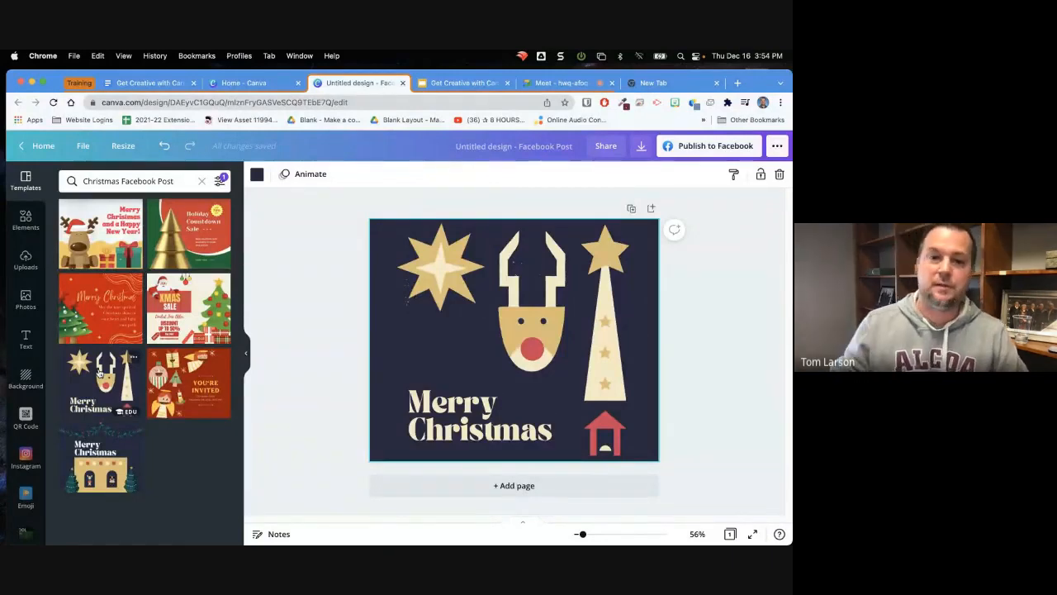
Move the eight-pointed star slightly down and to the left, beside the reindeer's antlers
left_click(445, 279)
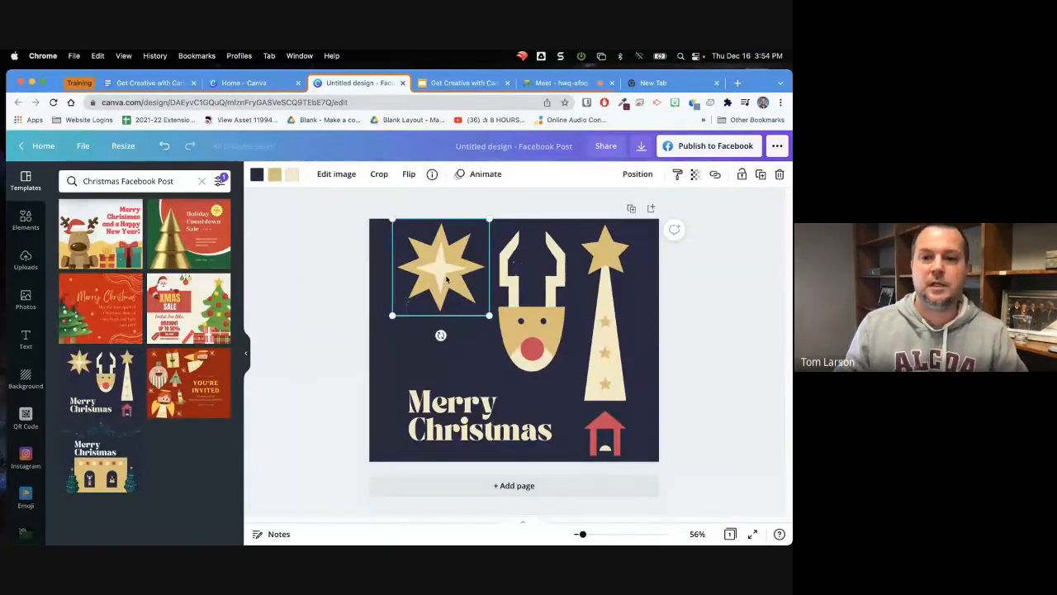
left_click_drag(446, 280, 440, 303)
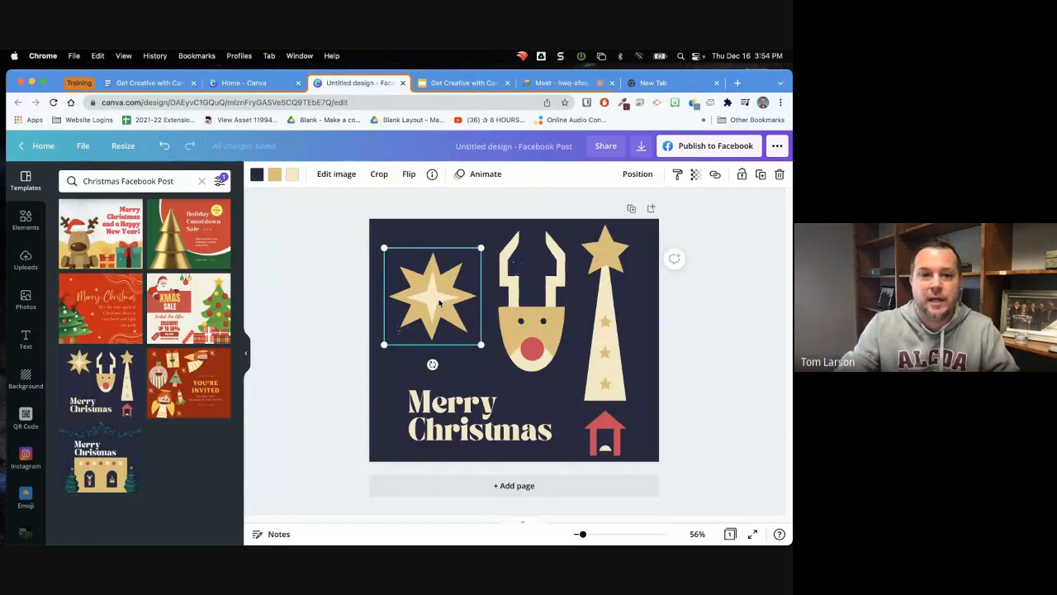
mouse_move(438, 303)
left_mouse_down()
mouse_move(474, 296)
mouse_move(432, 288)
left_mouse_up()
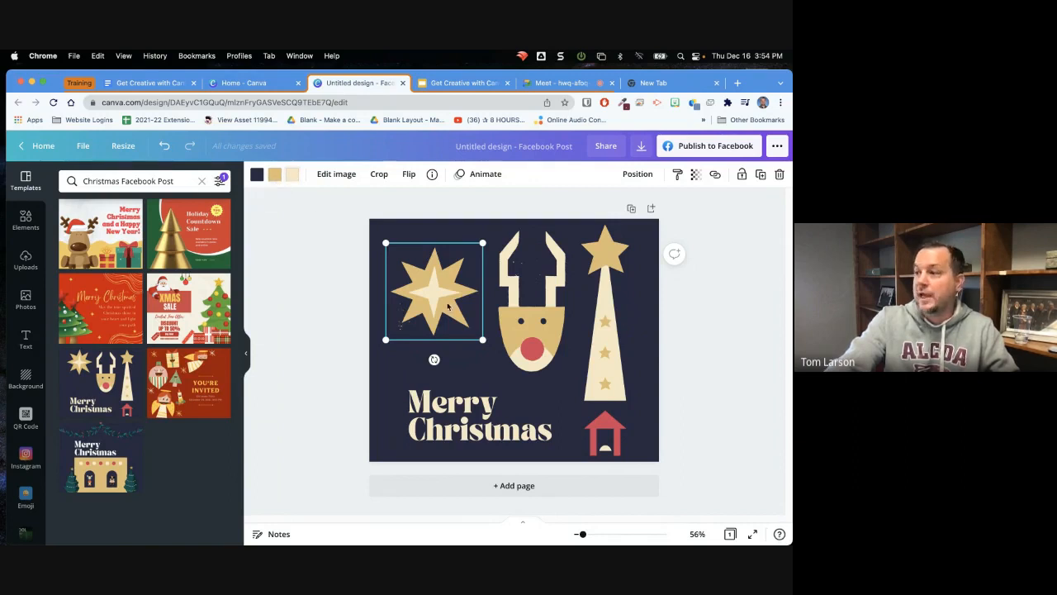
left_click_drag(434, 294, 434, 289)
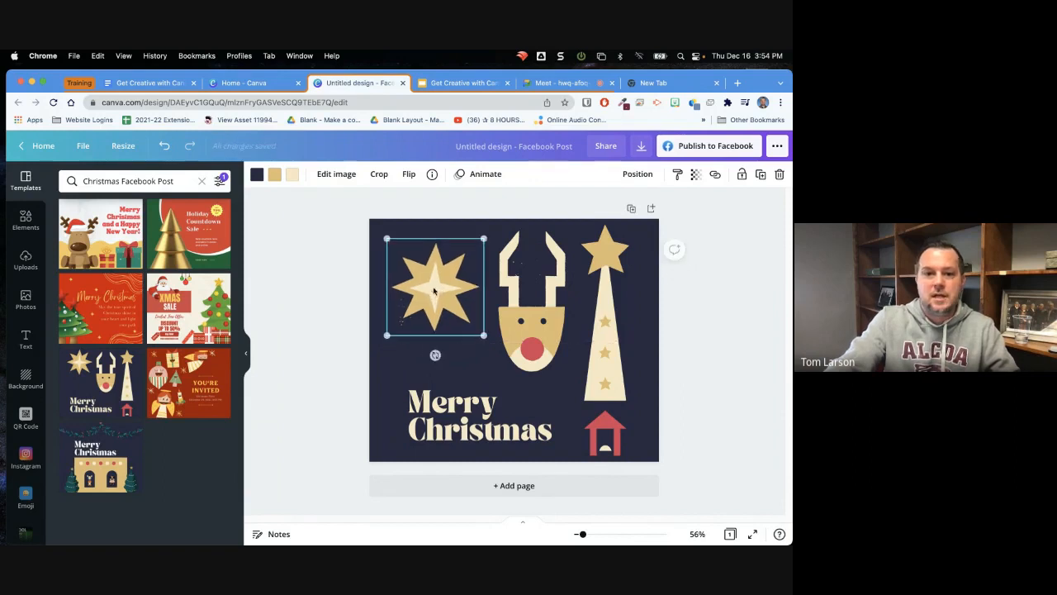
Recolour the eight-pointed star's gold points dark green and its cream centre coral
left_click(273, 179)
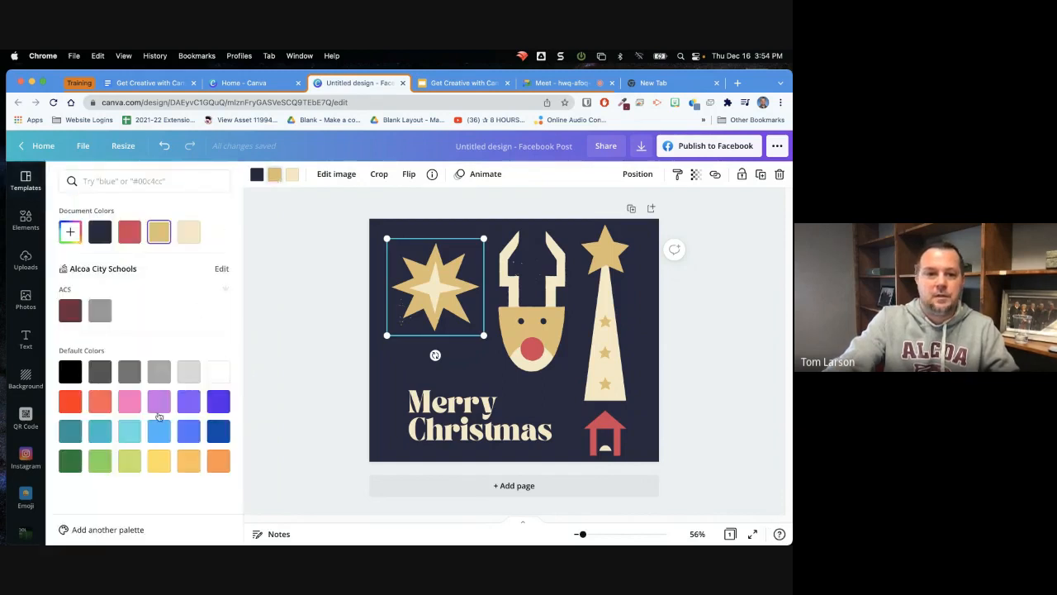
left_click(70, 463)
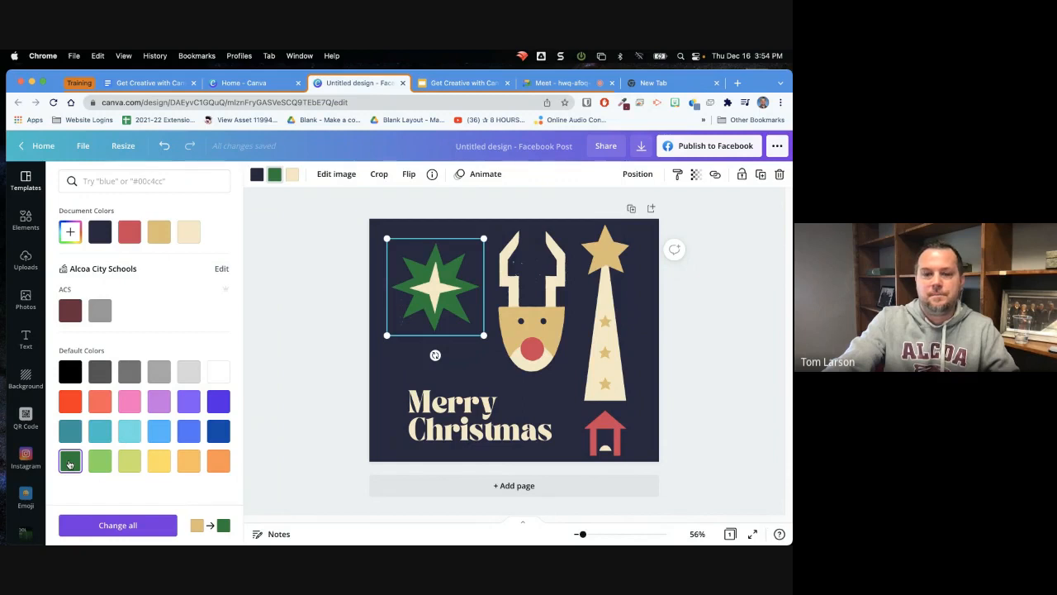
left_click(293, 183)
left_click(293, 183)
left_click(293, 183)
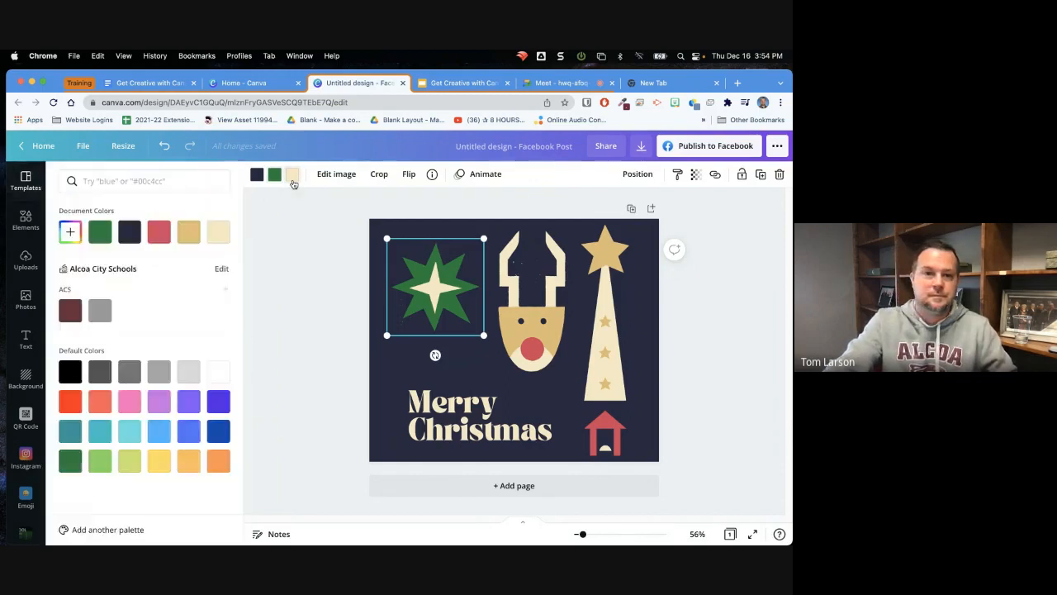
left_click(102, 403)
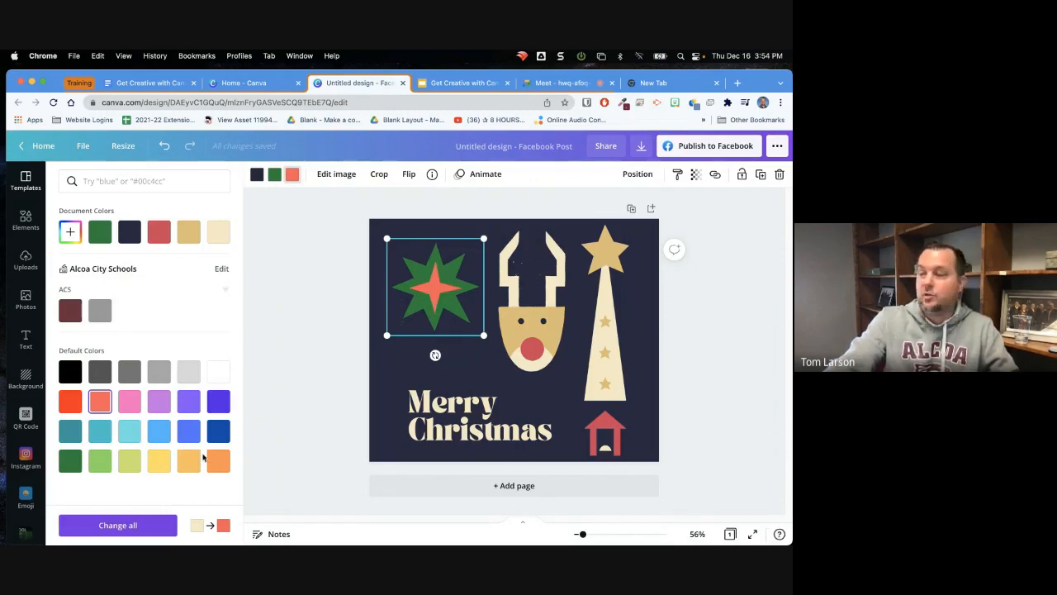
Give the star's centre the custom light green #66D654
left_click(70, 236)
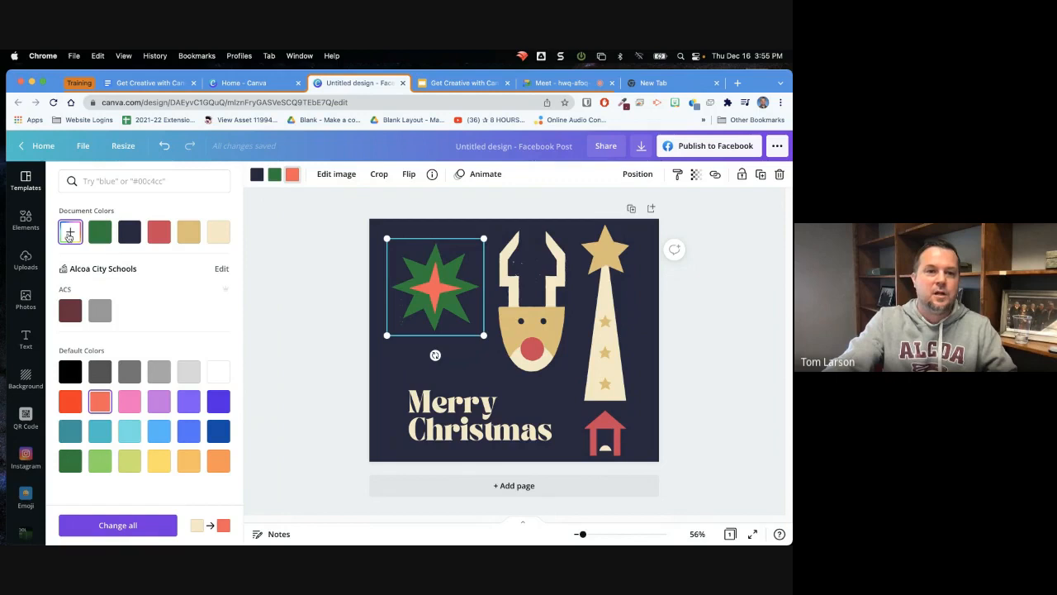
mouse_move(157, 260)
left_mouse_down()
mouse_move(127, 295)
mouse_move(95, 295)
mouse_move(84, 327)
mouse_move(117, 323)
mouse_move(171, 274)
mouse_move(156, 266)
left_mouse_up()
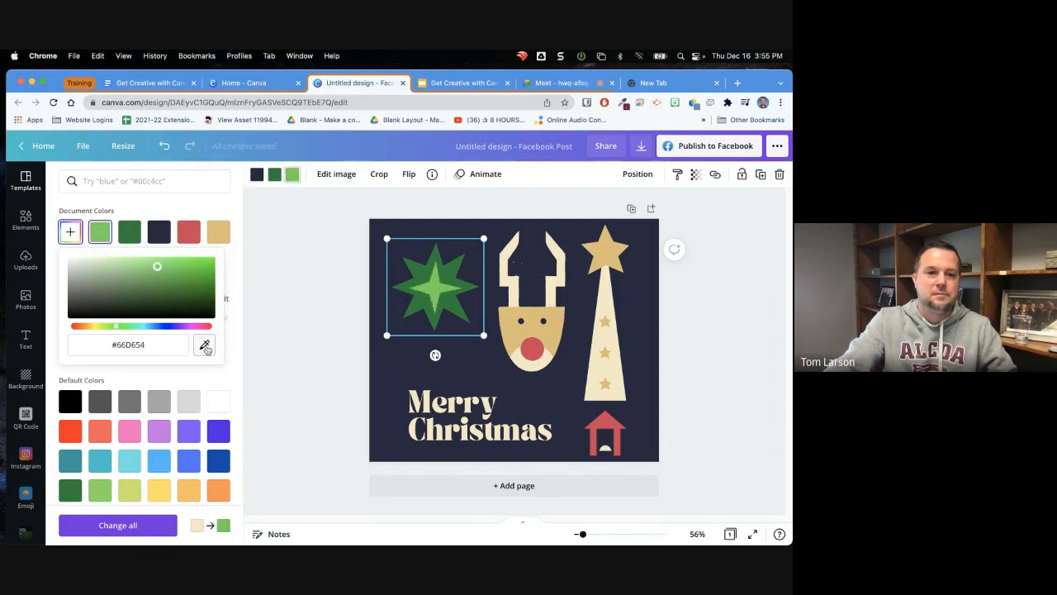
left_click(274, 290)
Shrink the green star, tilted slightly counter-clockwise, and place it beside the reindeer's antlers
mouse_move(427, 296)
left_mouse_down()
mouse_move(427, 306)
mouse_move(433, 295)
left_mouse_up()
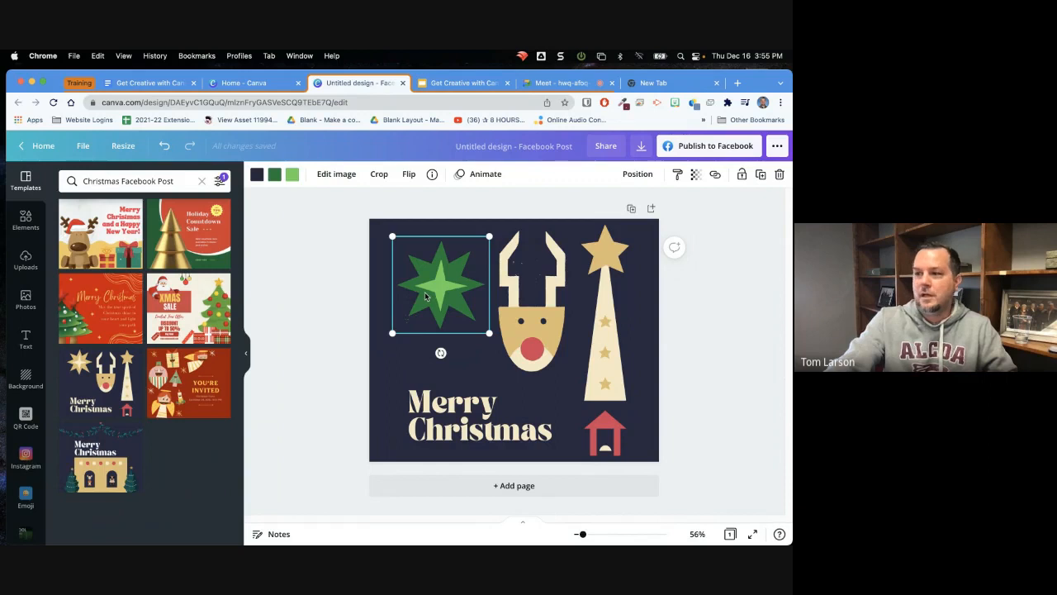
mouse_move(488, 333)
left_mouse_down()
mouse_move(434, 274)
mouse_move(499, 341)
left_mouse_up()
mouse_move(464, 311)
left_mouse_down()
mouse_move(453, 304)
mouse_move(504, 357)
mouse_move(446, 281)
mouse_move(475, 321)
left_mouse_up()
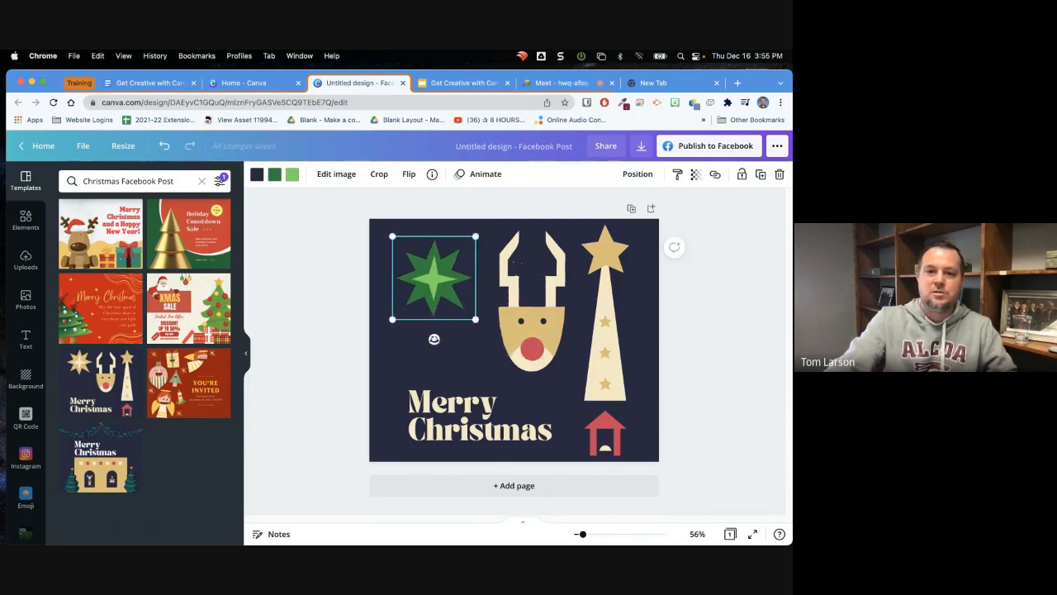
mouse_move(434, 339)
left_mouse_down()
mouse_move(461, 323)
mouse_move(434, 328)
mouse_move(438, 339)
left_mouse_up()
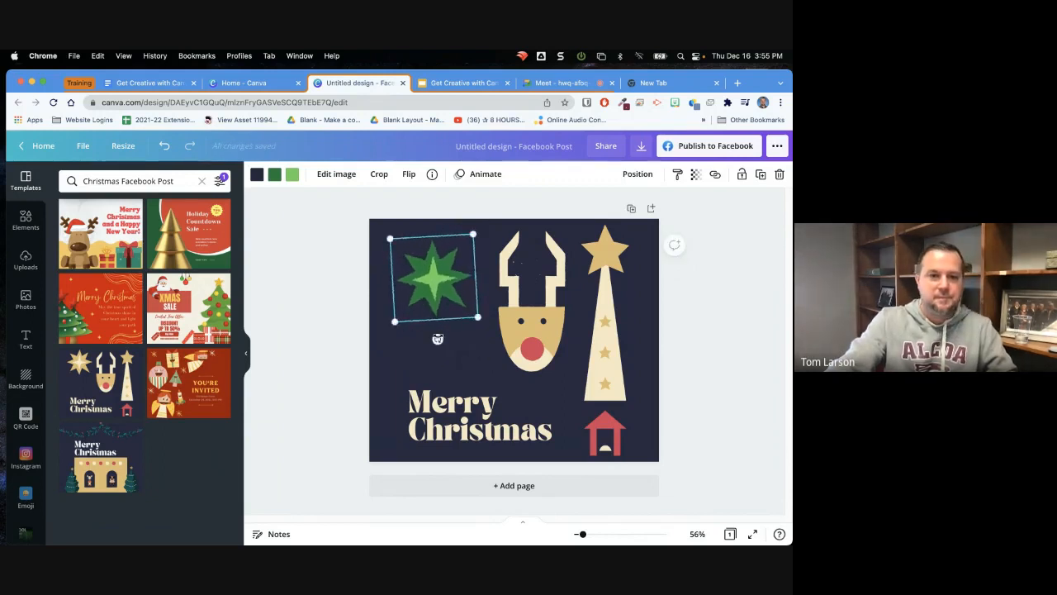
left_click_drag(439, 290, 450, 305)
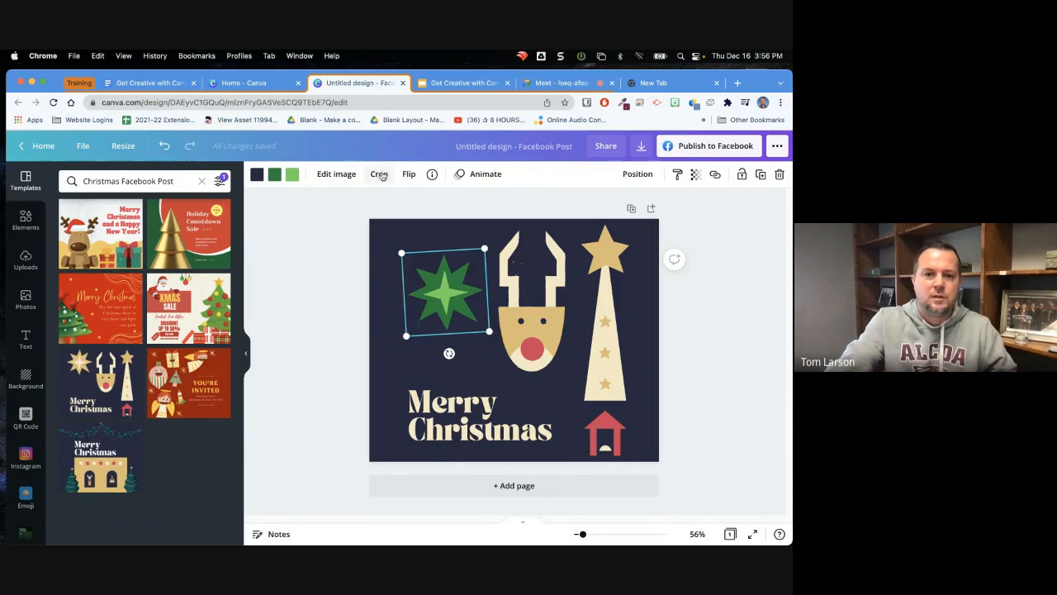
Crop the green star to its lower-right part and extend the crop frame back to the whole star
left_click(380, 175)
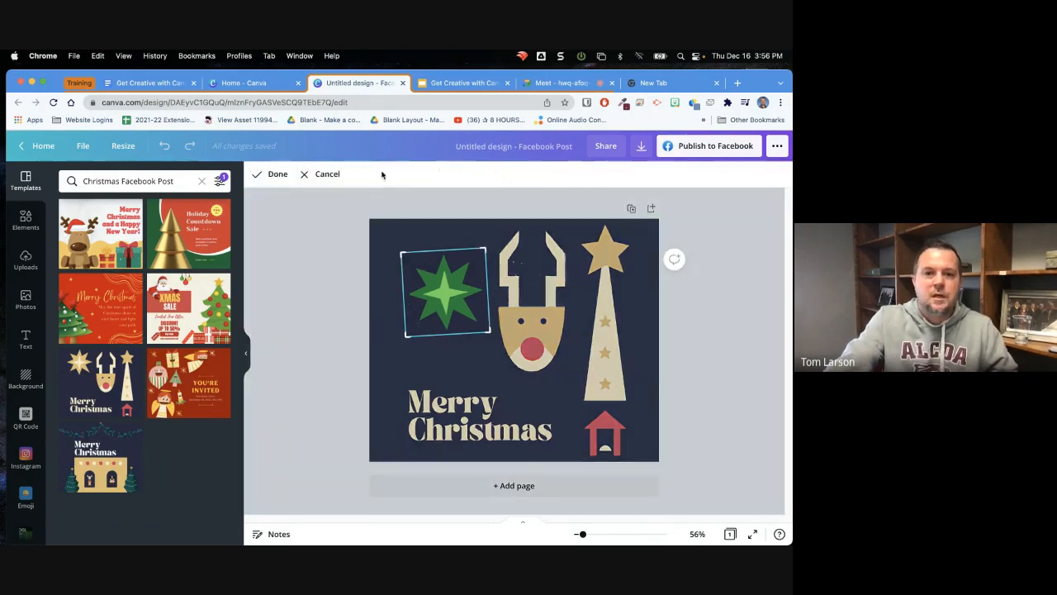
left_click_drag(402, 253, 428, 280)
left_click(398, 241)
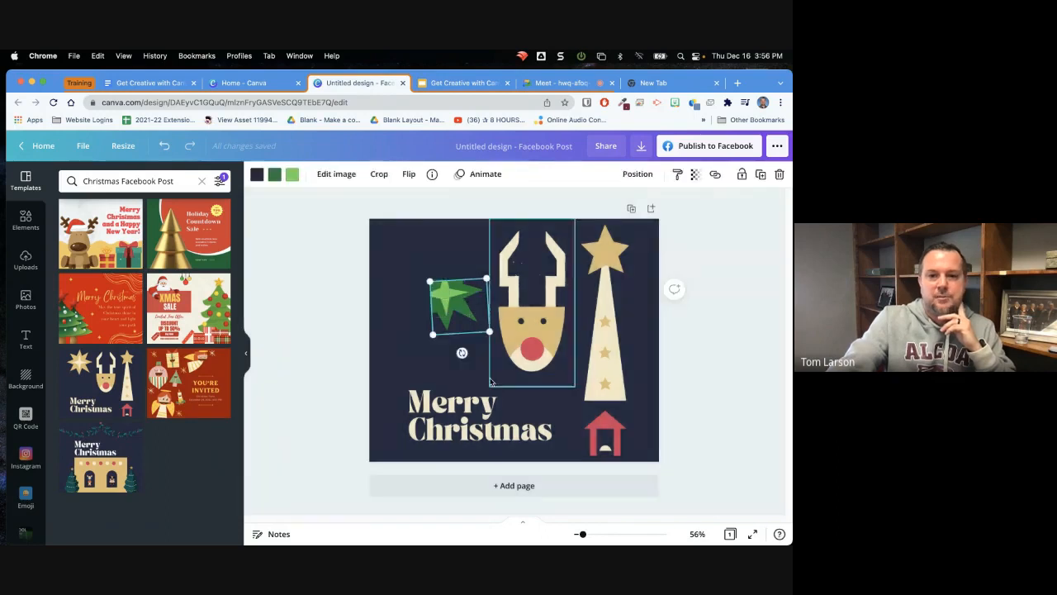
left_click(376, 174)
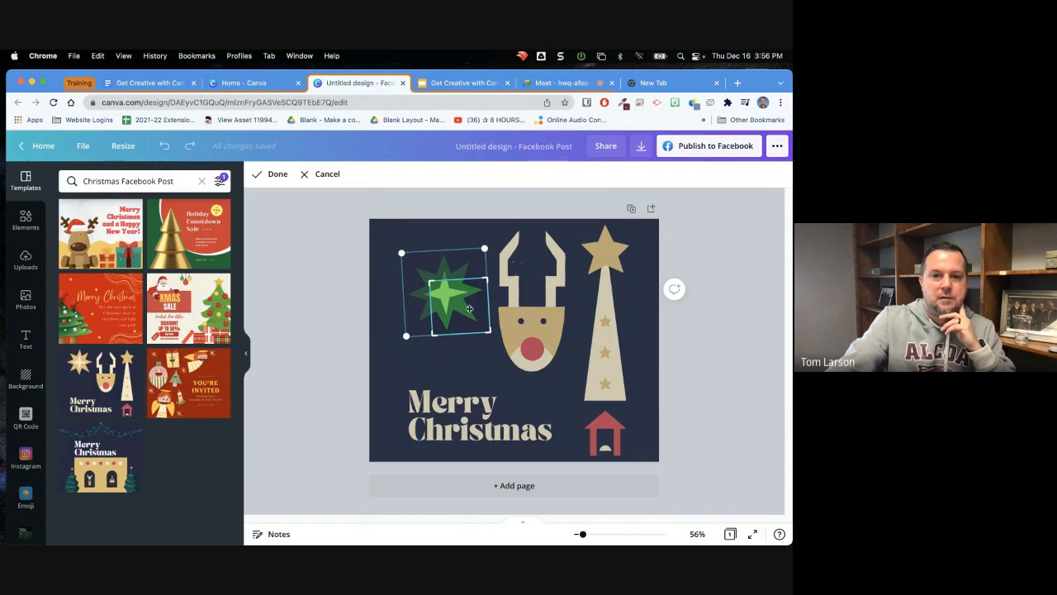
left_click_drag(427, 275, 397, 253)
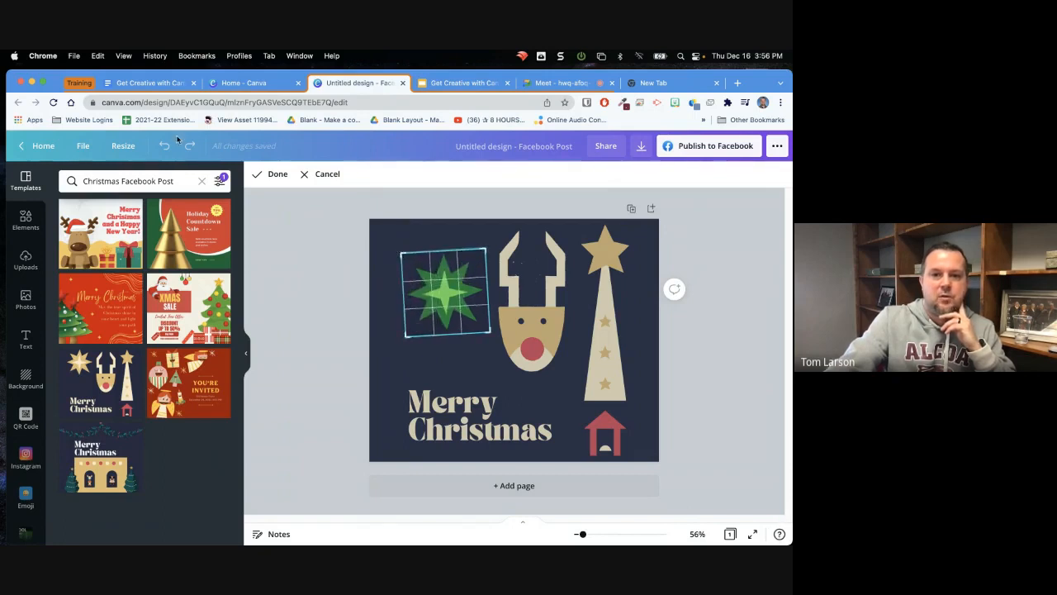
left_click(273, 173)
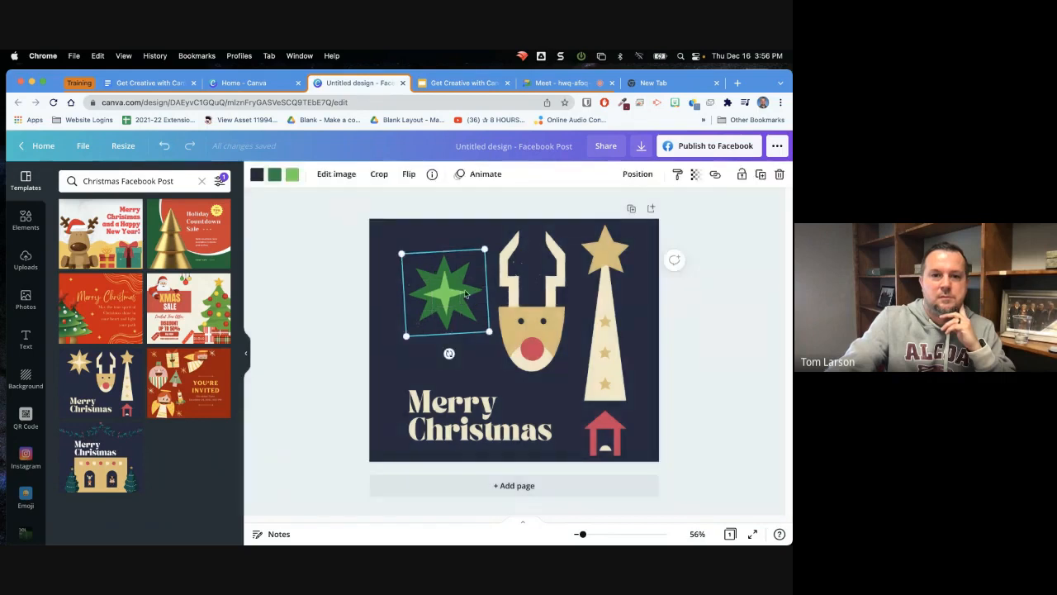
Show the flip options for the green star
left_click(408, 175)
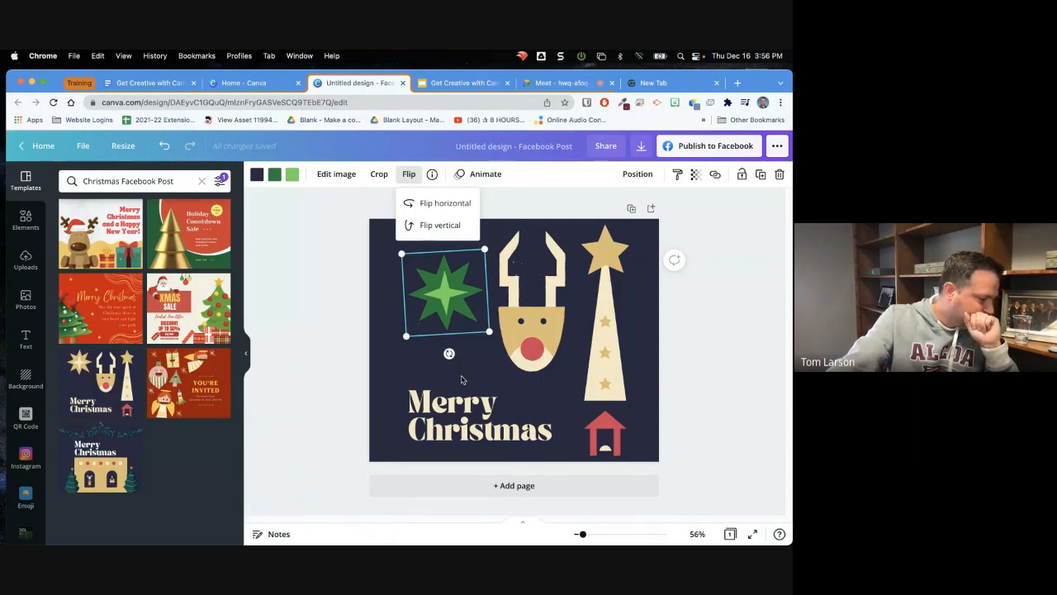
left_click(532, 346)
left_click(453, 307)
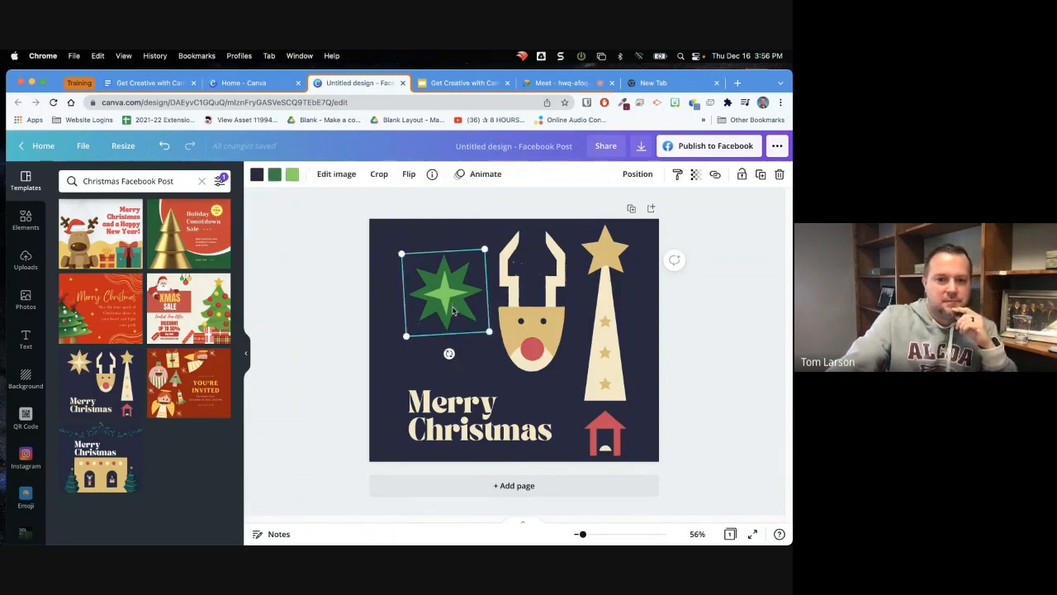
Move the reindeer slightly lower, closer to the "Merry Christmas" text
left_click(496, 293)
left_click_drag(496, 294, 526, 326)
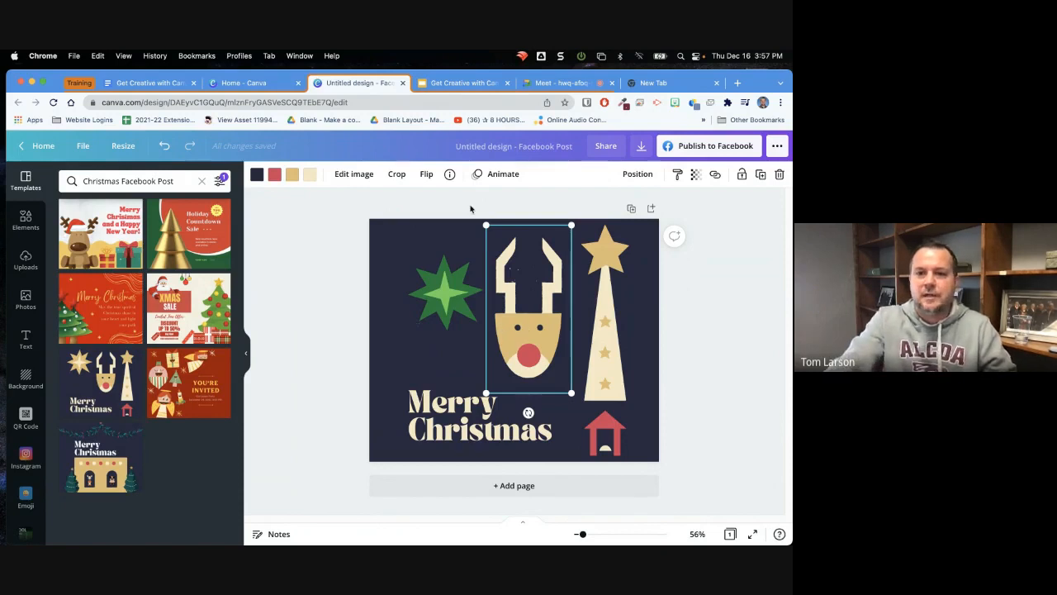
left_click_drag(528, 325, 532, 342)
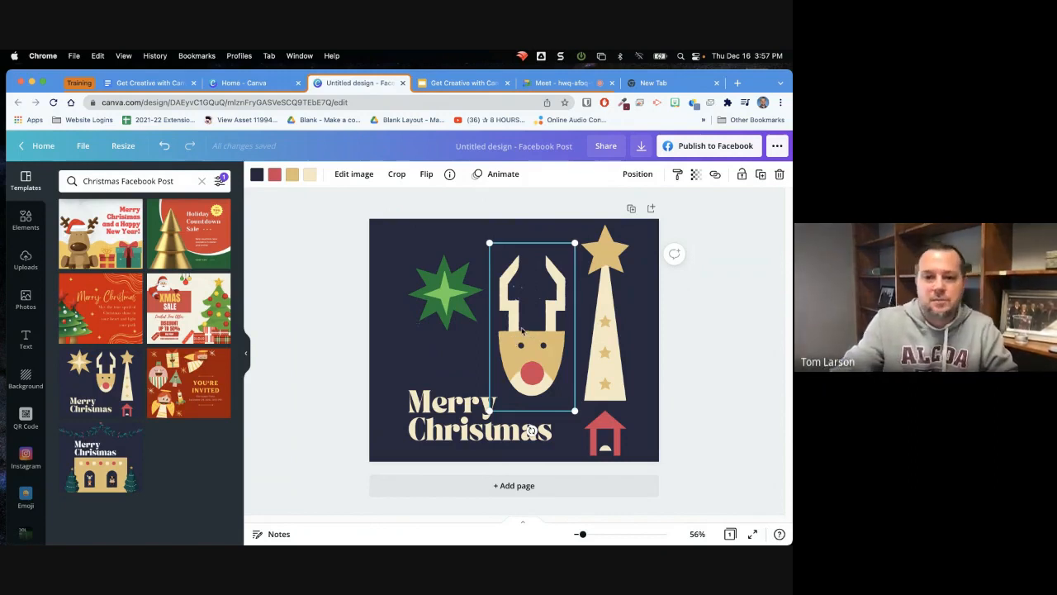
Delete the reindeer and the tree graphic with the red stable
key("BackSpace")
left_click(583, 349)
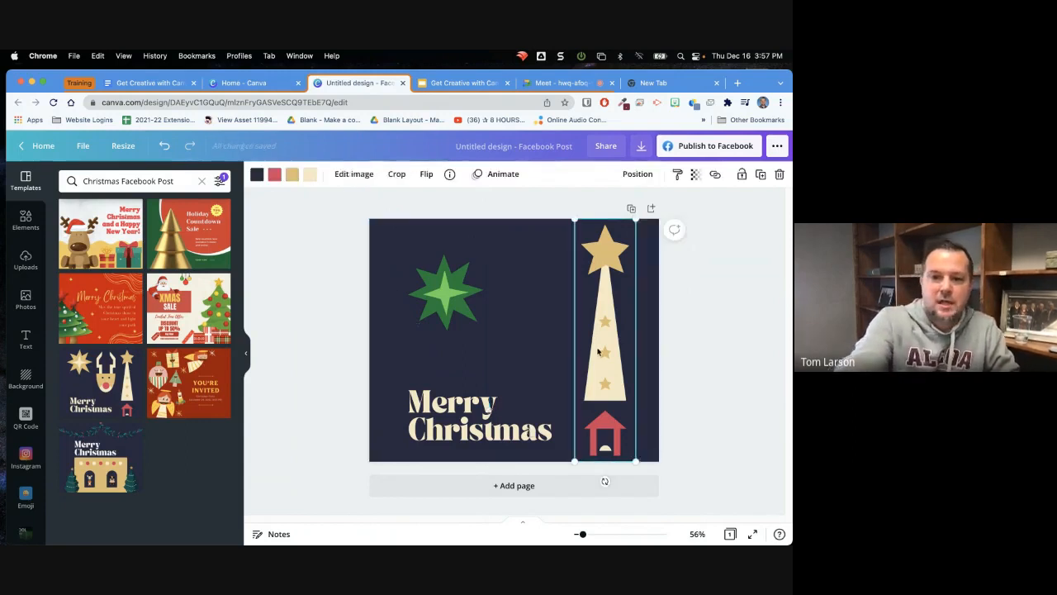
key("BackSpace")
Select the green star and the "Merry Christmas" text together and delete them, leaving only the navy background
left_click(447, 300)
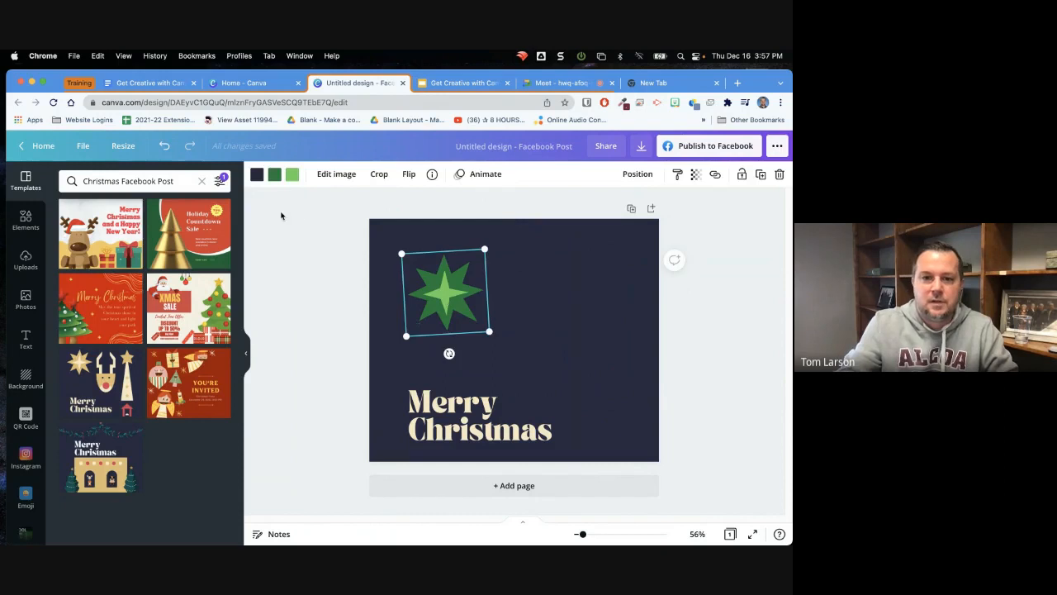
left_click_drag(306, 217, 624, 436)
left_click(673, 384)
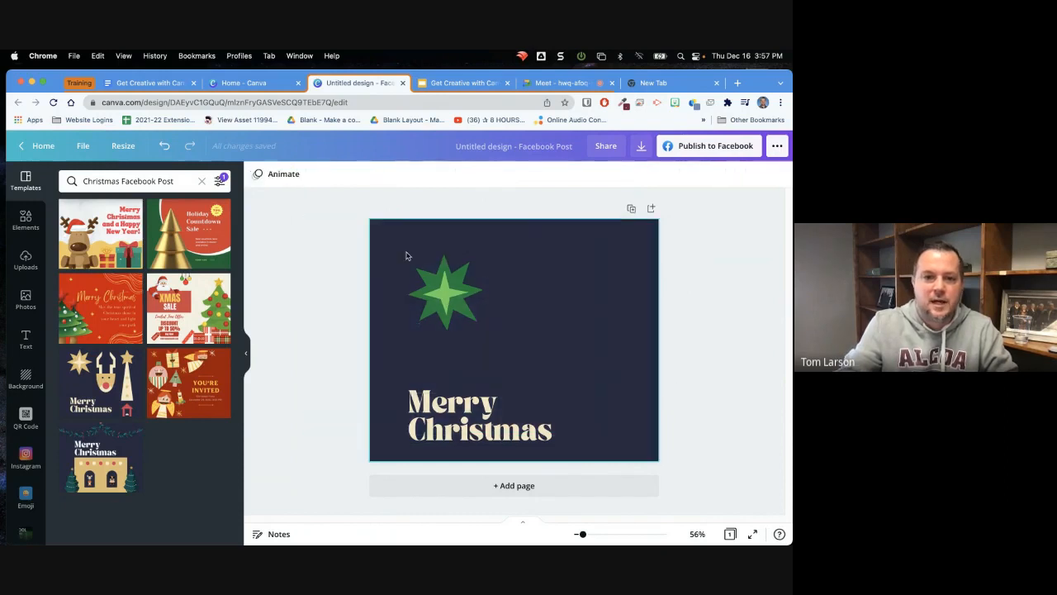
left_click_drag(334, 219, 668, 434)
left_click_drag(332, 235, 569, 409)
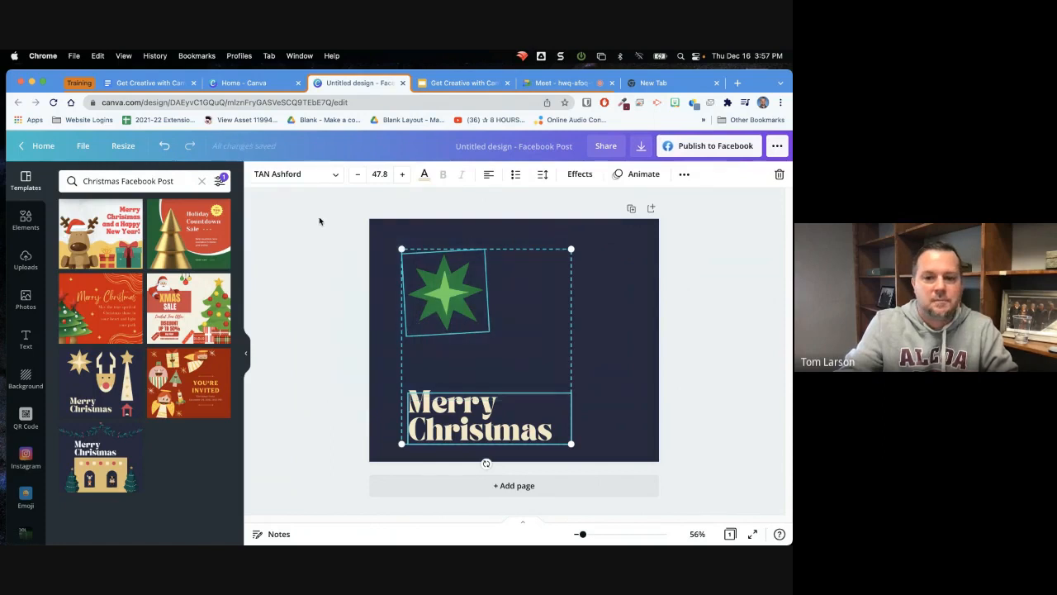
key("Delete")
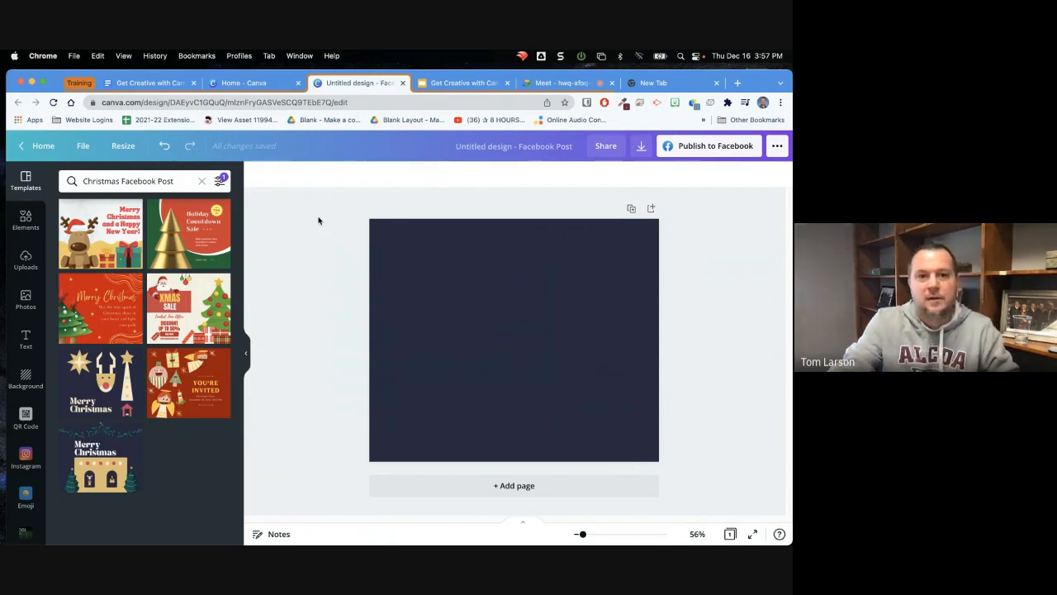
Open the Media Folder linked in the "Get Creative with Canva" Google Doc
left_click(171, 86)
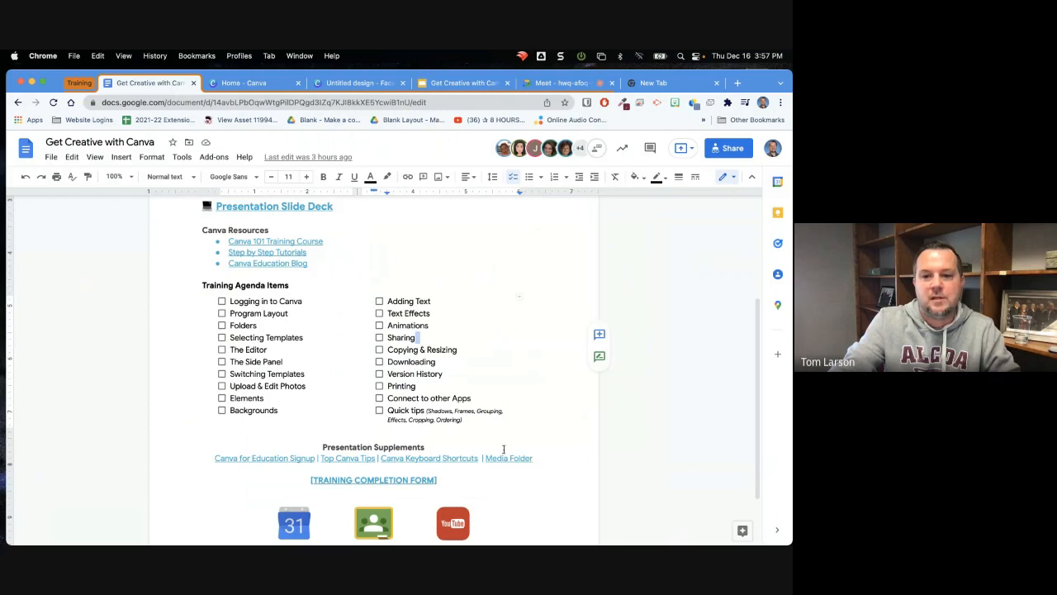
left_click(503, 459)
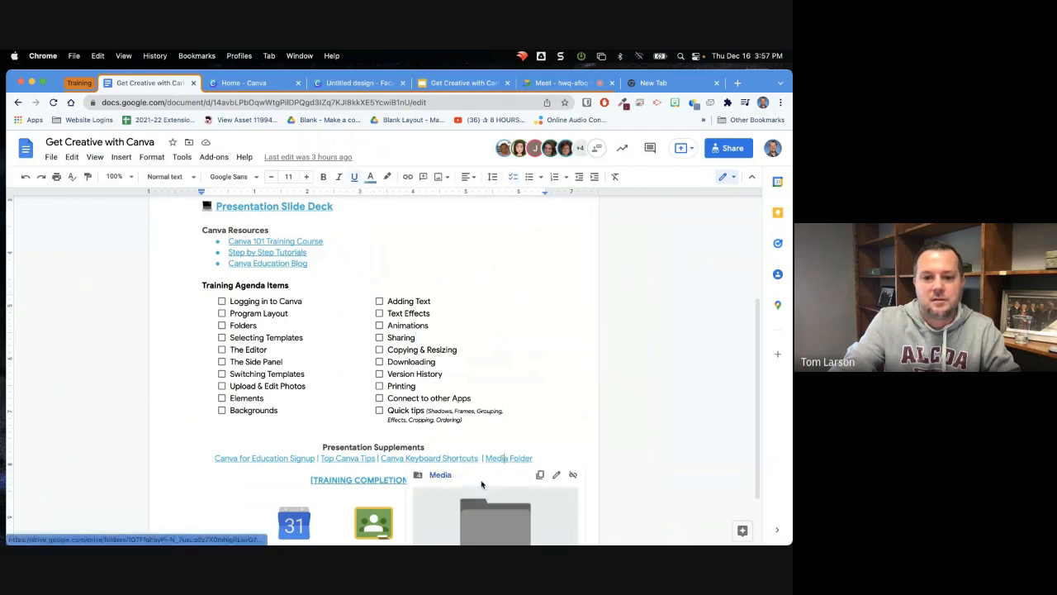
left_click(482, 497)
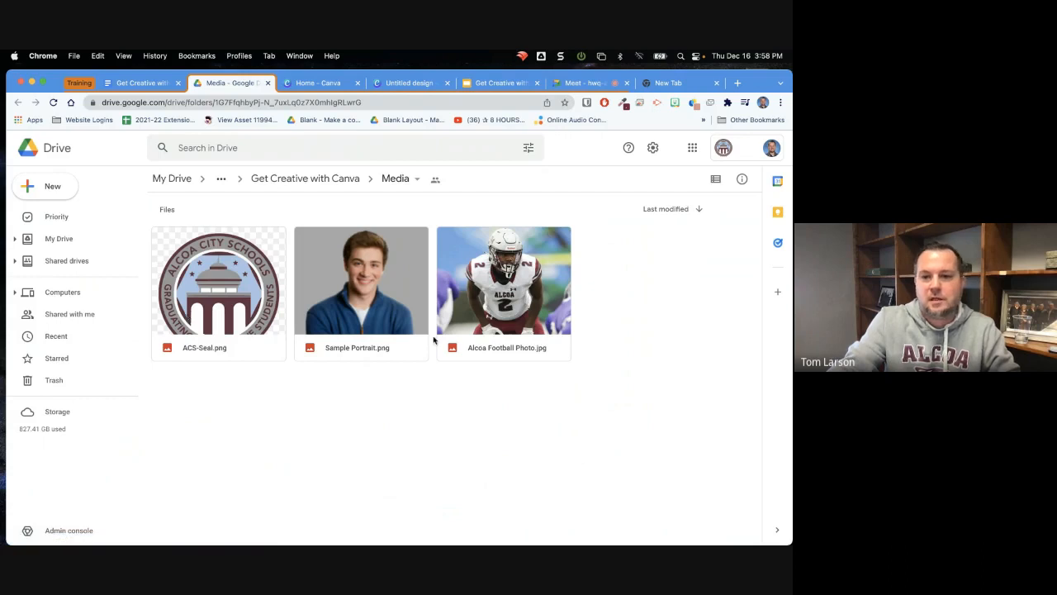
Download Alcoa Football Photo.jpg, Sample Portrait.png and ACS-Seal.png from the Media folder in Google Drive
right_click(531, 309)
mouse_move(533, 312)
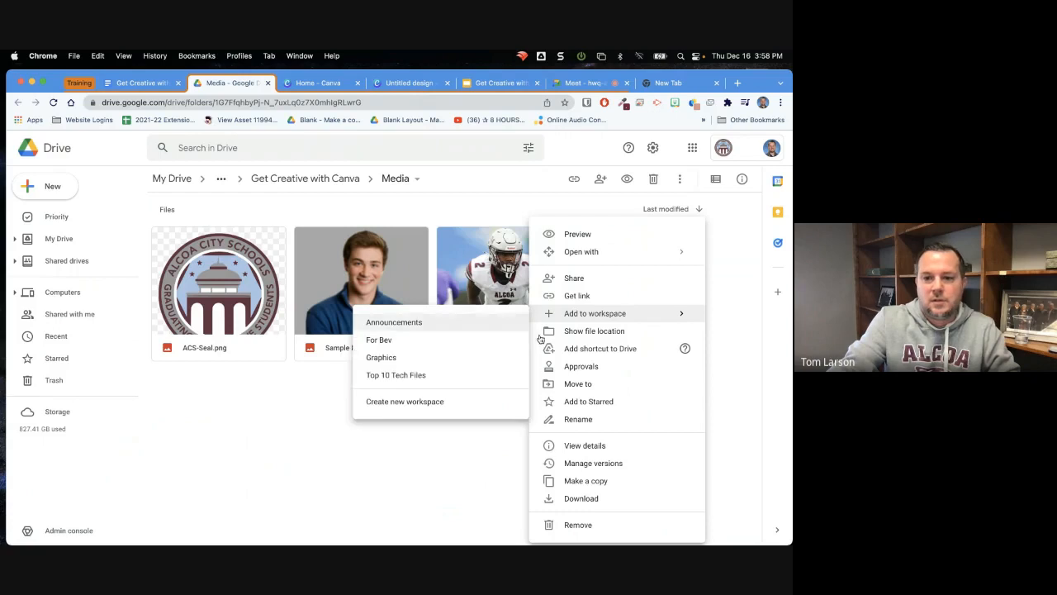
left_click(577, 504)
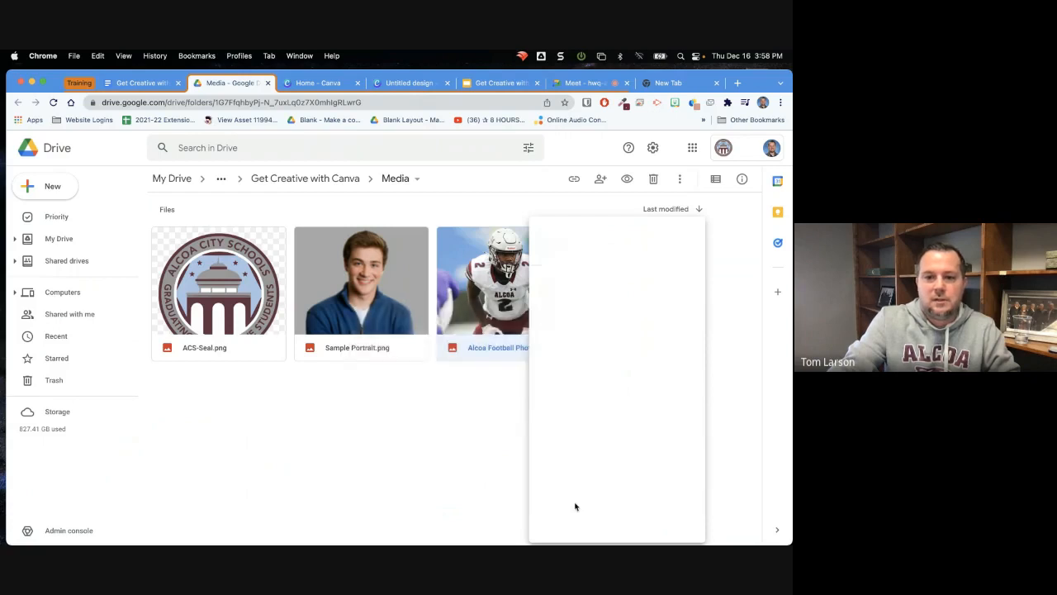
right_click(399, 286)
left_click(463, 502)
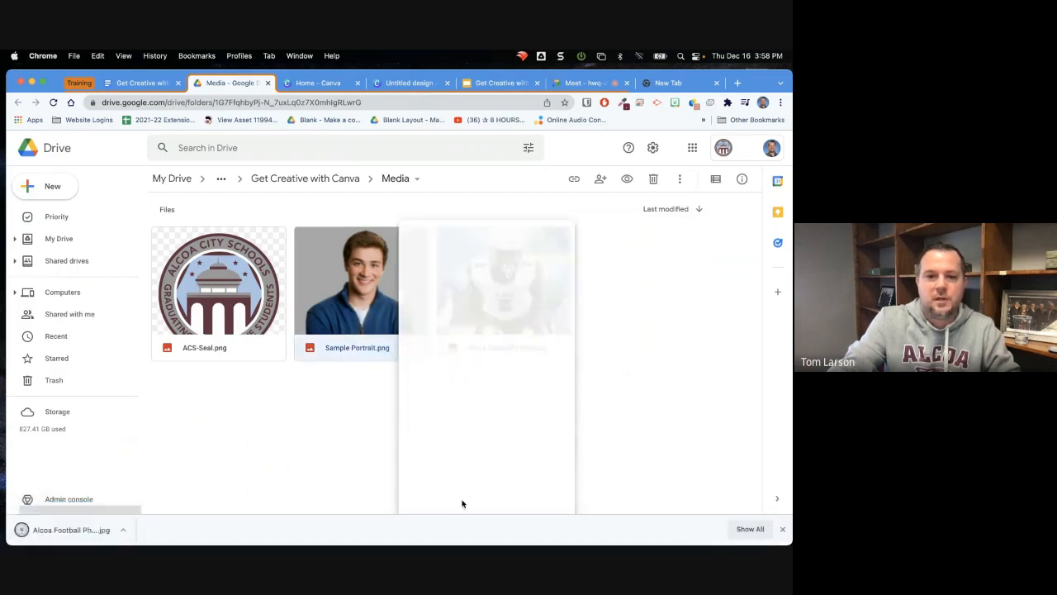
right_click(266, 314)
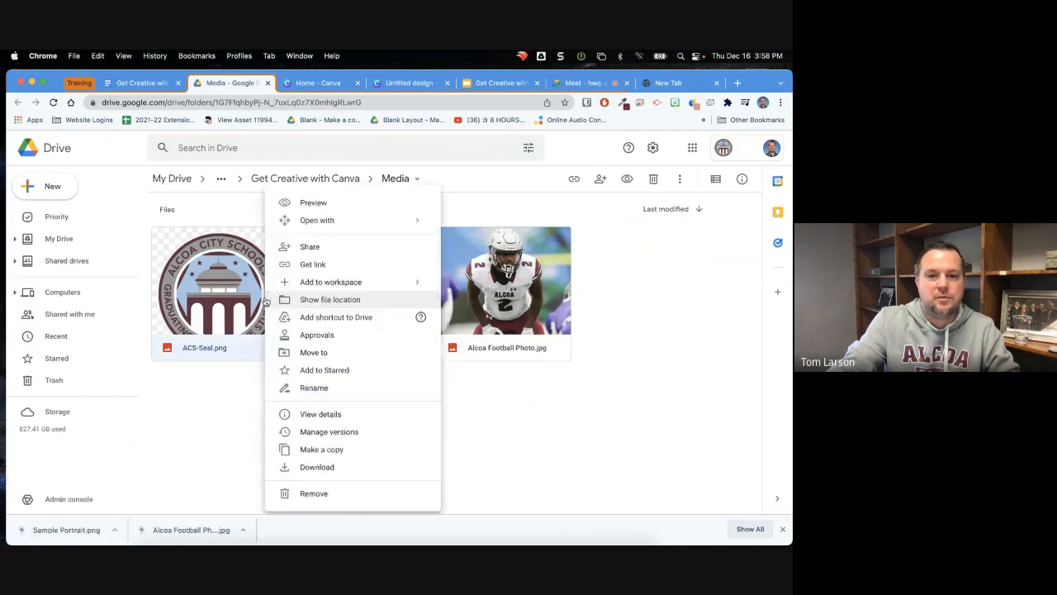
left_click(349, 466)
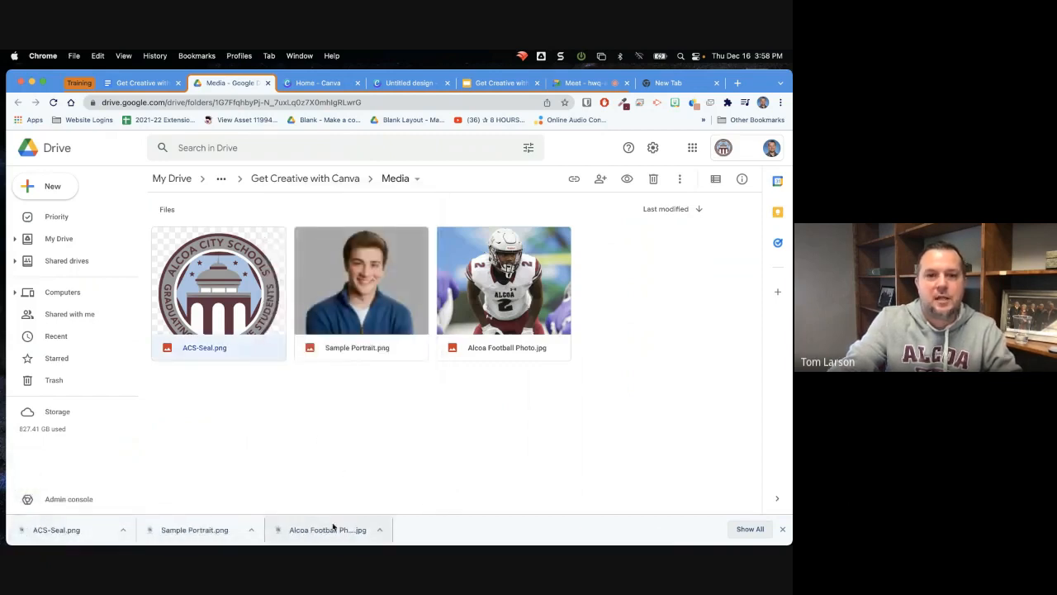
Switch to the Canva design and upload Sample Portrait.png from the Downloads folder
left_click(397, 83)
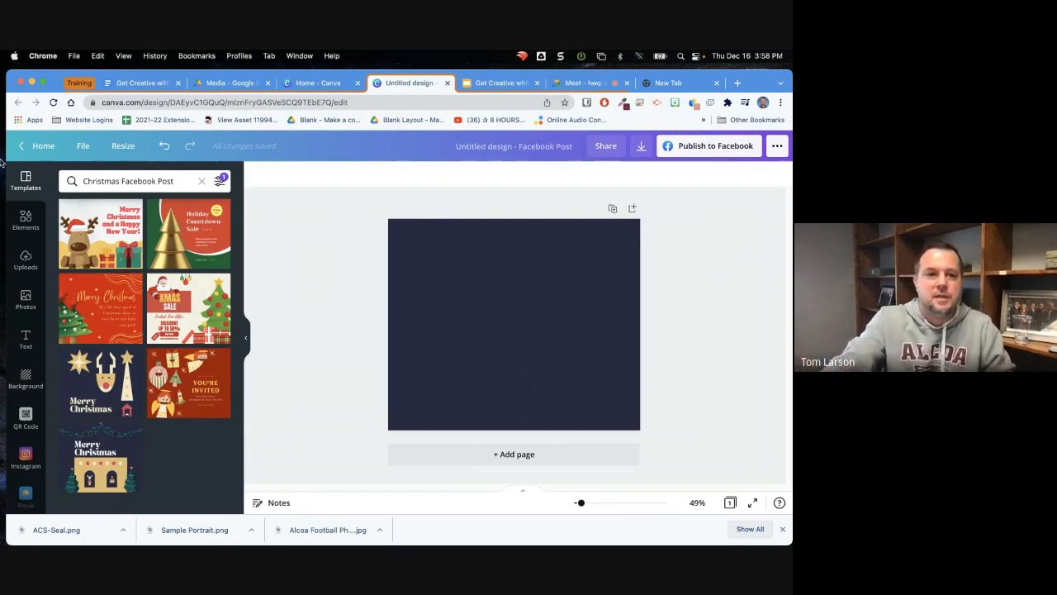
left_click(27, 264)
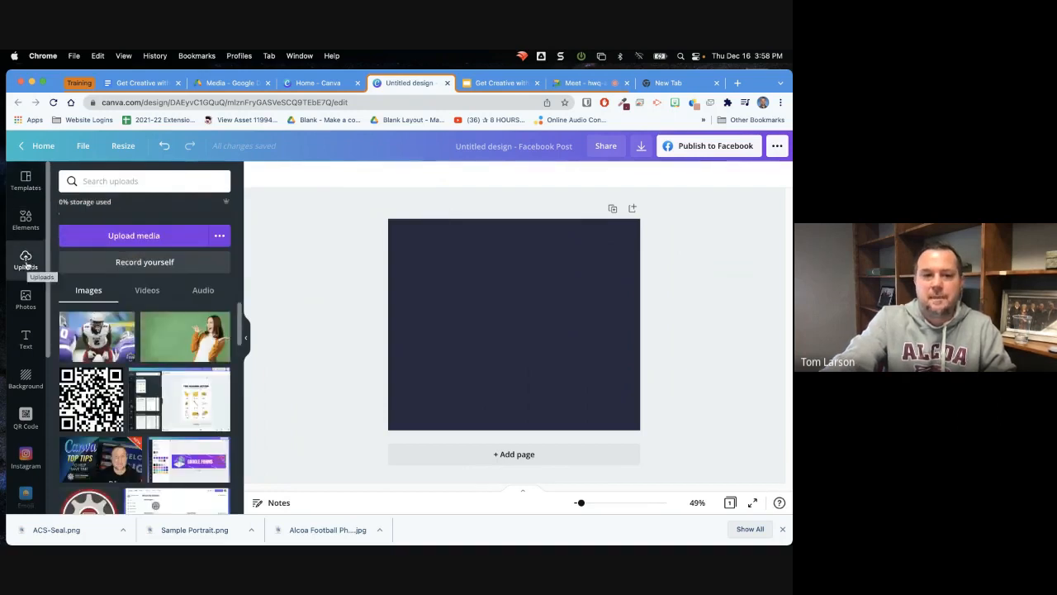
left_click(128, 236)
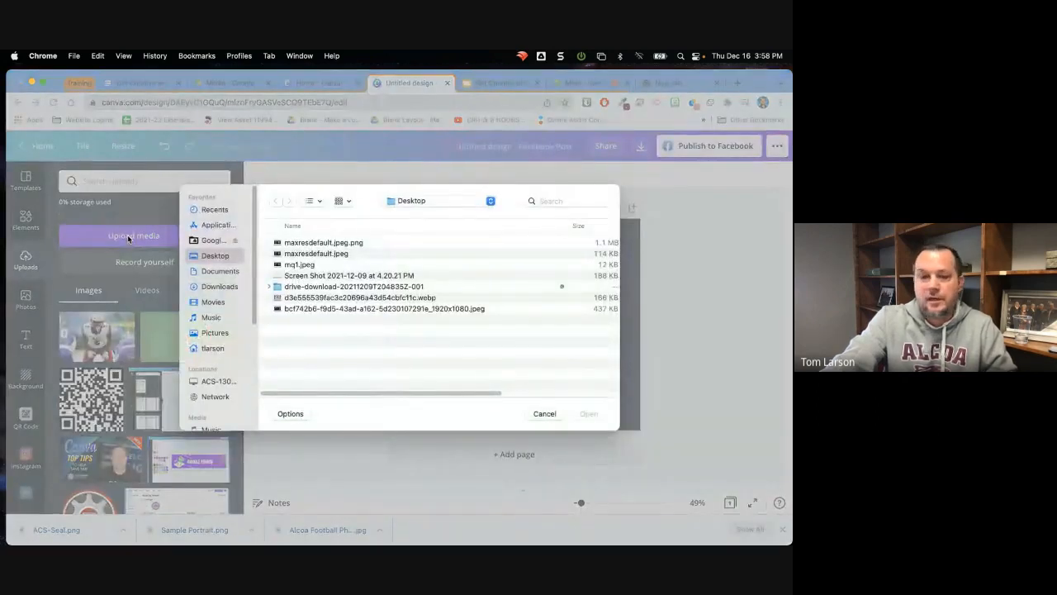
left_click(221, 286)
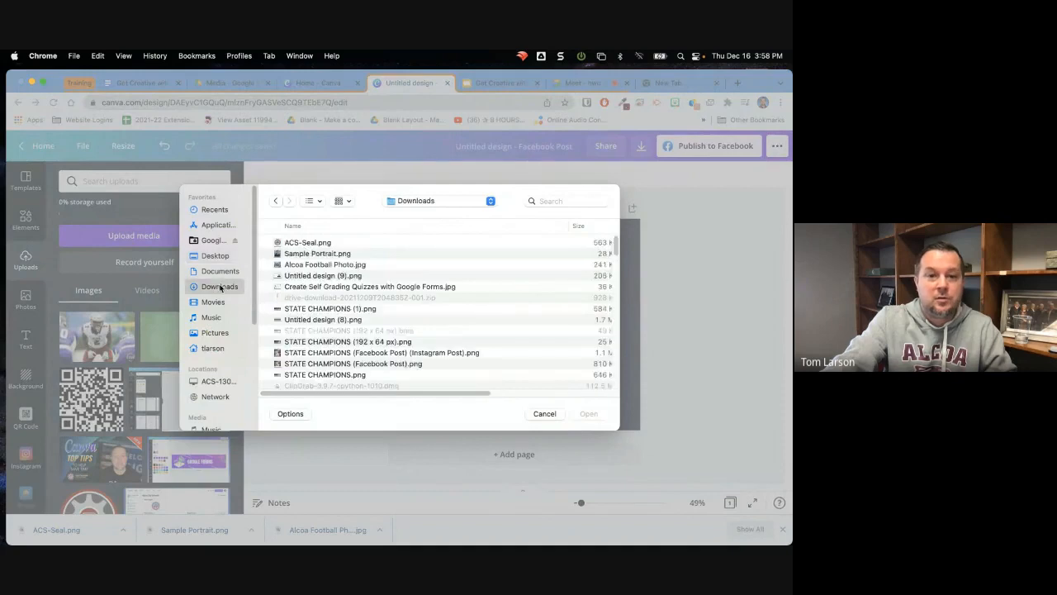
left_click(297, 254)
left_click(588, 414)
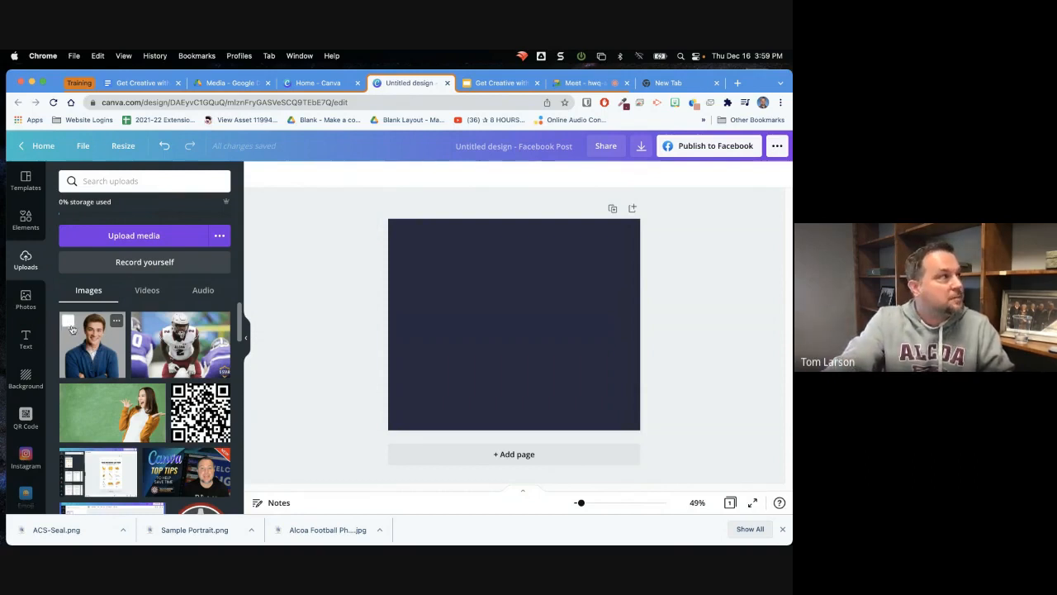
Try the uploaded portrait as the full-page background, check its framing, and delete it
left_click_drag(92, 353, 394, 337)
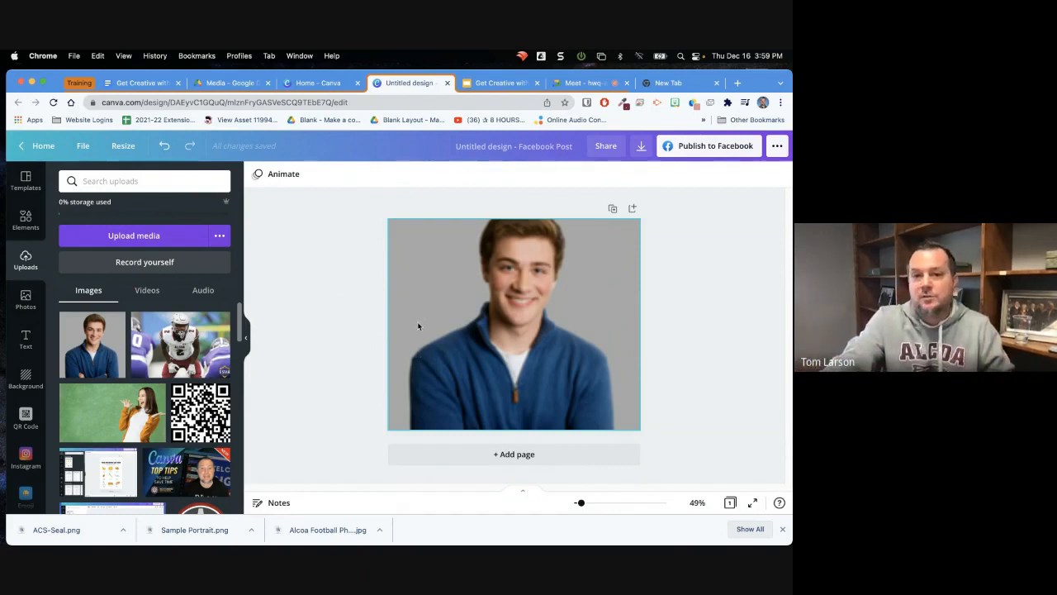
double_click(424, 319)
left_click_drag(424, 318, 482, 334)
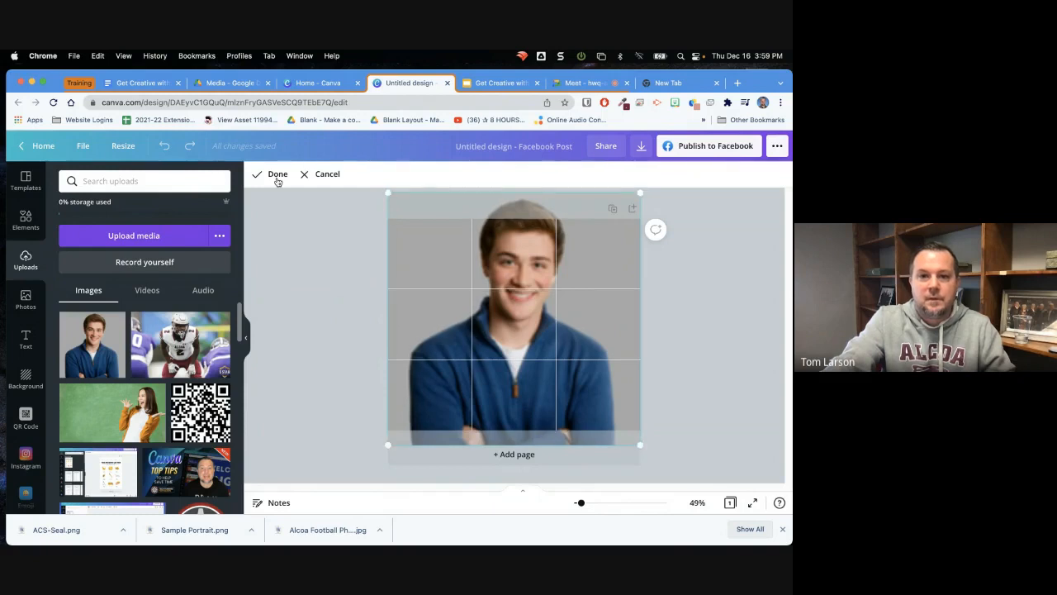
left_click(275, 175)
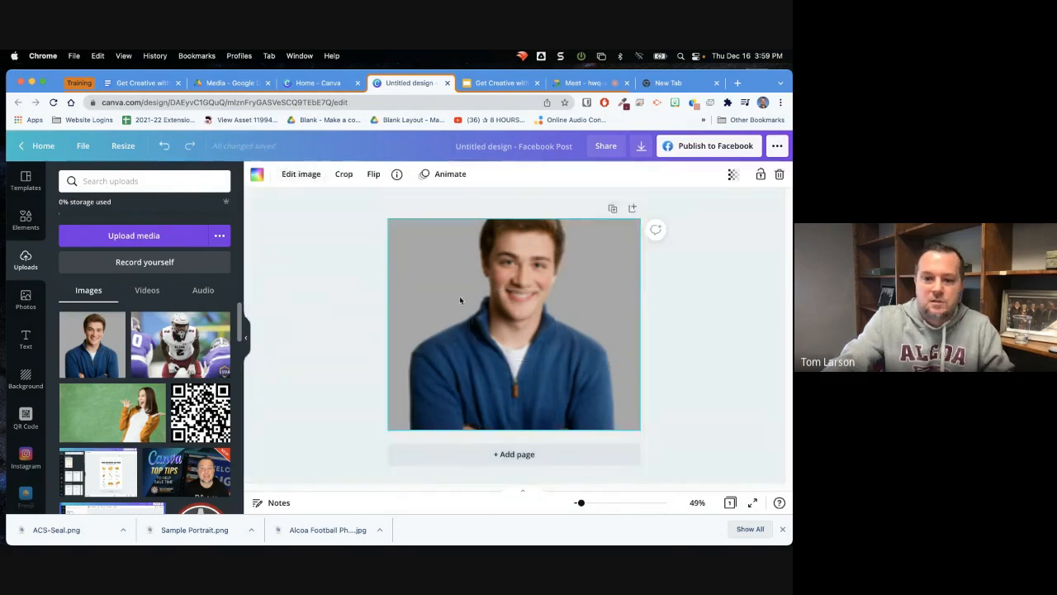
key("BackSpace")
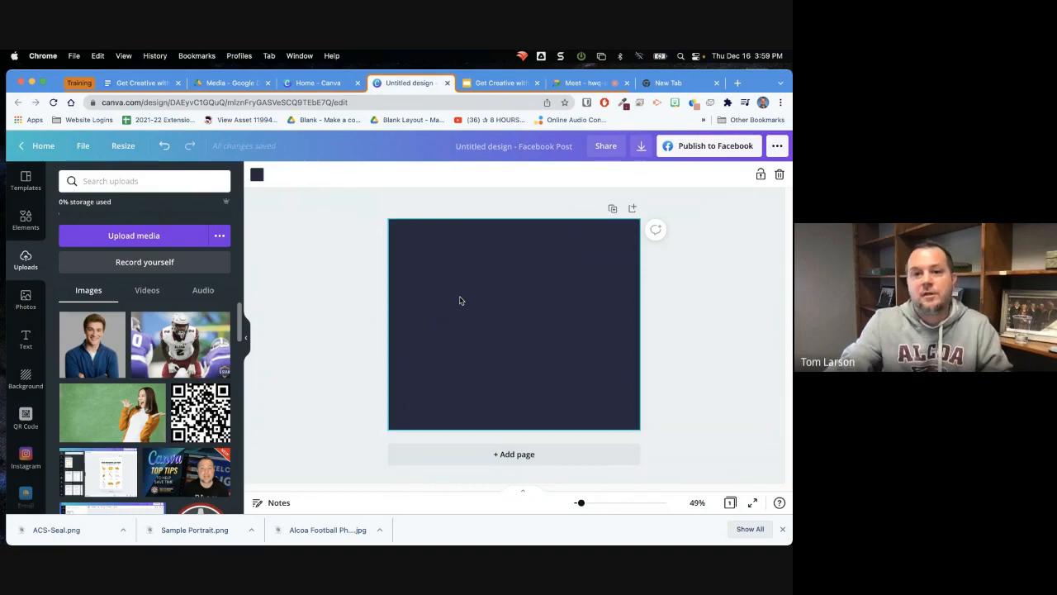
Add the portrait as a free-standing image on the page and delete it, two times over
left_click(96, 357)
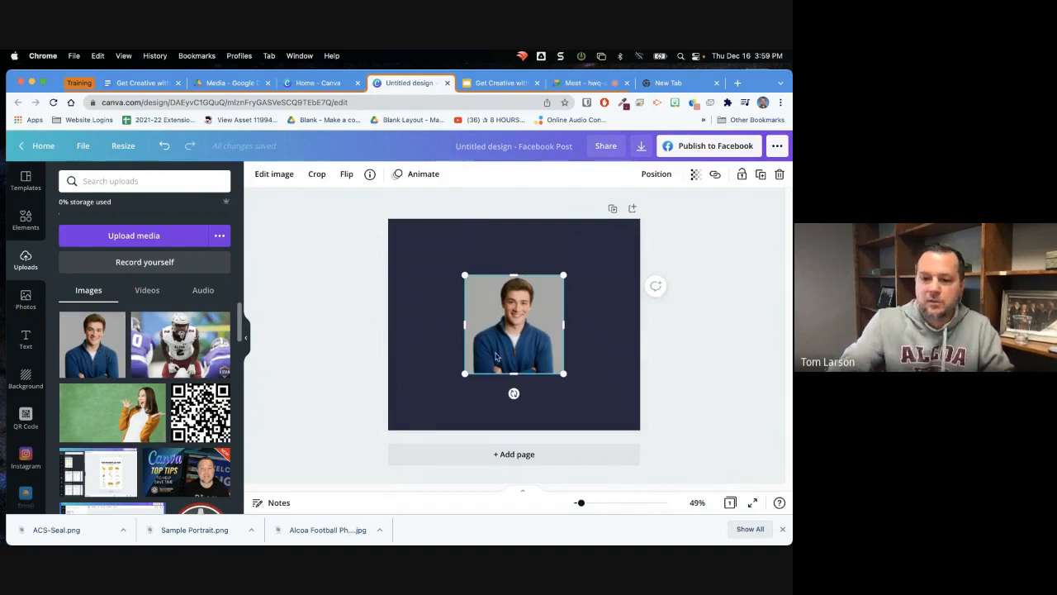
key("Delete")
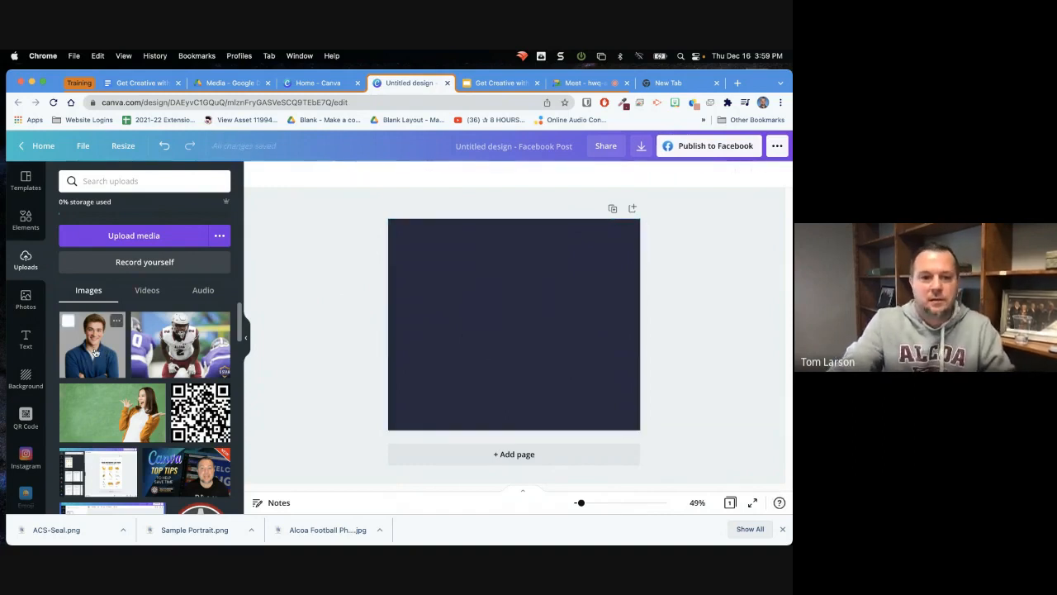
left_click(95, 354)
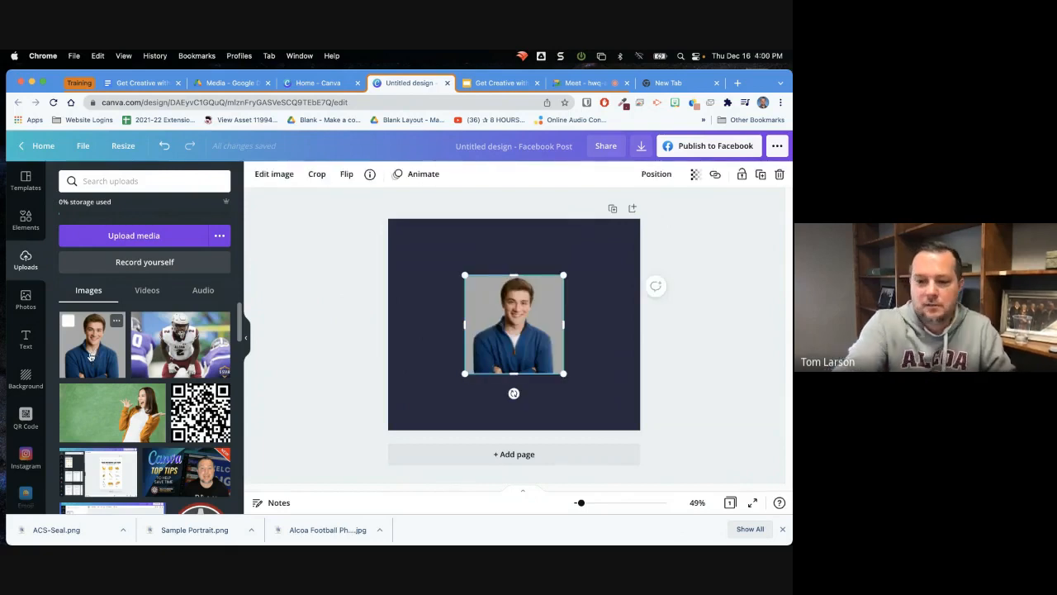
key("Delete")
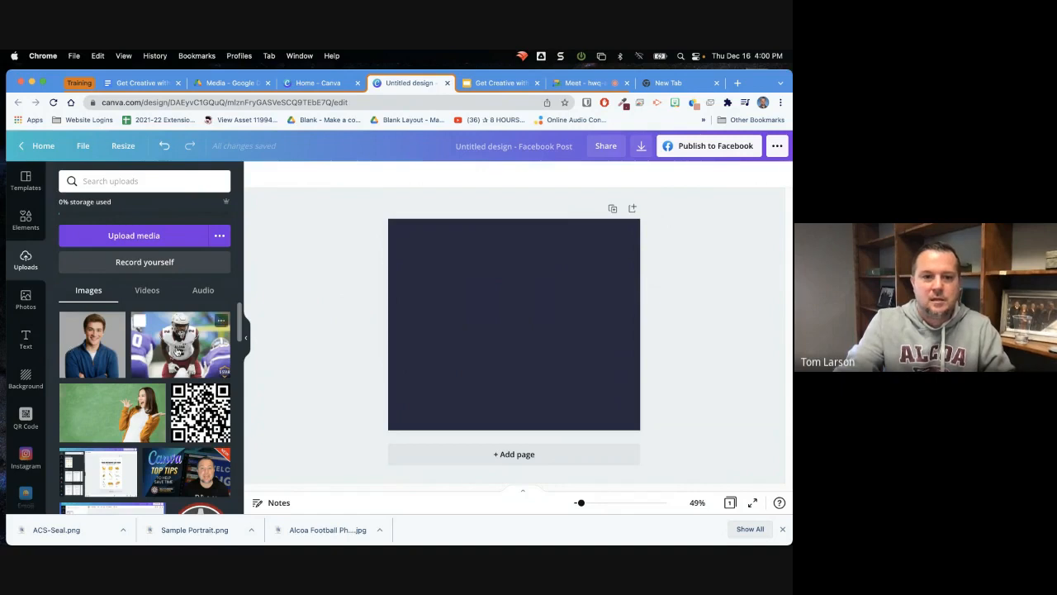
Add the football photo to the page, crop away the player on its left side, and tilt it counterclockwise
left_click(177, 350)
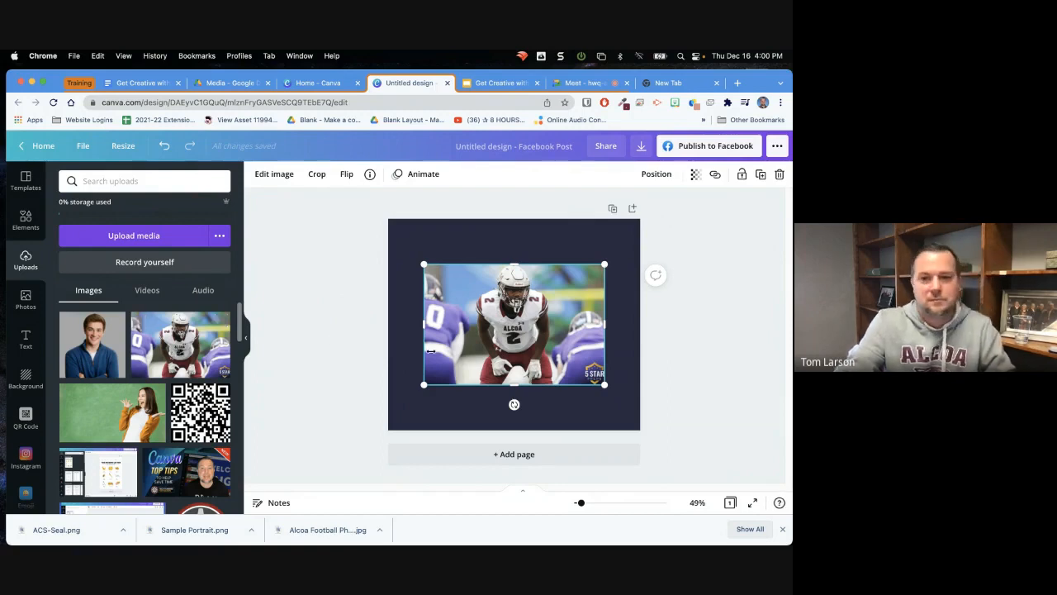
mouse_move(511, 311)
left_mouse_down()
mouse_move(504, 328)
mouse_move(508, 309)
left_mouse_up()
left_click(317, 175)
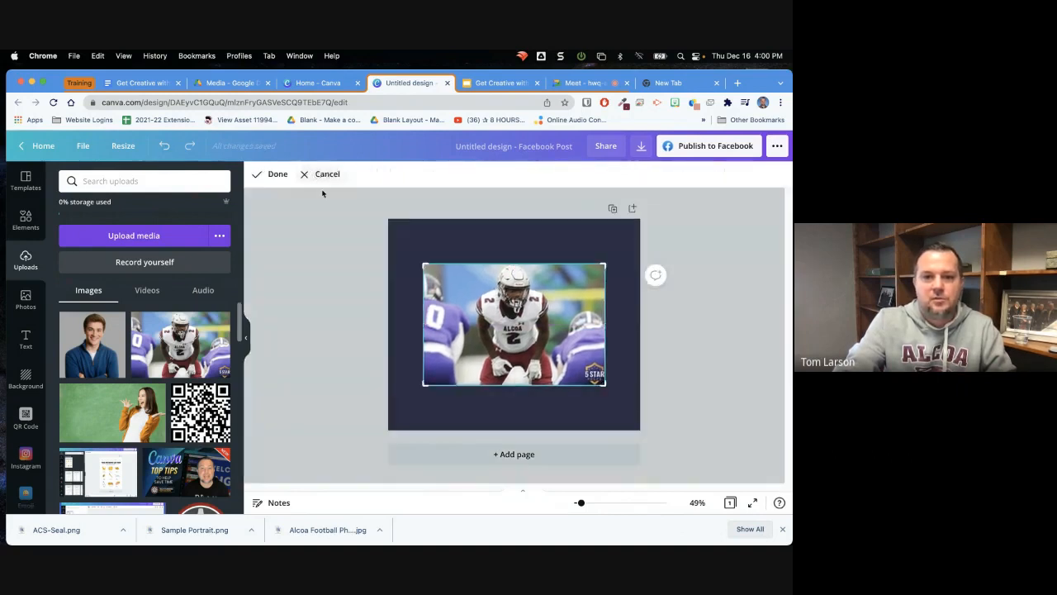
left_click_drag(417, 388, 470, 384)
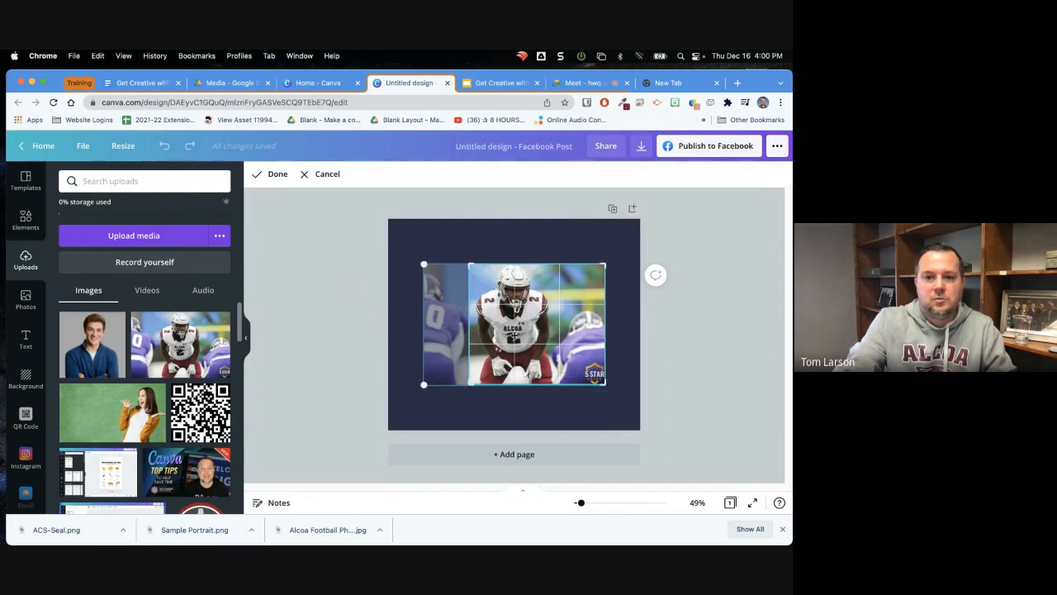
left_click_drag(513, 331, 525, 404)
left_click(533, 239)
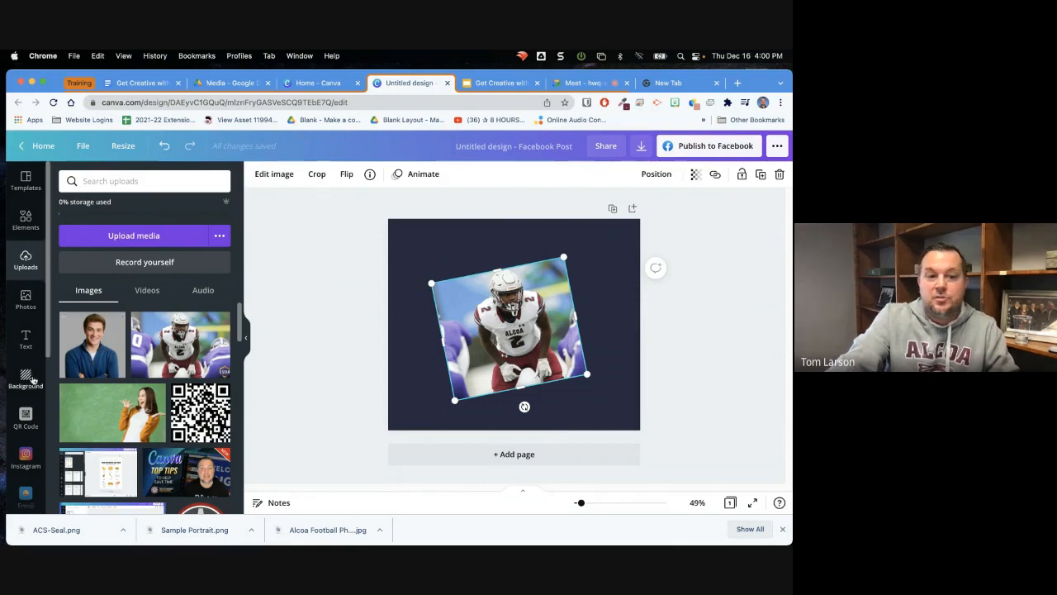
Apply the frosty trees picture with the pink sky from the Nature backgrounds as the page background
scroll(49, 337, "down", 3)
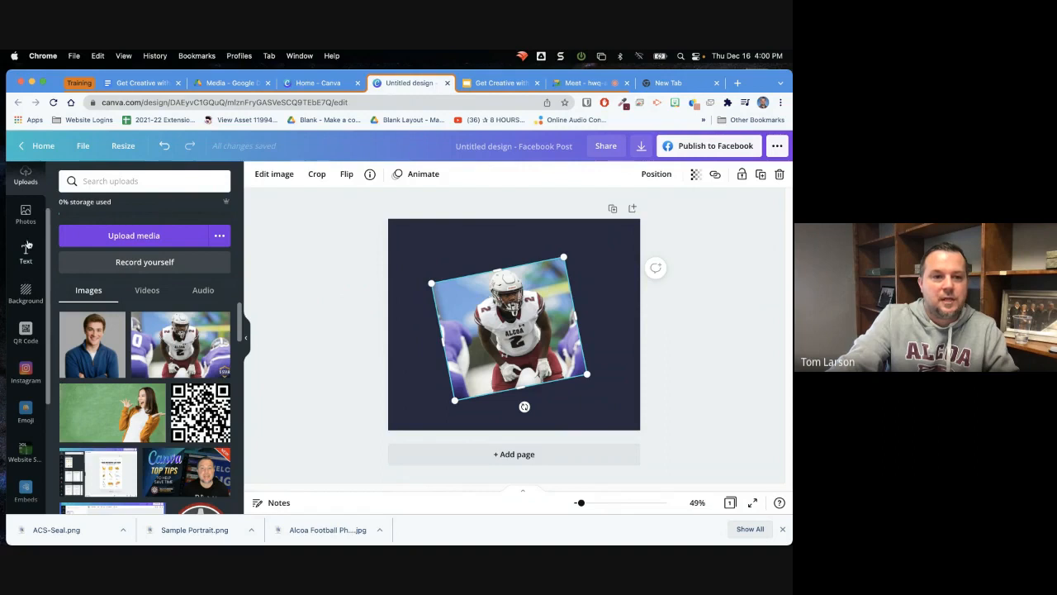
left_click(25, 293)
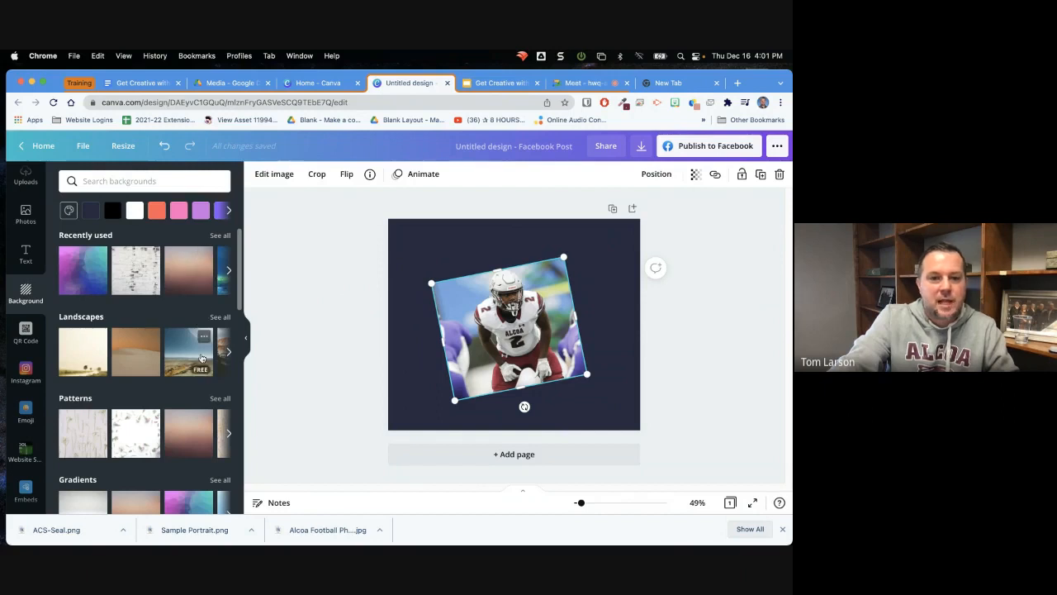
left_click_drag(242, 305, 241, 436)
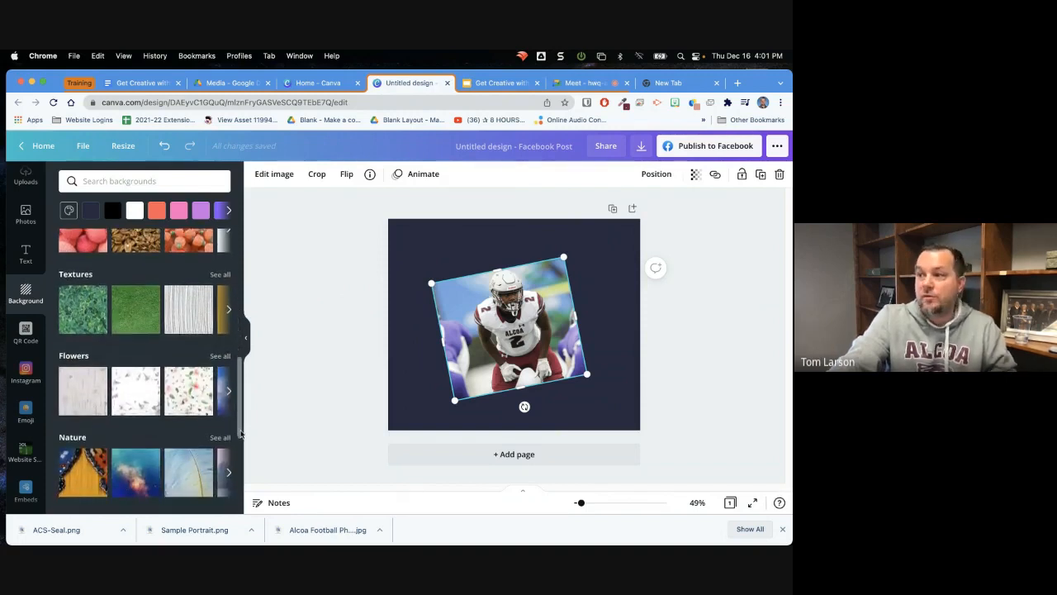
left_click_drag(240, 433, 253, 476)
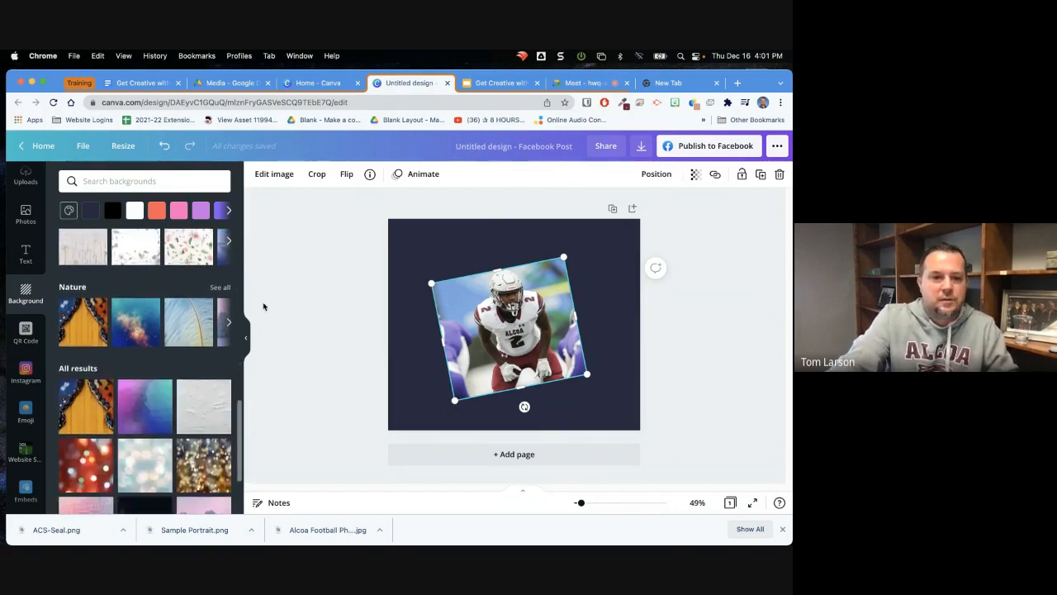
left_click(218, 289)
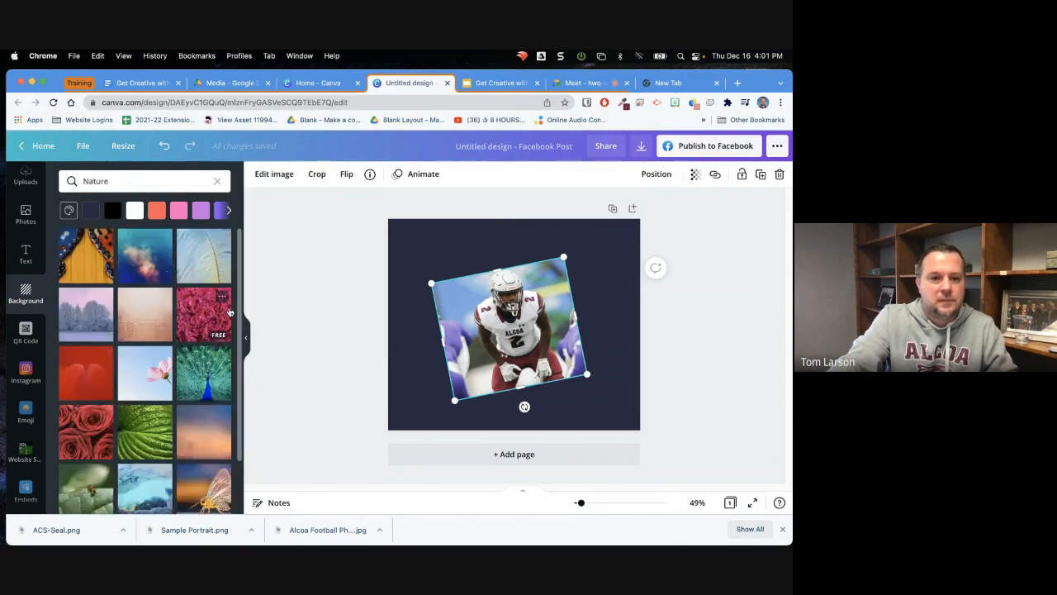
left_click_drag(238, 325, 373, 315)
left_click(426, 259)
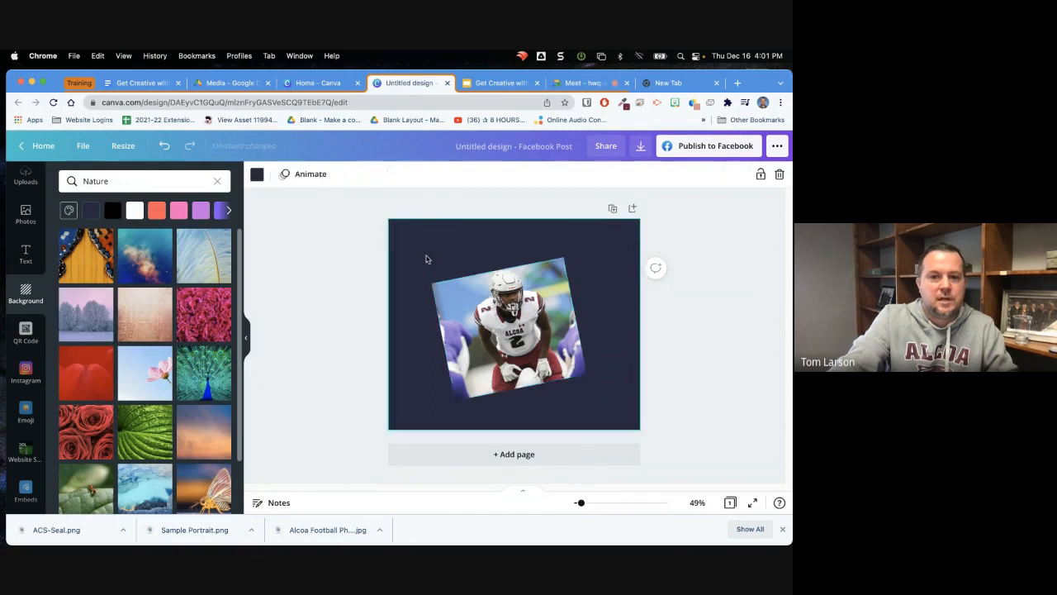
left_click_drag(86, 314, 399, 336)
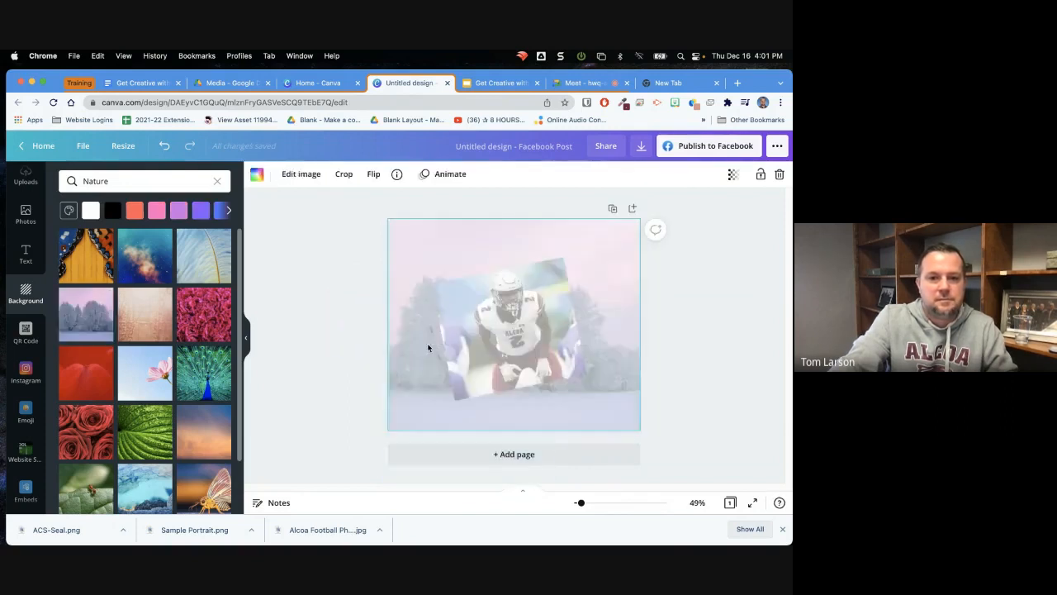
Try deleting the football photo, and undo the recent changes back to the photo on the plain navy background
mouse_move(499, 324)
left_mouse_down()
mouse_move(581, 274)
mouse_move(510, 324)
left_mouse_up()
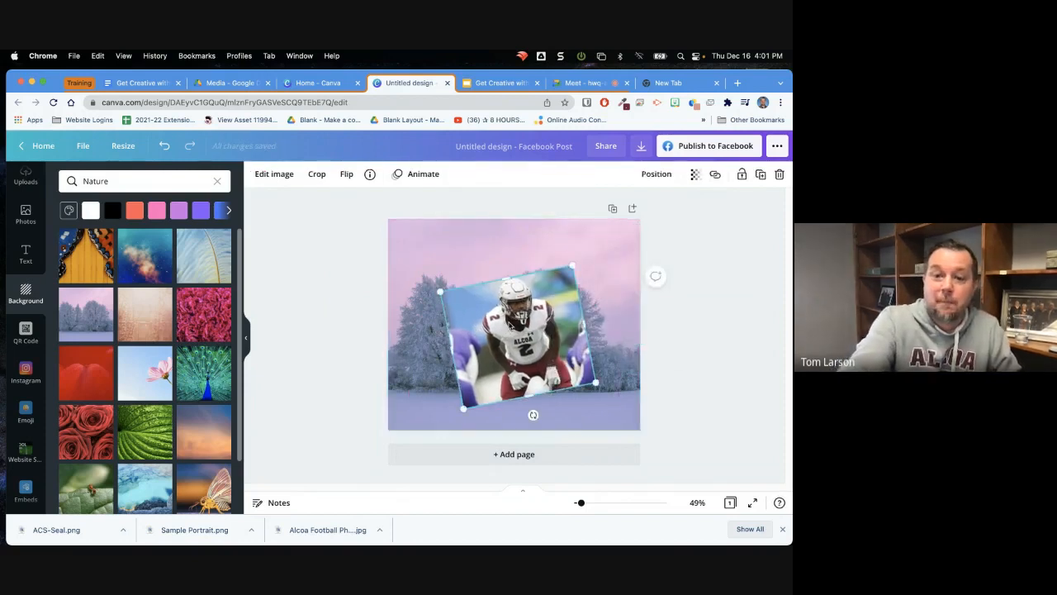
key("Delete")
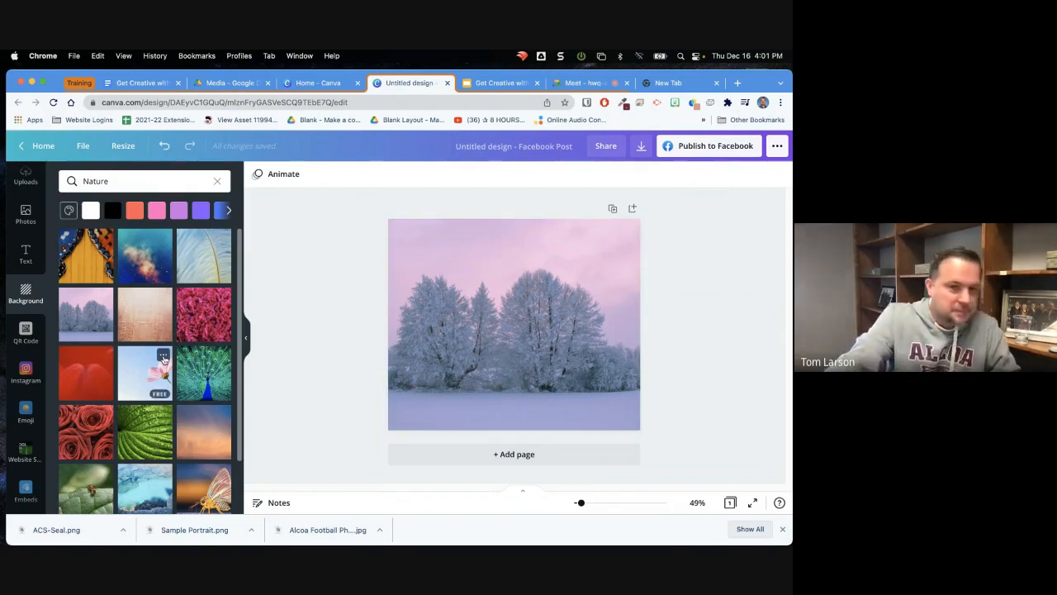
left_click(163, 146)
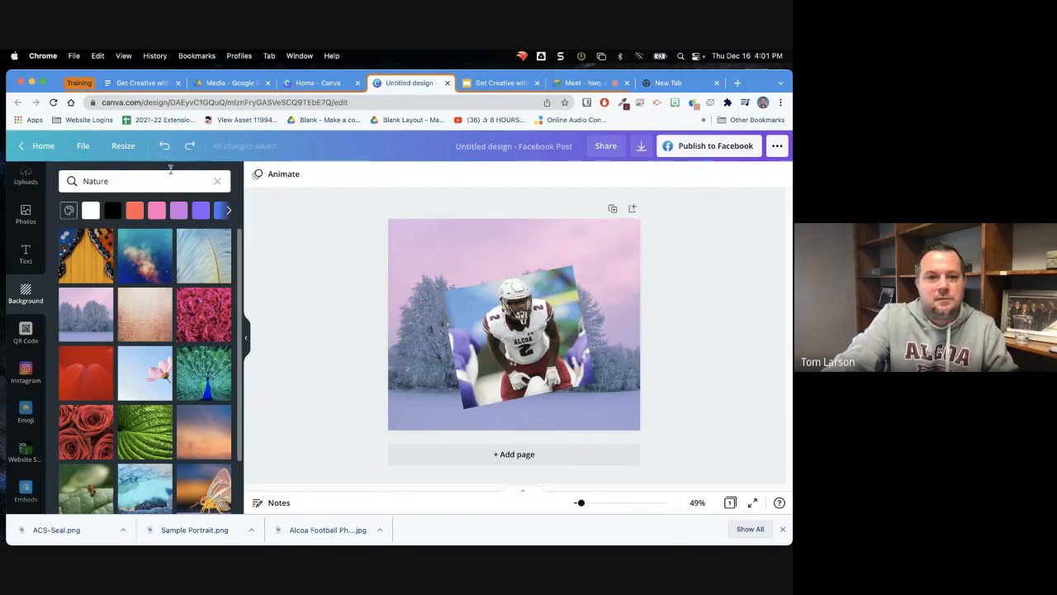
left_click(163, 146)
left_click(162, 146)
left_click(163, 146)
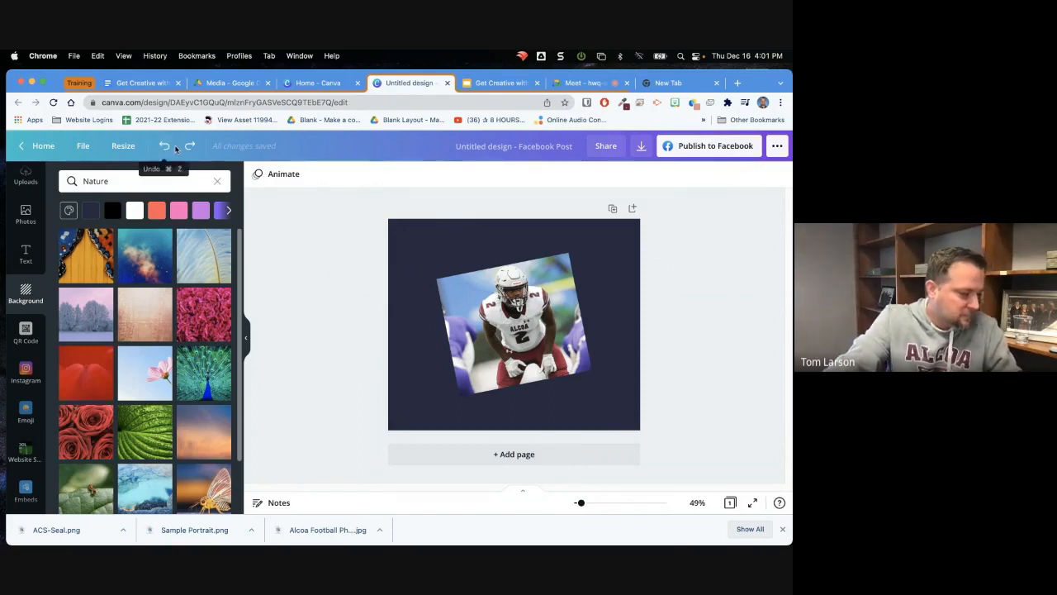
Delete the tilted football photo from the navy page
left_click(517, 322)
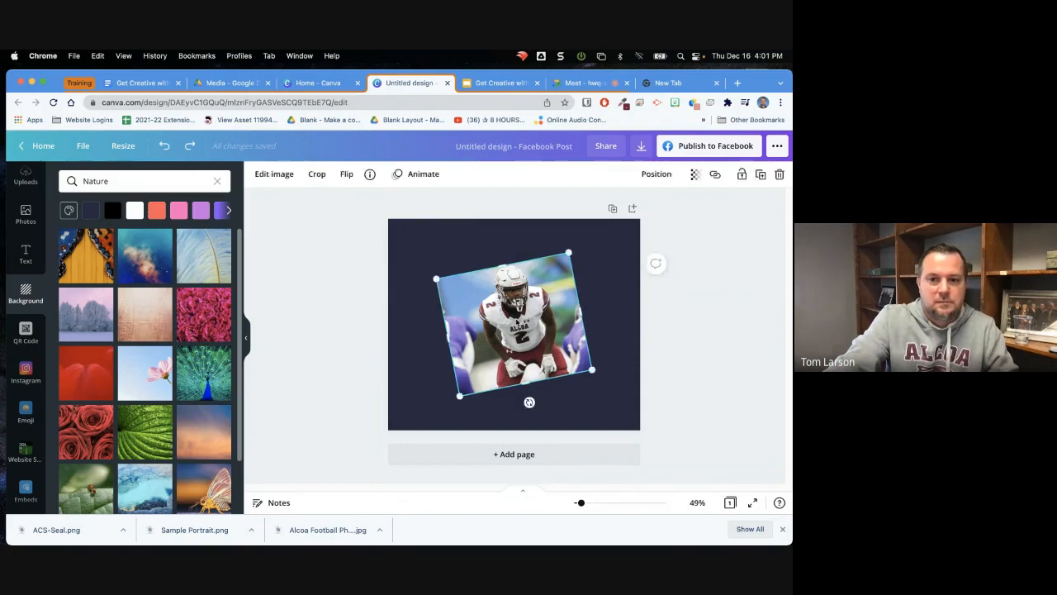
key("Delete")
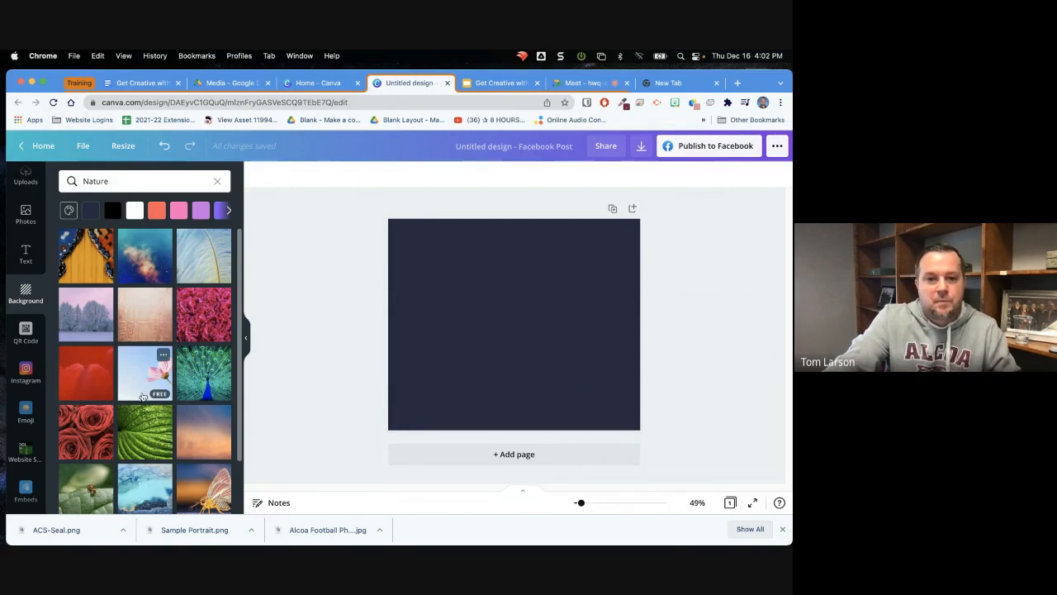
Add the recently used "COFFEE PLEASE" text style to the navy page and select the text box
left_click(23, 256)
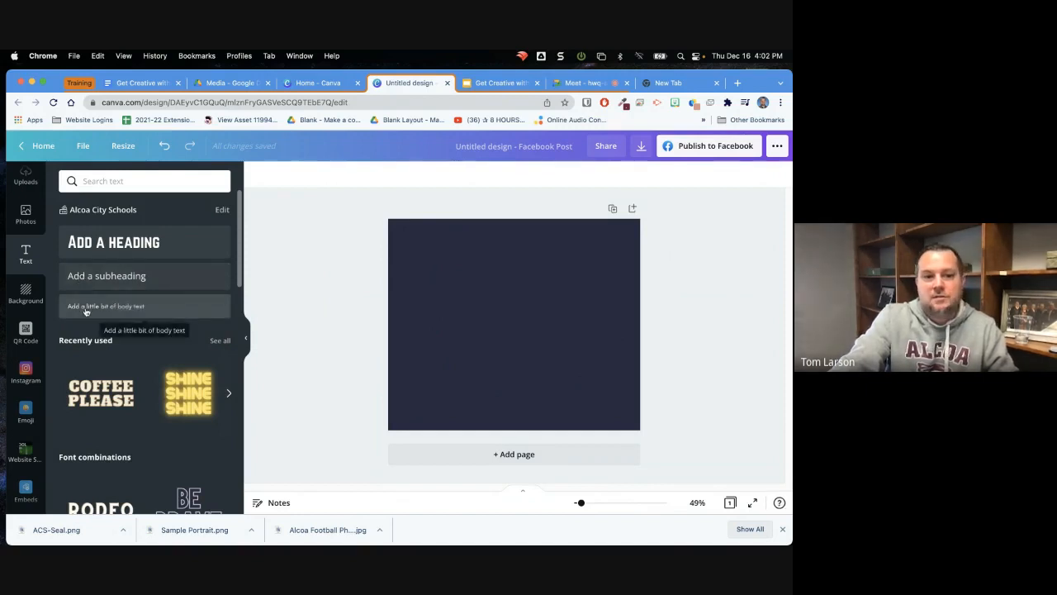
left_click_drag(240, 247, 266, 278)
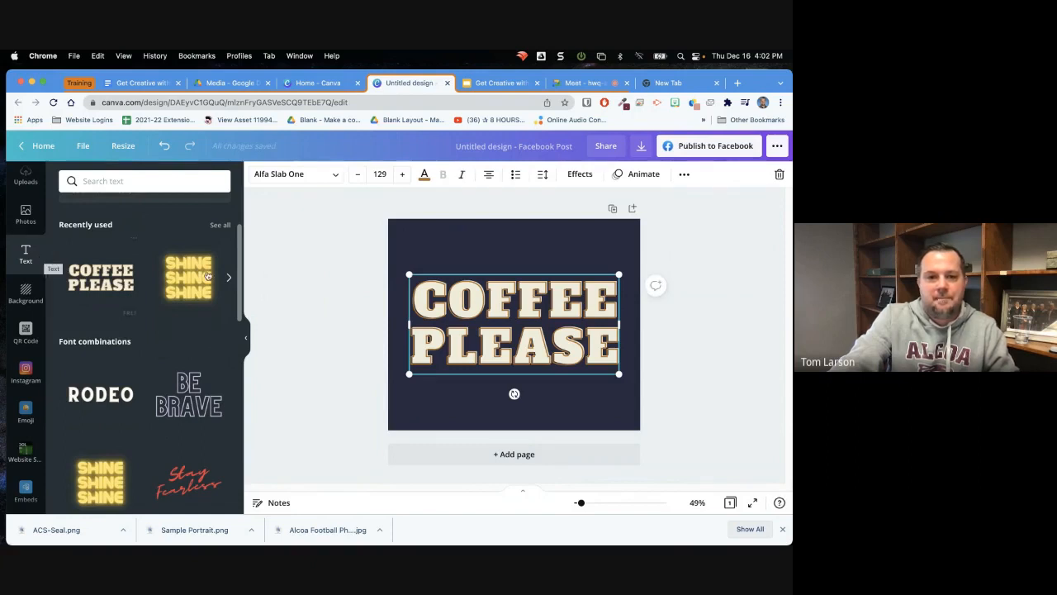
left_click(451, 312)
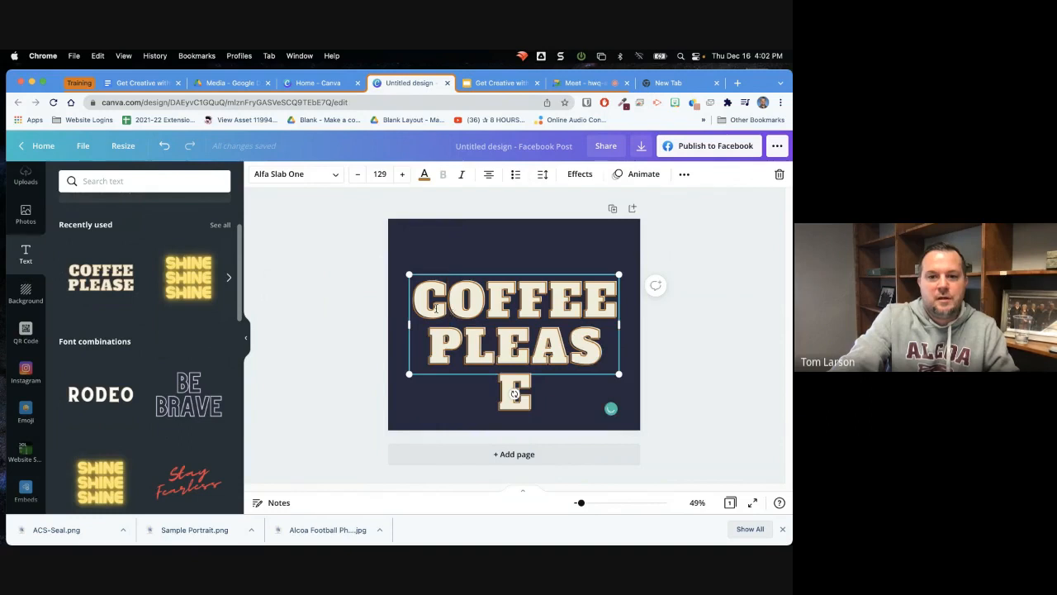
left_click_drag(414, 298, 591, 391)
left_click(566, 225)
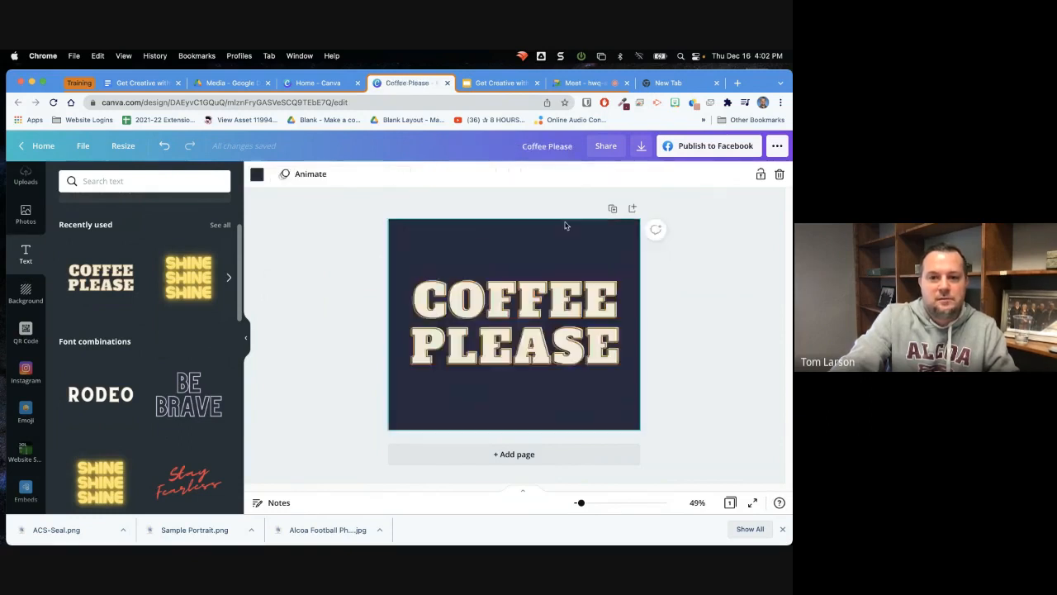
left_click(486, 306)
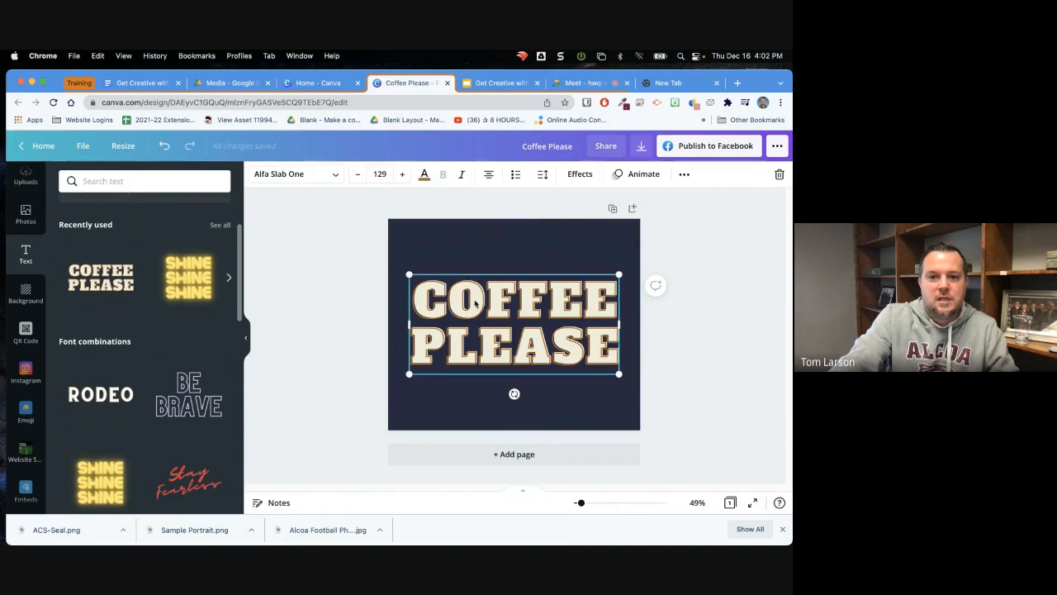
Select all of the COFFEE PLEASE text and look through the available fonts without changing the current one
double_click(447, 301)
left_click_drag(416, 301, 526, 399)
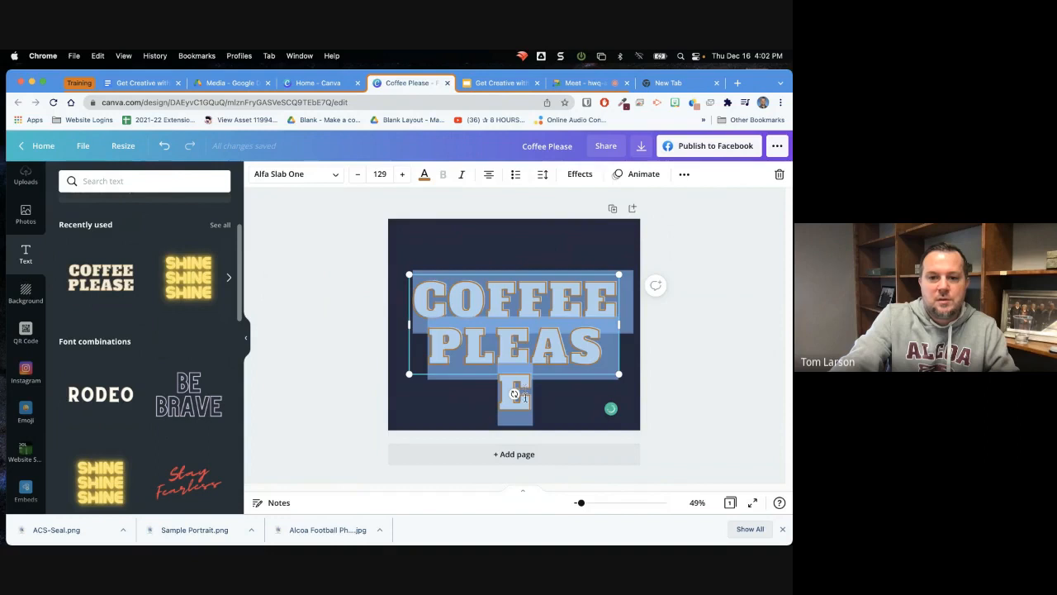
left_click(336, 175)
left_click_drag(239, 206, 259, 213)
left_click(293, 209)
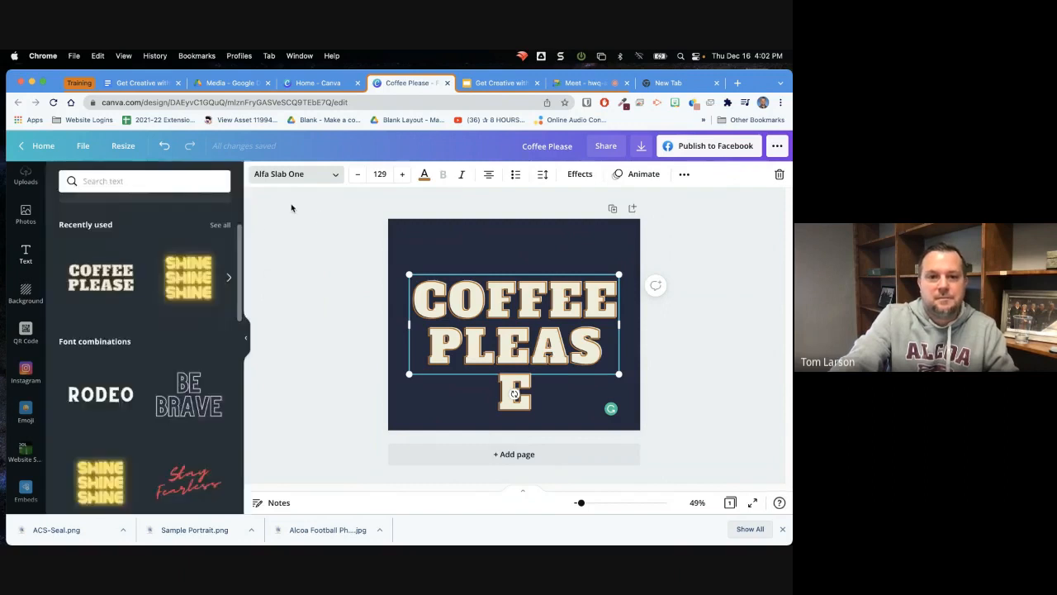
left_click(444, 248)
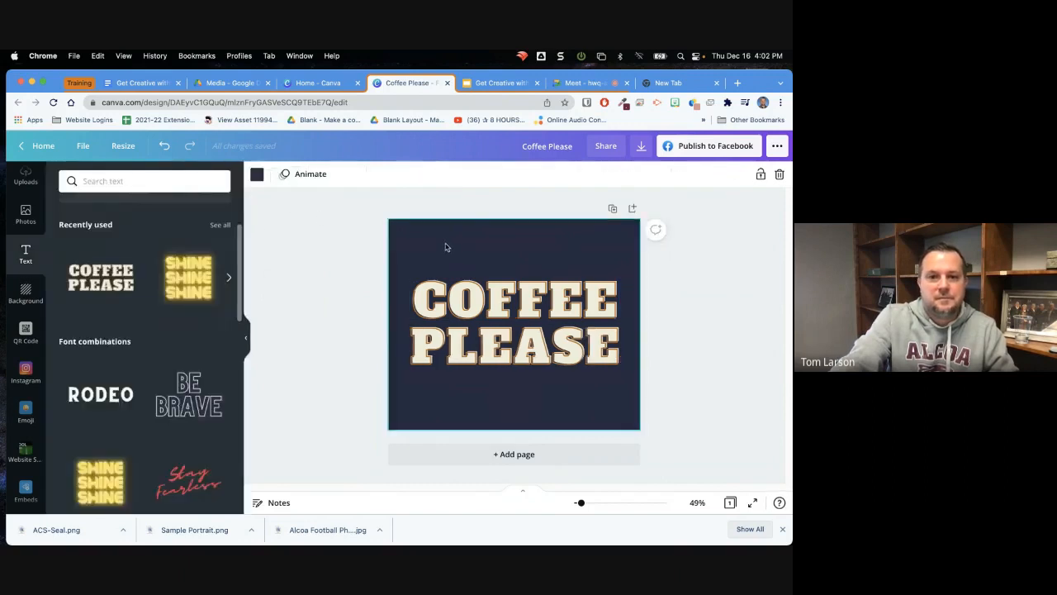
Set the letter spacing of the COFFEE PLEASE text to 197
left_click(476, 305)
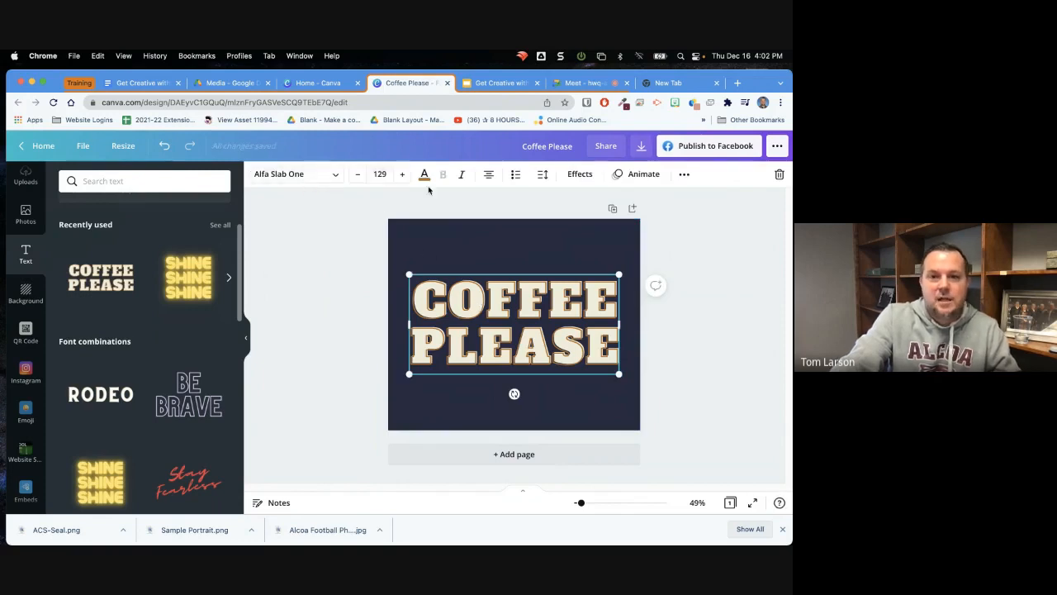
left_click(542, 175)
left_click_drag(627, 236, 641, 212)
left_click_drag(635, 214, 639, 216)
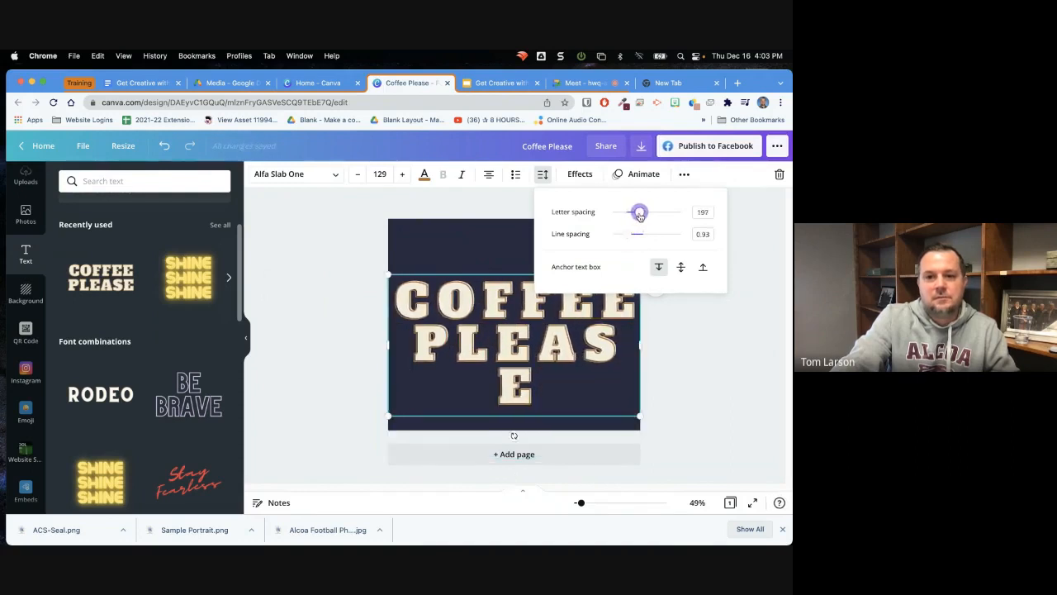
Try the Hollow and Echo effects and the Curve shape on the COFFEE PLEASE text, settling on the Splice style with shape None
left_click(581, 174)
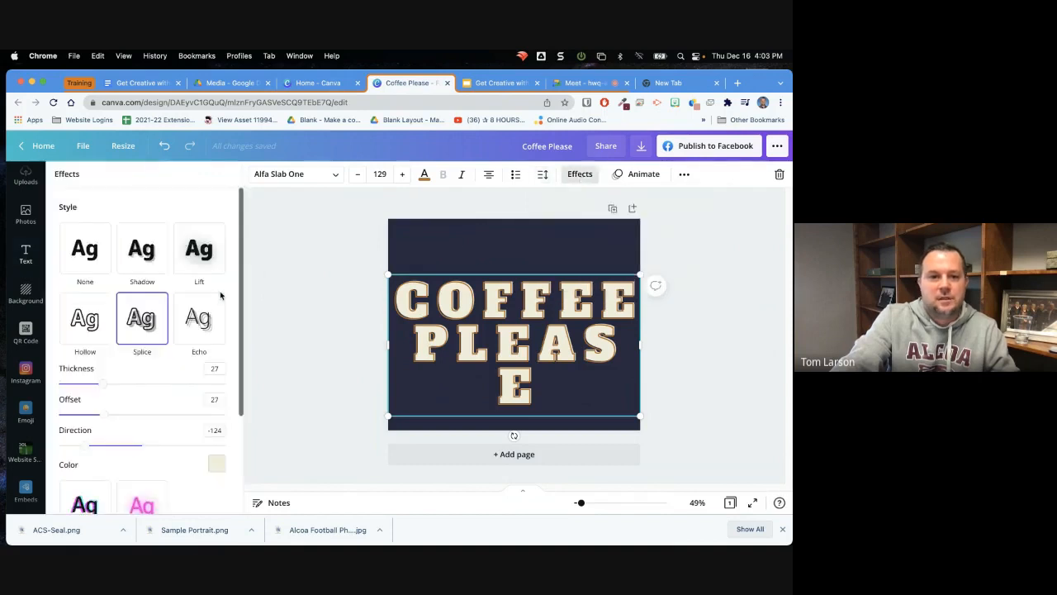
left_click(76, 317)
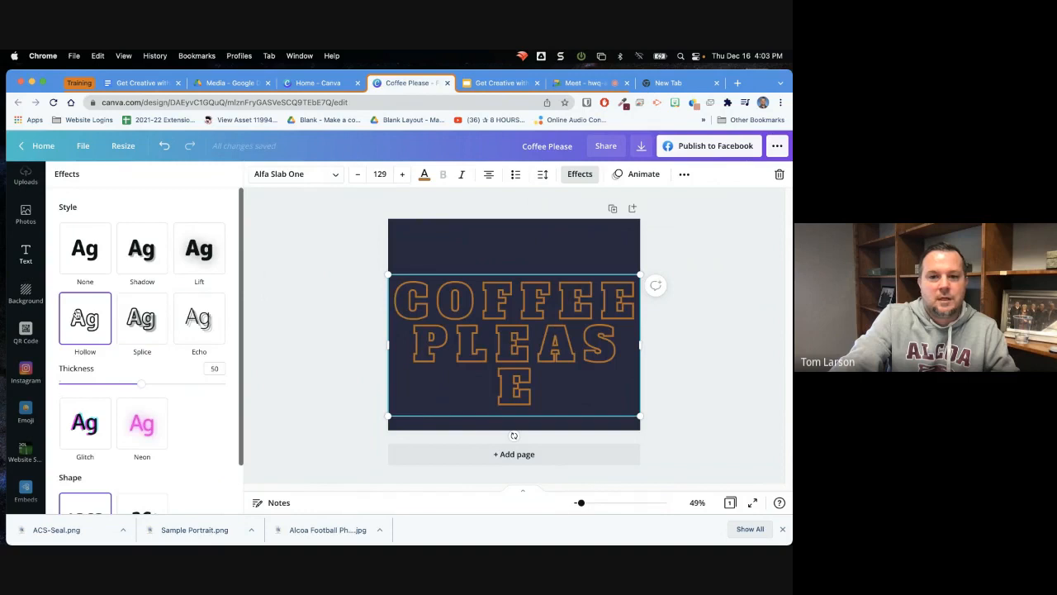
left_click(211, 330)
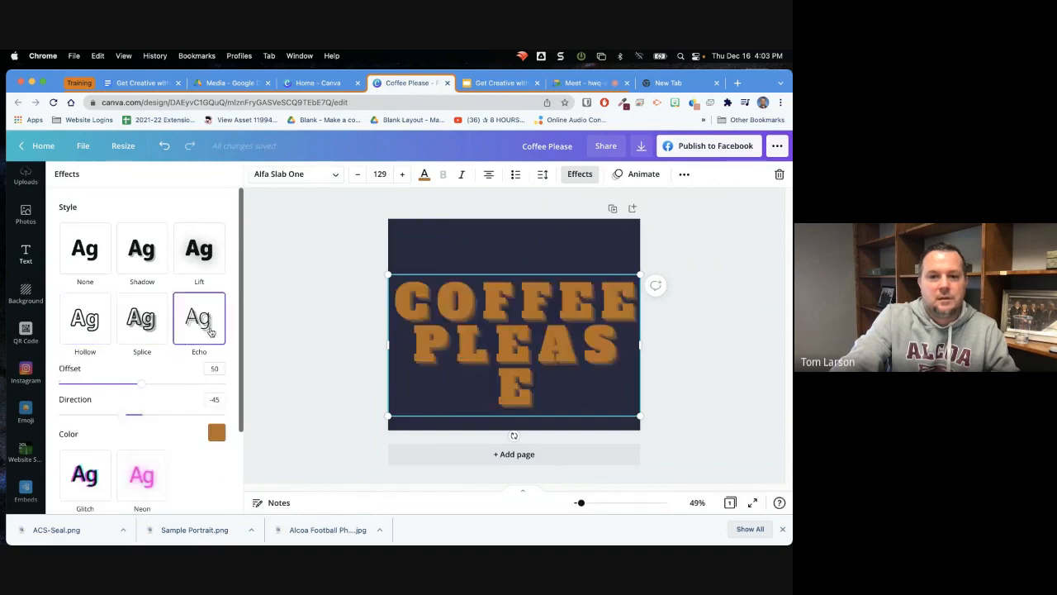
left_click(163, 327)
left_click_drag(239, 275, 229, 390)
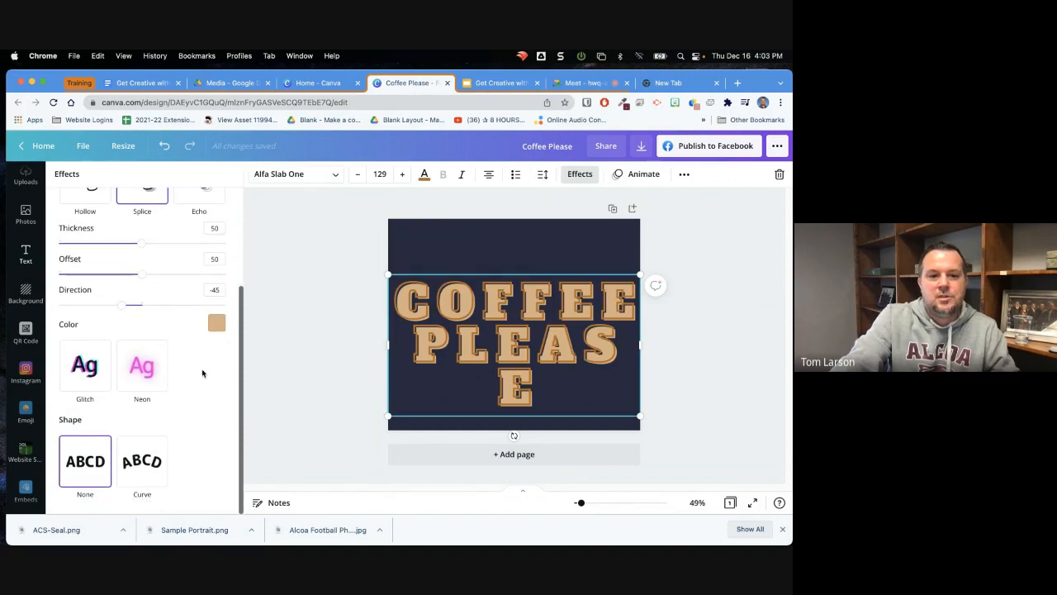
left_click(136, 460)
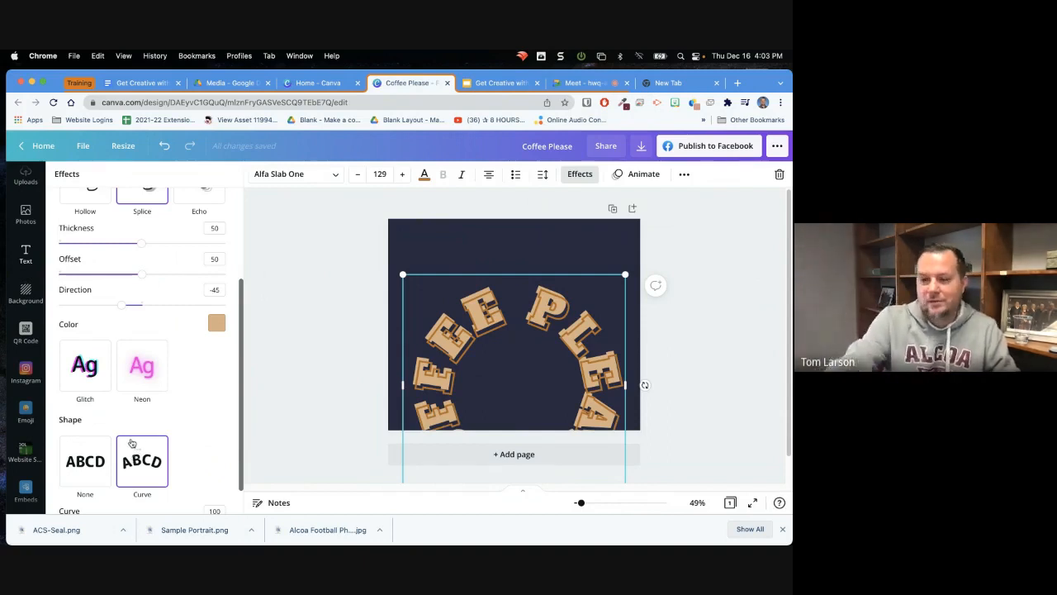
left_click(71, 469)
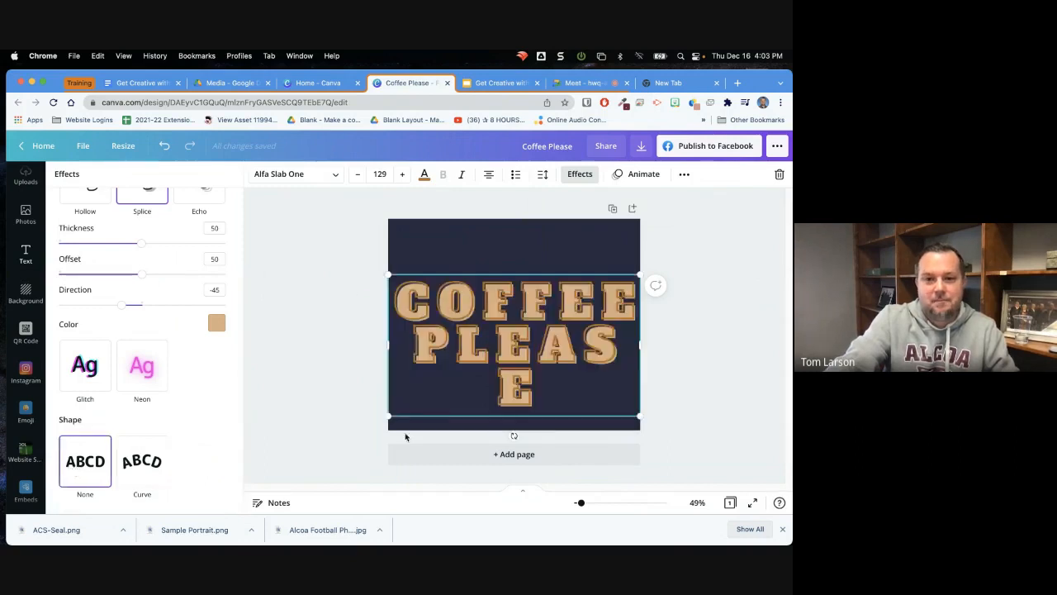
Shrink the COFFEE PLEASE text to size 71.4, widen its box to fit two lines, and centre it on the page
left_click_drag(388, 415, 500, 352)
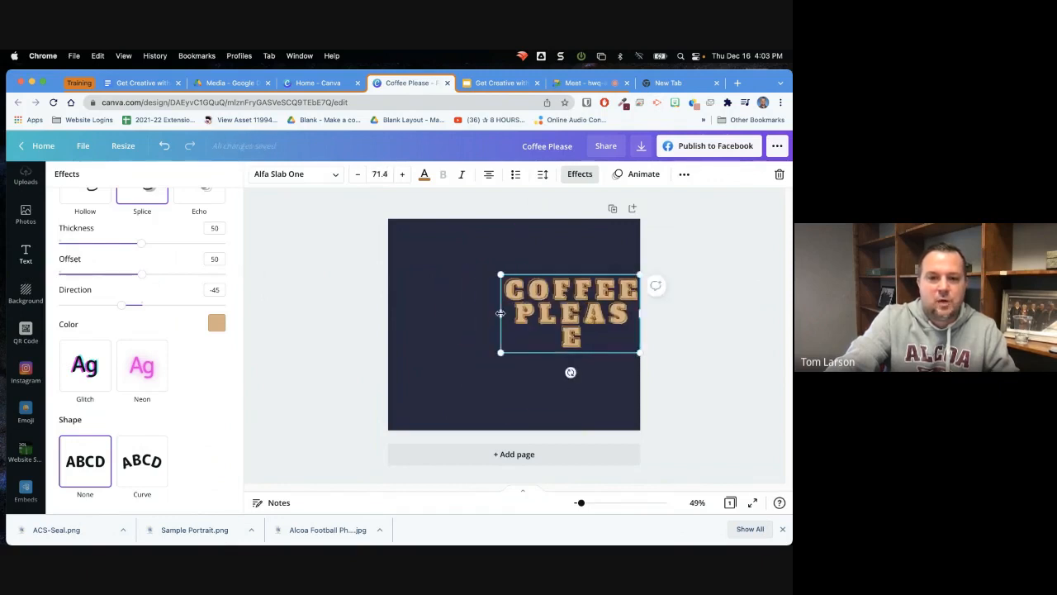
left_click_drag(500, 312, 435, 312)
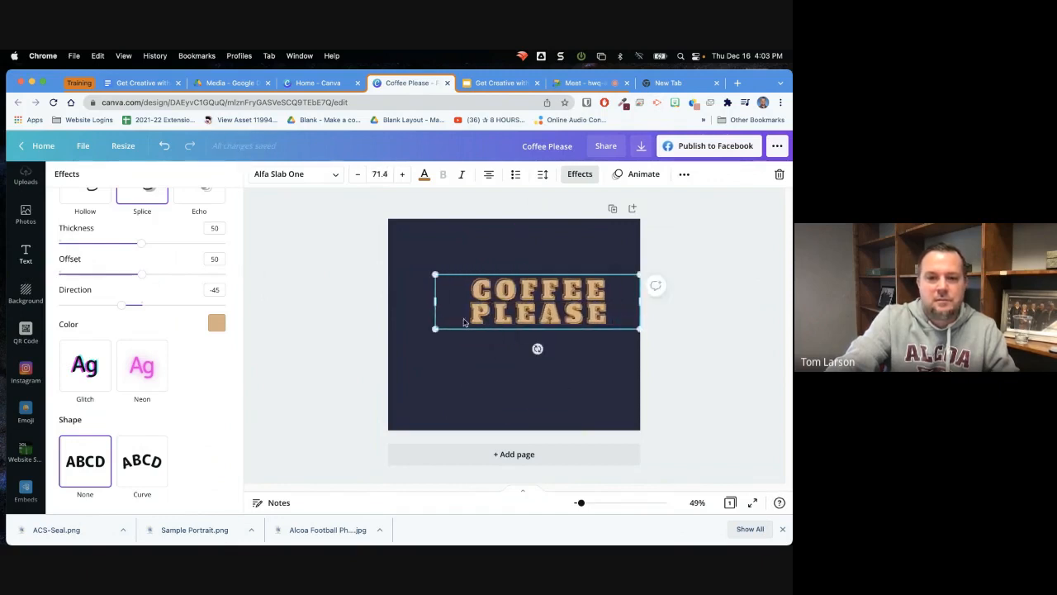
left_click_drag(520, 312, 495, 335)
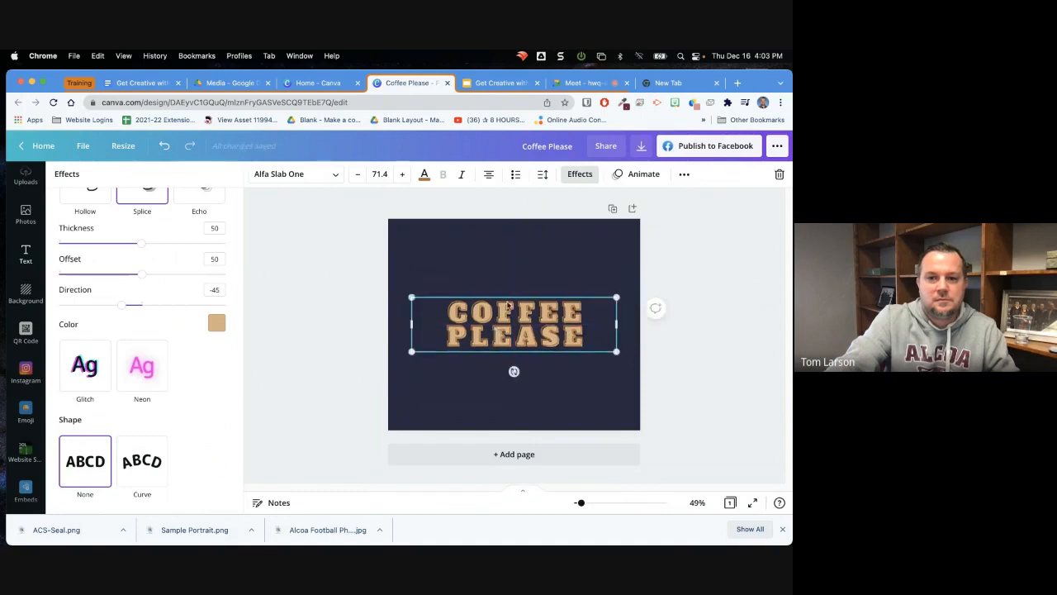
left_click(508, 273)
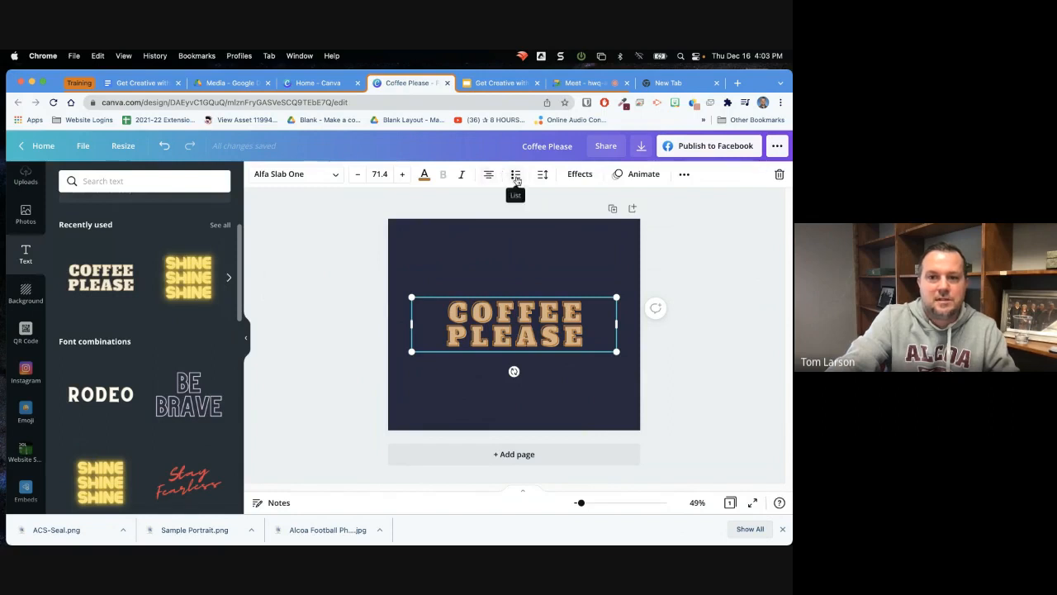
Enlarge the COFFEE PLEASE text to size 83.9 and move it slightly above the middle of the page
left_click(684, 175)
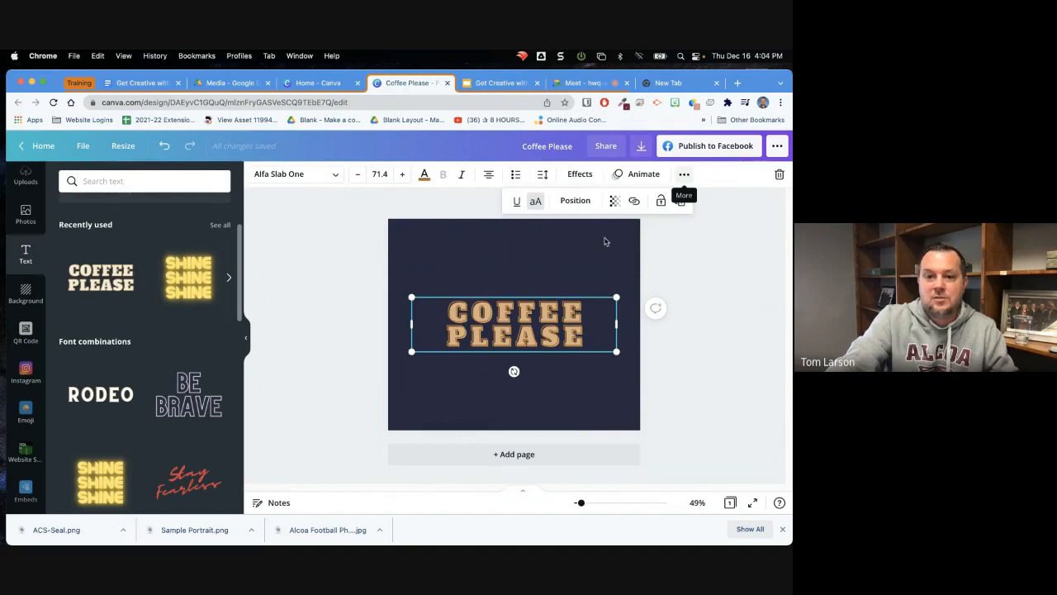
left_click_drag(411, 296, 377, 285)
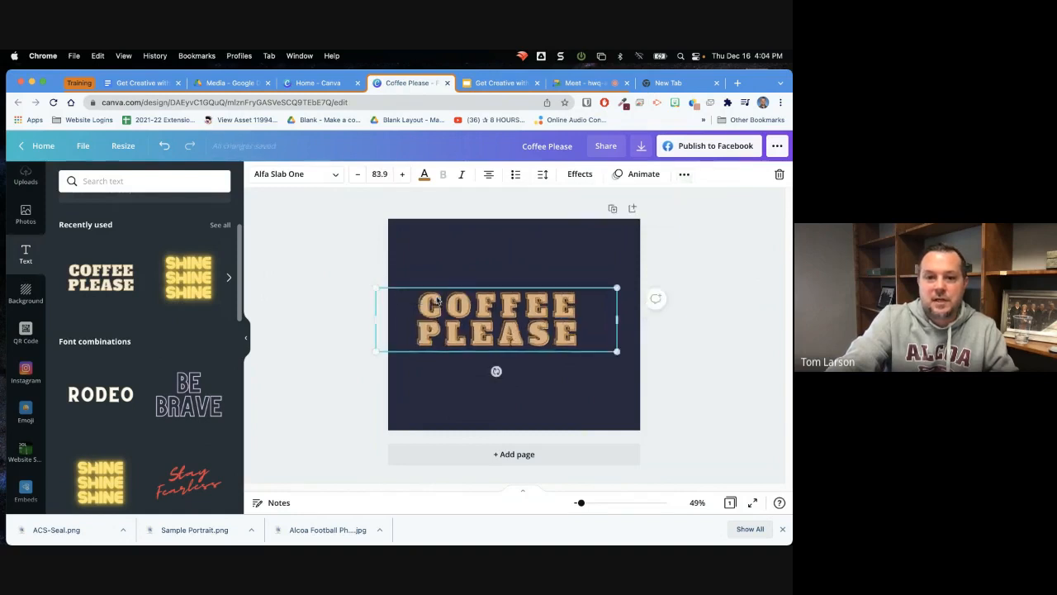
mouse_move(454, 304)
left_mouse_down()
mouse_move(474, 283)
mouse_move(462, 295)
left_mouse_up()
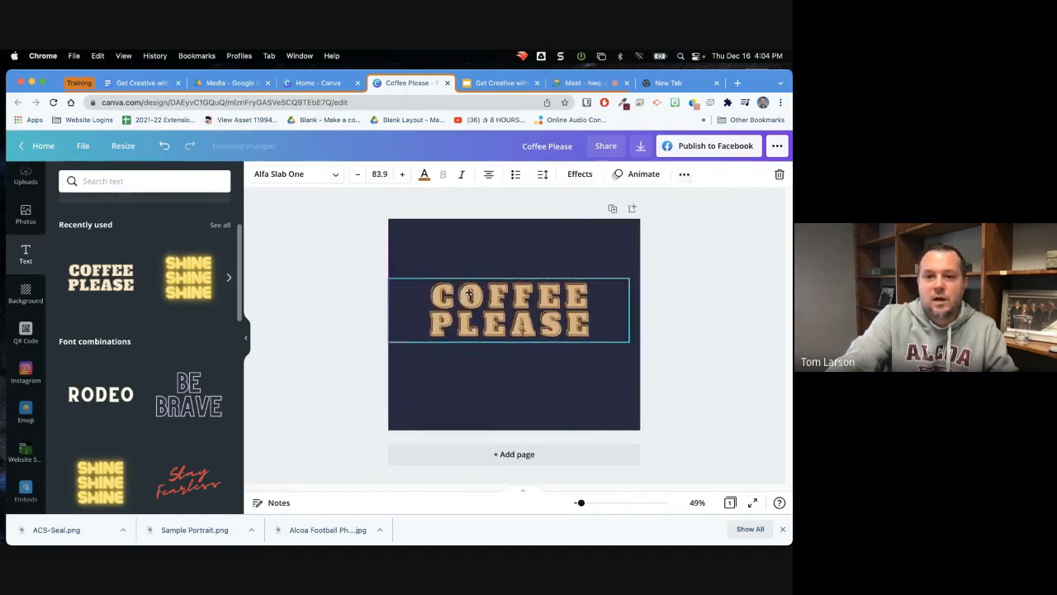
Set the transparency of the COFFEE PLEASE text to 85
left_click(682, 174)
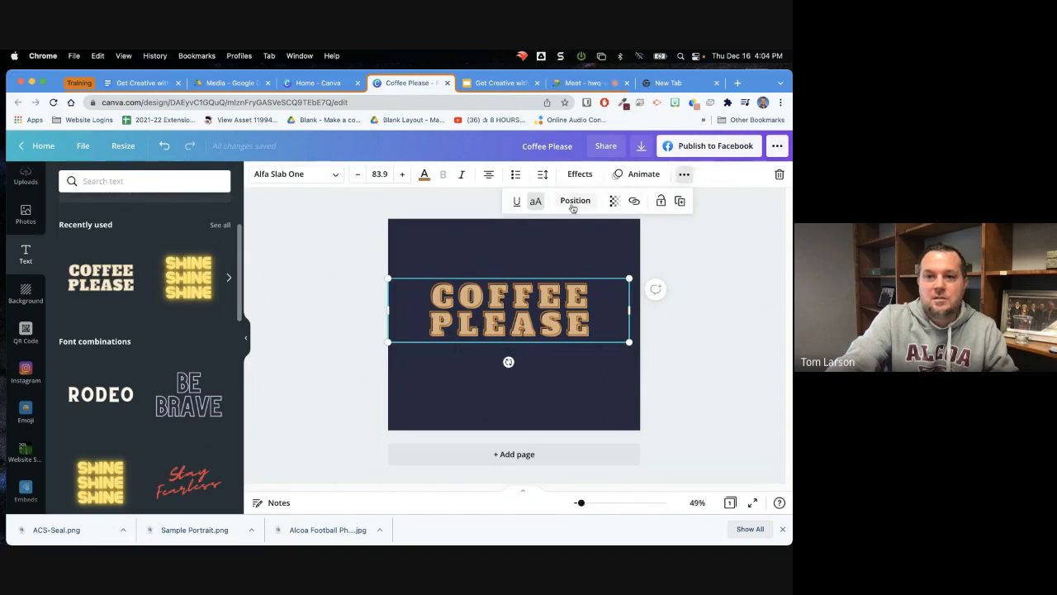
left_click(615, 203)
mouse_move(578, 235)
left_mouse_down()
mouse_move(523, 235)
mouse_move(514, 247)
mouse_move(567, 241)
left_mouse_up()
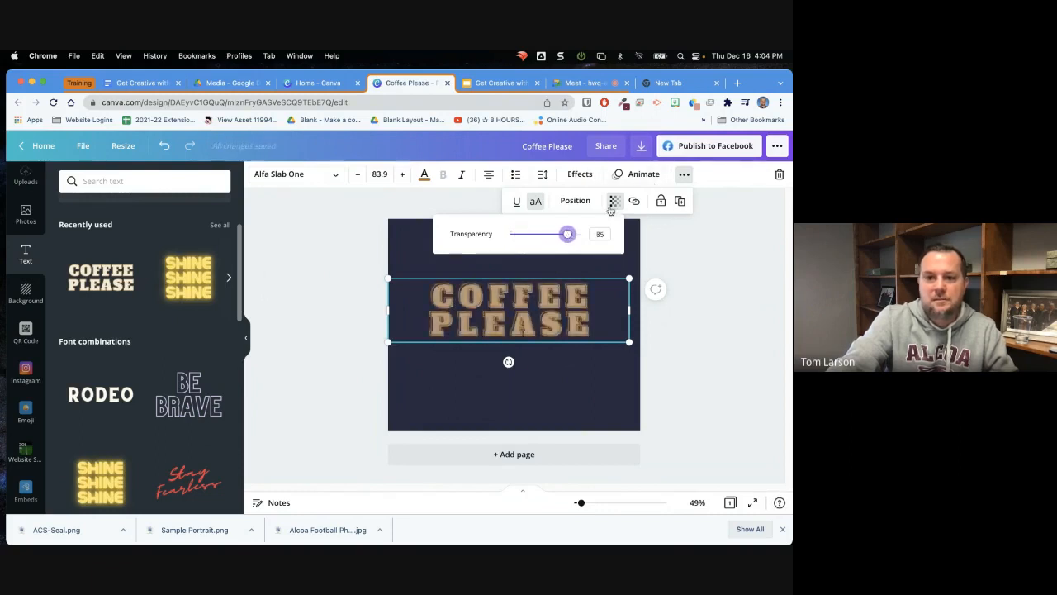
Toggle the COFFEE PLEASE text between uppercase and mixed case, ending with uppercase
left_click(537, 202)
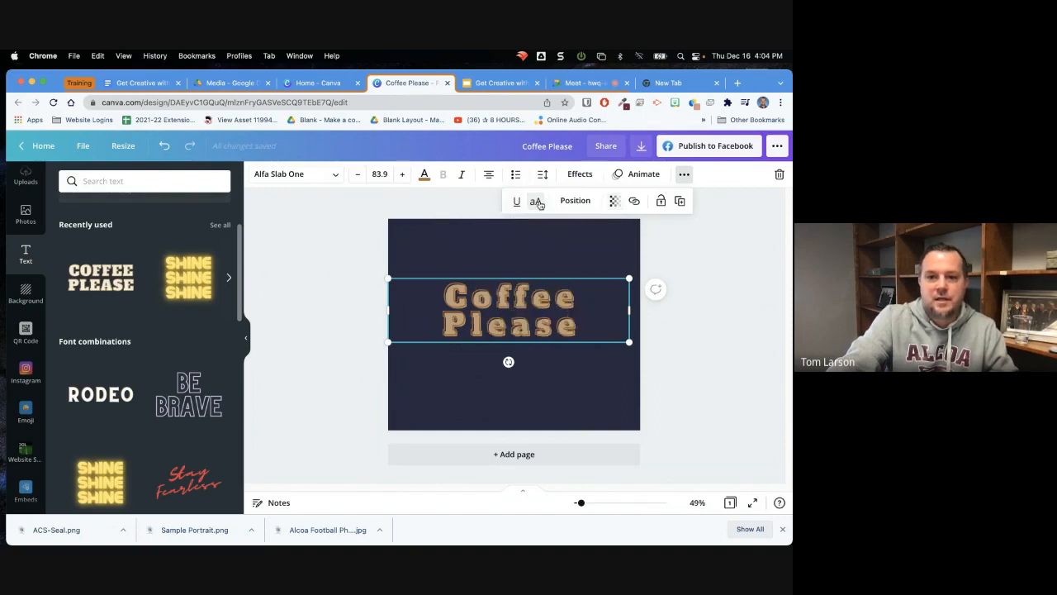
left_click(537, 202)
left_click(537, 202)
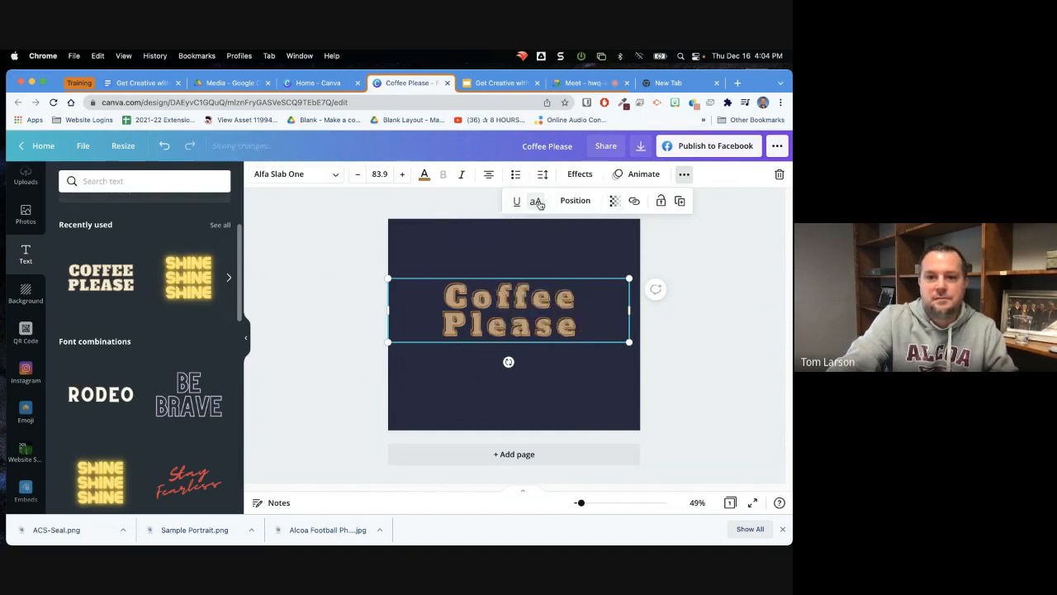
left_click(537, 202)
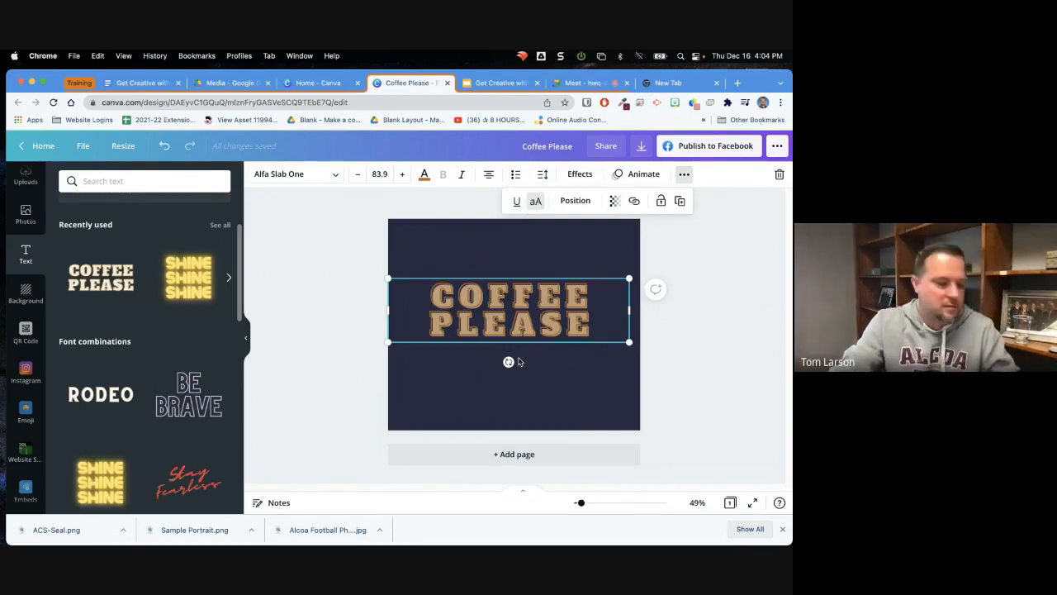
Delete the COFFEE PLEASE text box from the navy page
left_click(585, 402)
left_click(559, 326)
key("Delete")
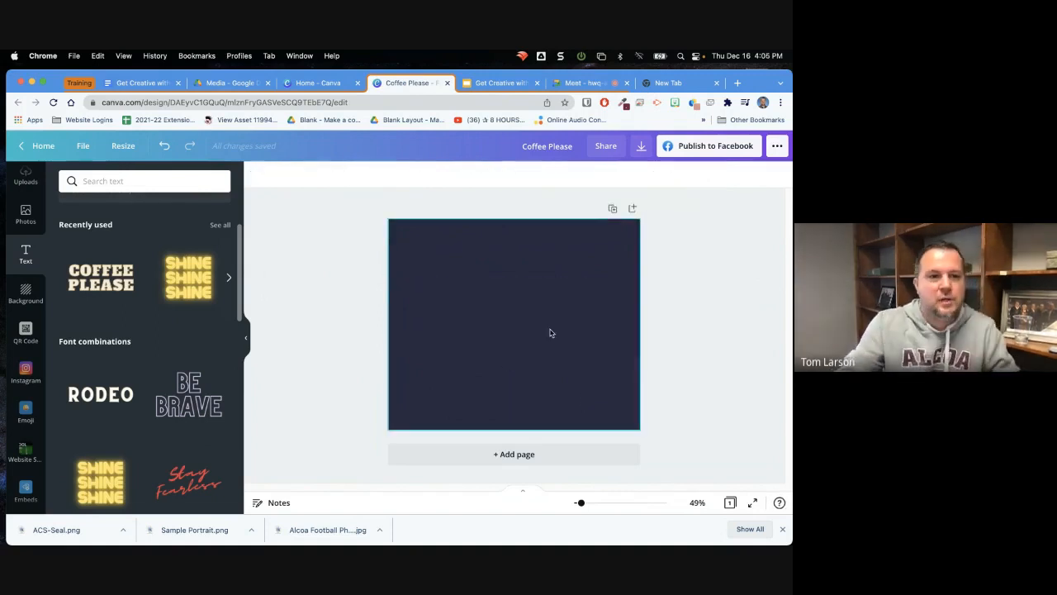
Return to the home page, search the templates for "christmas card", and open the hand-drawn Christmas tree card
left_click(45, 148)
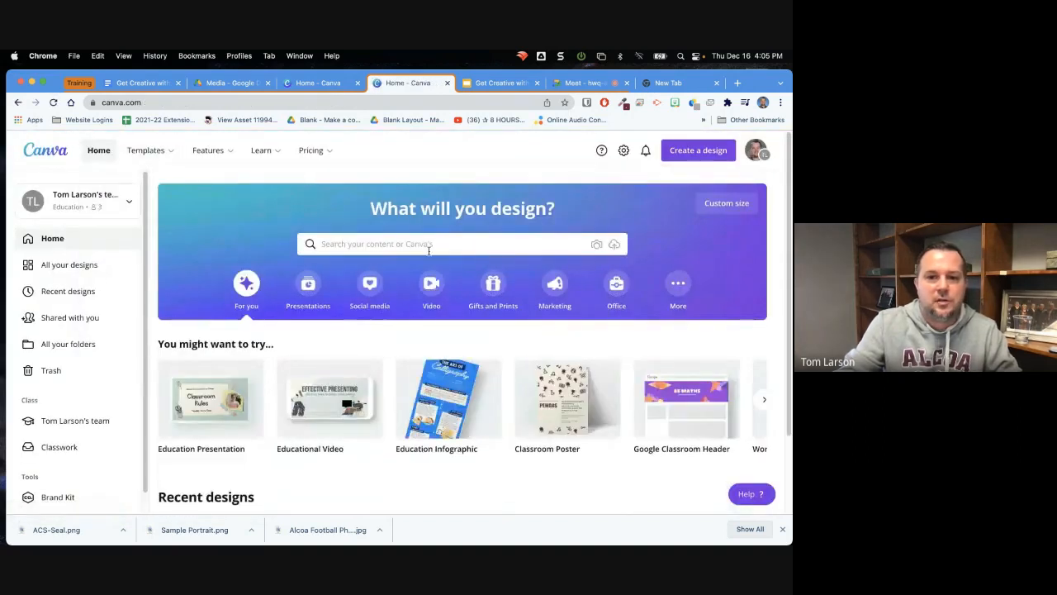
left_click(427, 244)
type("christ")
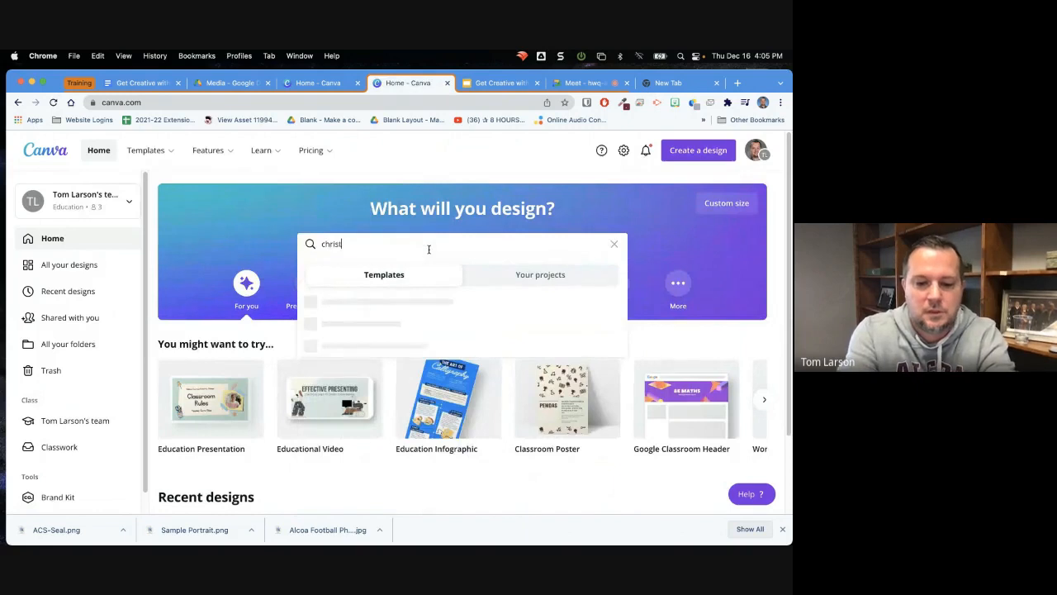
type("mas card")
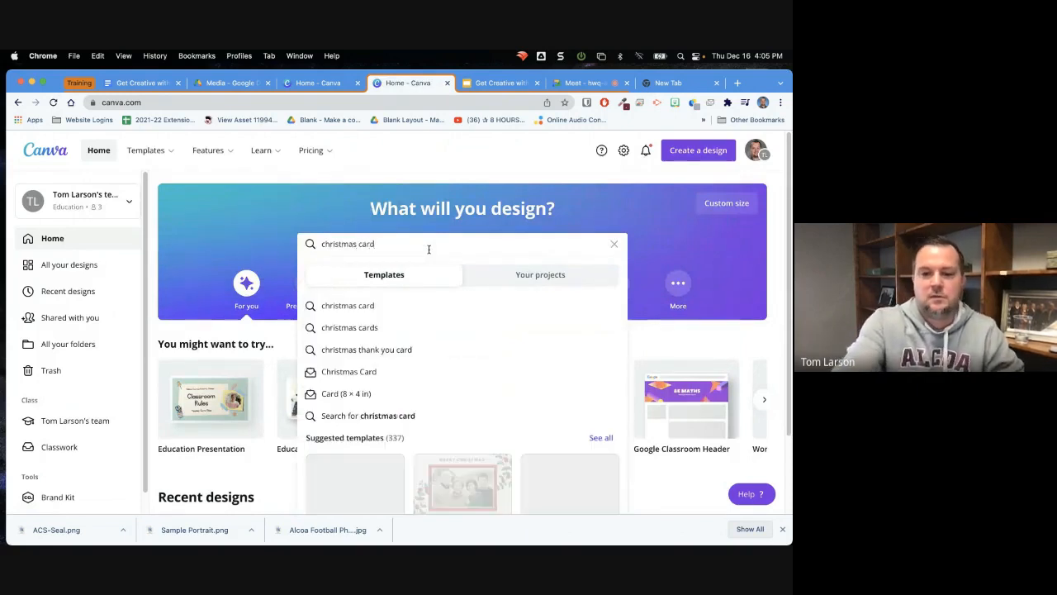
key("Return")
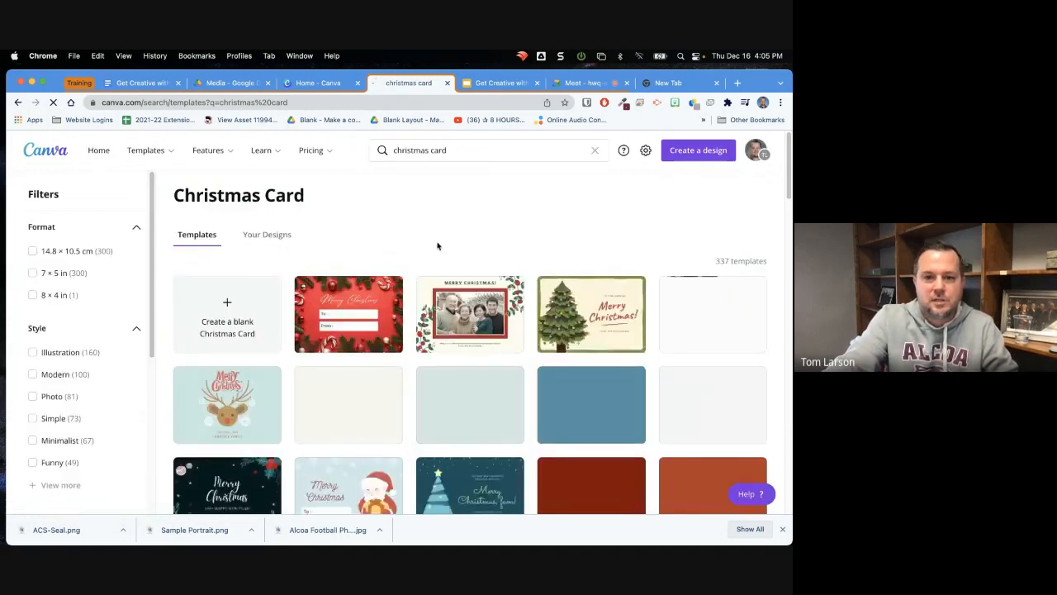
left_click(583, 337)
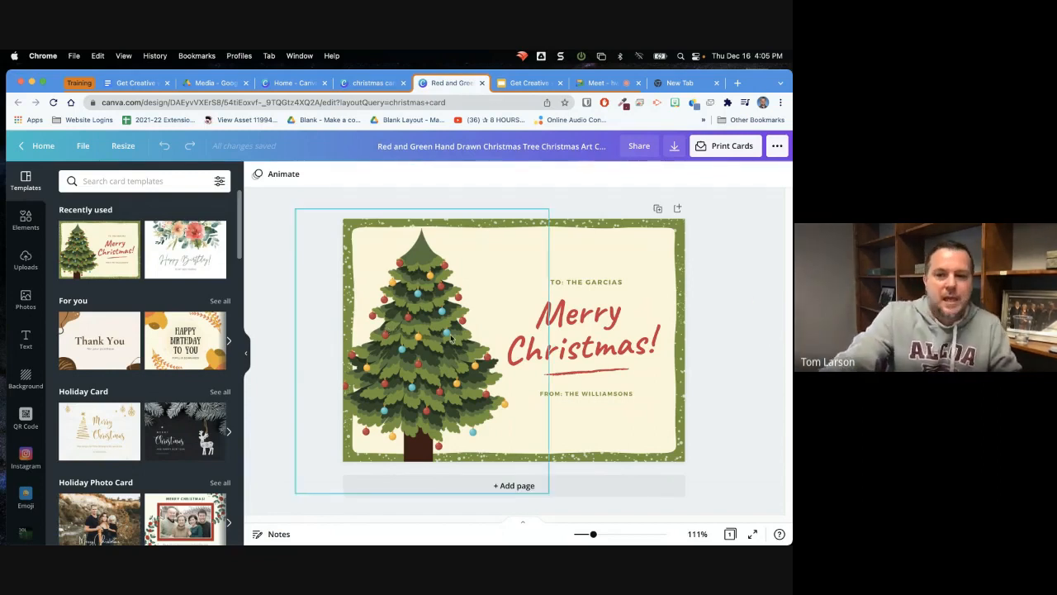
Apply the Typewriter text animation to the "Merry Christmas!" text on the card
left_click(596, 353)
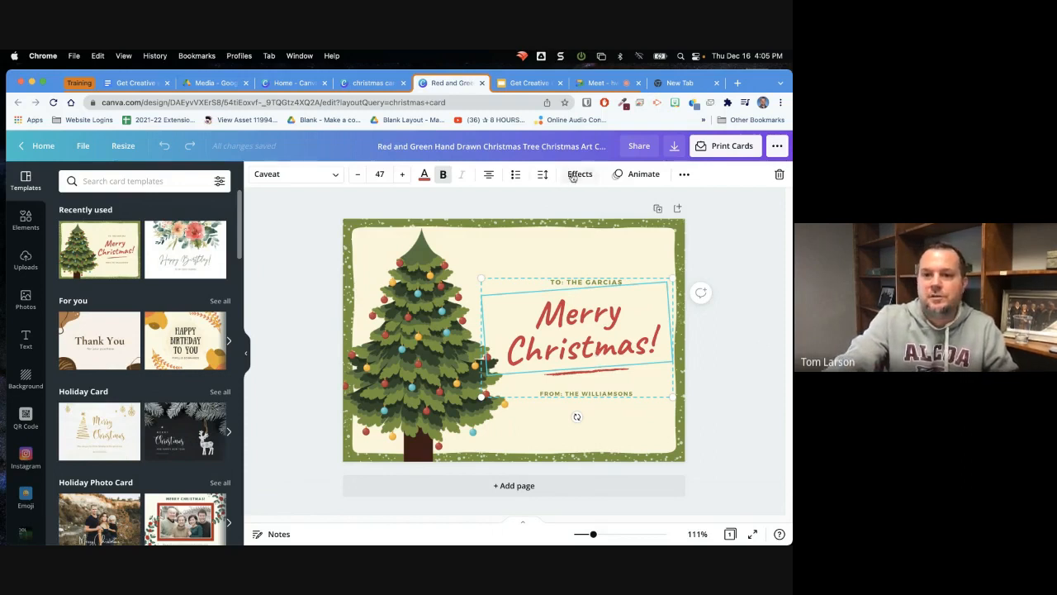
left_click(638, 175)
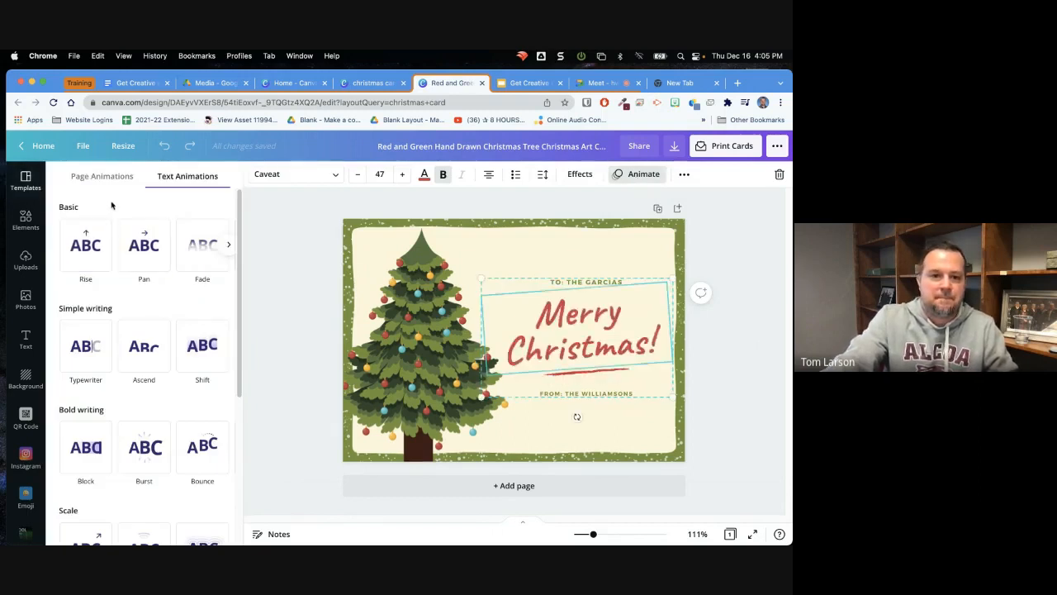
left_click(98, 355)
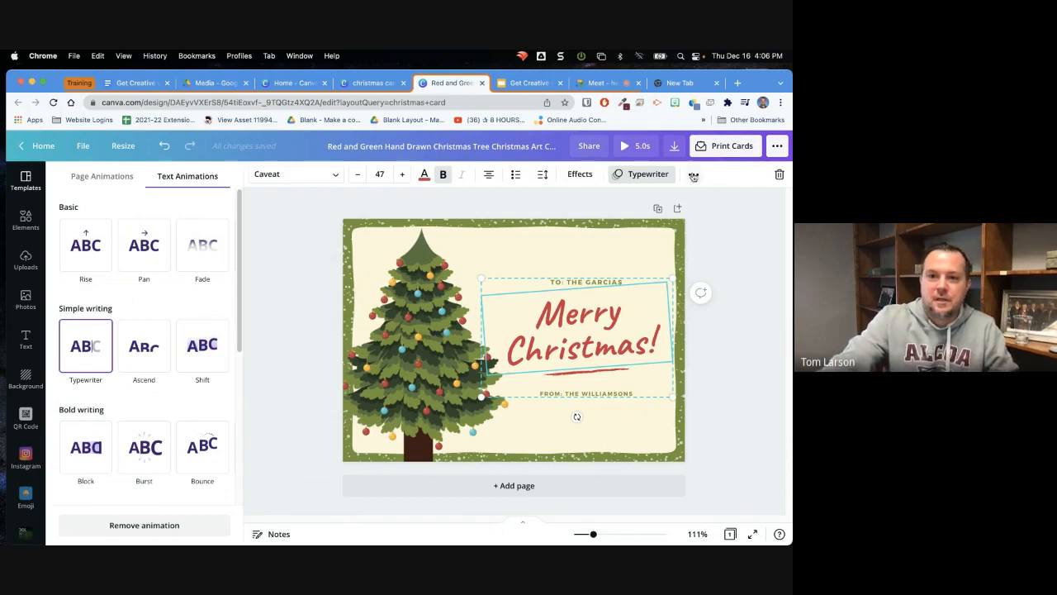
Download the Christmas card as a GIF and dismiss the download message
left_click(675, 146)
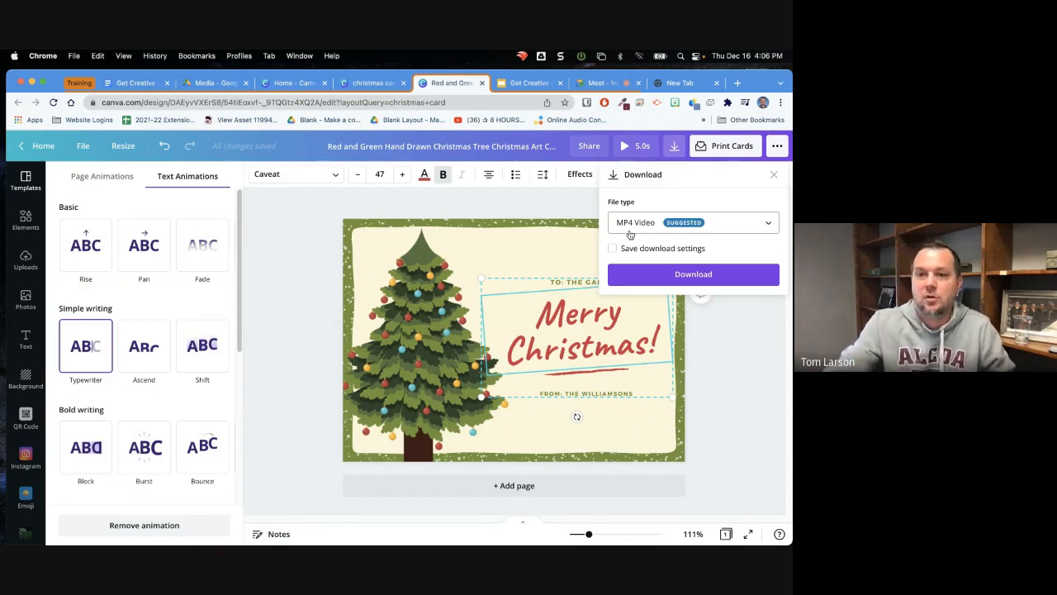
left_click(744, 227)
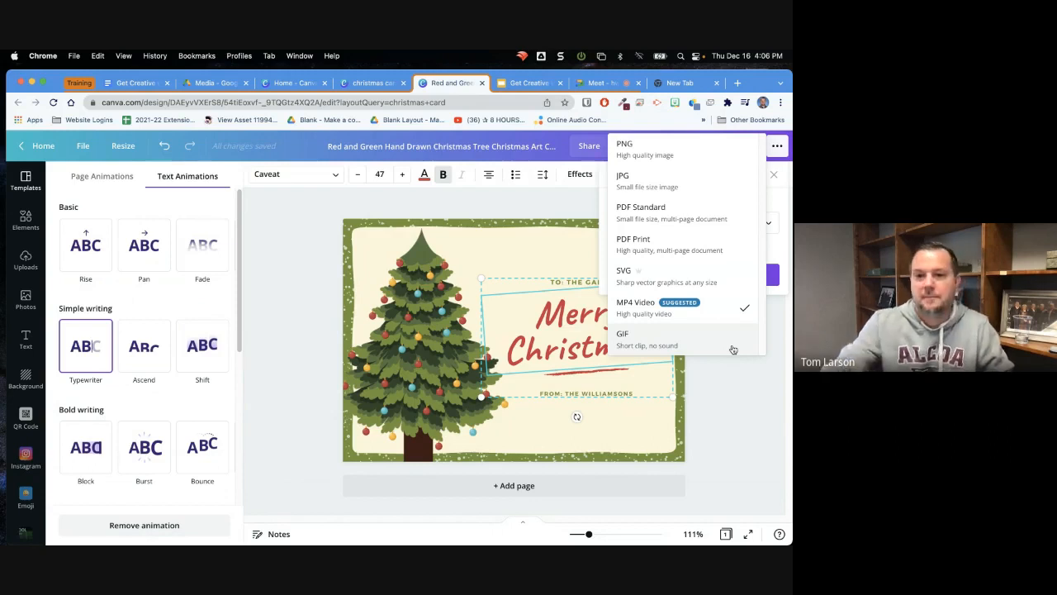
left_click(732, 349)
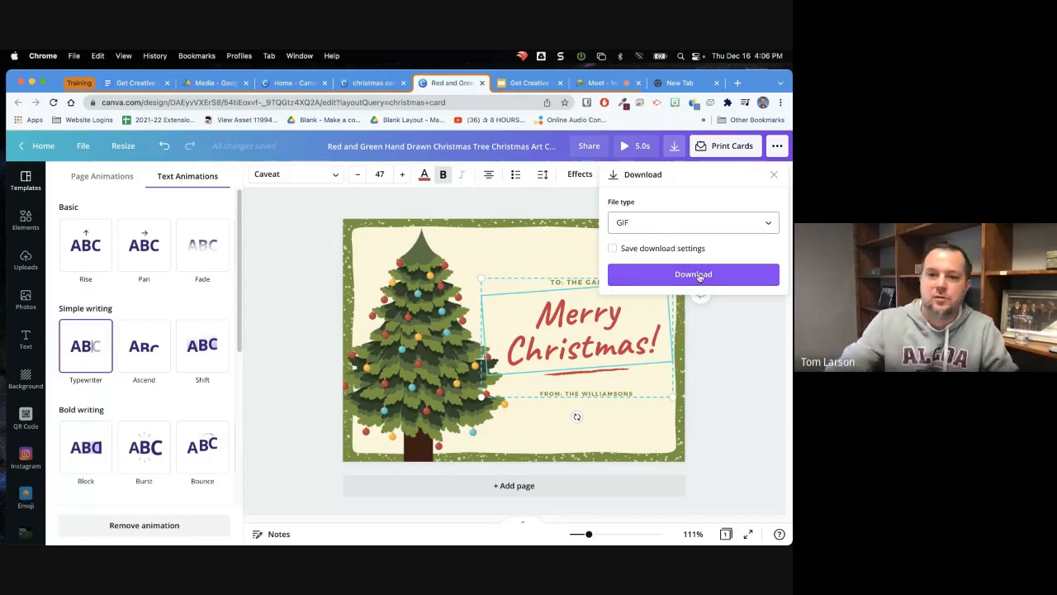
left_click(699, 276)
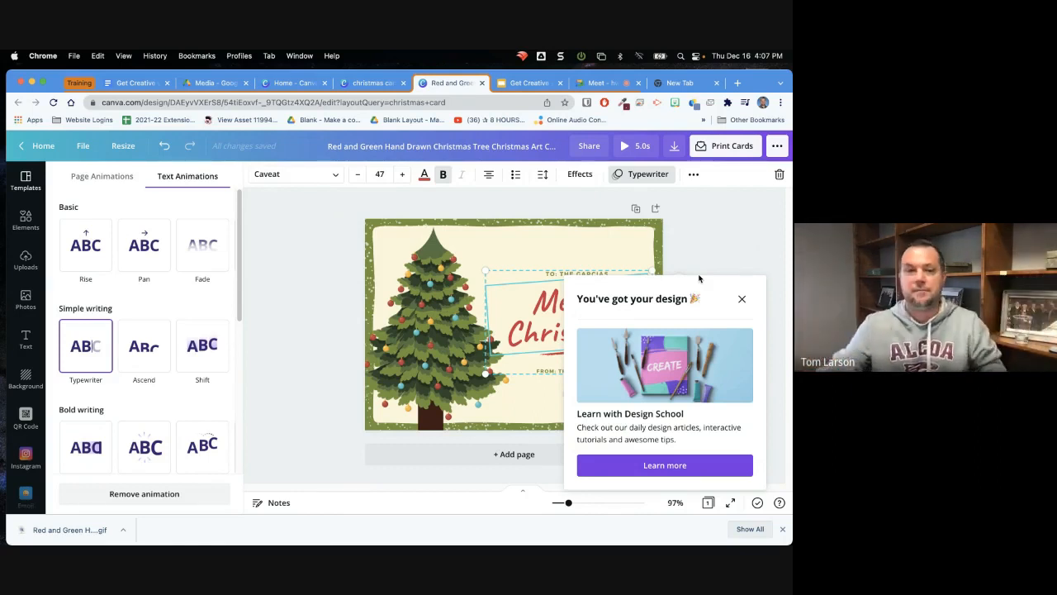
left_click(288, 241)
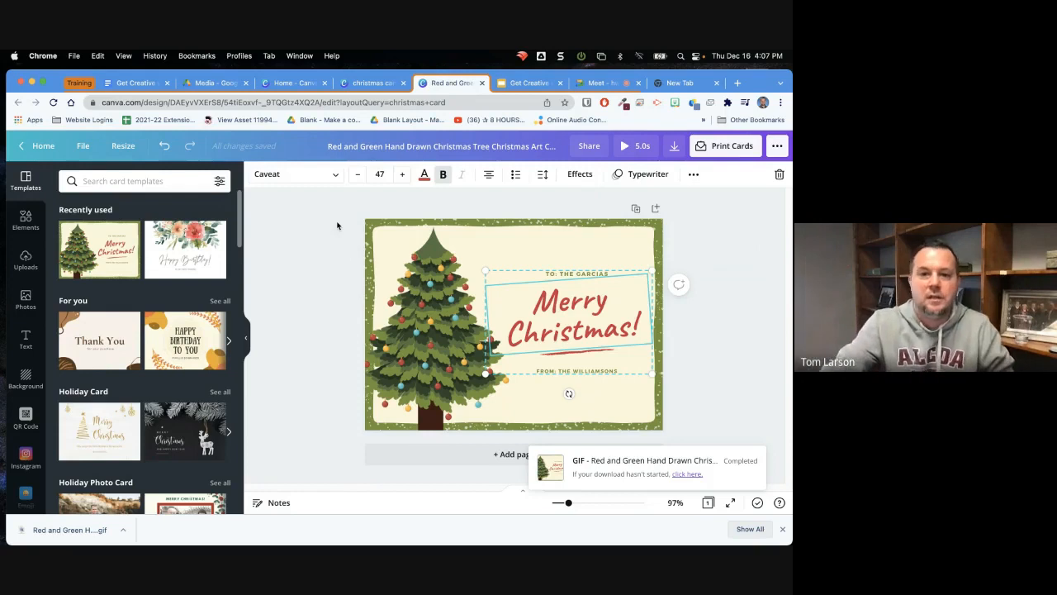
Look through the card's resize presets, try the Phone Wallpaper size, and leave without applying it
left_click(121, 149)
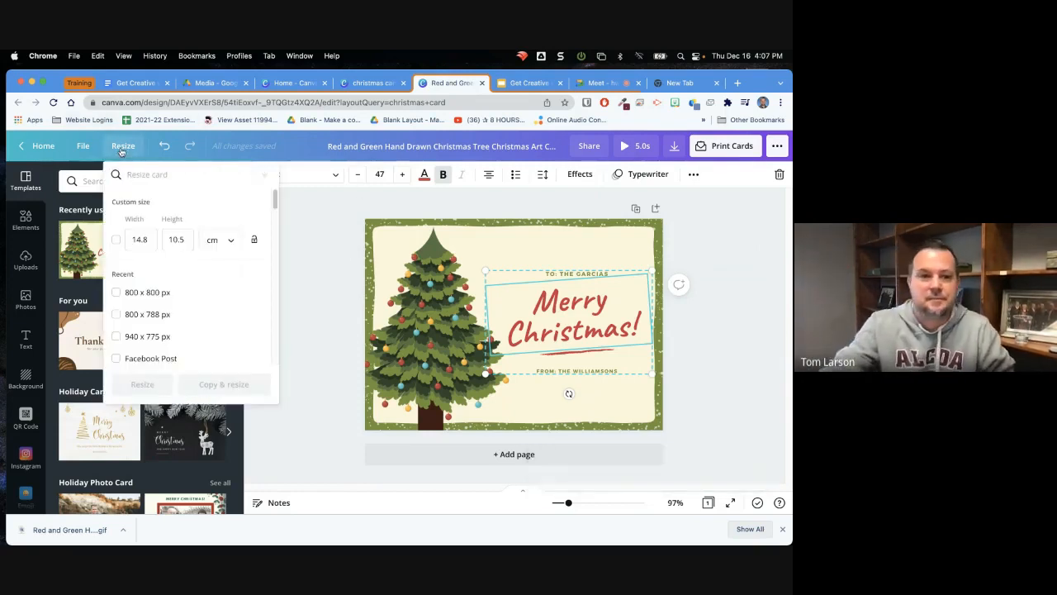
left_click_drag(278, 203, 278, 215)
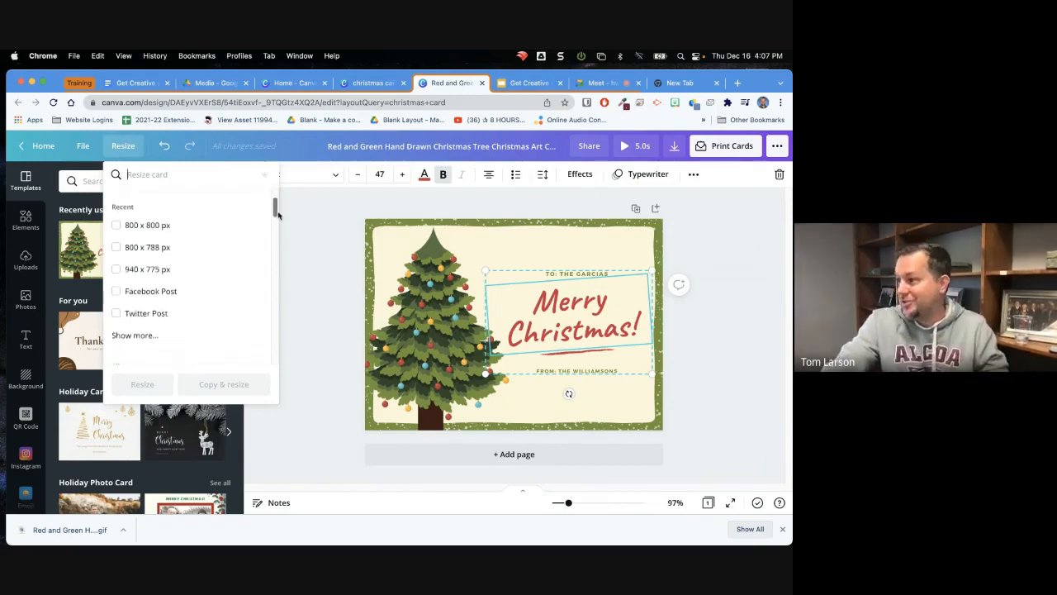
scroll(278, 214, "down", 1)
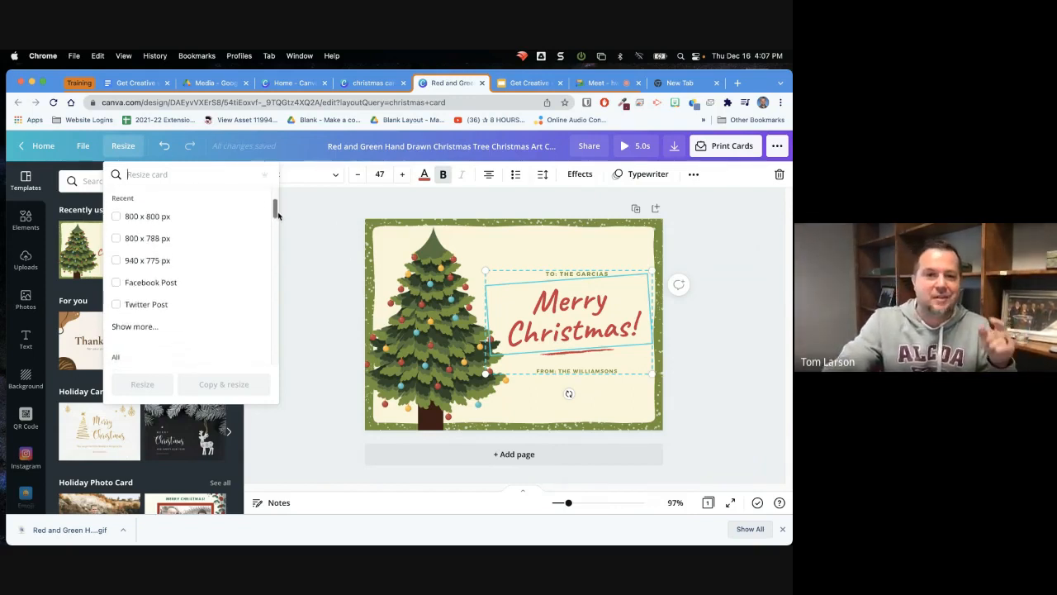
left_click_drag(279, 215, 278, 219)
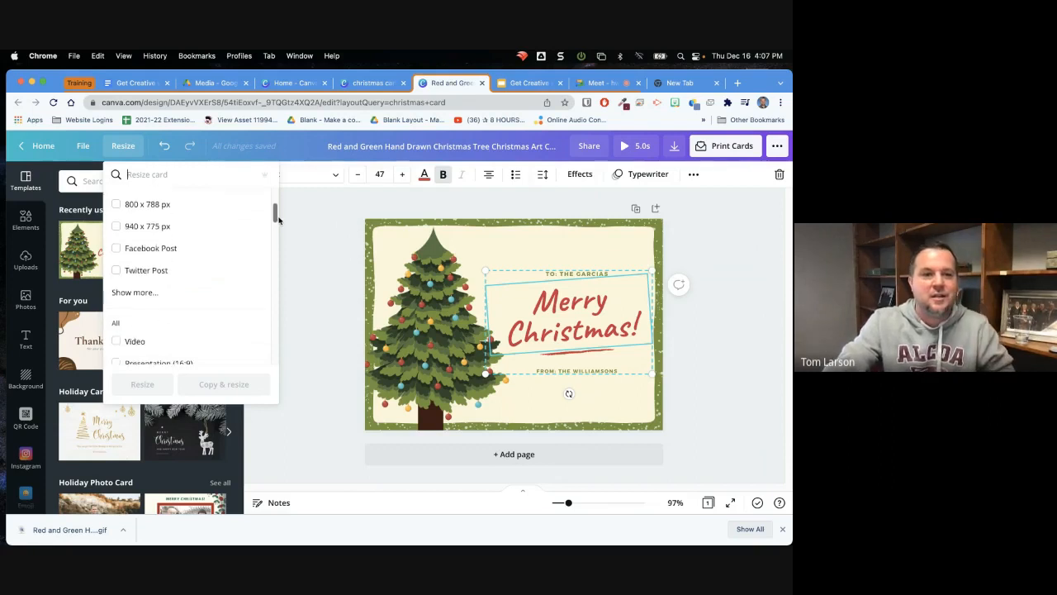
left_click(139, 298)
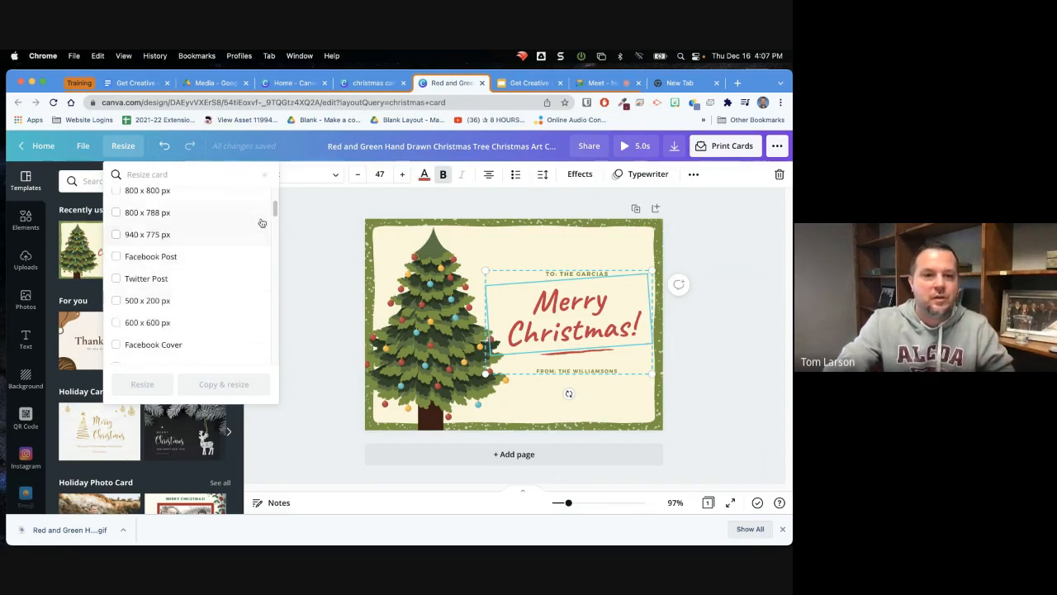
left_click_drag(274, 206, 276, 325)
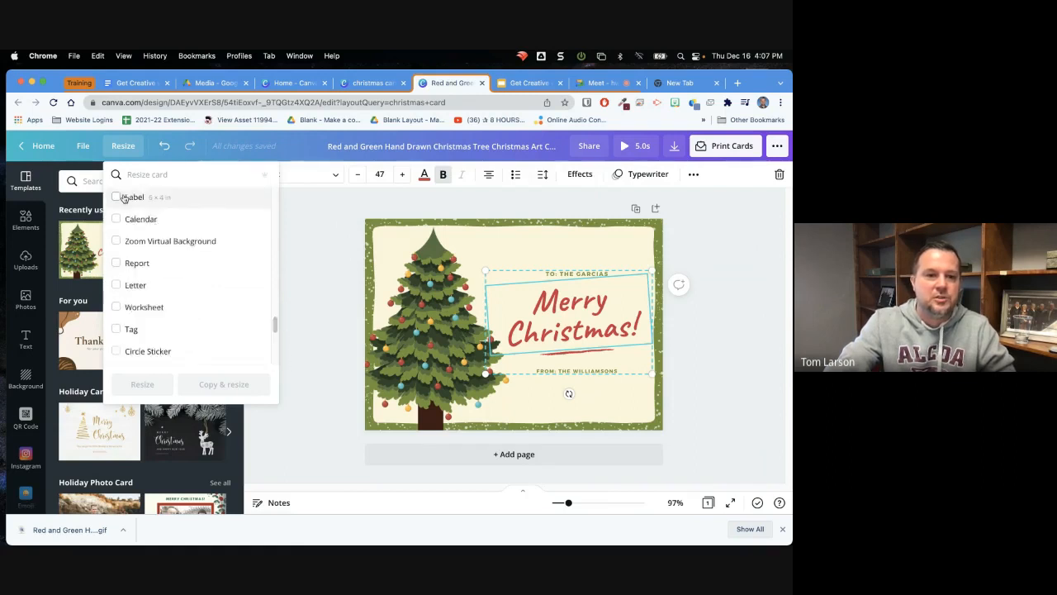
left_click_drag(275, 324, 275, 291)
left_click(116, 218)
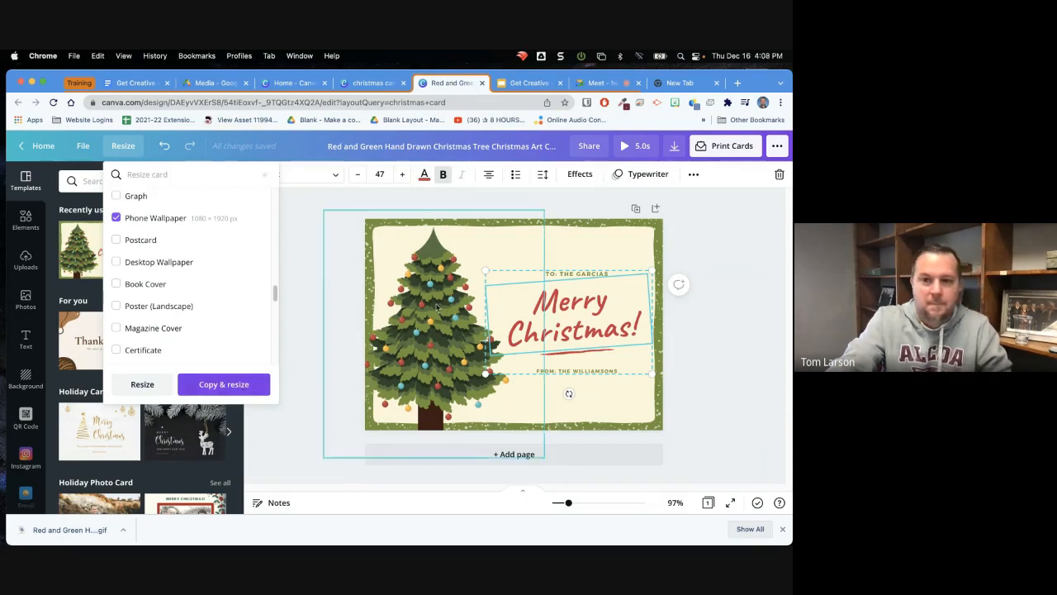
left_click(757, 272)
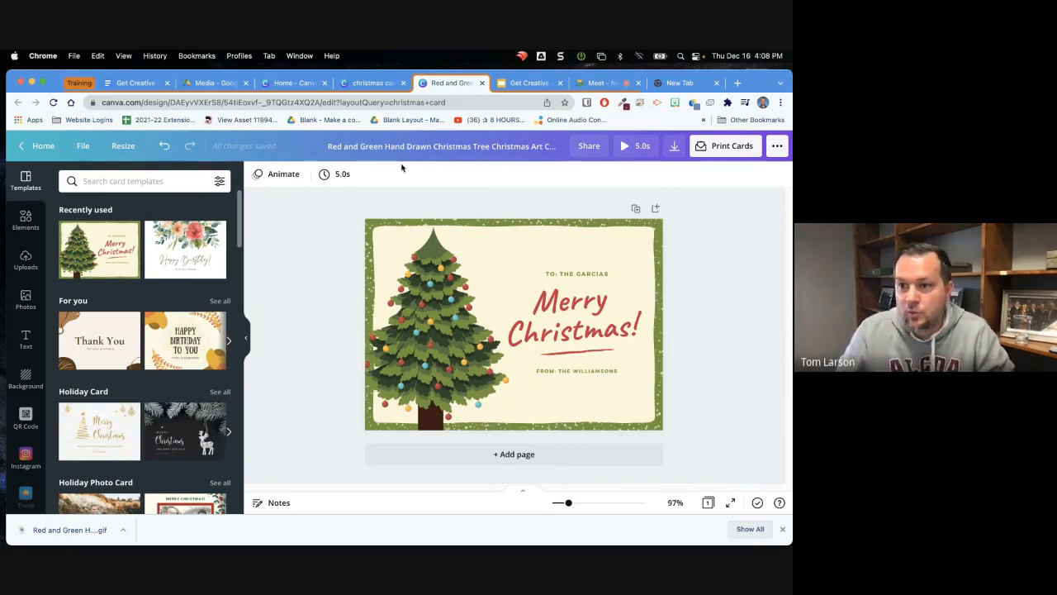
Share the card with a colleague by entering their e-mail, granting edit access, and sending the invitation
left_click(589, 148)
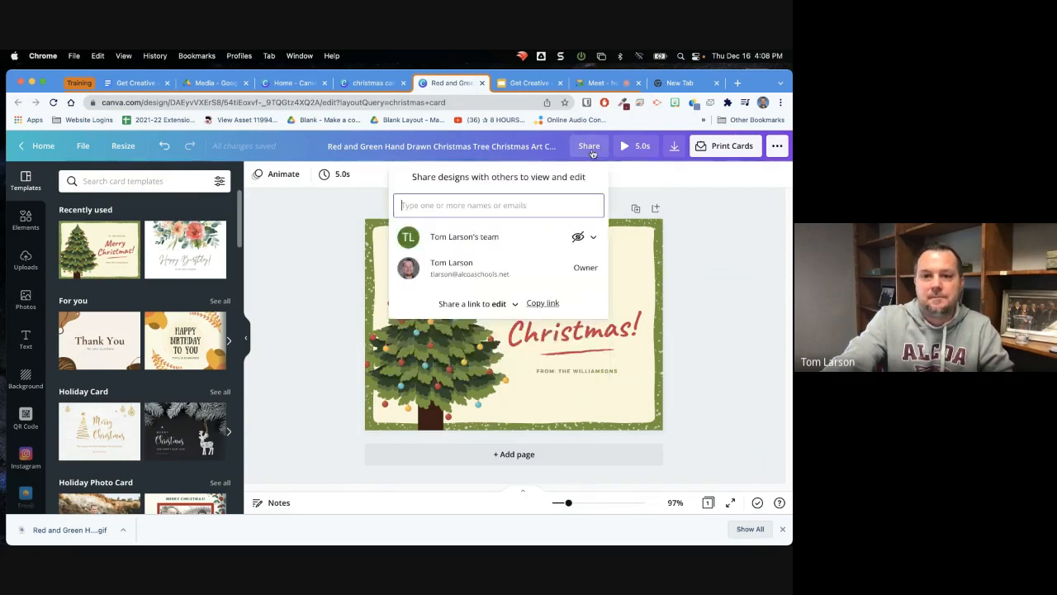
left_click(510, 207)
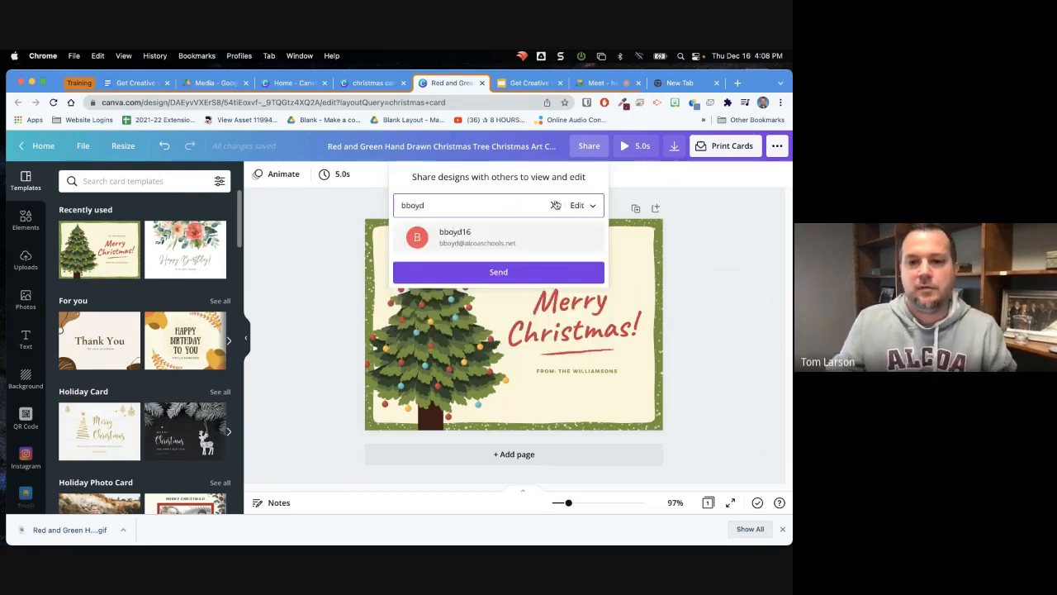
left_click(489, 241)
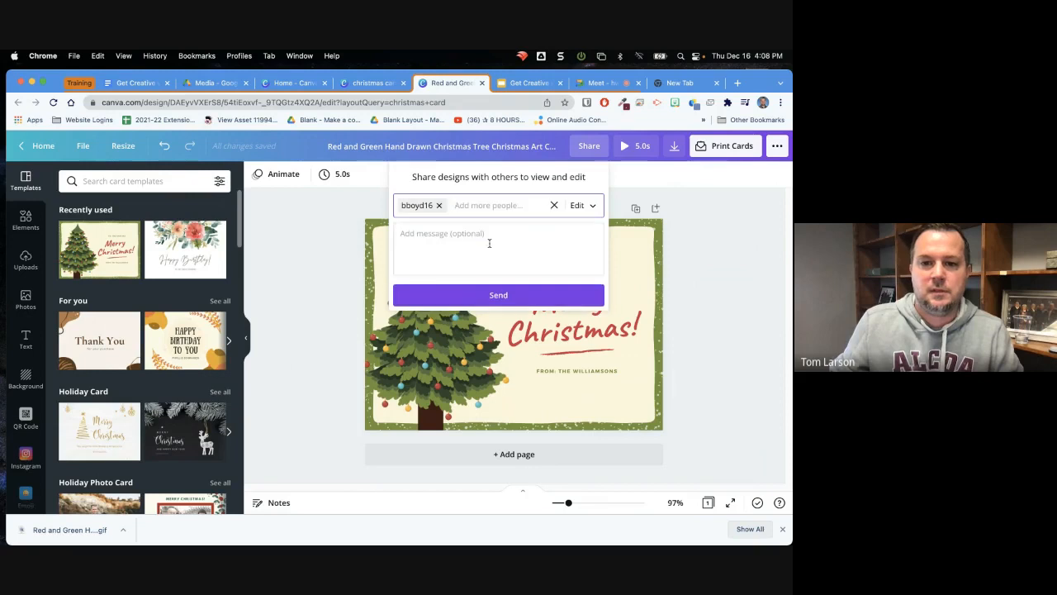
left_click(503, 305)
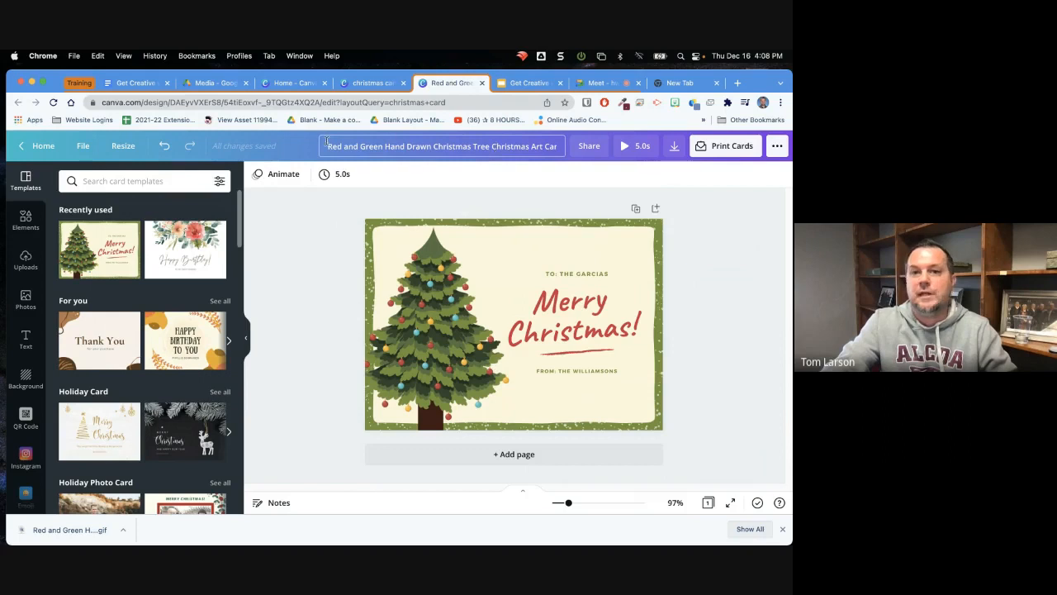
Rename the card design as 1
left_click_drag(327, 145, 453, 149)
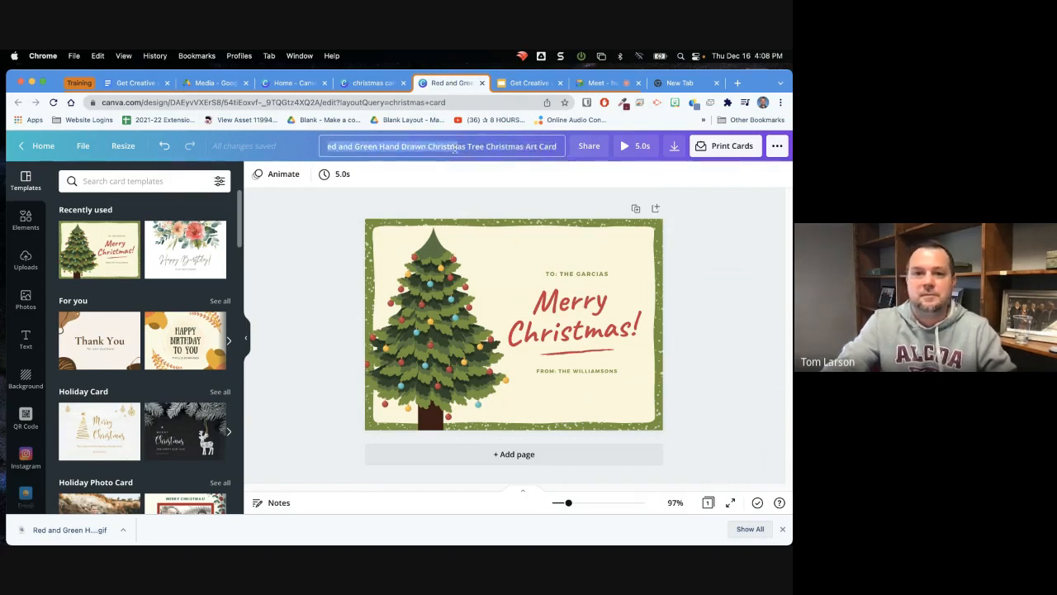
left_click(362, 148)
left_click_drag(331, 148, 588, 175)
key("BackSpace")
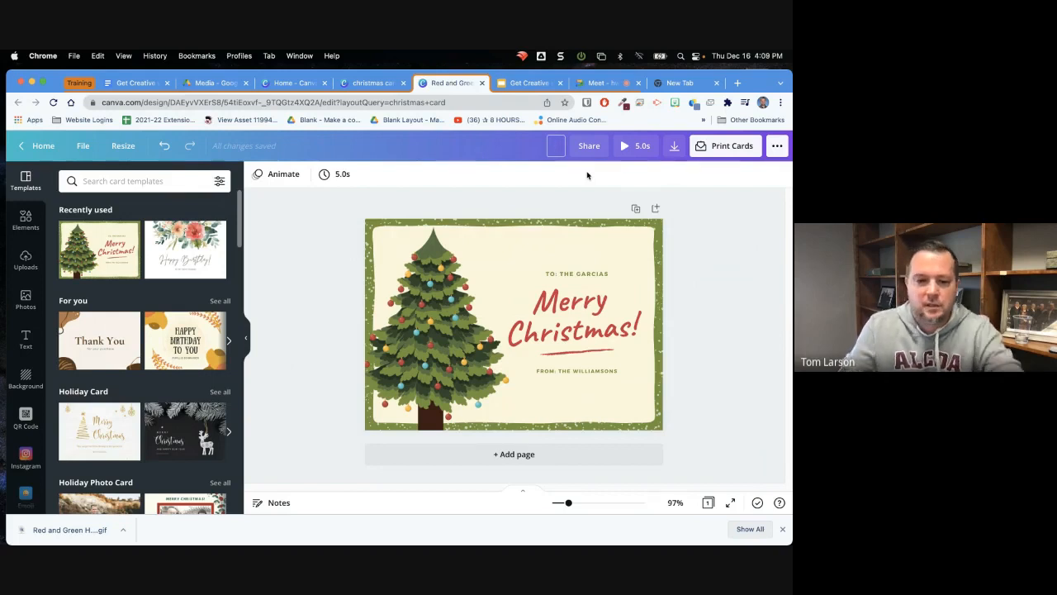
left_click(736, 294)
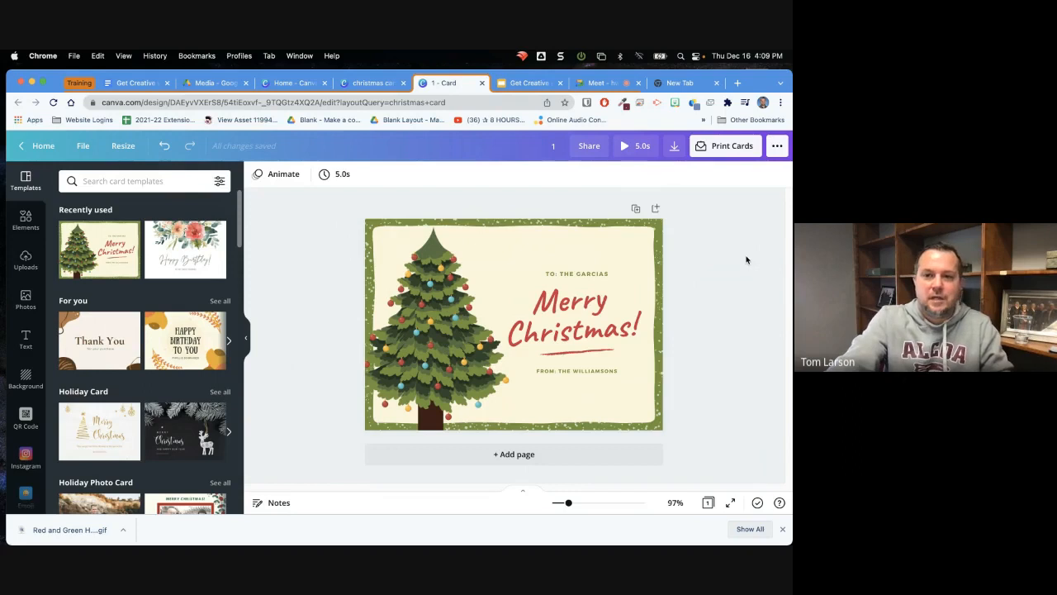
View the card's version history and return to the design
left_click(83, 147)
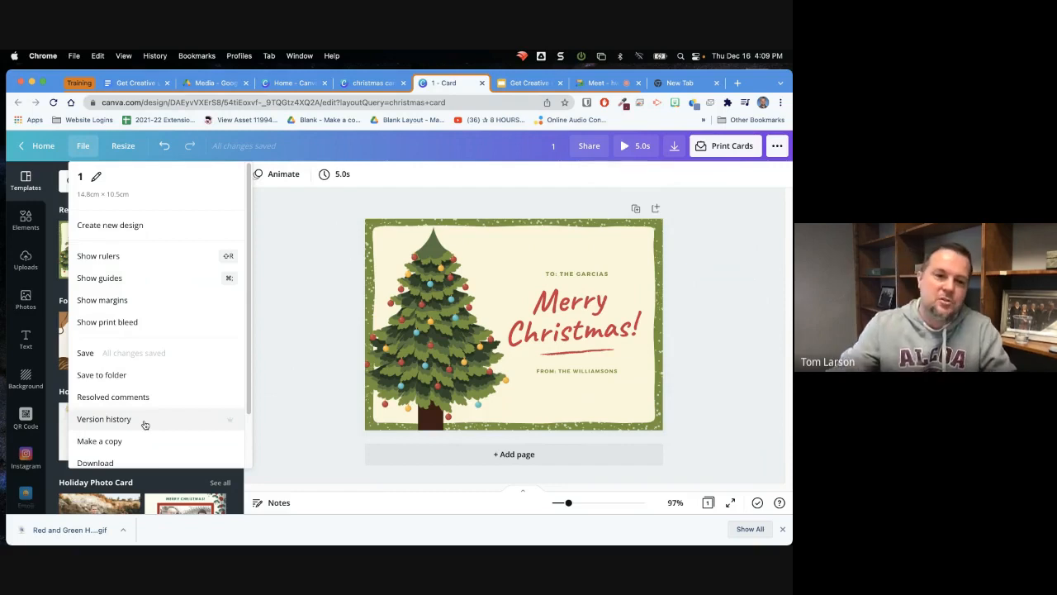
left_click(104, 419)
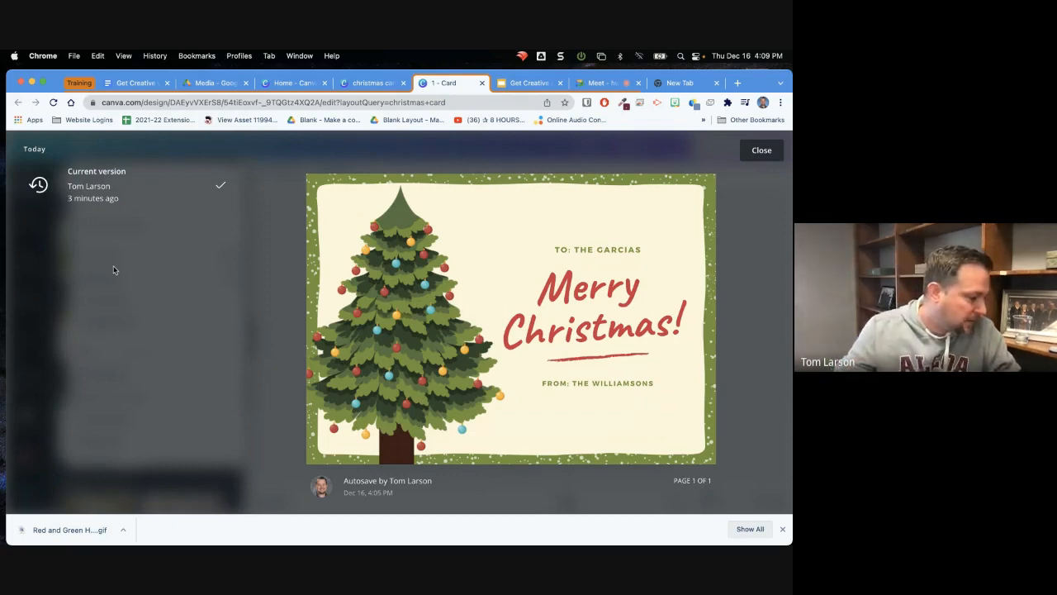
left_click(761, 151)
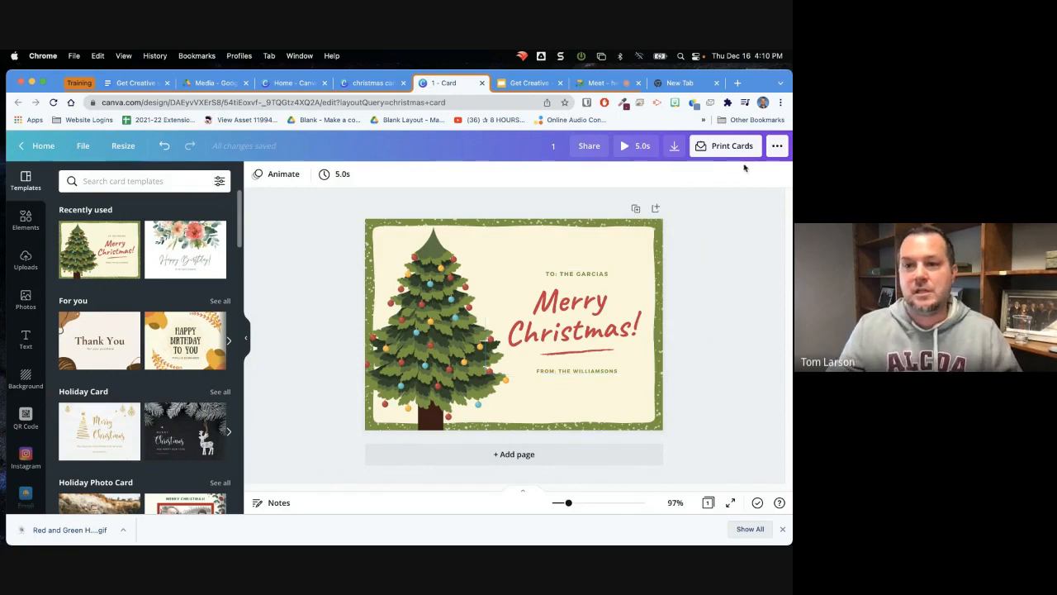
Review the publishing options and download file types, including PDF Print, without downloading
left_click(777, 146)
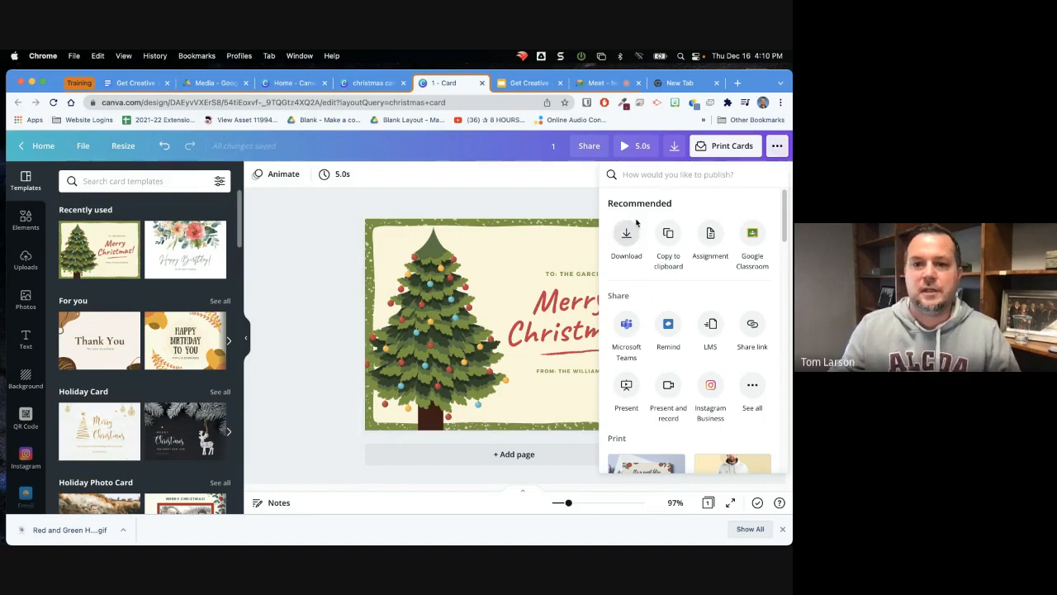
left_click(674, 145)
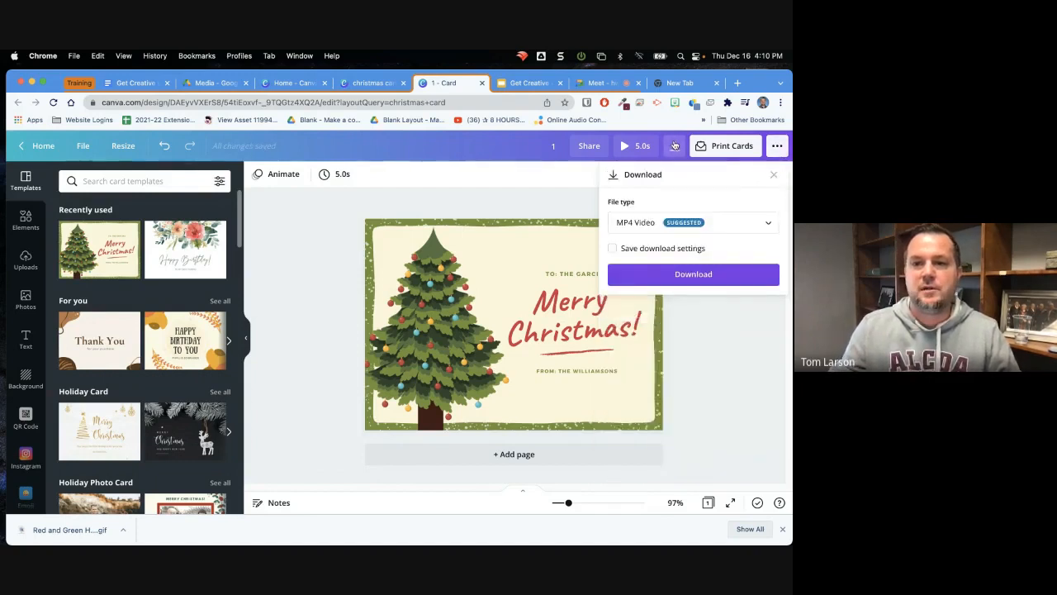
left_click(741, 223)
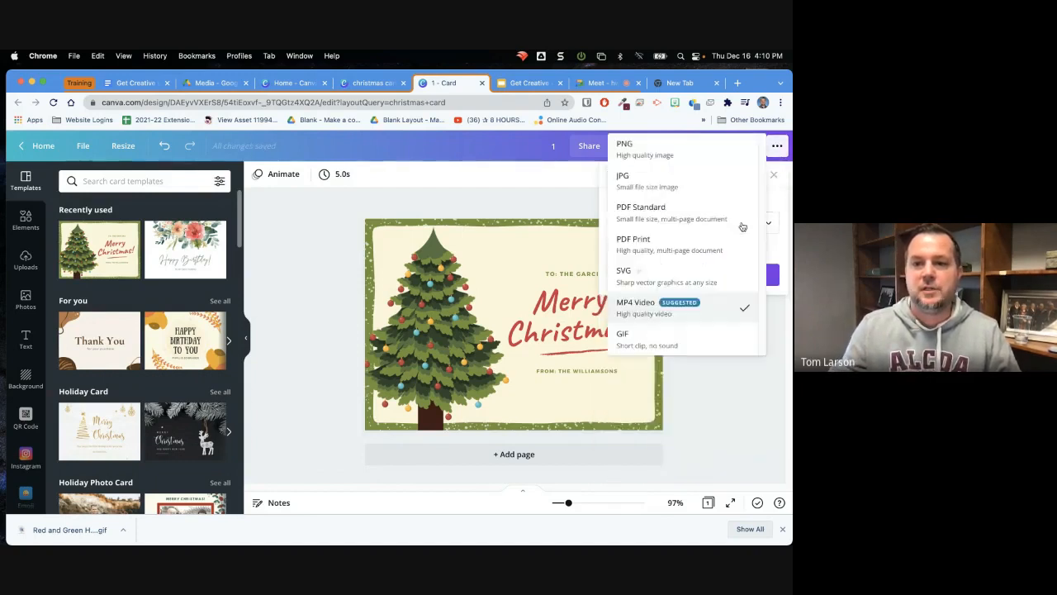
left_click(677, 247)
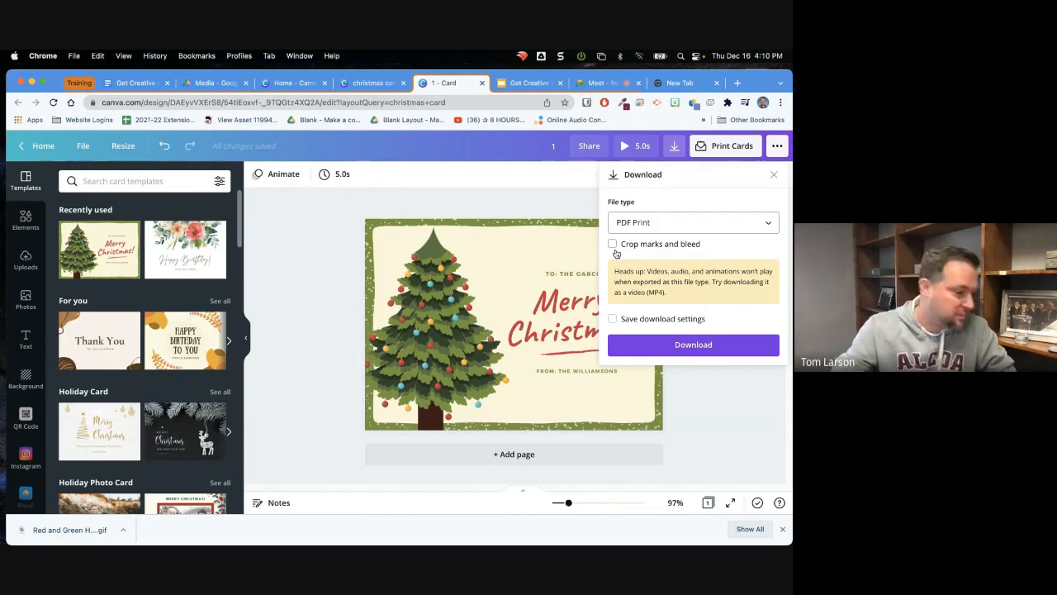
left_click(774, 175)
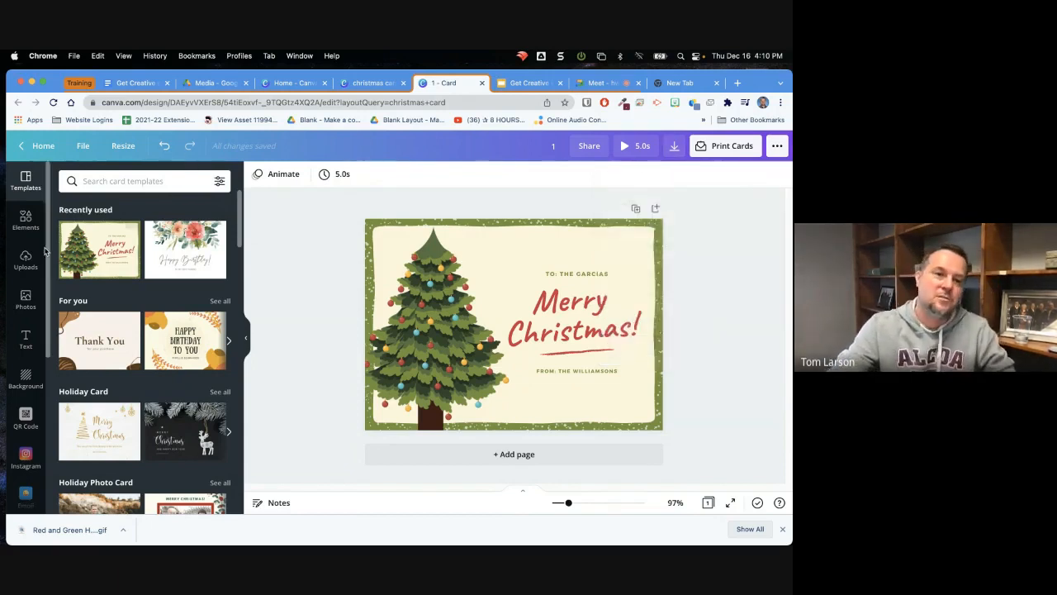
Browse the additional Canva apps and integrations available for the card
scroll(33, 314, "down", 5)
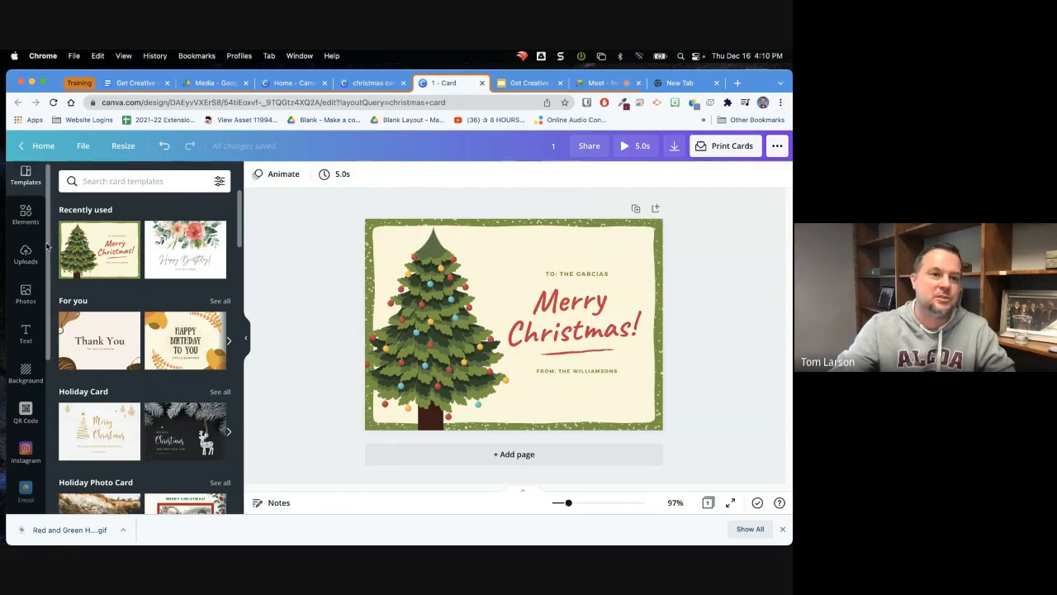
left_click_drag(60, 373, 60, 404)
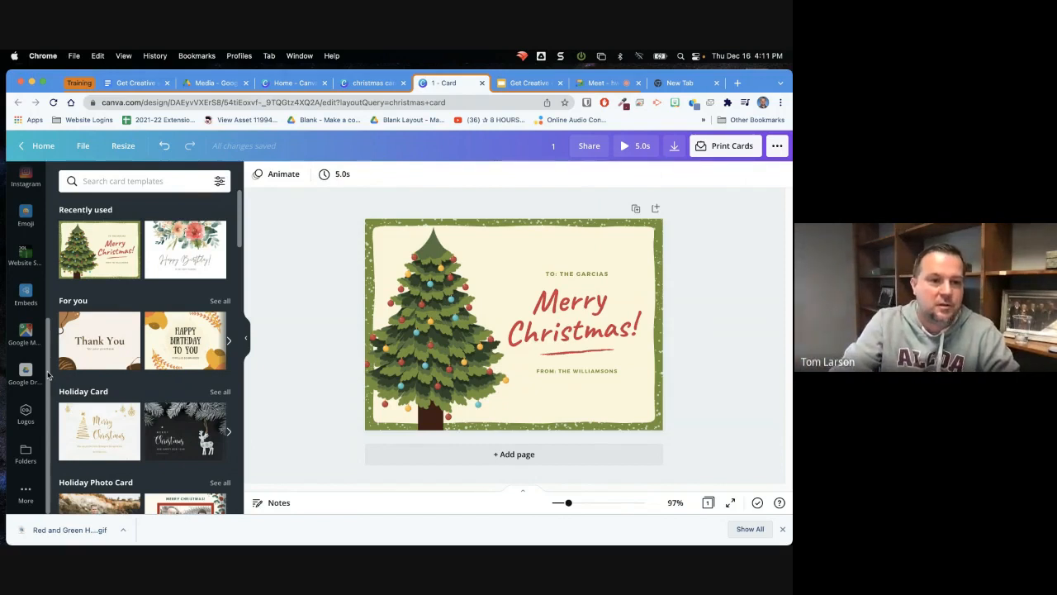
left_click(26, 492)
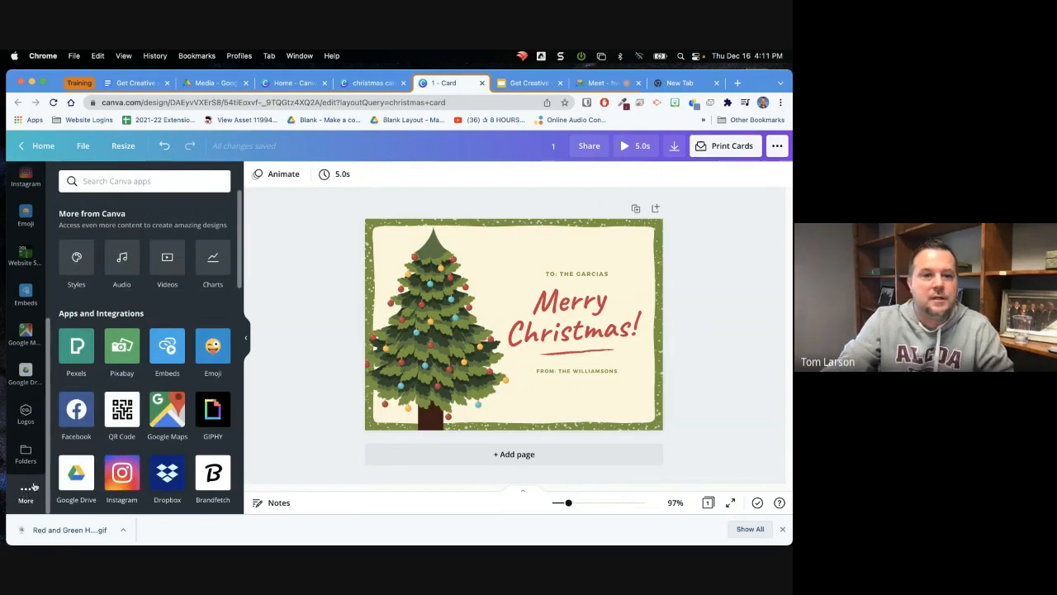
mouse_move(238, 265)
left_mouse_down()
mouse_move(243, 325)
mouse_move(243, 289)
mouse_move(244, 303)
left_mouse_up()
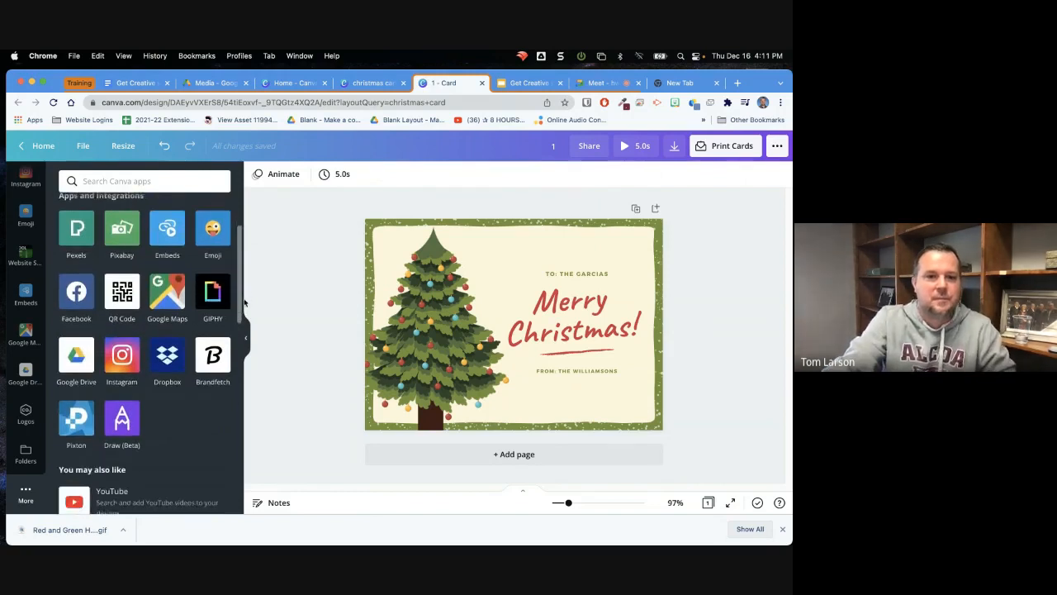
scroll(116, 308, "up", 1)
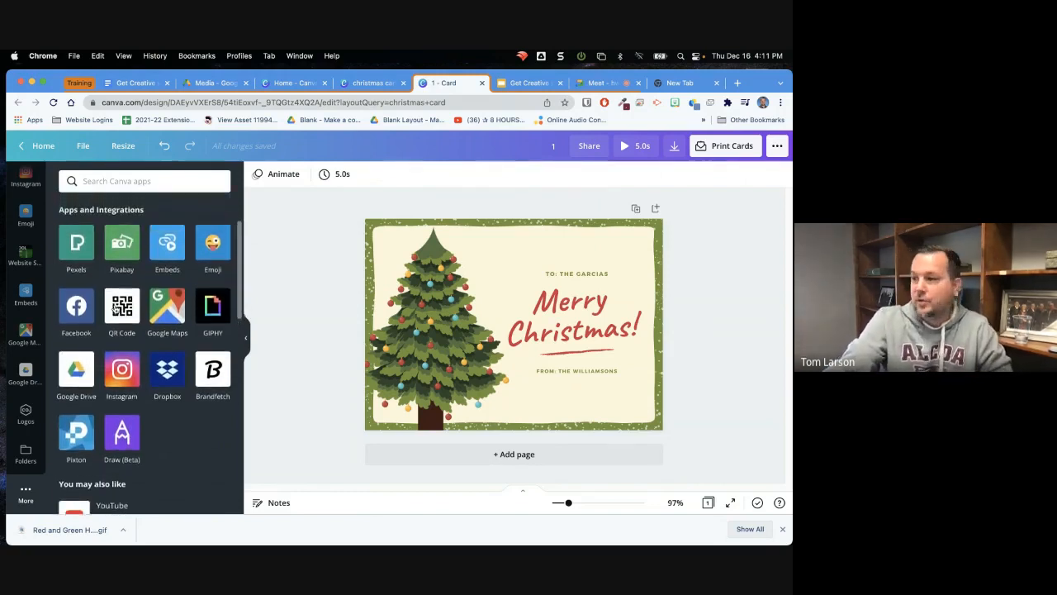
Delete the tree, cream panel and greeting text from the card, leaving only the speckled green background
left_click_drag(116, 310, 446, 334)
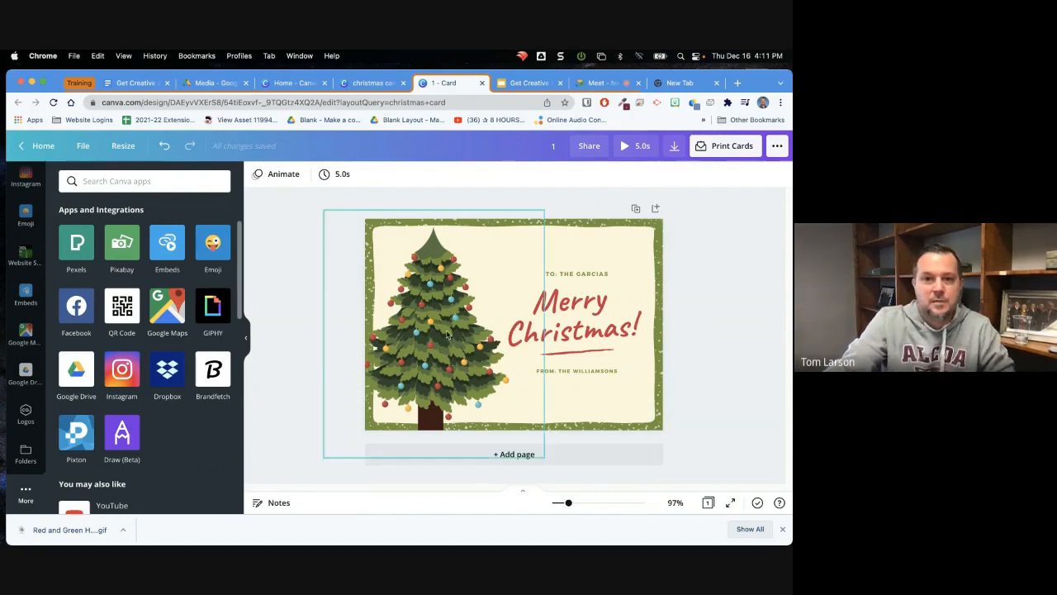
left_click_drag(471, 290, 488, 477)
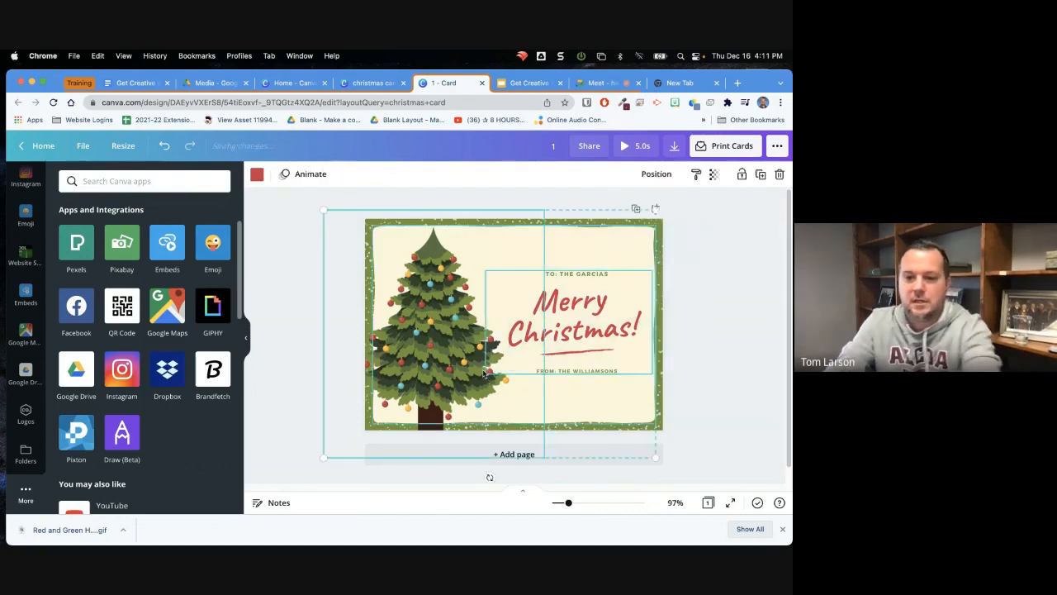
key("Delete")
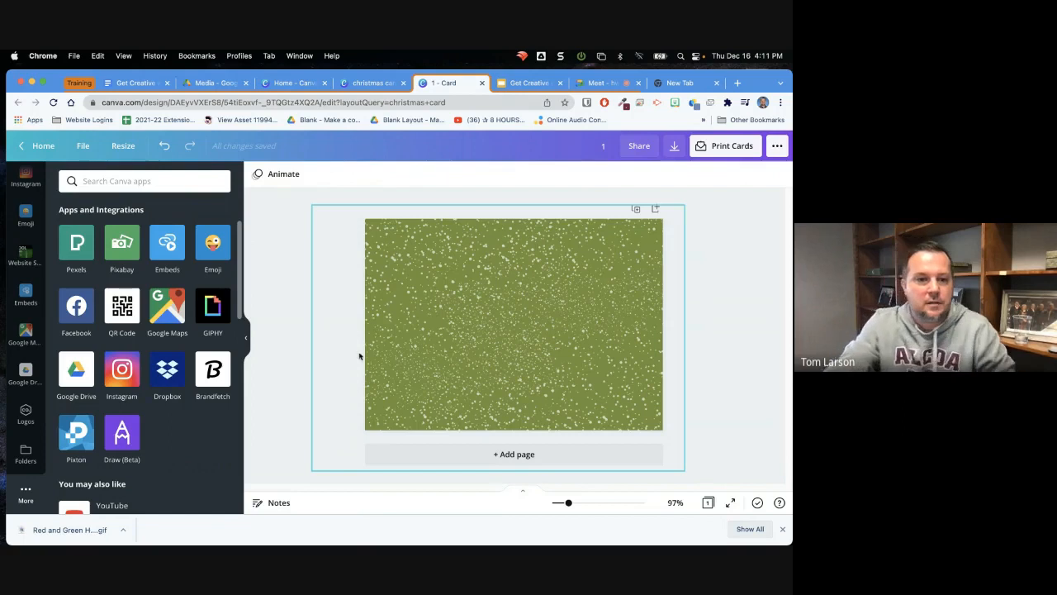
Add the Google Maps map of Machu Picchu to the card, and delete it again
left_click(160, 313)
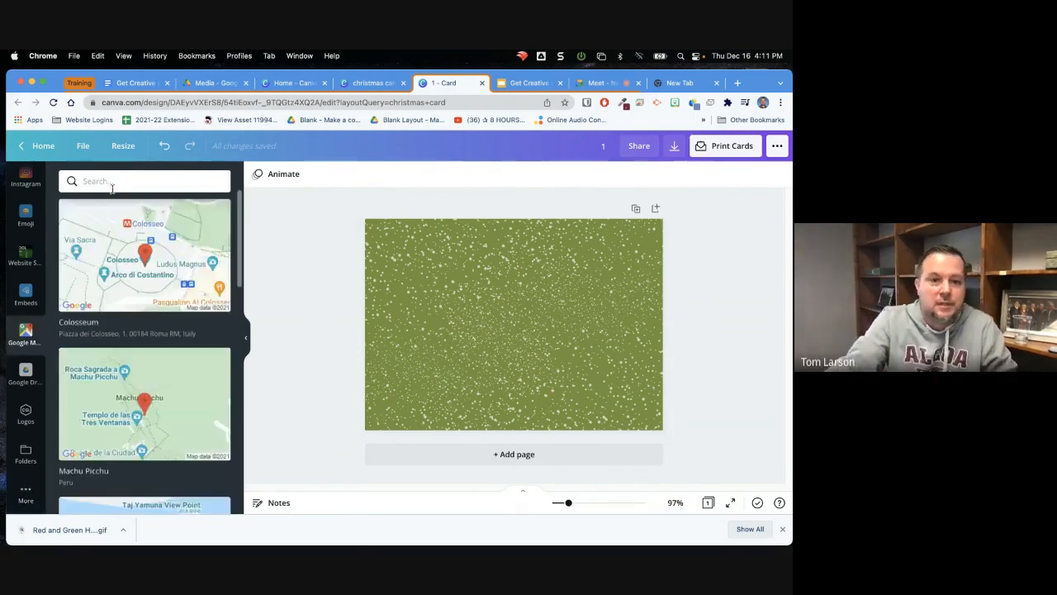
left_click(99, 397)
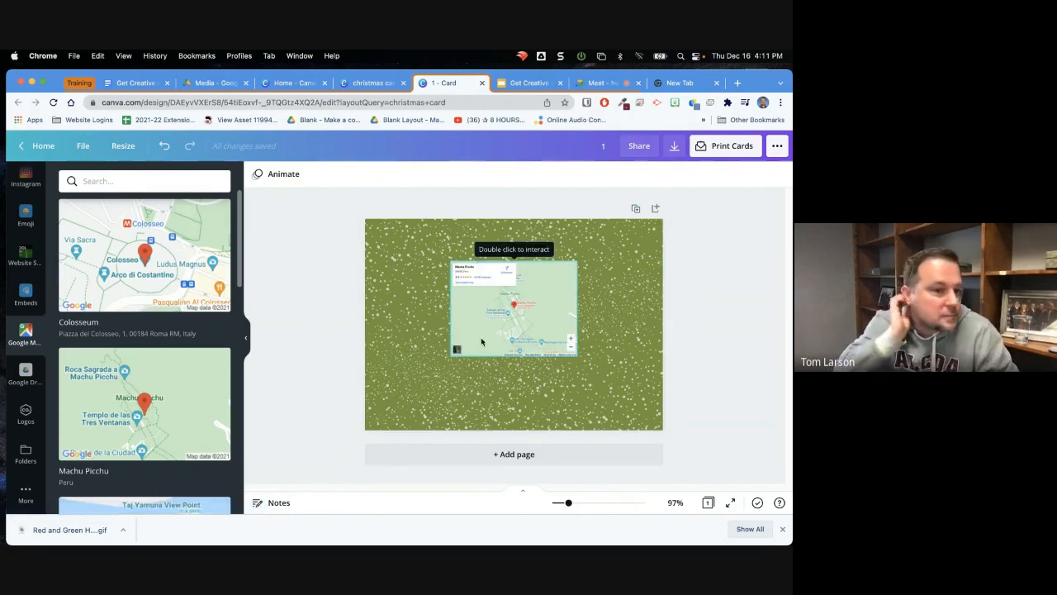
left_click(559, 314)
key("Delete")
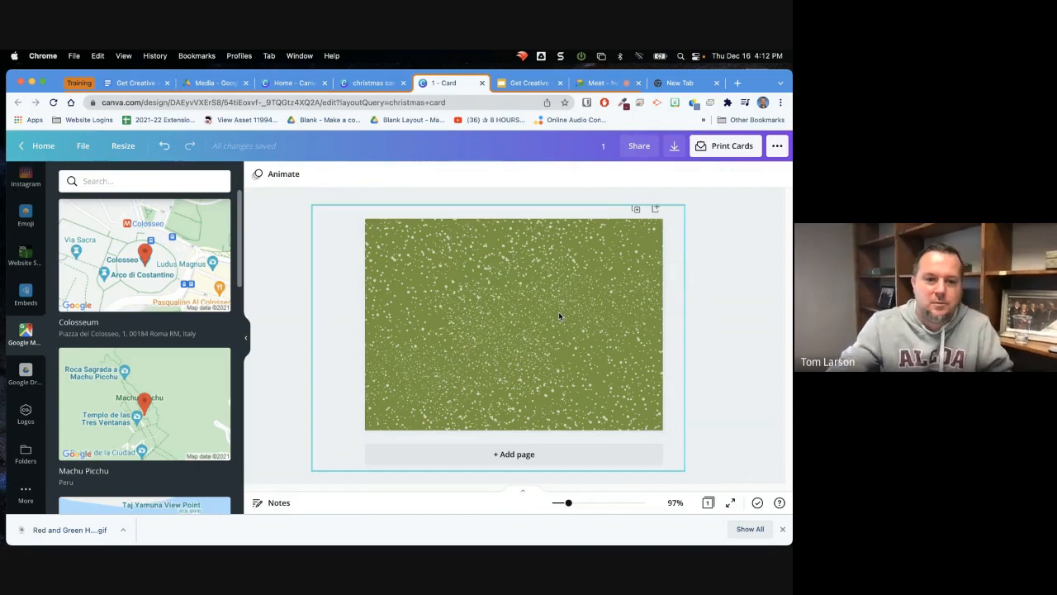
Open the Google Drive integration and look through its available folders
left_click(26, 495)
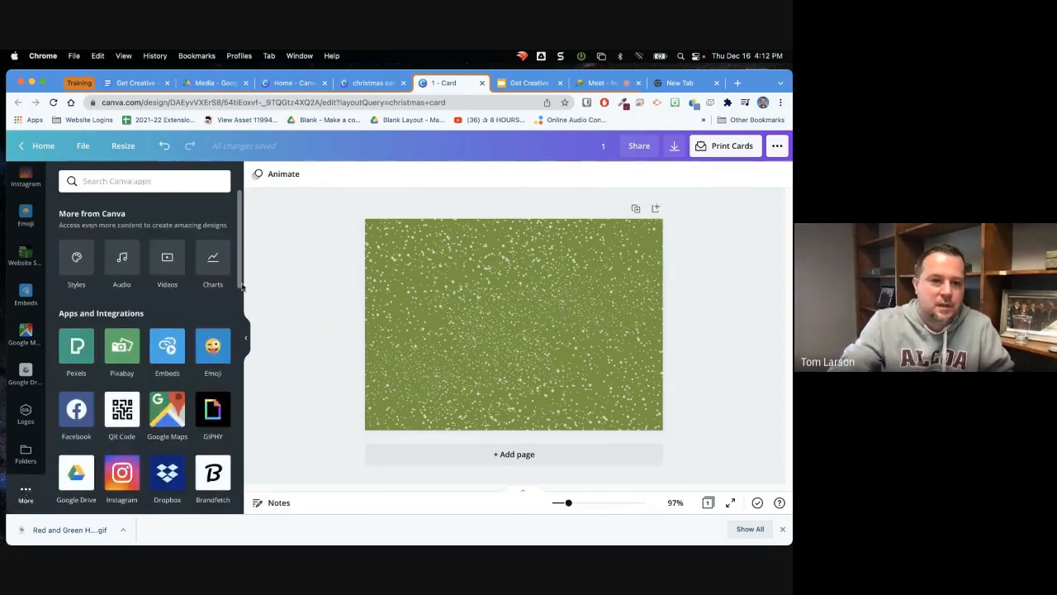
left_click_drag(241, 278, 159, 316)
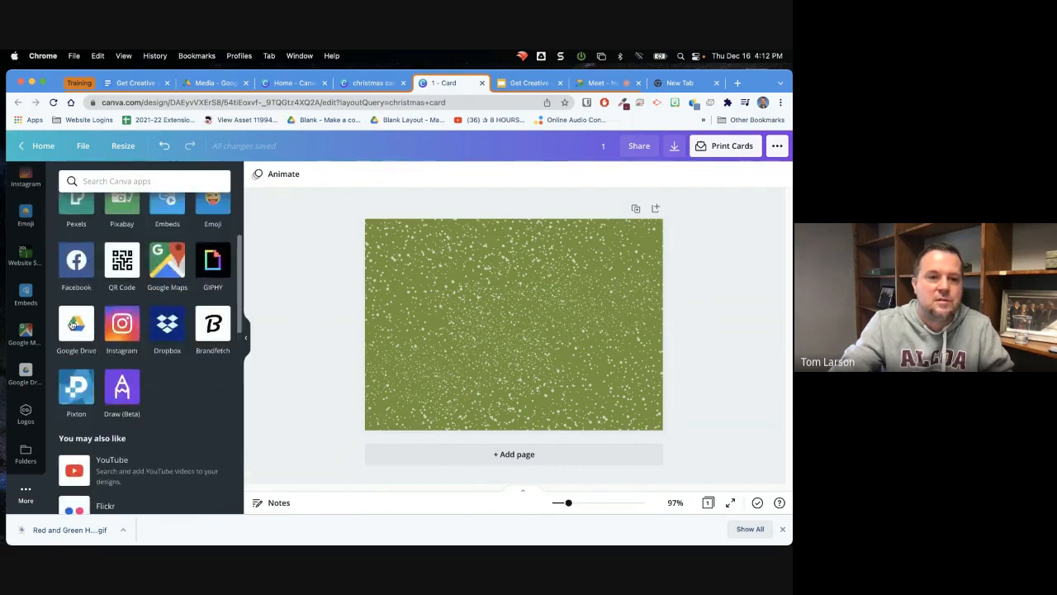
left_click(72, 324)
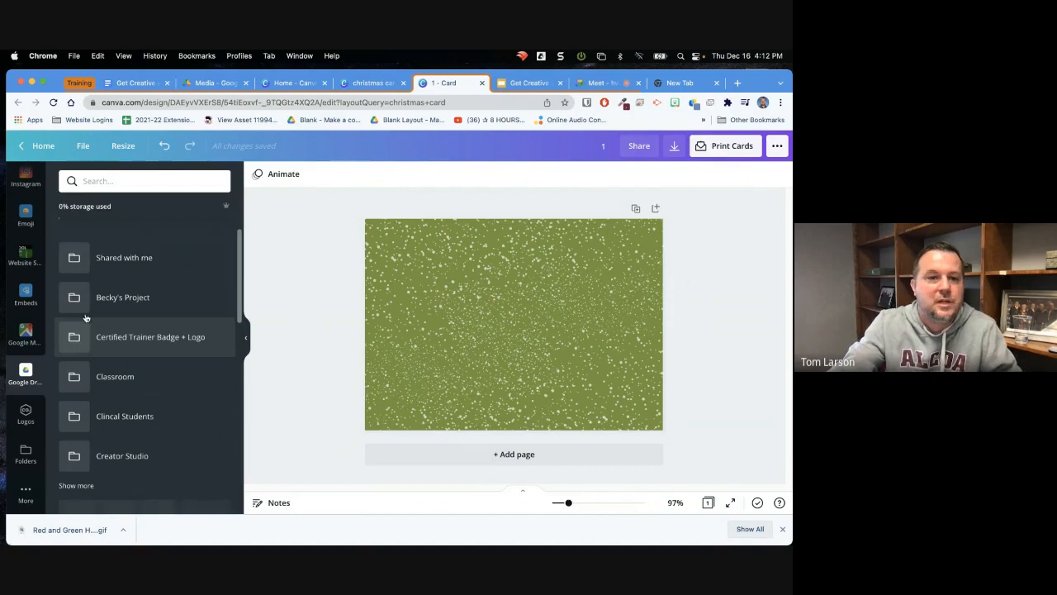
mouse_move(242, 248)
left_mouse_down()
mouse_move(244, 310)
mouse_move(242, 247)
left_mouse_up()
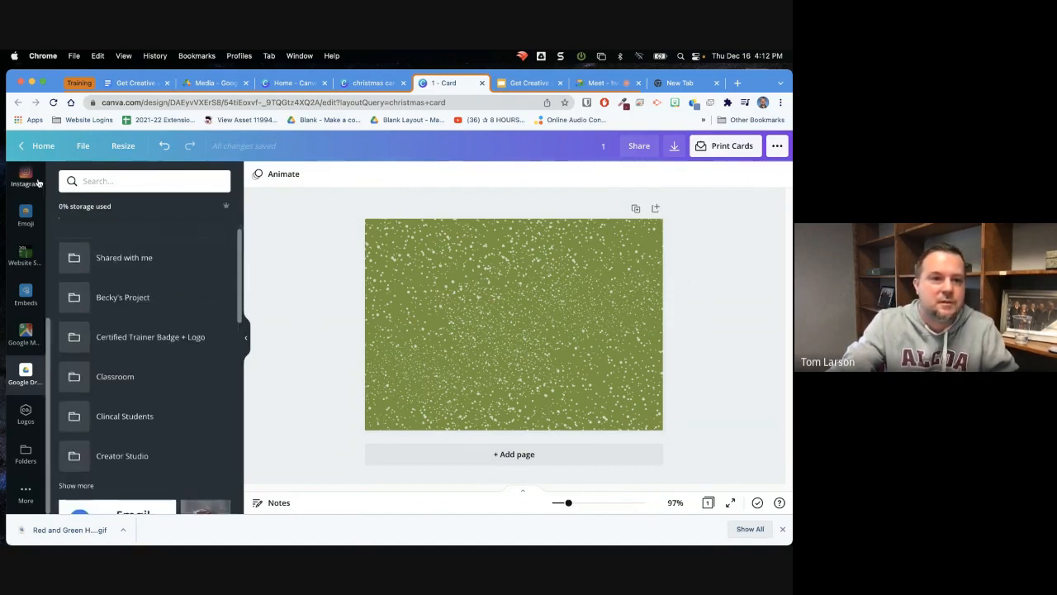
left_click(26, 332)
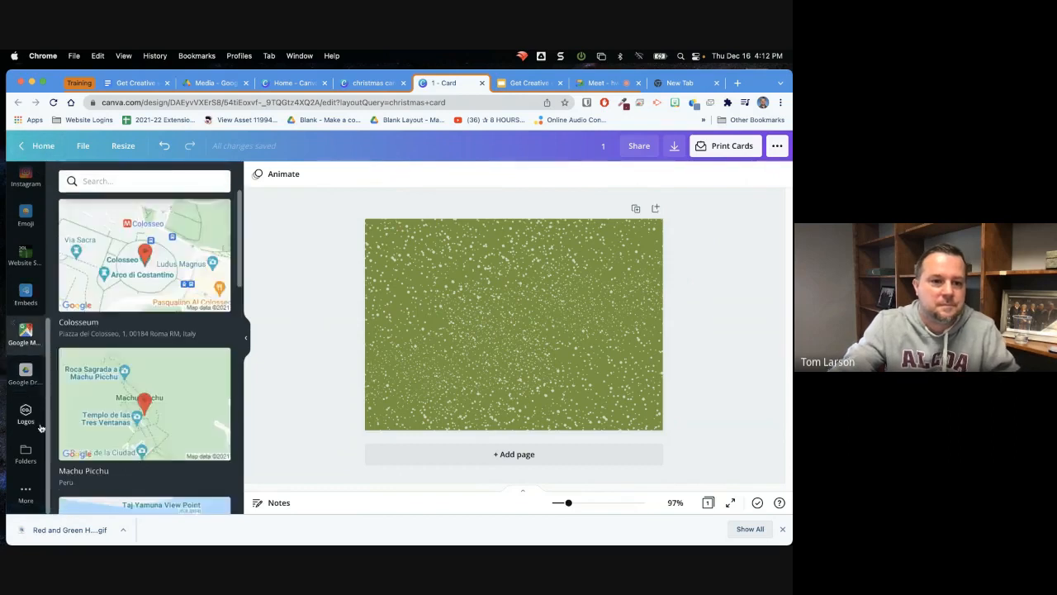
Open the QR Code integration, and copy the sharing link of the Get Creative with Canva presentation in Google Slides
left_click(28, 493)
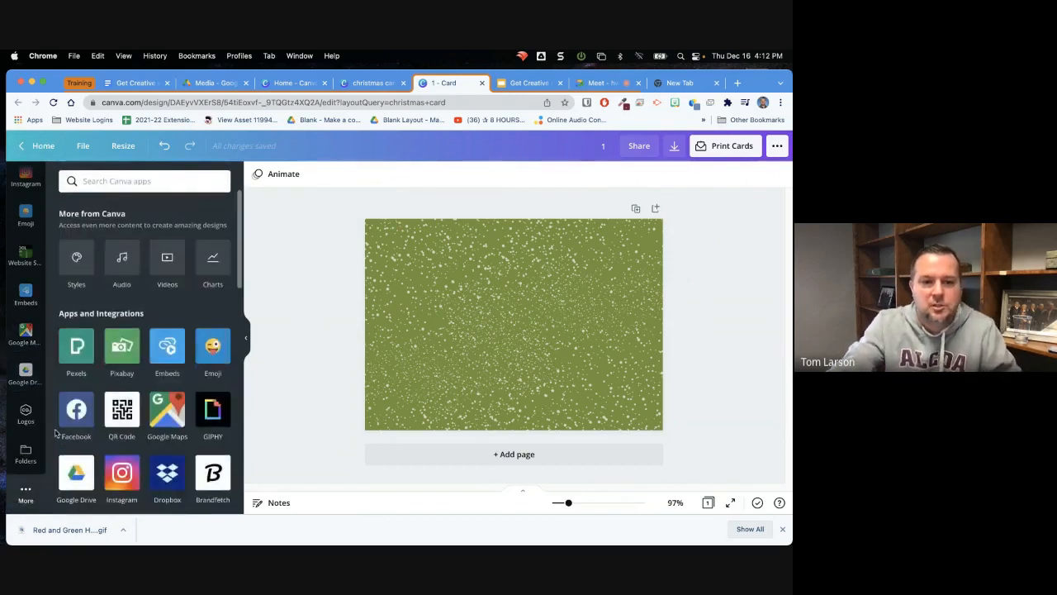
left_click(117, 411)
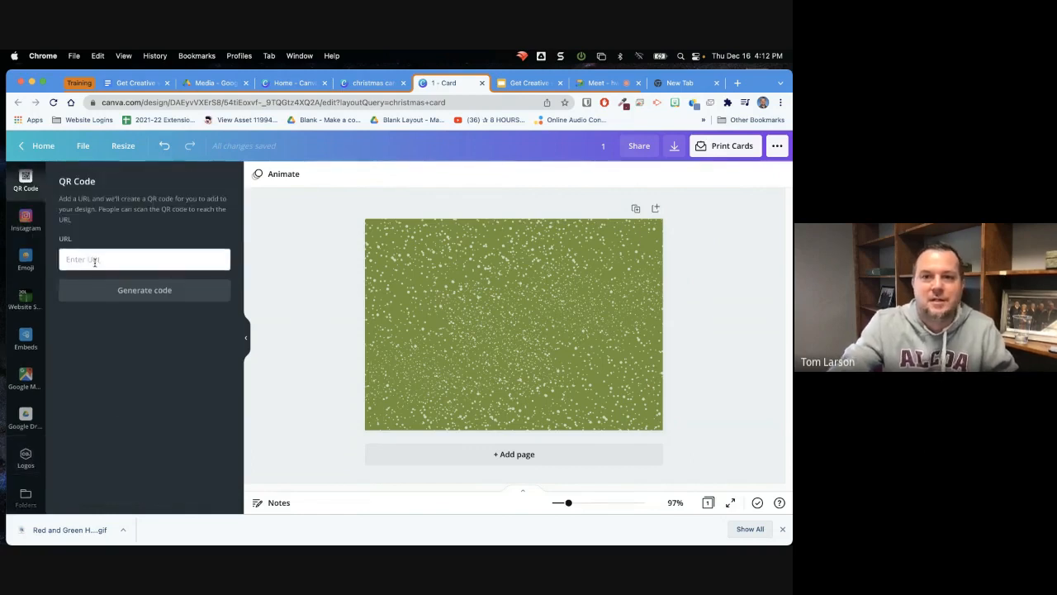
left_click(521, 83)
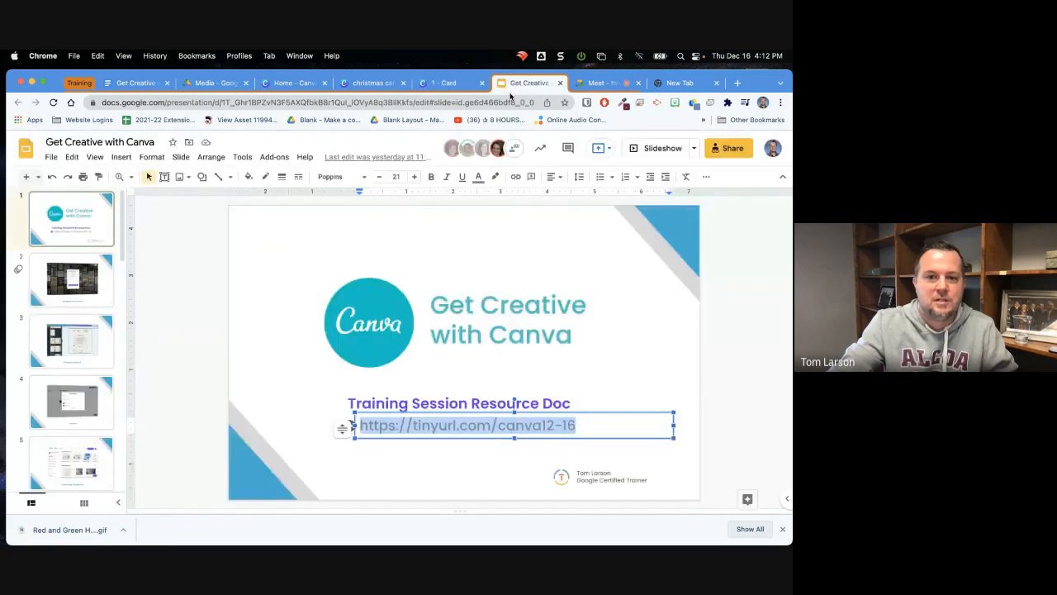
left_click(745, 254)
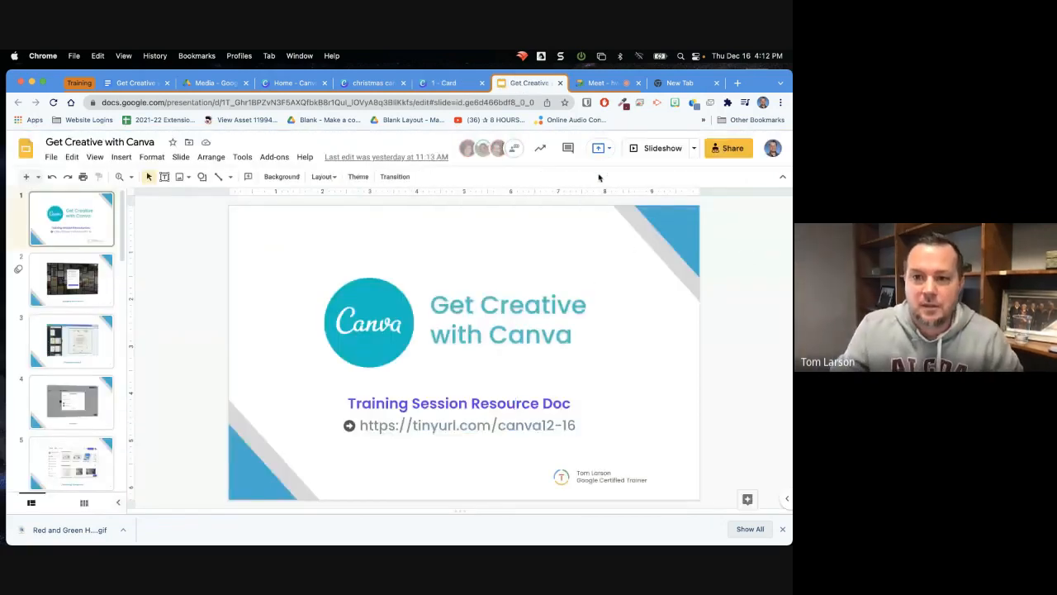
left_click(732, 153)
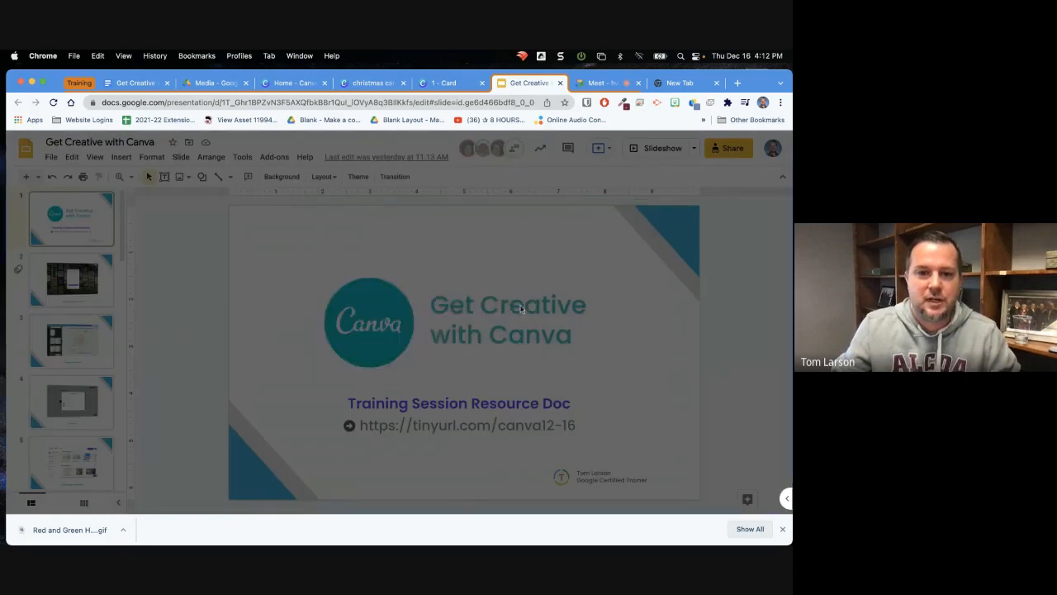
left_click(537, 433)
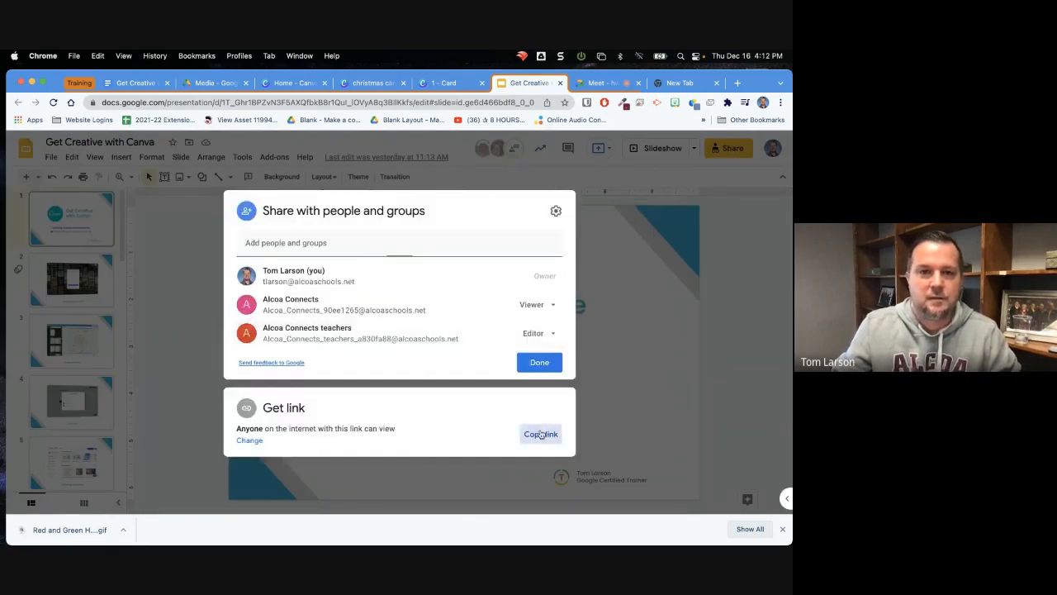
Return to the Canva card, generate a QR code from the copied presentation link, and enlarge it on the background
left_click(450, 83)
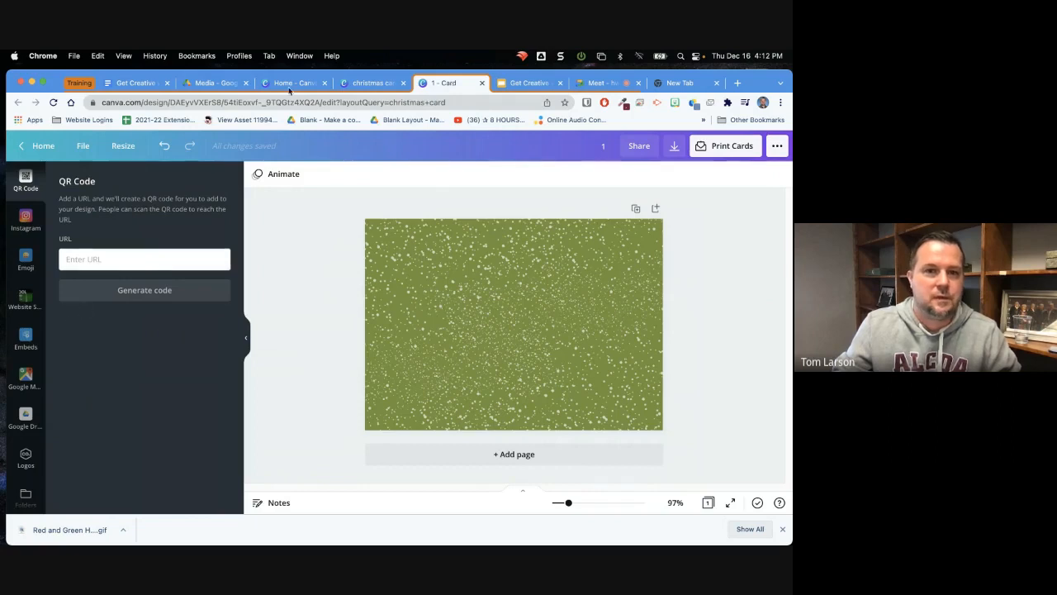
left_click(135, 261)
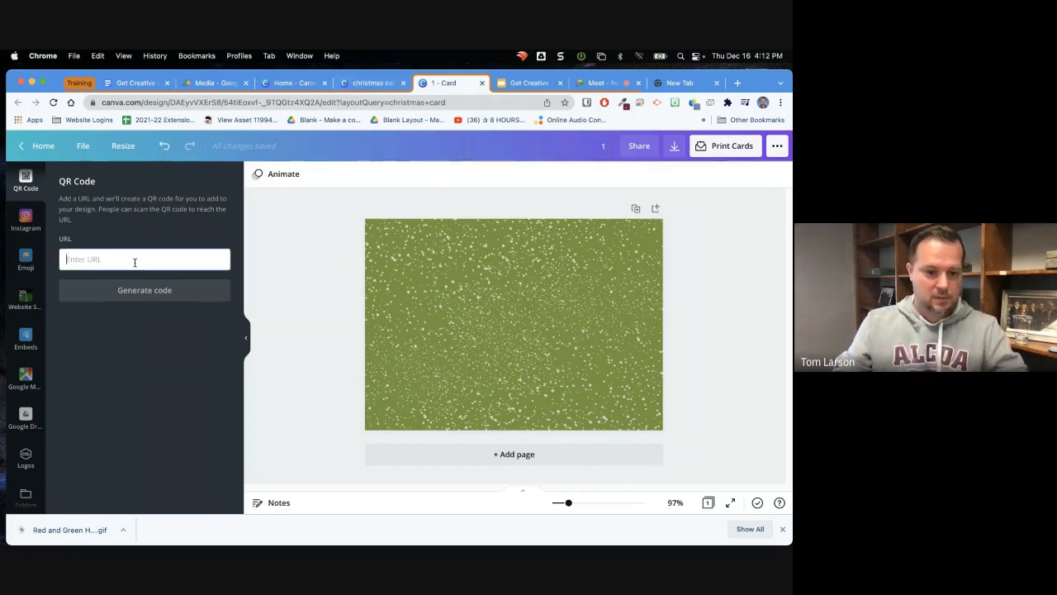
key("super+v")
left_click(147, 290)
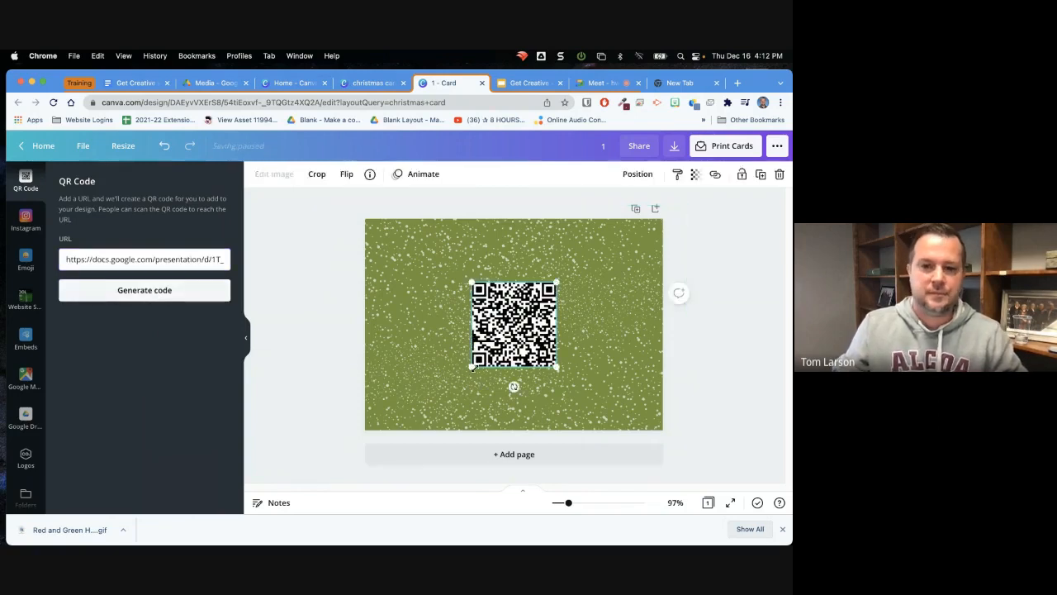
left_click_drag(471, 367, 490, 339)
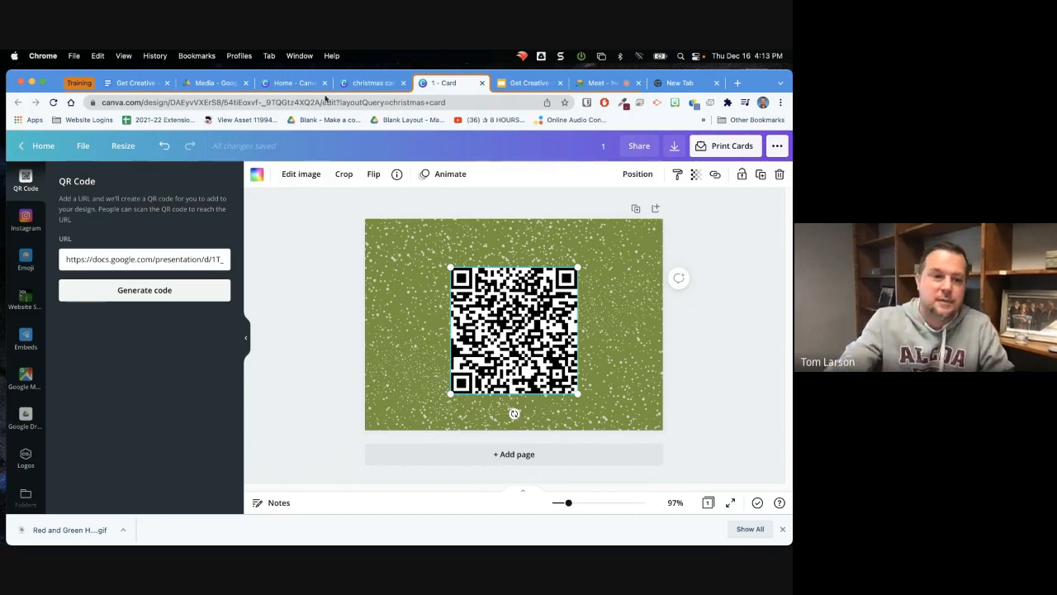
Browse the apps and integrations and open Draw (Beta) for the card
scroll(19, 304, "down", 2)
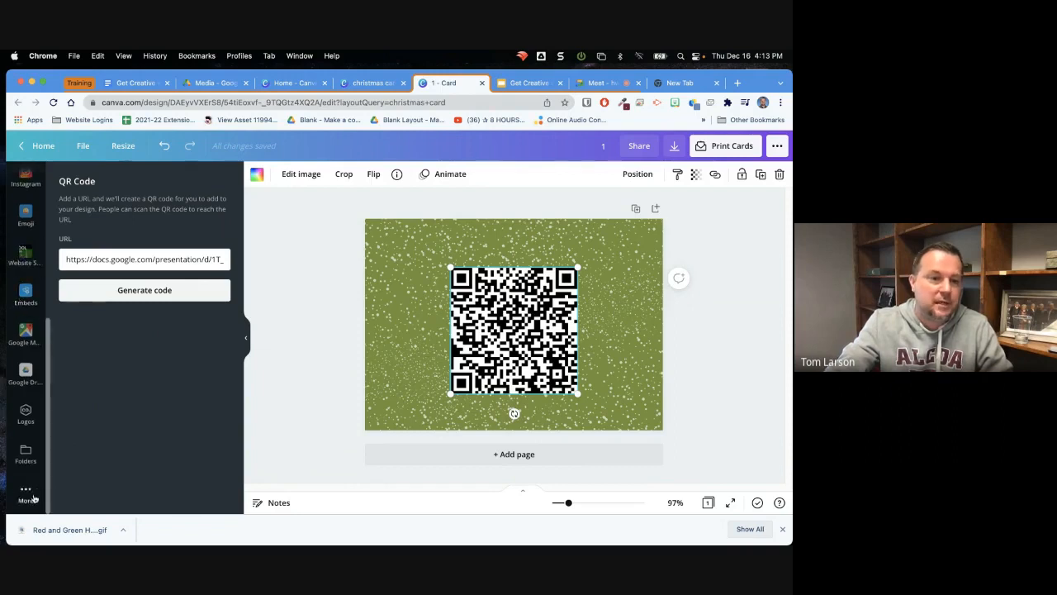
left_click(25, 494)
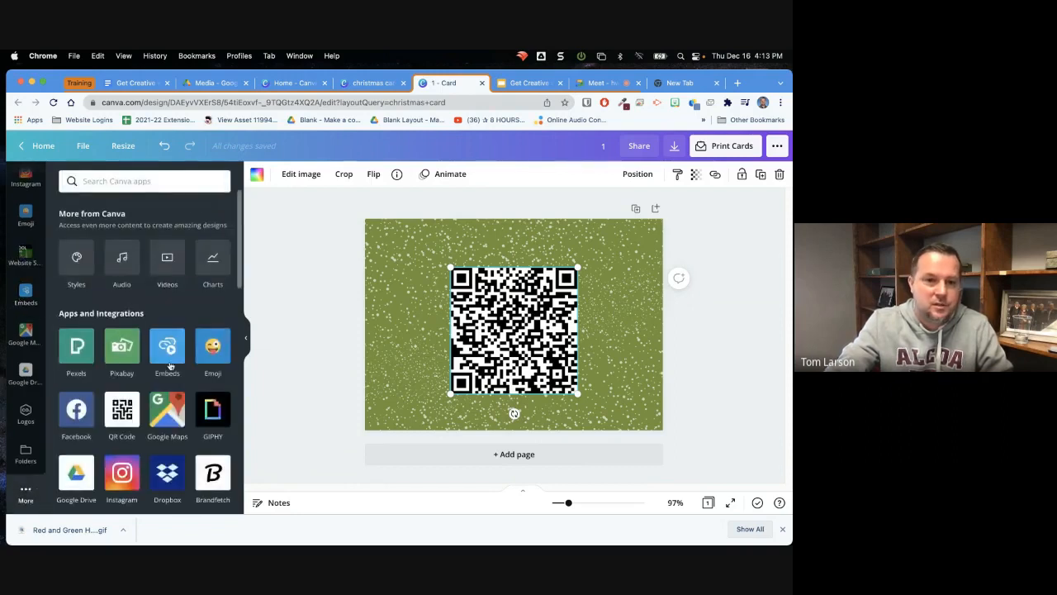
mouse_move(237, 284)
left_mouse_down()
mouse_move(250, 504)
mouse_move(232, 348)
left_mouse_up()
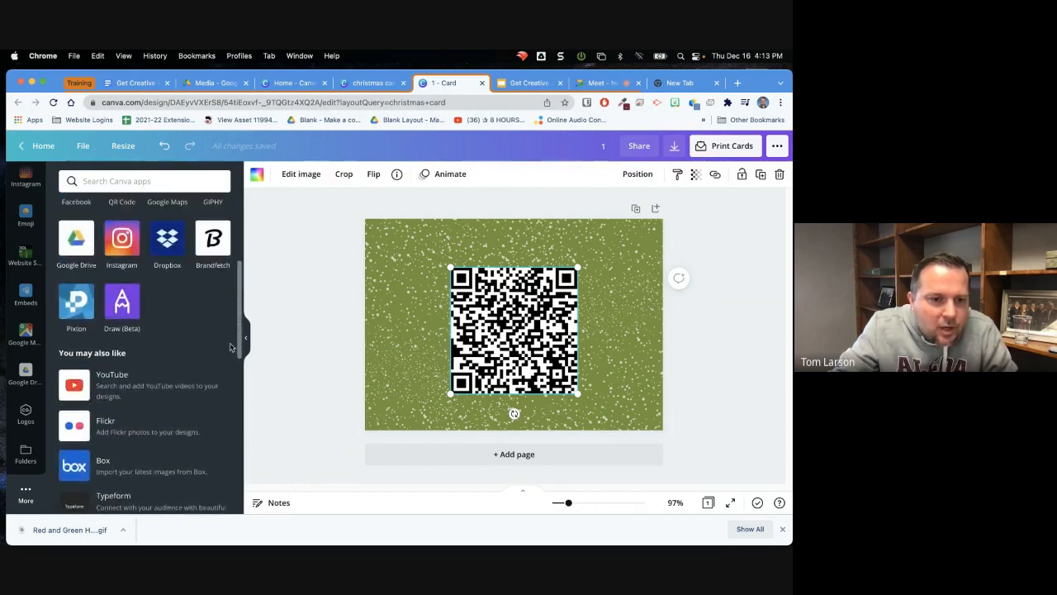
left_click(122, 305)
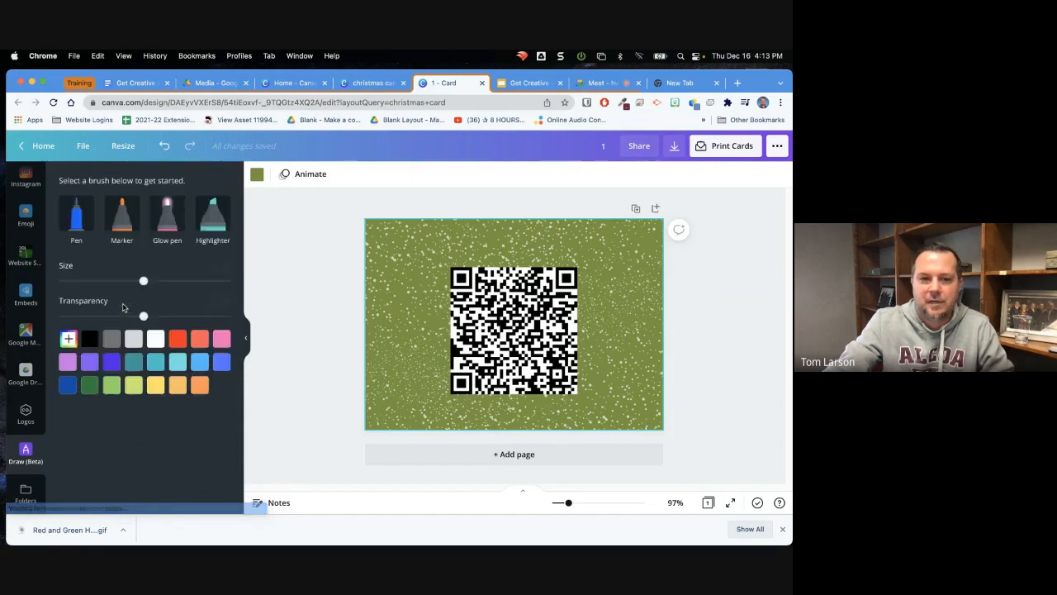
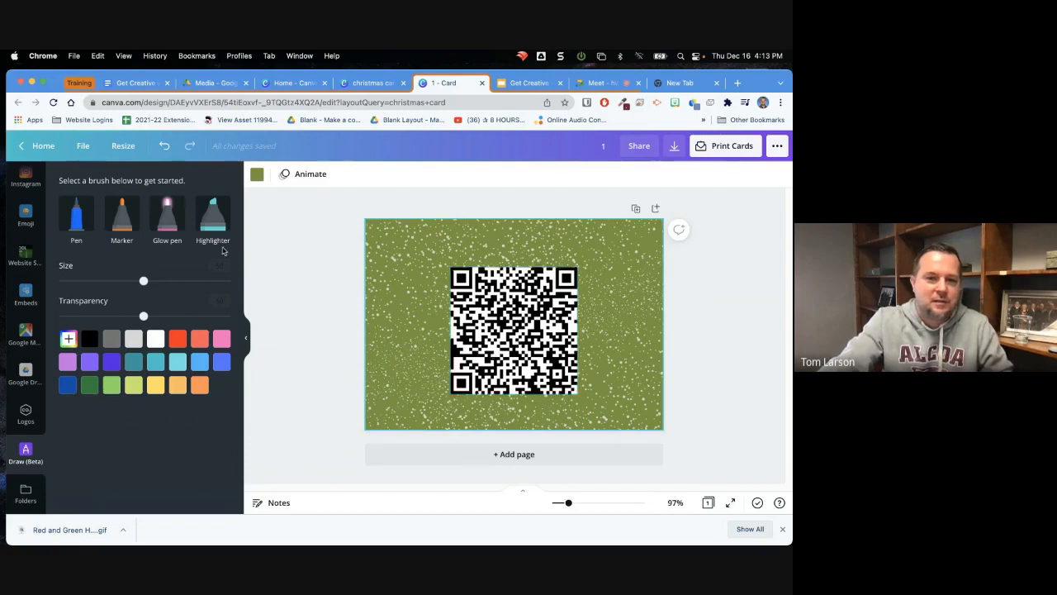
Draw a freehand glow pen stroke in pink at size 50 across the card and over the QR code
left_click(163, 221)
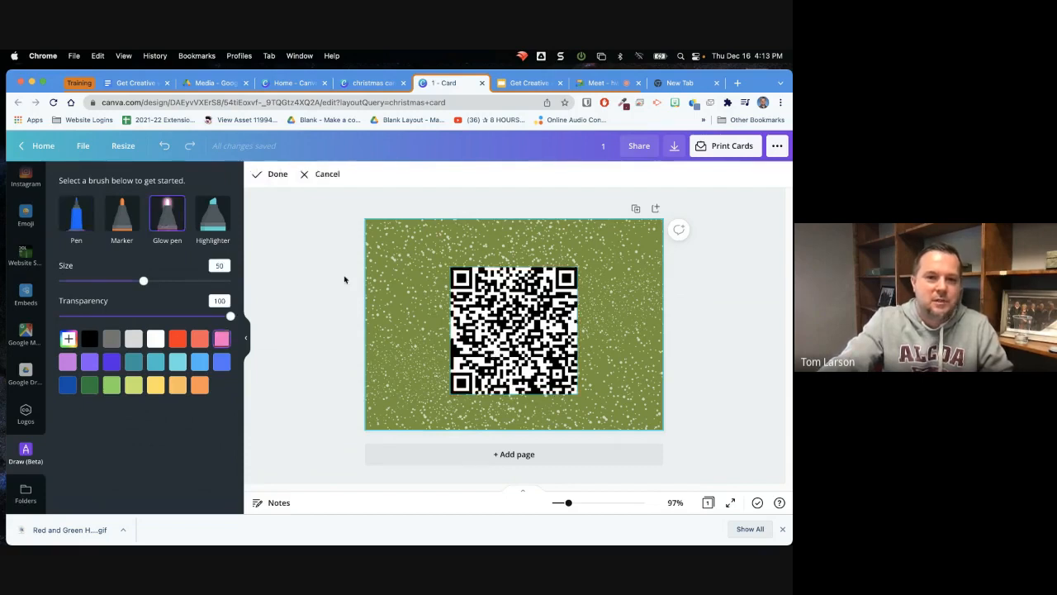
mouse_move(380, 303)
left_mouse_down()
mouse_move(476, 250)
mouse_move(441, 363)
mouse_move(516, 304)
left_mouse_up()
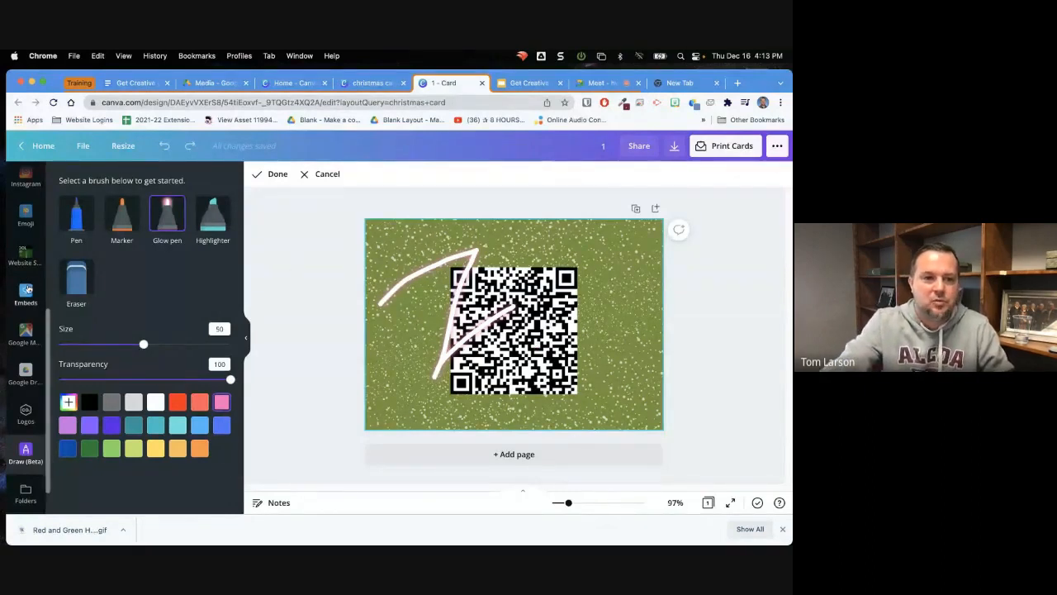
scroll(28, 281, "up", 5)
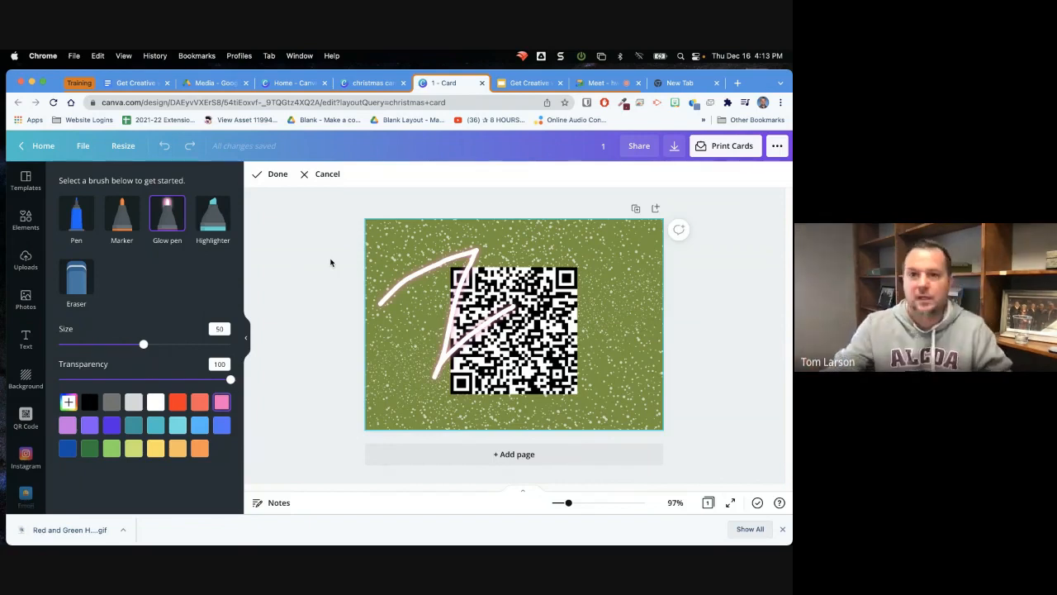
Open the Alcoa City Schools website, alcoaschools.net, and reload it to examine the rotating homepage banner
left_click(686, 84)
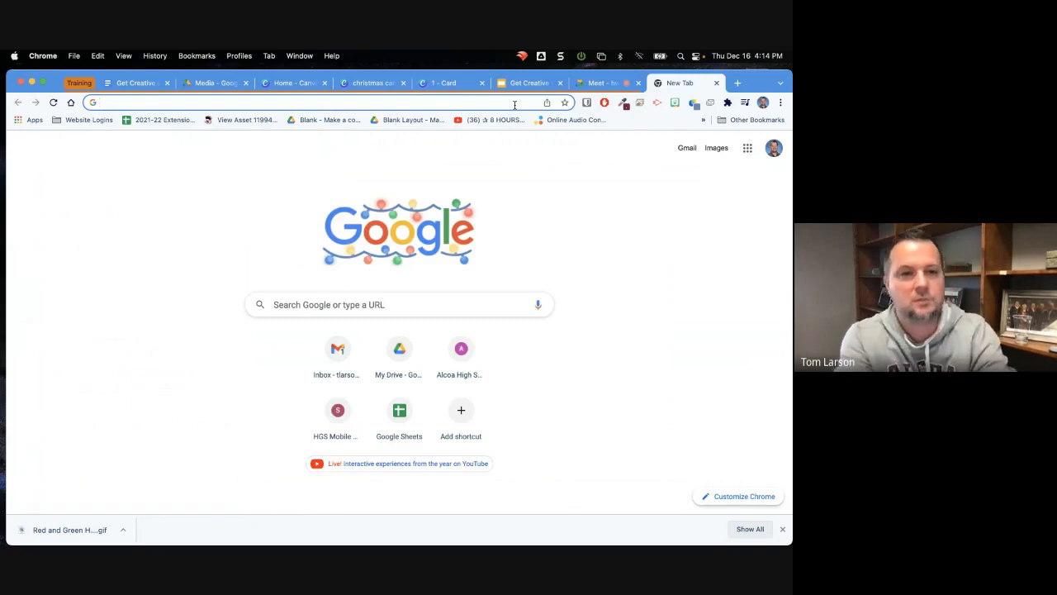
type("a")
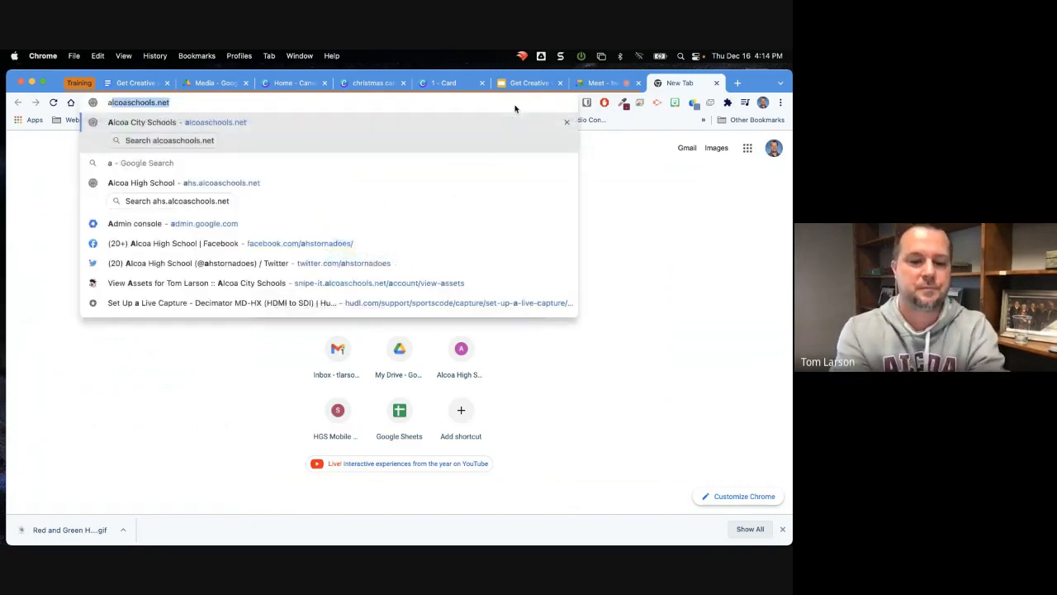
type("lcoa")
key("Return")
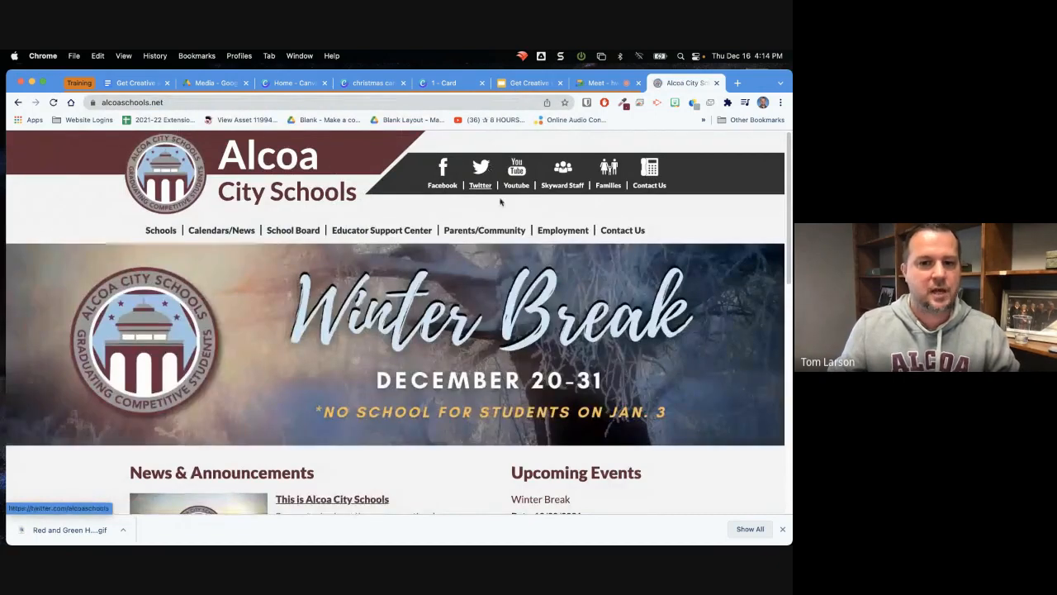
mouse_move(485, 229)
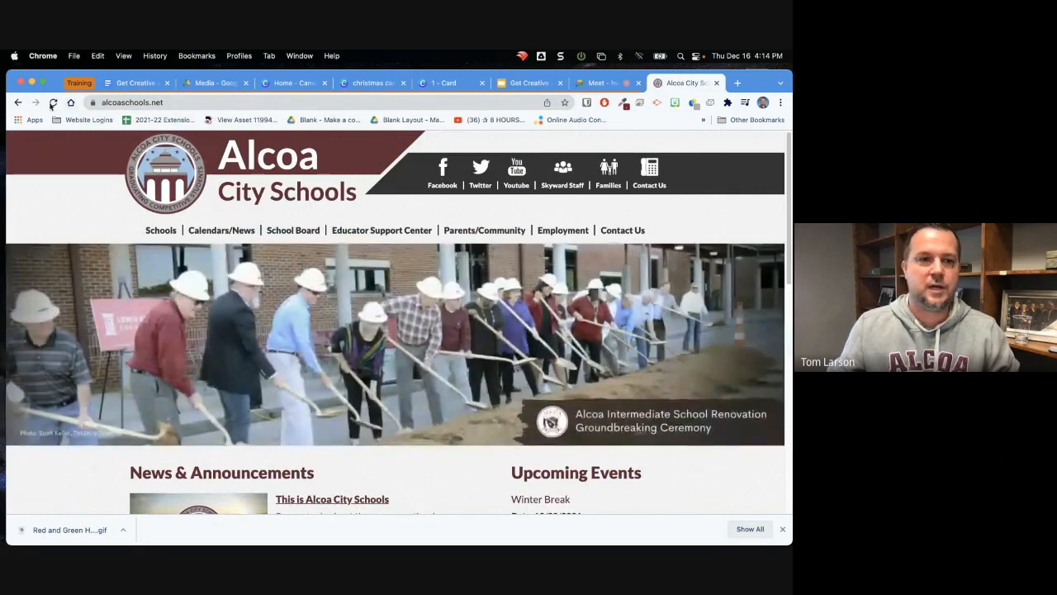
left_click(54, 103)
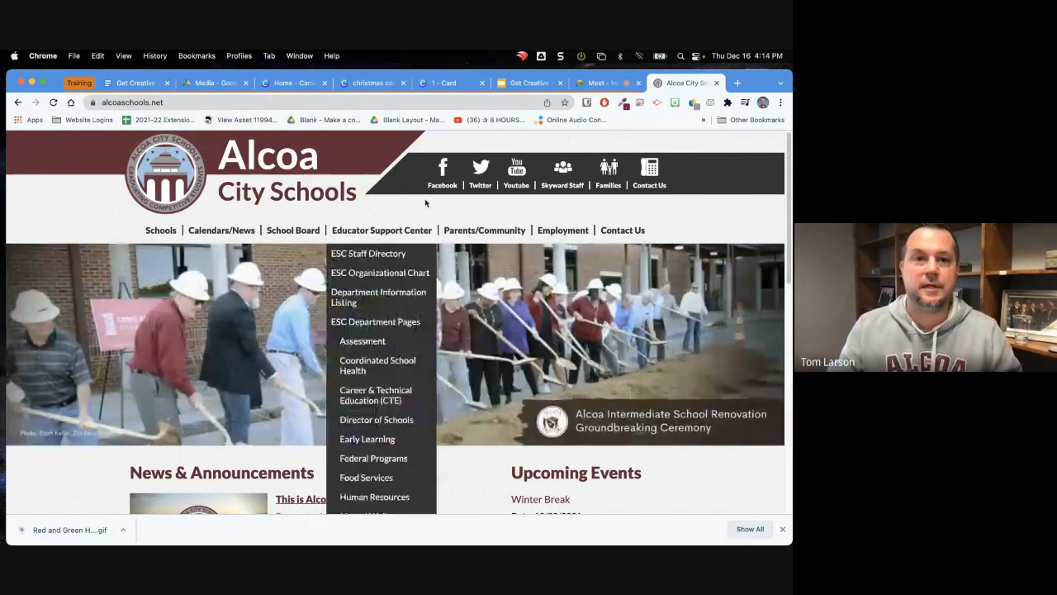
Return to the card and leave it for the Canva home page, discarding the unsaved drawing
left_click(438, 82)
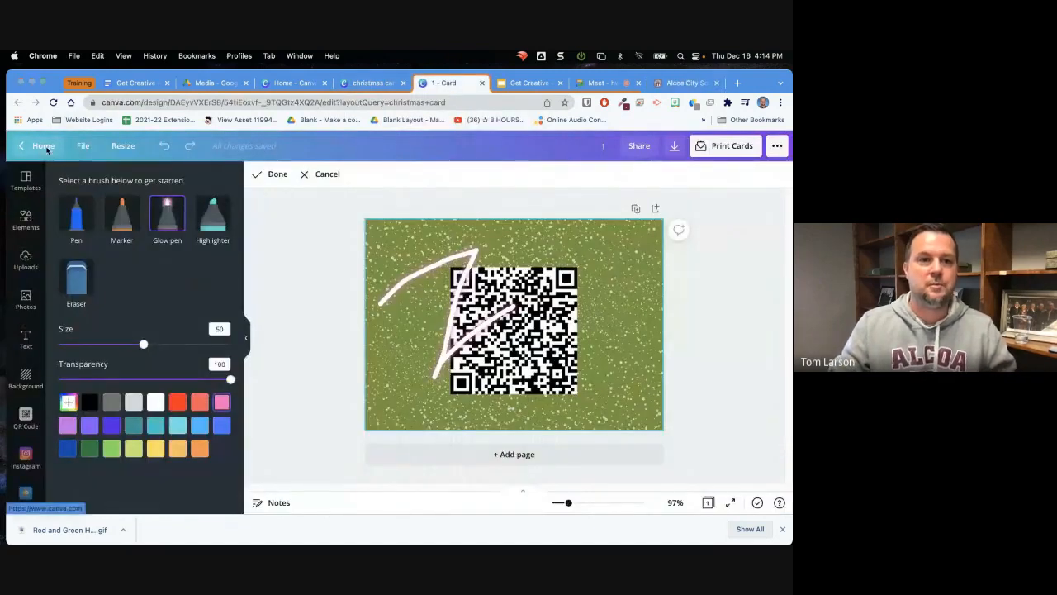
left_click(46, 149)
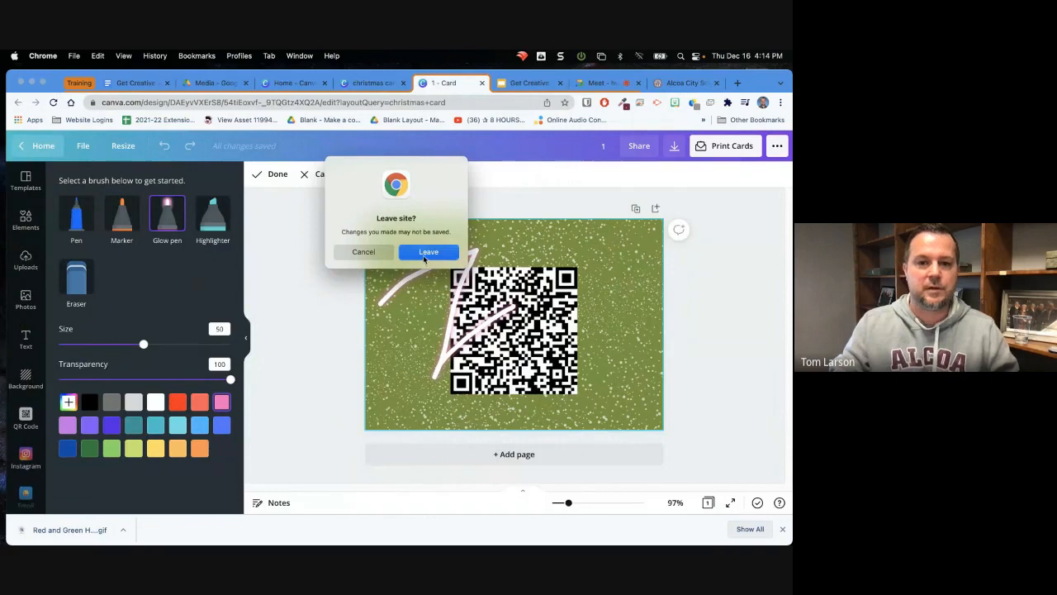
left_click(425, 253)
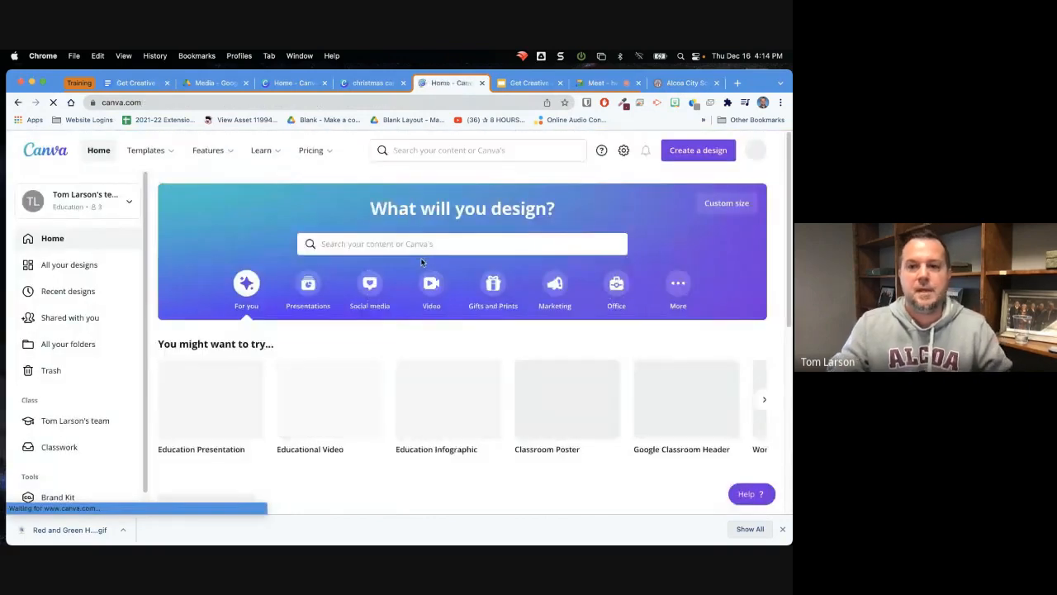
Look up the Winter Break banner's size among the recent designs and enter a custom size of 1850 × 480 px
left_click(726, 206)
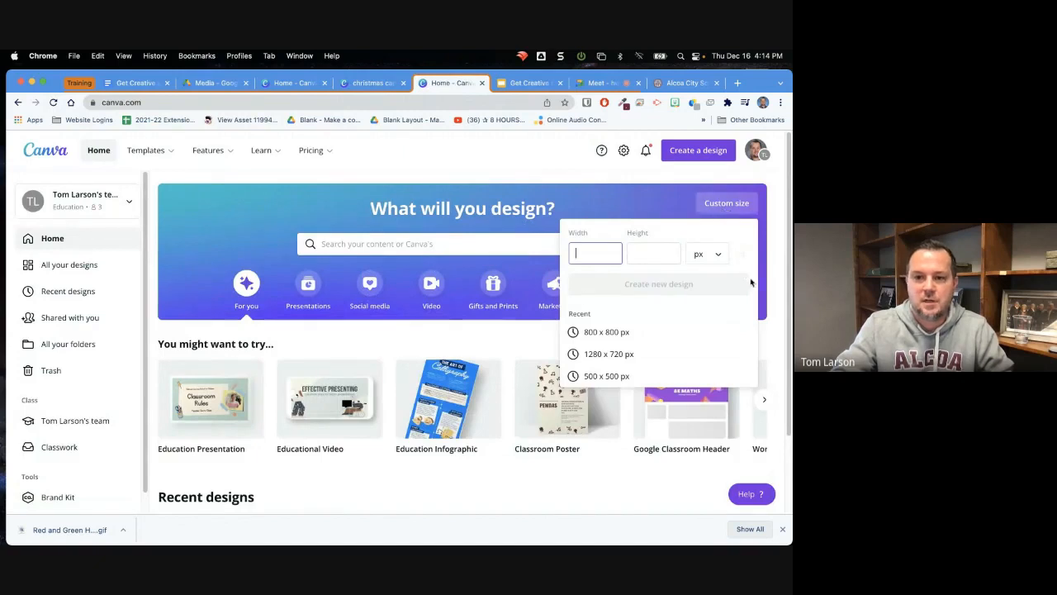
scroll(682, 335, "down", 1)
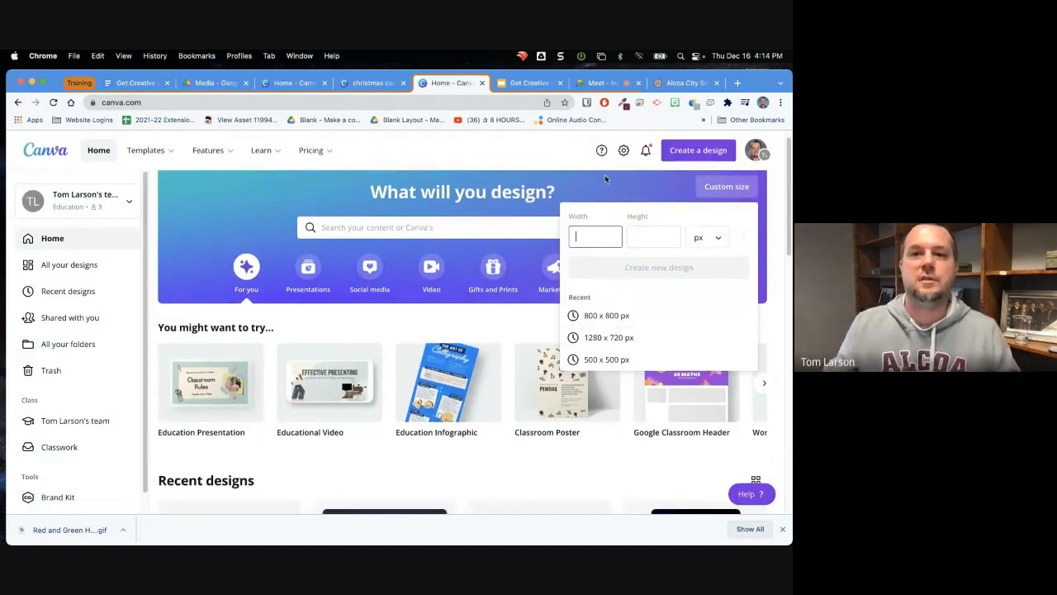
scroll(311, 335, "up", 1)
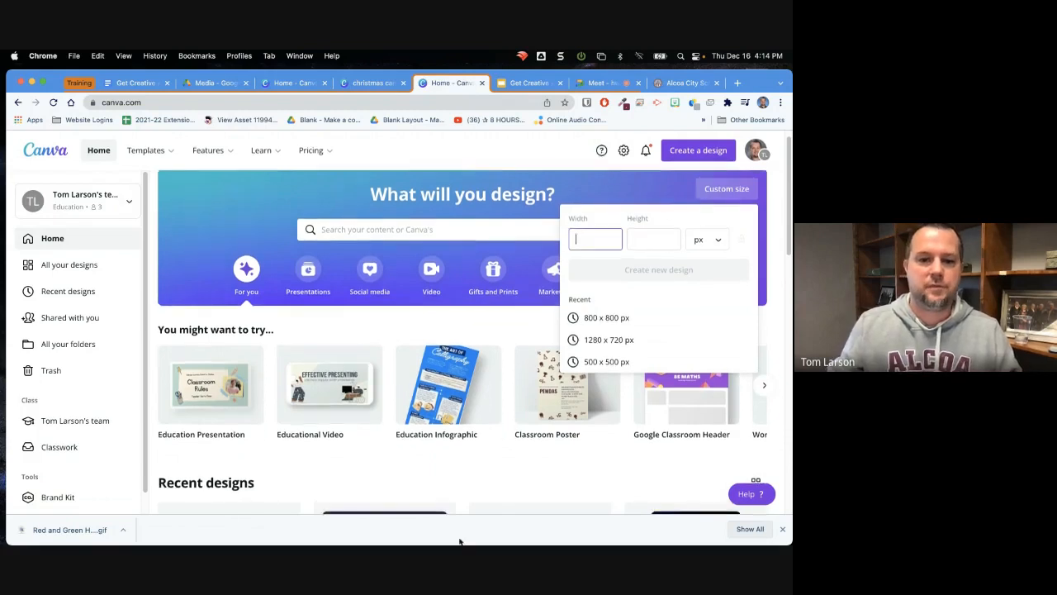
scroll(437, 491, "down", 10)
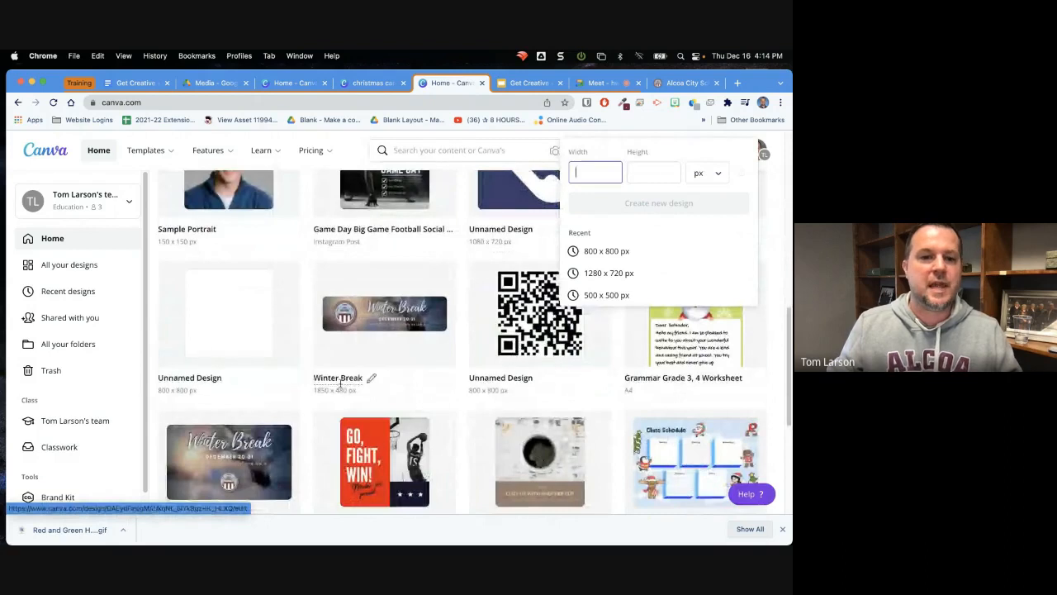
scroll(384, 367, "up", 1)
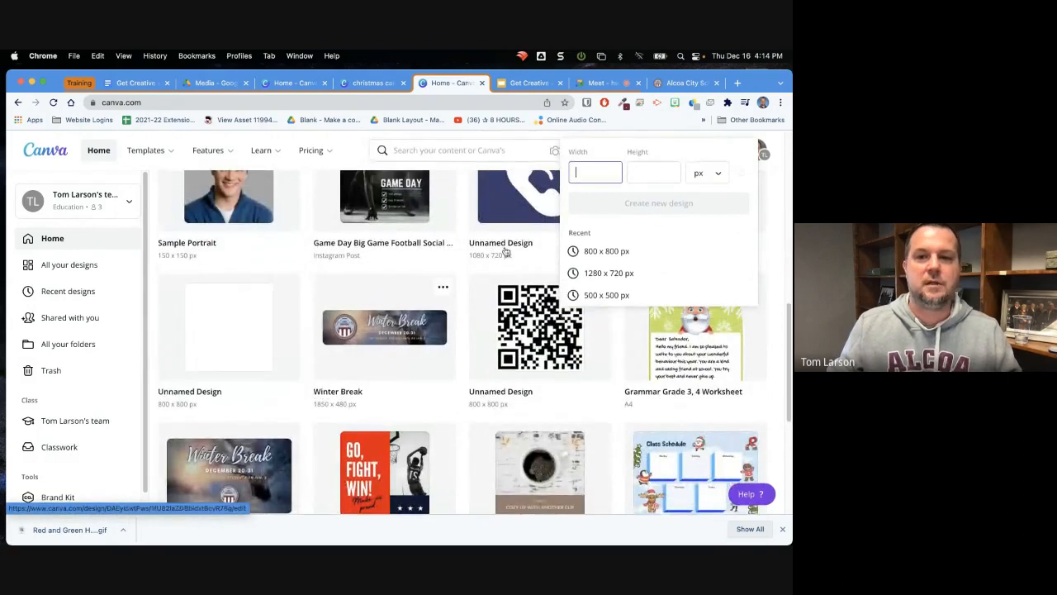
type("1850")
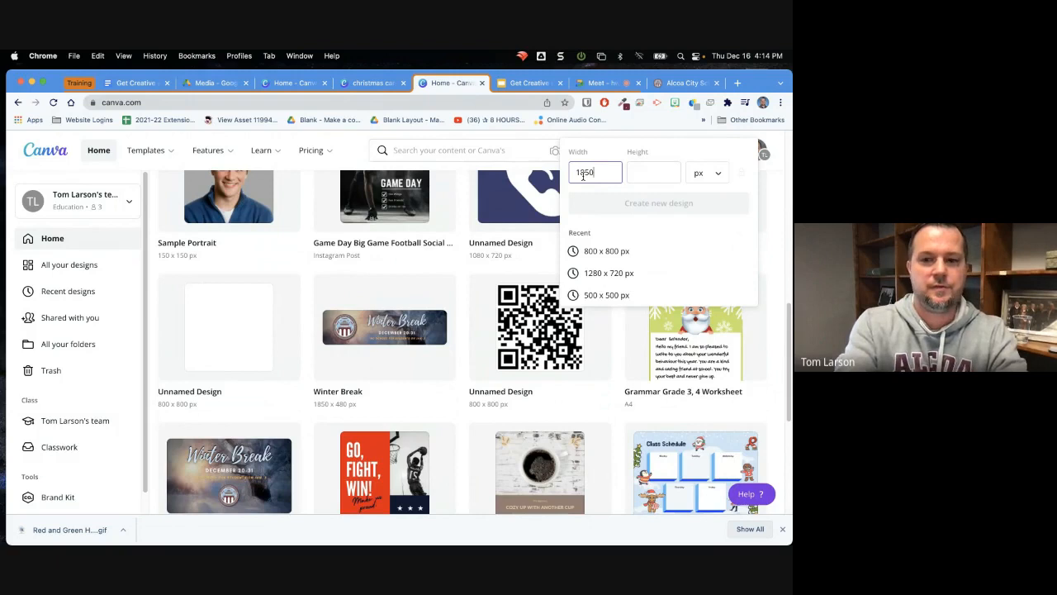
key("Tab")
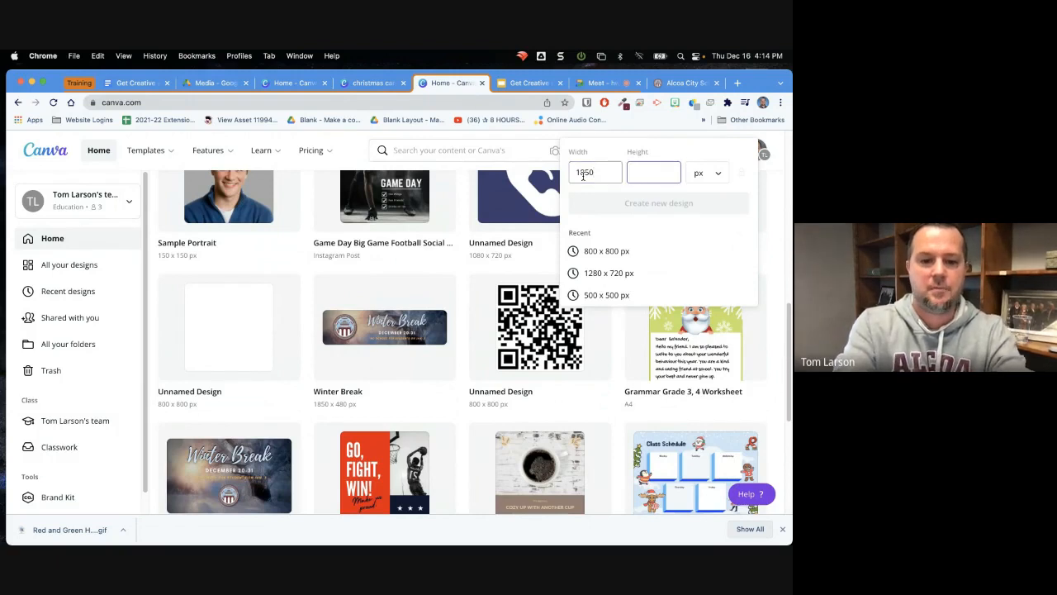
type("480")
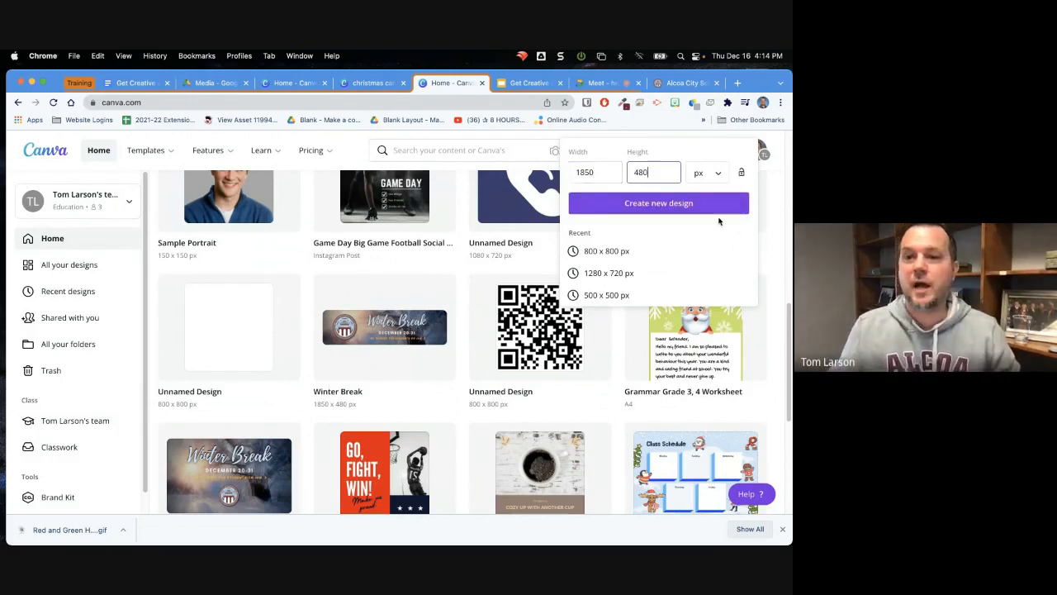
Create a new blank design from the custom 1850 × 480 px size and dismiss the browser's download bar
scroll(776, 237, "up", 2)
scroll(772, 238, "up", 5)
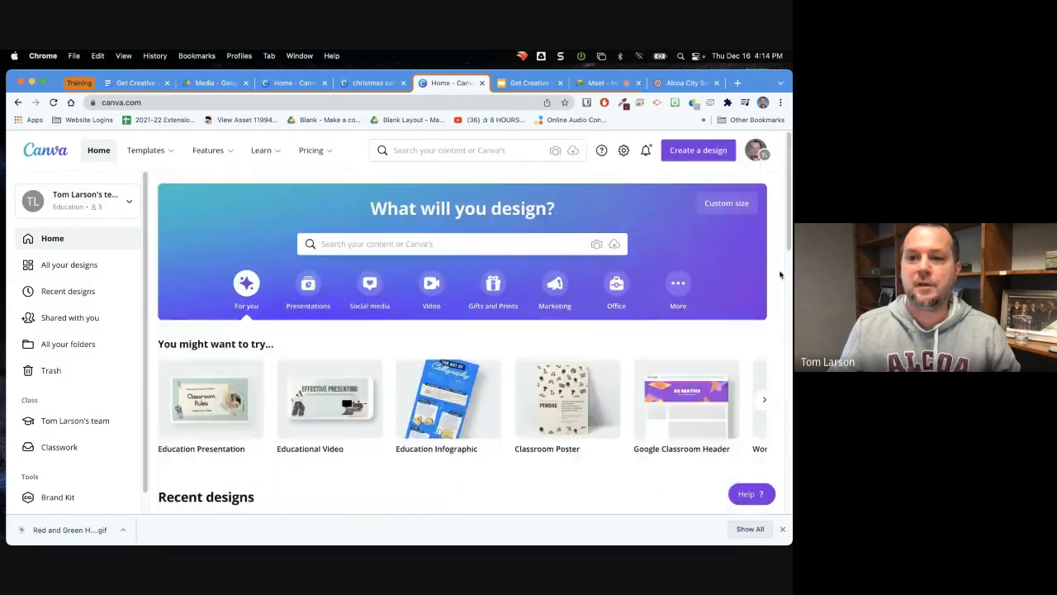
left_click(727, 203)
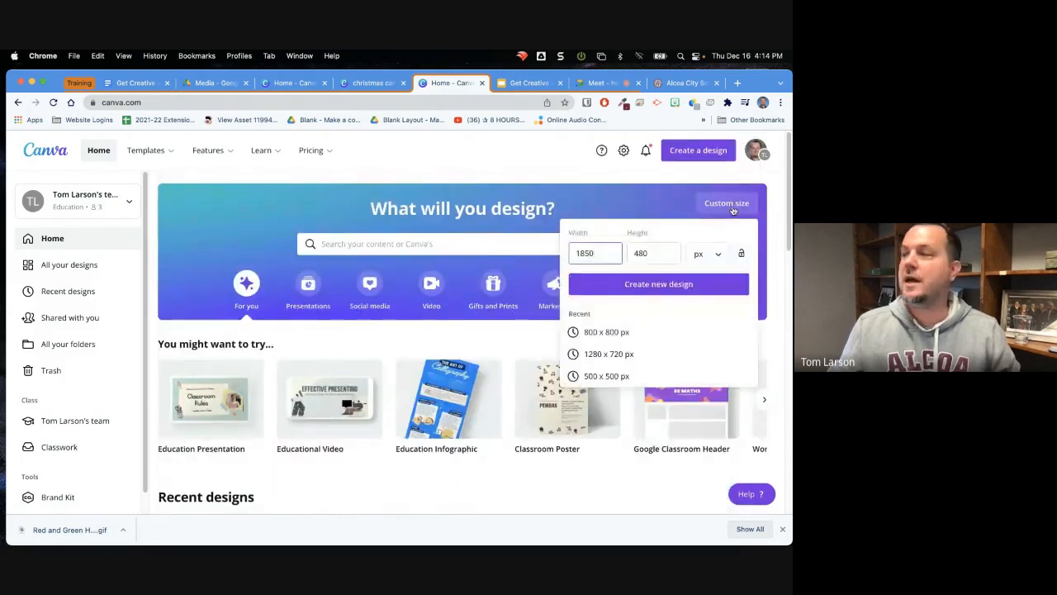
left_click(648, 251)
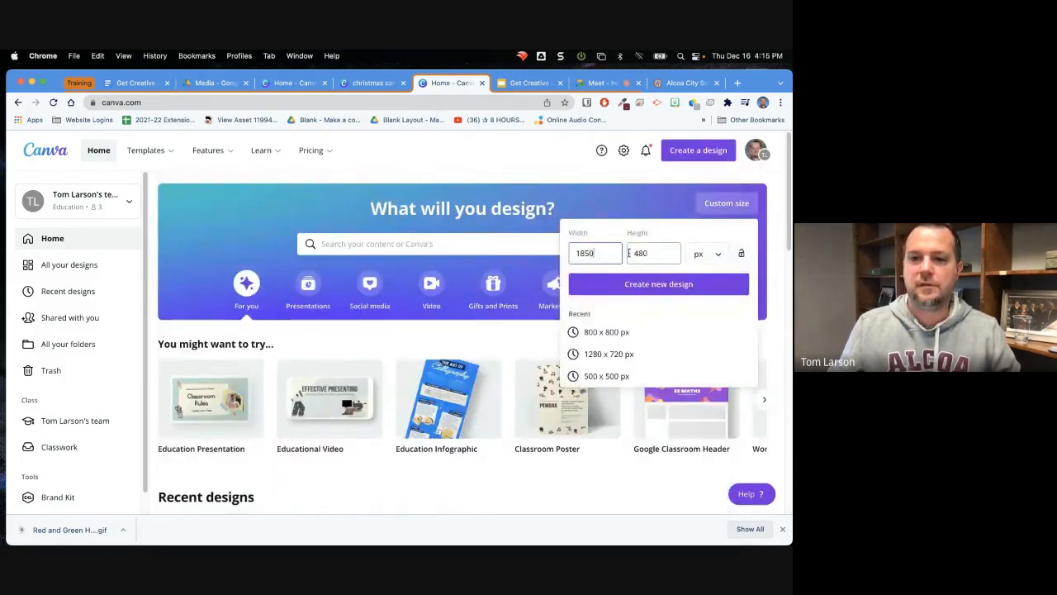
left_click(663, 286)
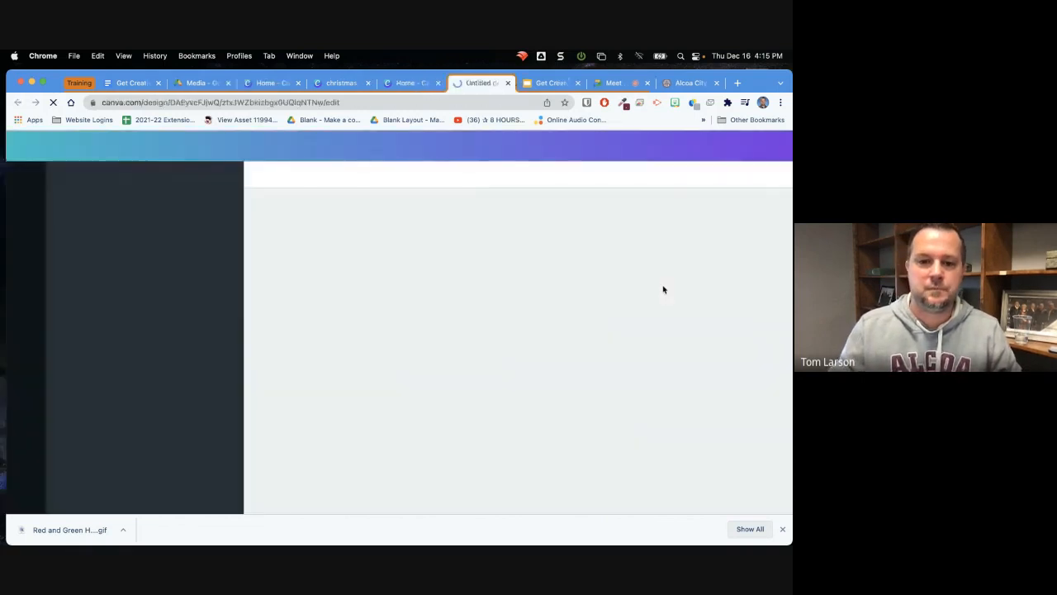
left_click(782, 528)
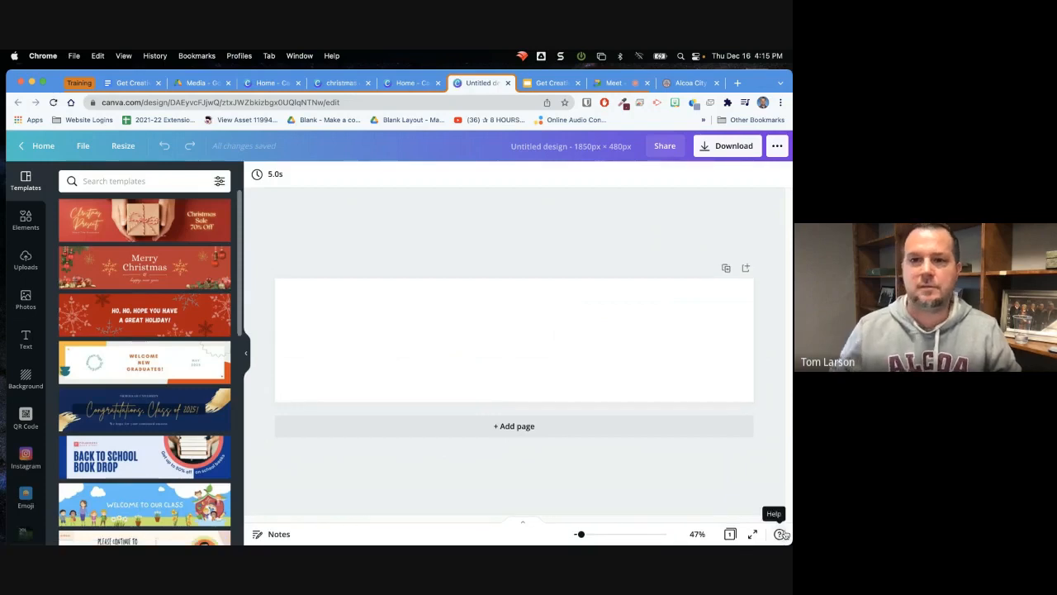
Review the homepage banner on the Alcoa City Schools website again and return to the blank banner design
left_click(688, 88)
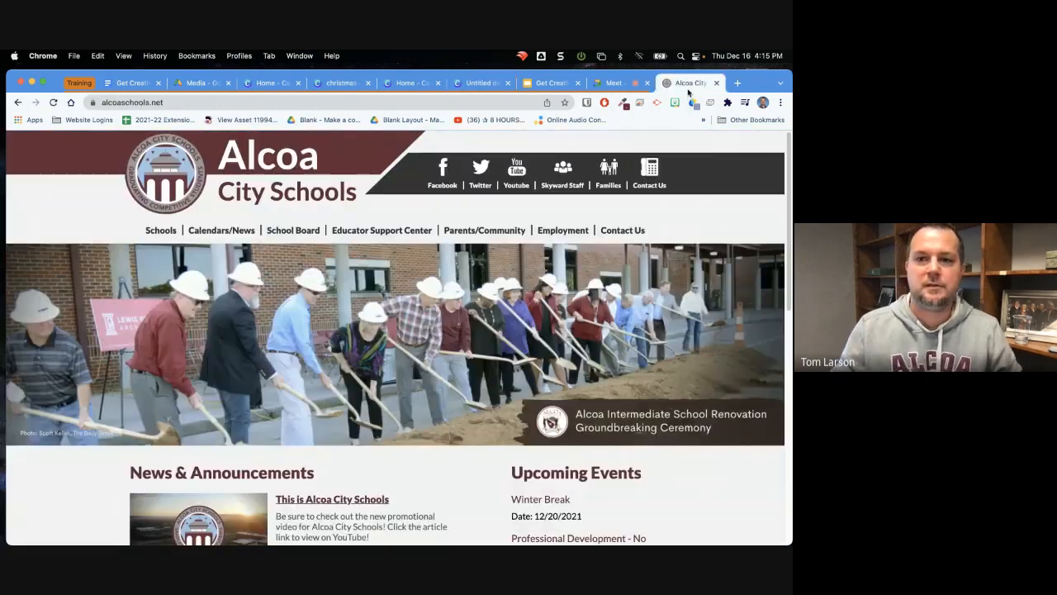
left_click(53, 103)
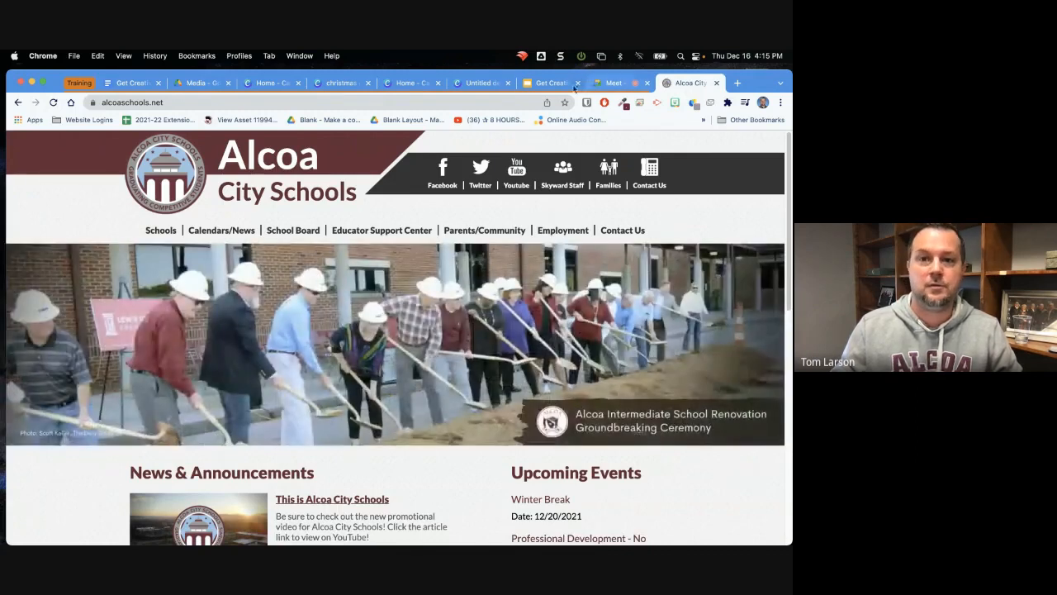
left_click(484, 85)
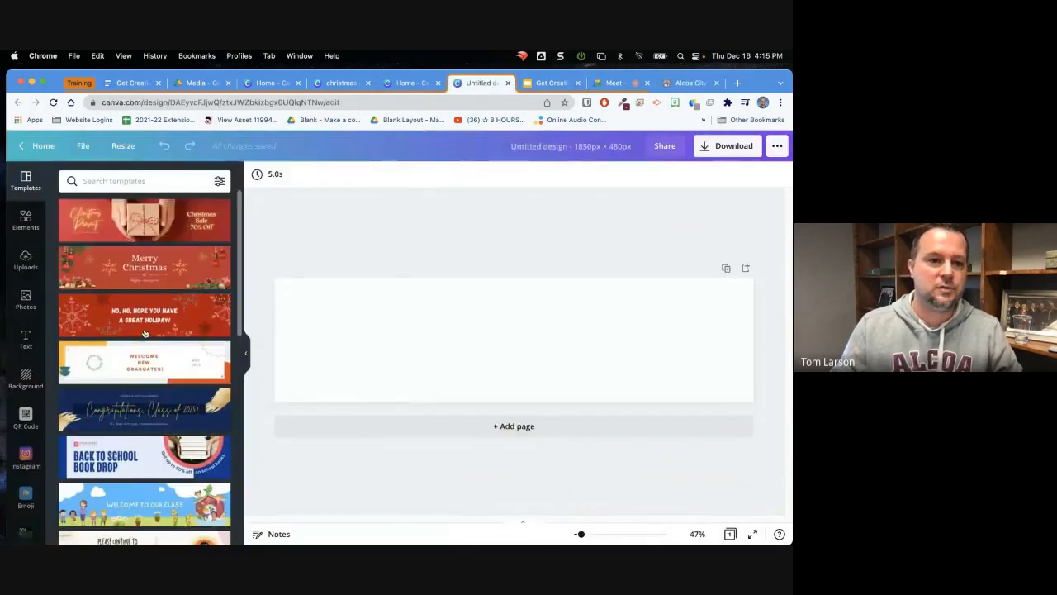
Search the photo library for "winter" and browse the results for a banner background
left_click(25, 302)
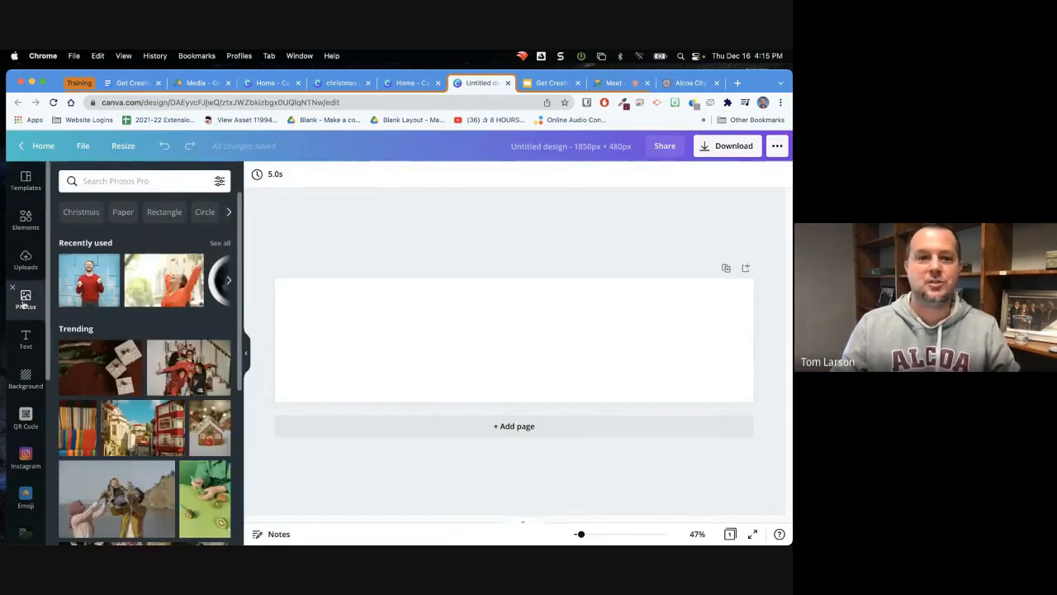
left_click(120, 181)
type("winter")
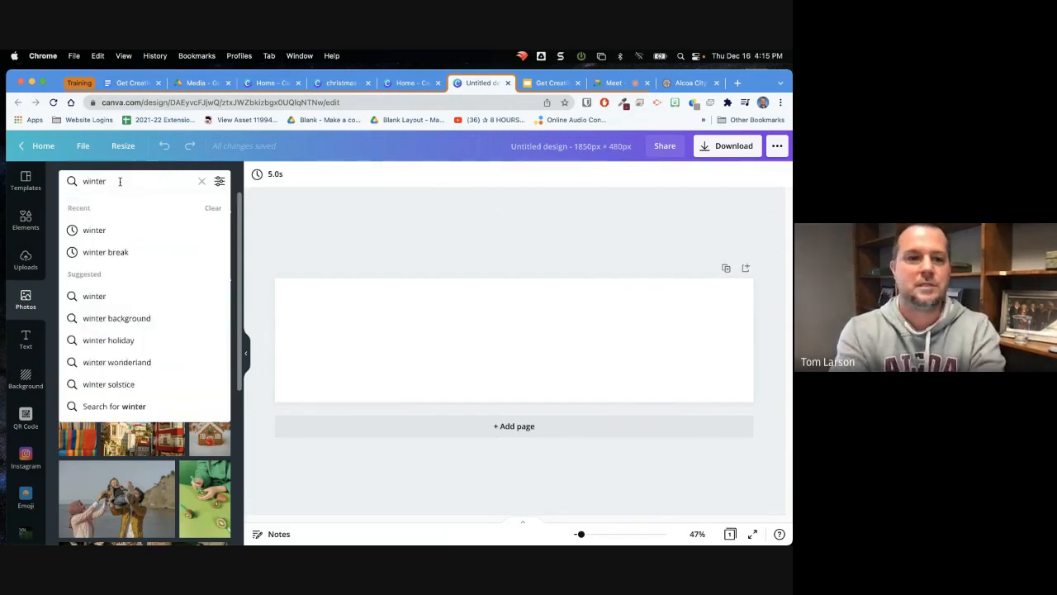
key("Return")
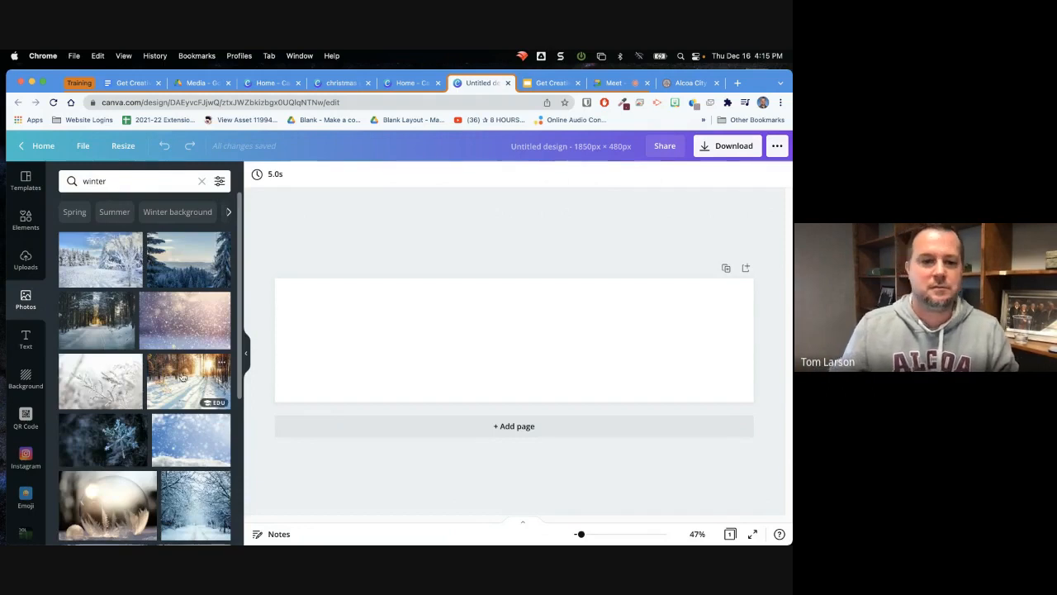
scroll(177, 383, "down", 1)
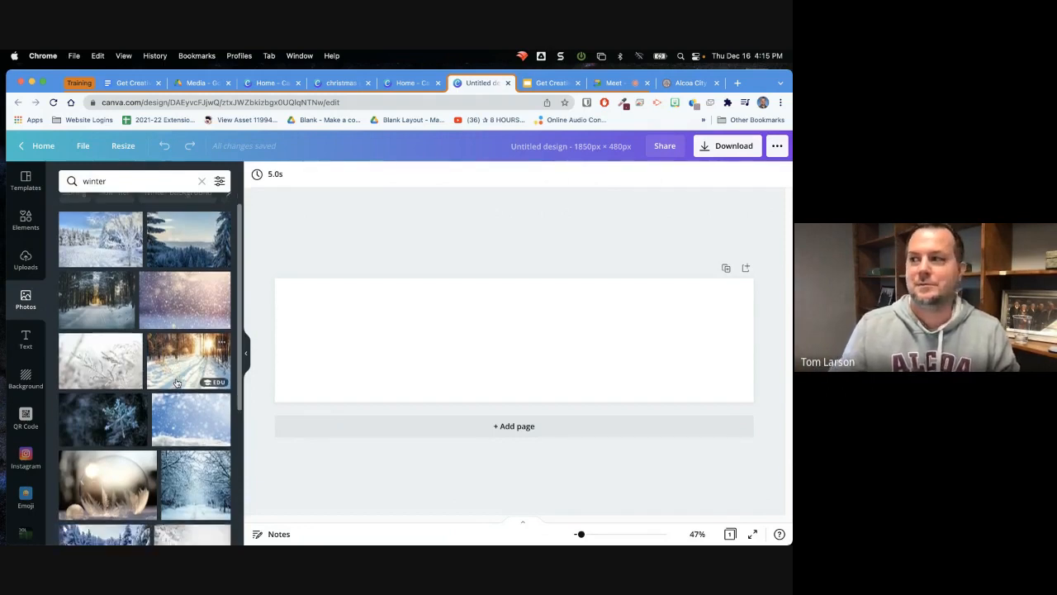
scroll(177, 383, "up", 1)
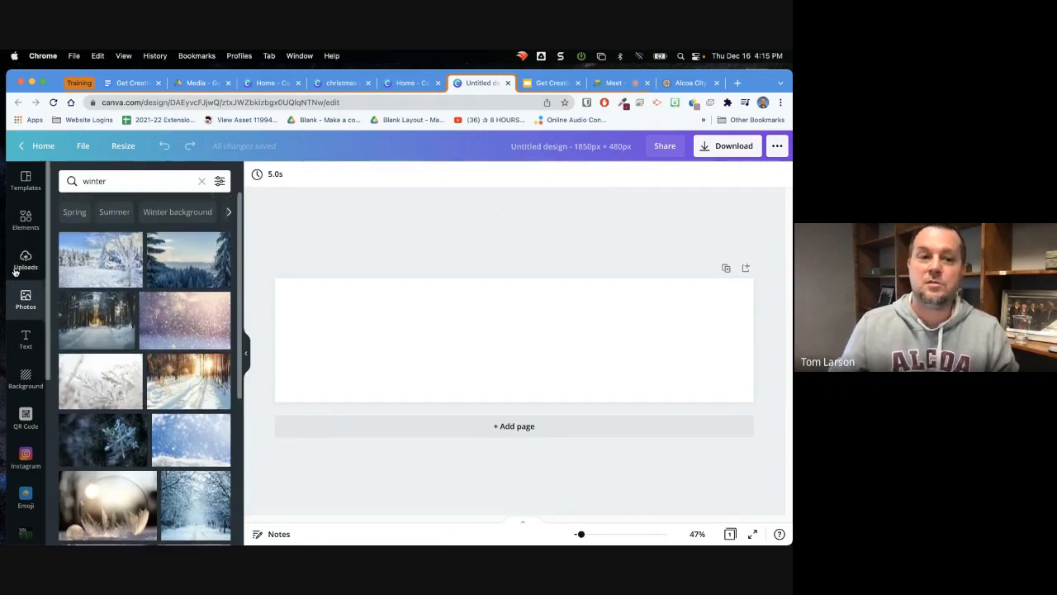
scroll(37, 380, "down", 5)
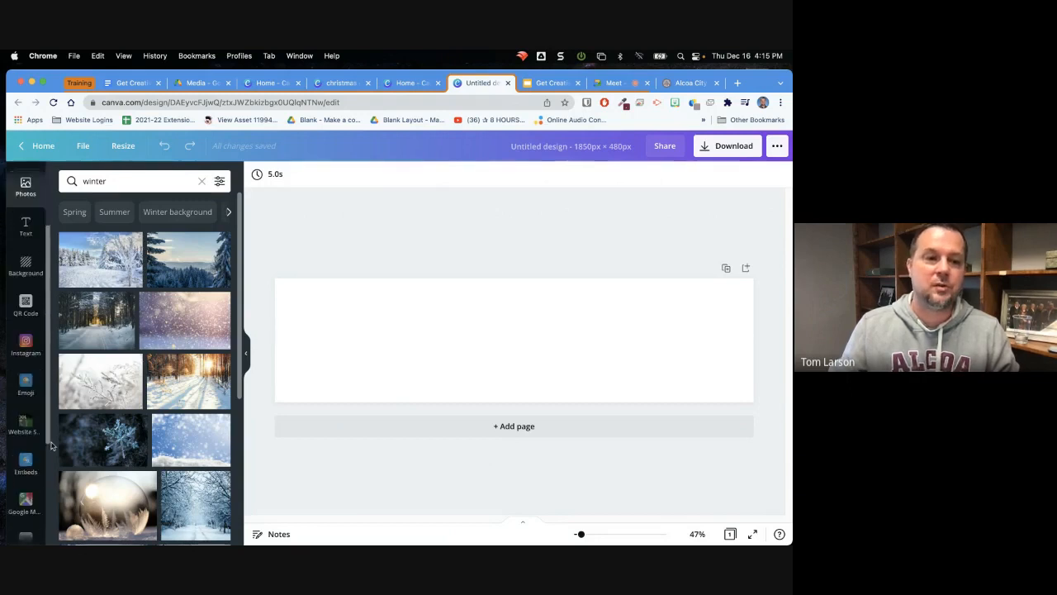
scroll(37, 512, "down", 3)
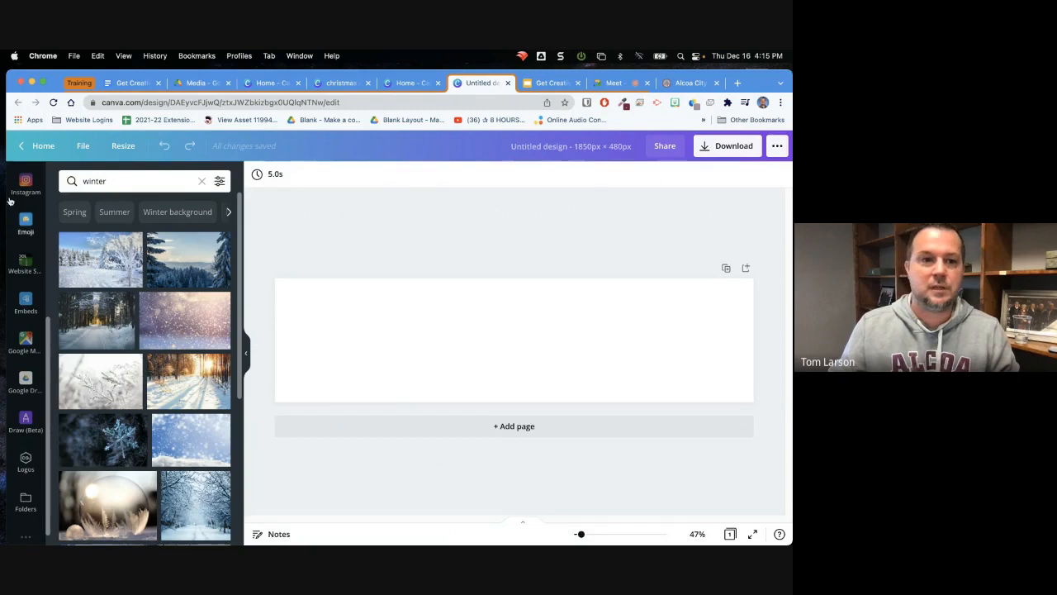
scroll(33, 331, "up", 8)
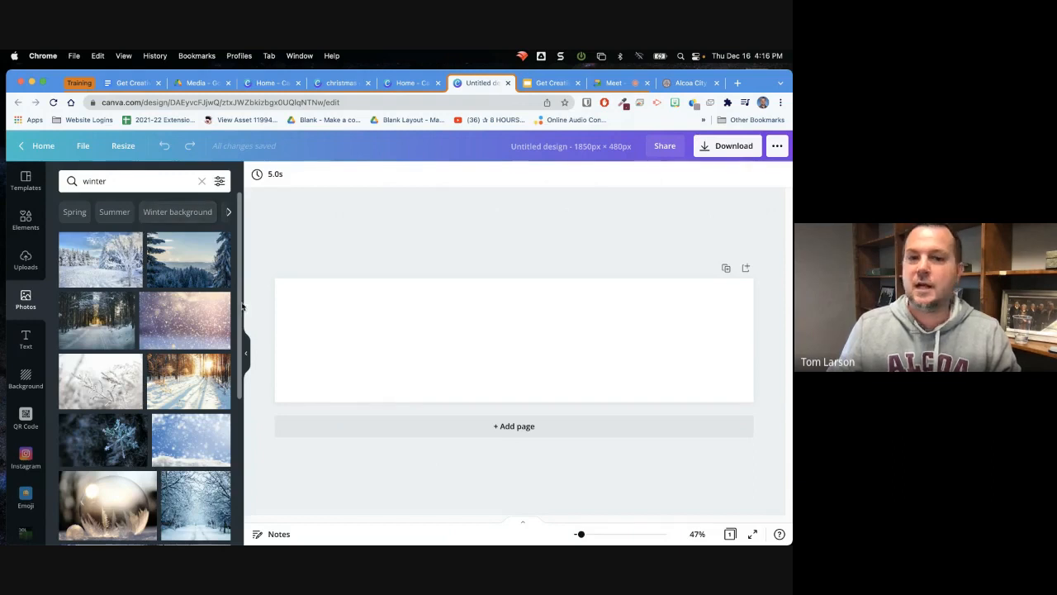
Try the purple falling-snow photo as the banner background, reposition it within its crop, and delete it
left_click_drag(241, 318, 238, 282)
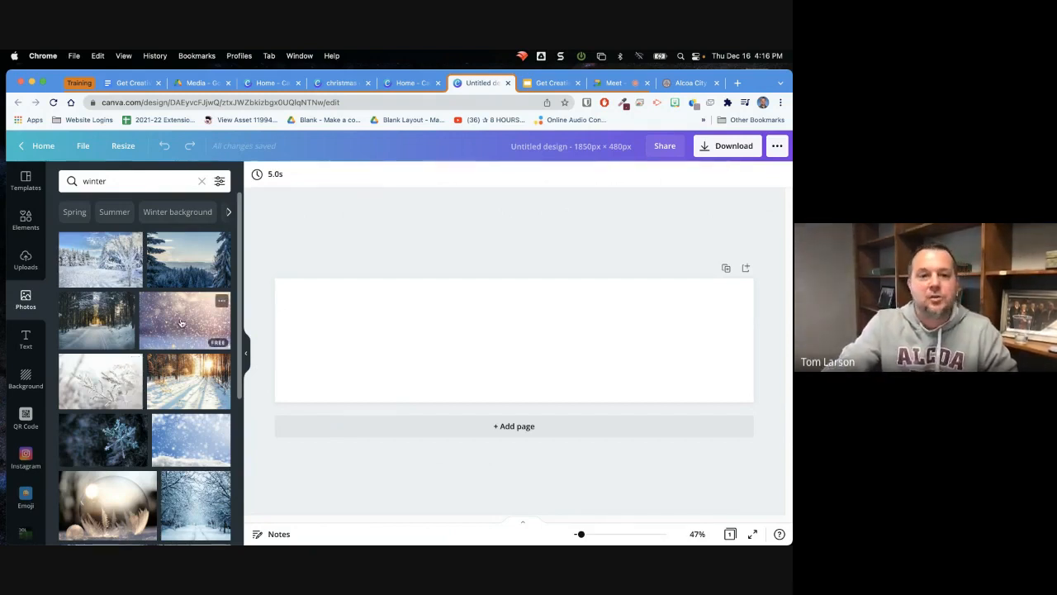
left_click_drag(182, 322, 285, 319)
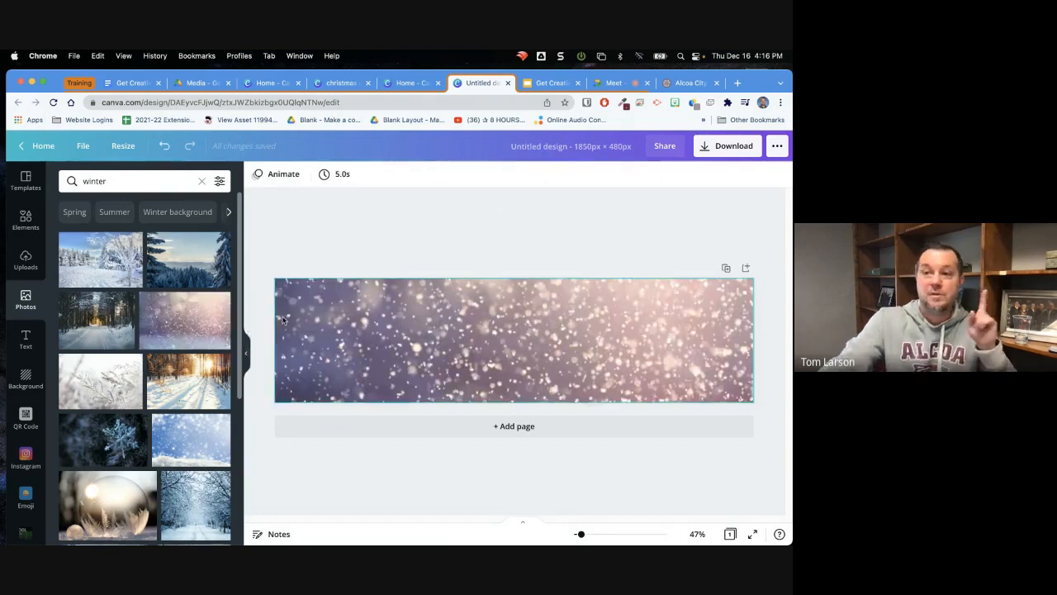
double_click(332, 315)
left_click_drag(343, 239, 353, 319)
left_click(272, 175)
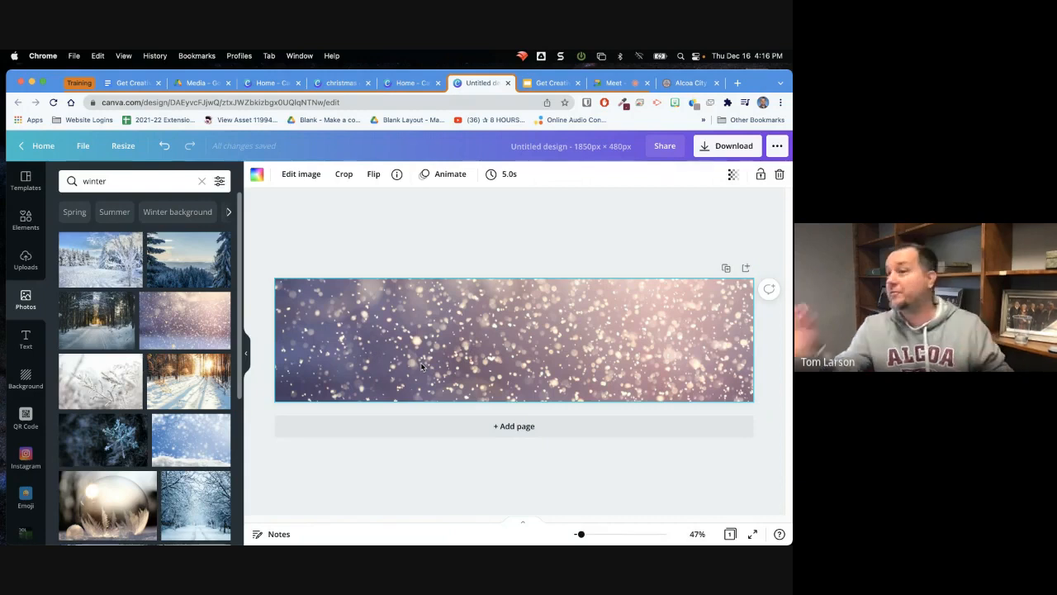
key("Delete")
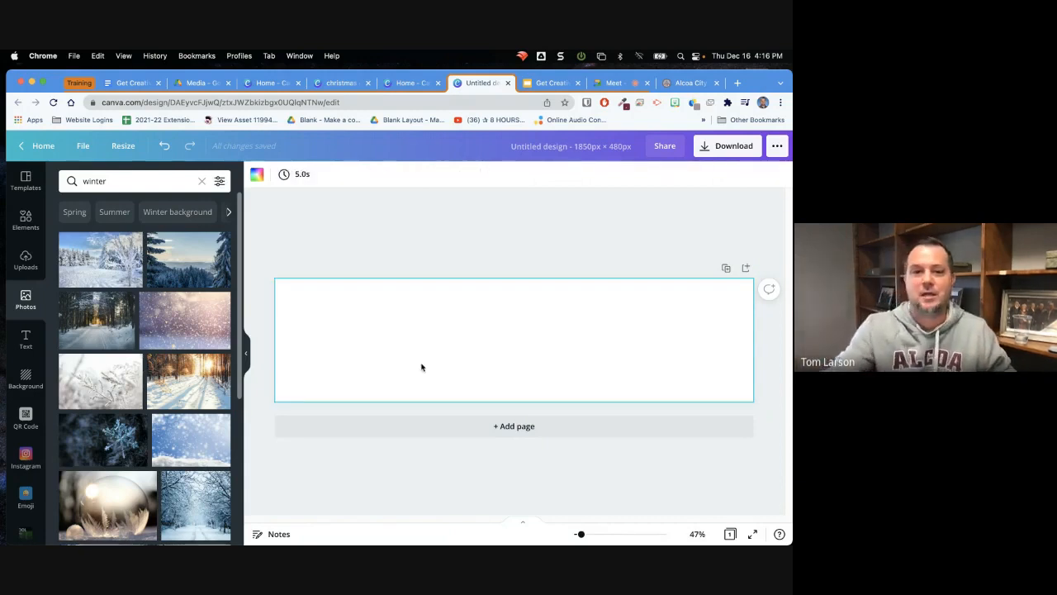
Fill the banner background with the purple falling-snow photo and shift the image slightly downward within its crop
left_click_drag(173, 322, 280, 326)
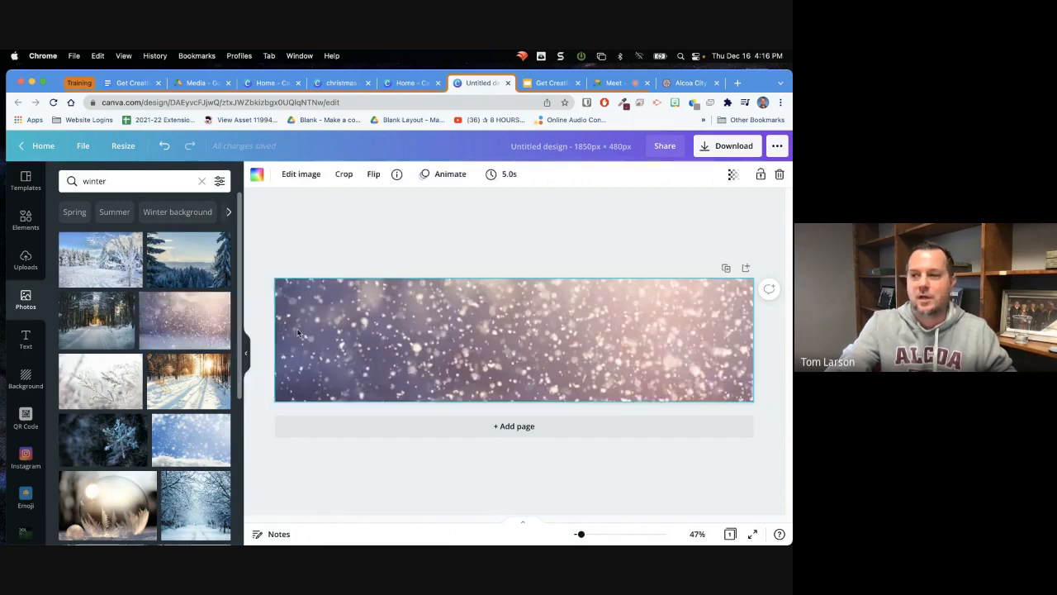
double_click(372, 336)
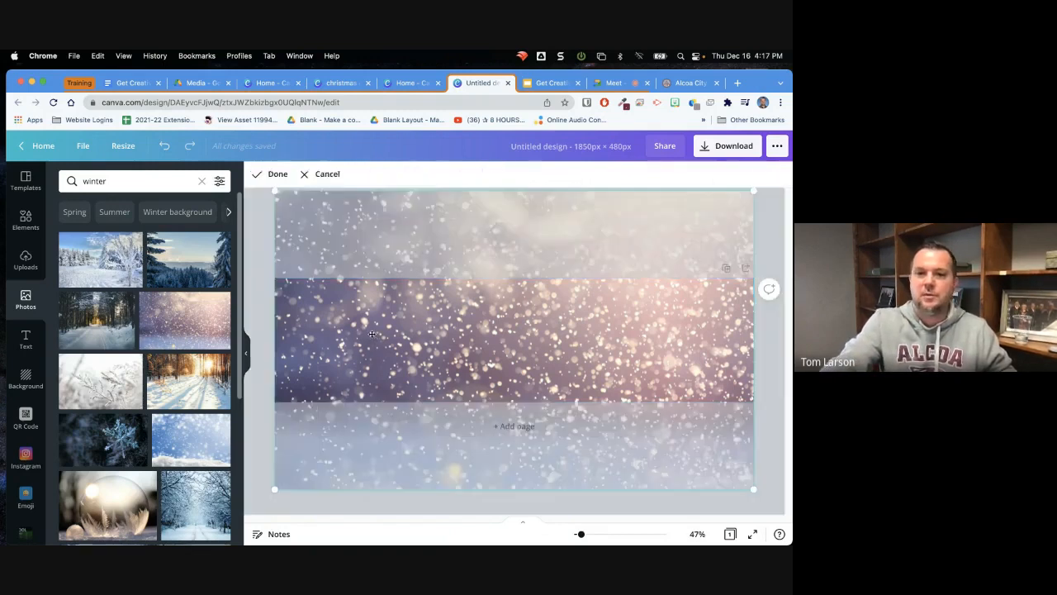
mouse_move(382, 334)
left_mouse_down()
mouse_move(388, 355)
mouse_move(394, 327)
mouse_move(392, 348)
left_mouse_up()
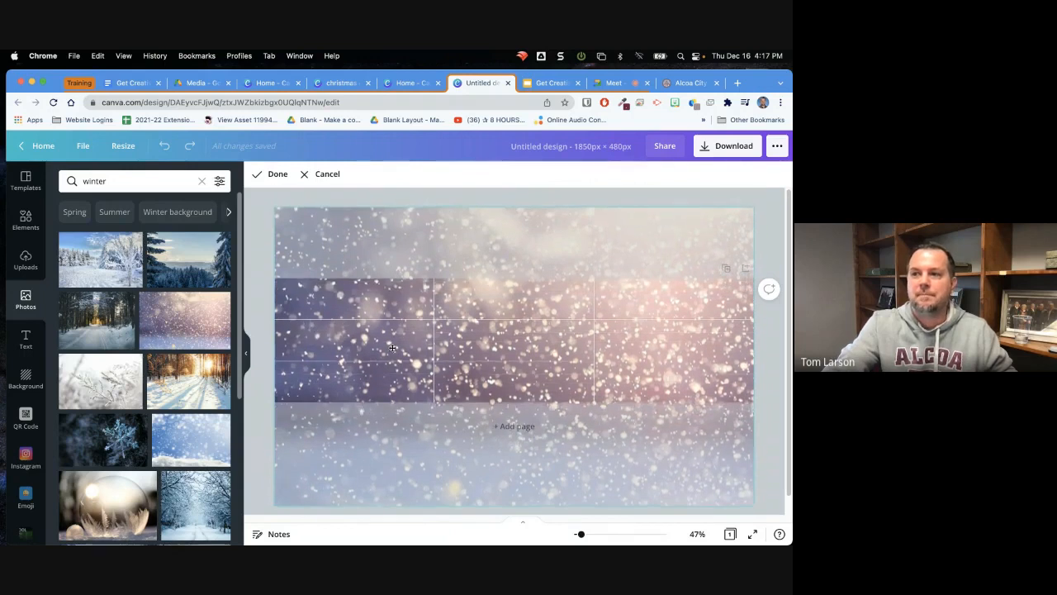
left_click_drag(392, 347, 392, 348)
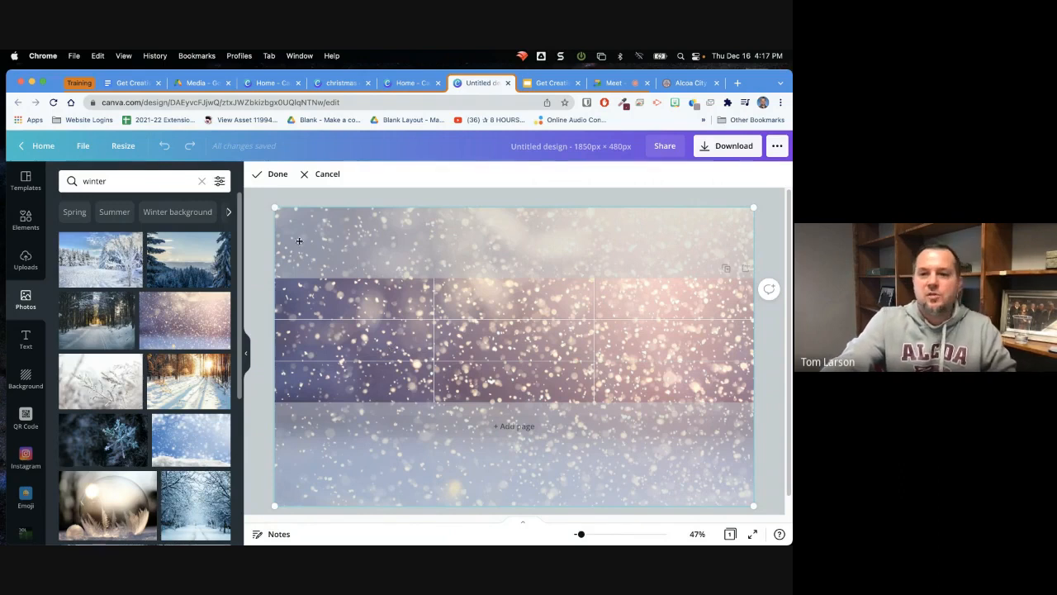
left_click(262, 174)
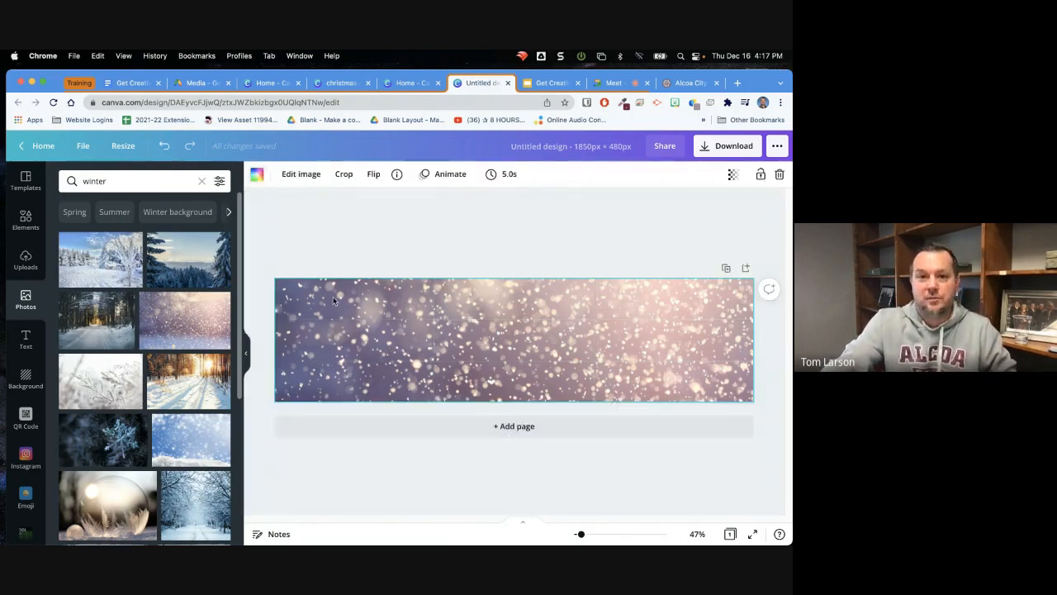
Examine the full set of image adjustments available for the snow background photo
left_click(301, 175)
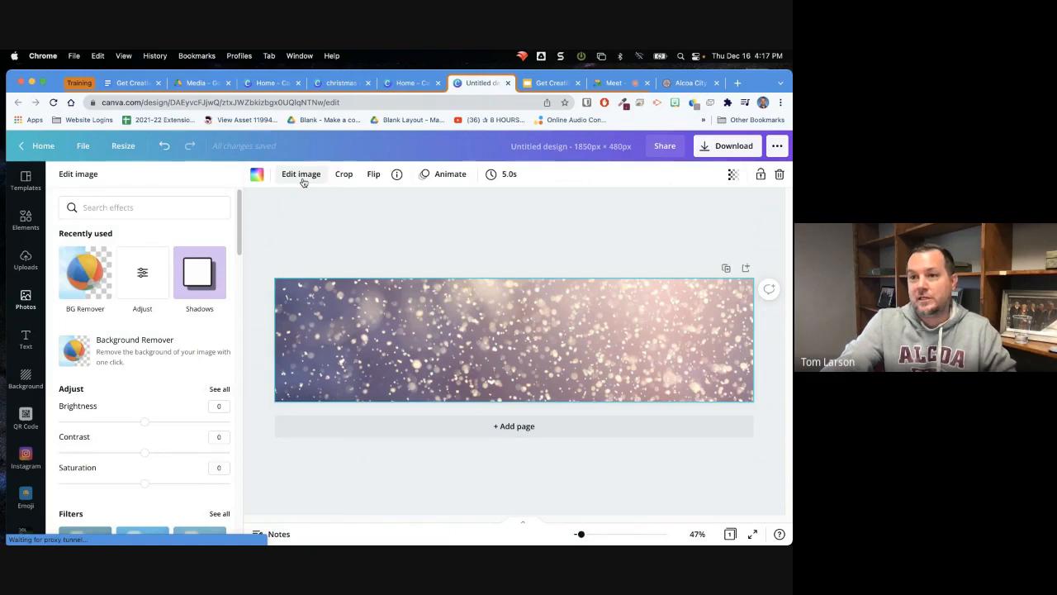
left_click_drag(239, 245, 238, 272)
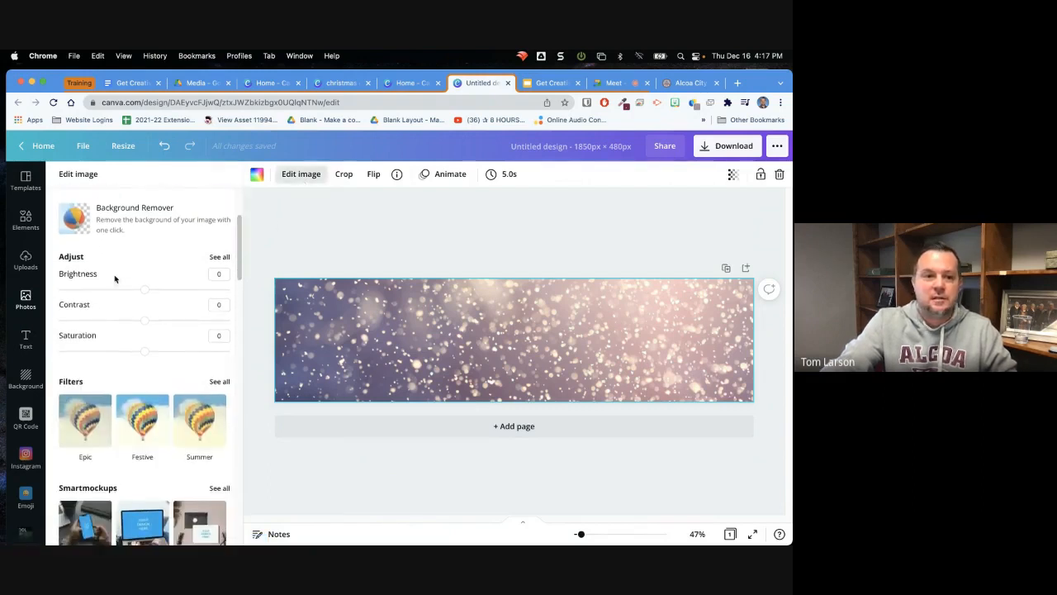
left_click(219, 257)
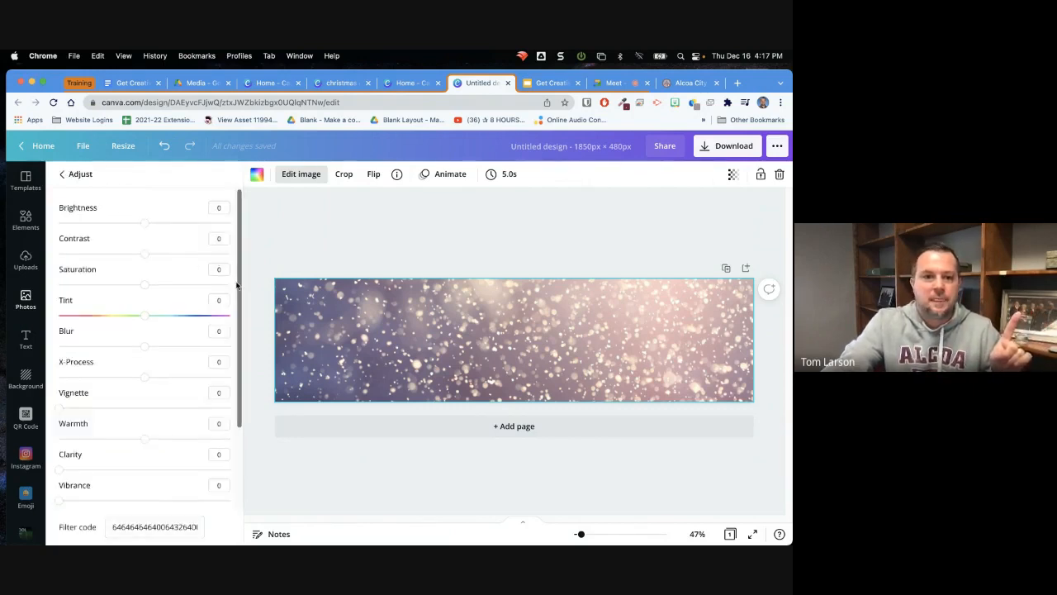
left_click_drag(239, 285, 259, 371)
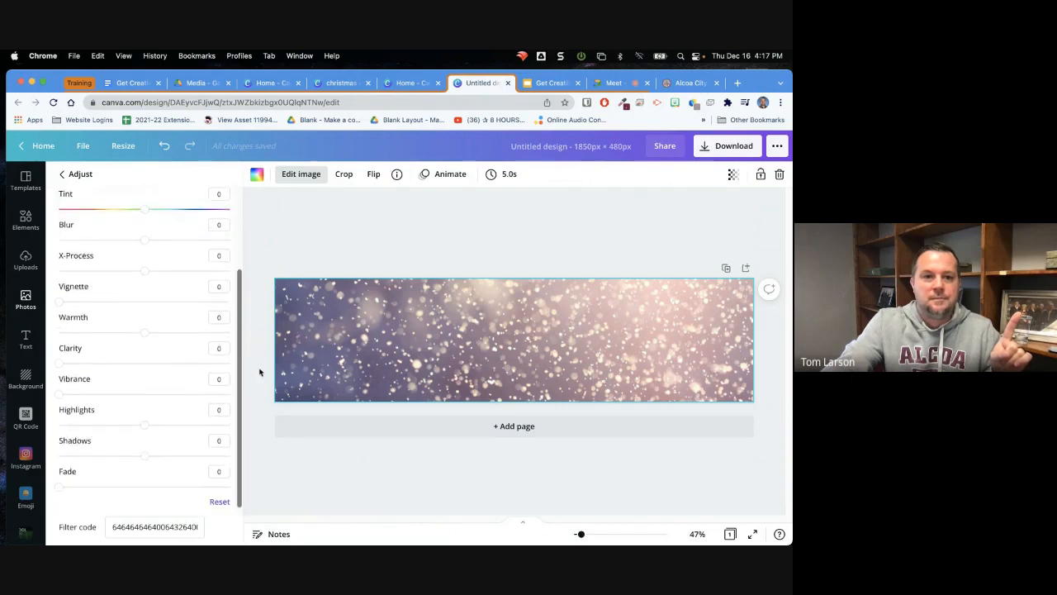
left_click(61, 176)
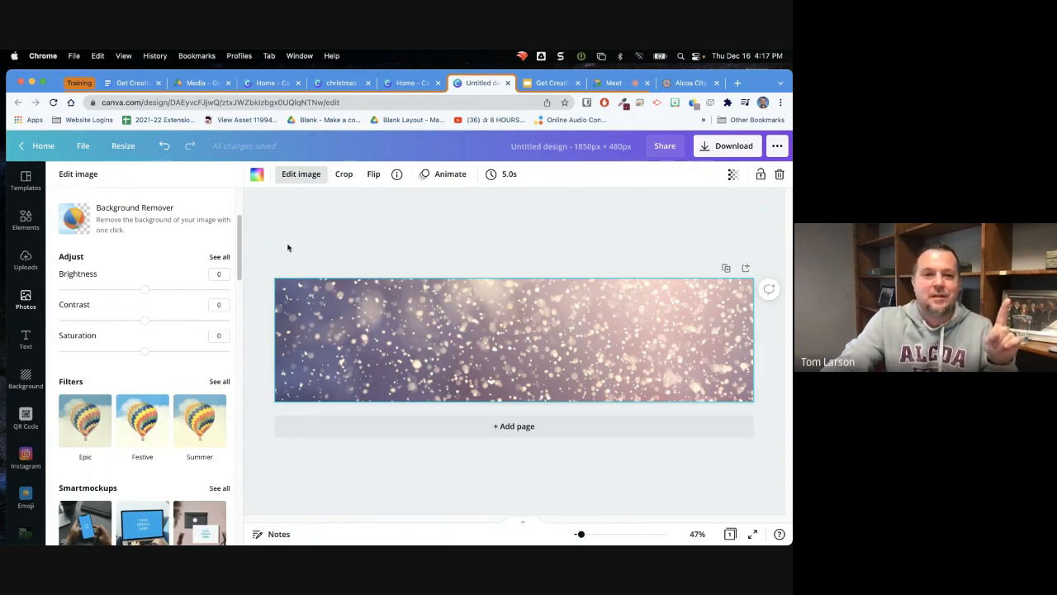
left_click(337, 253)
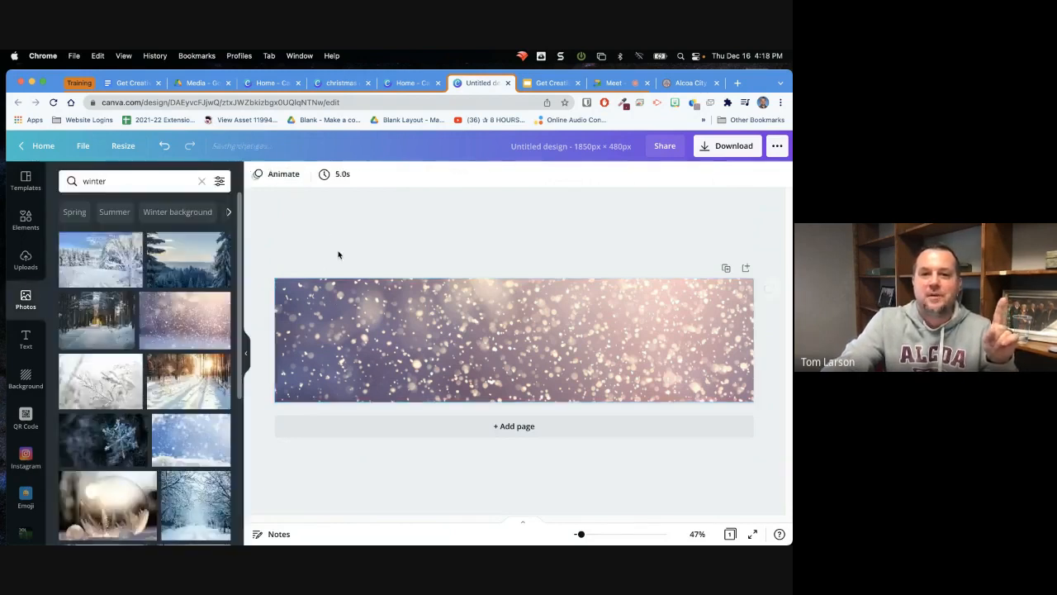
Set the snow background photo's vignette to 71 and browse the remaining image effects
left_click(383, 330)
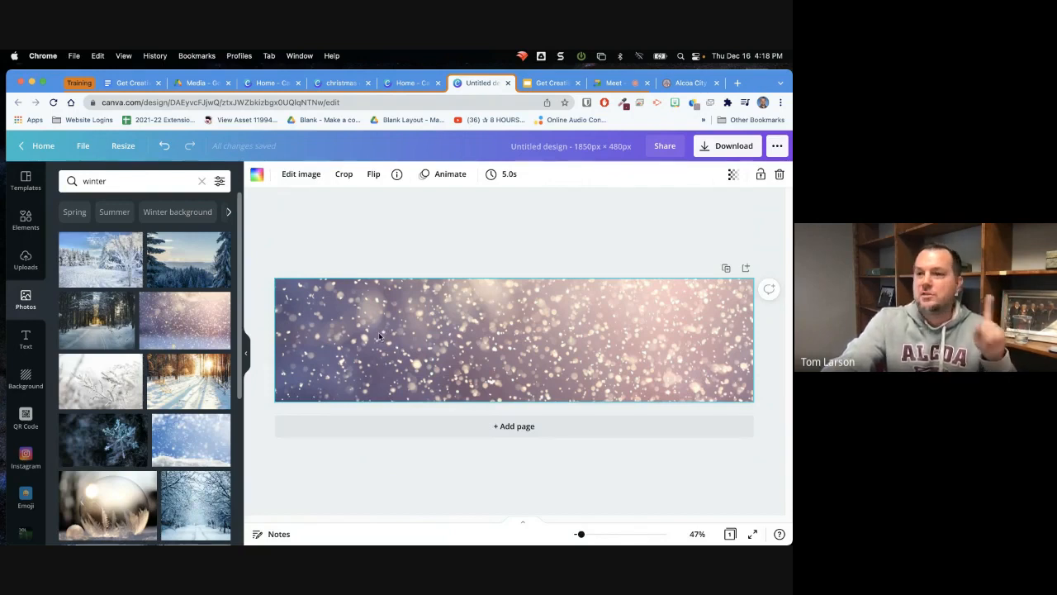
left_click(301, 175)
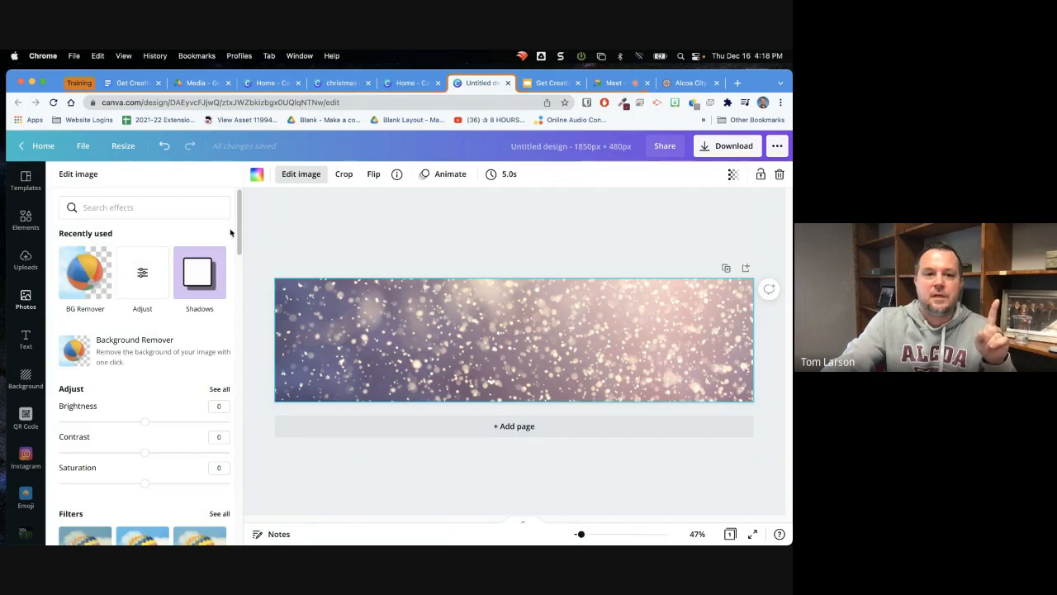
left_click_drag(238, 226, 239, 250)
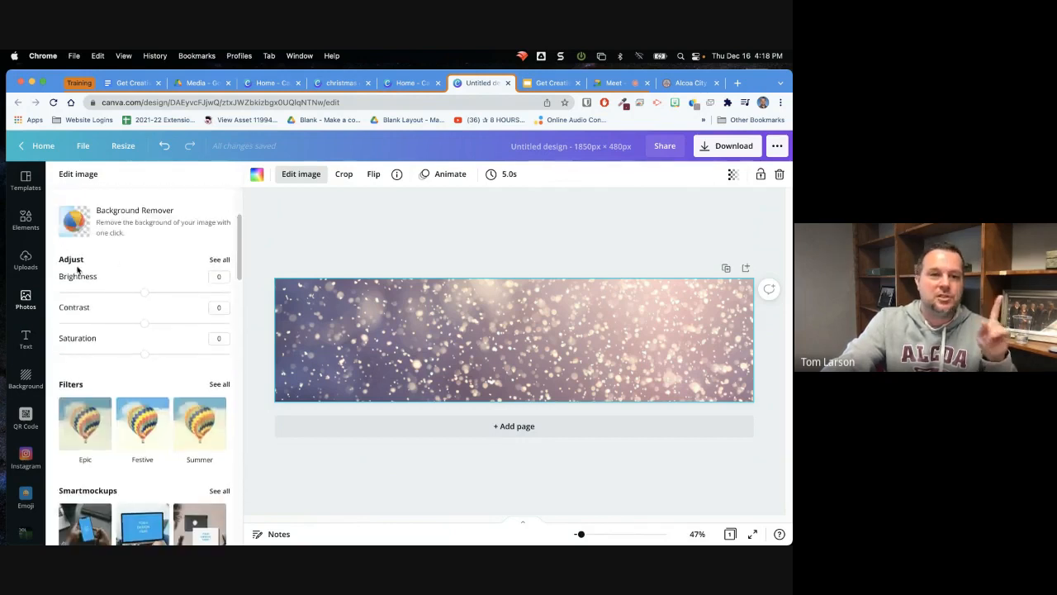
left_click(219, 260)
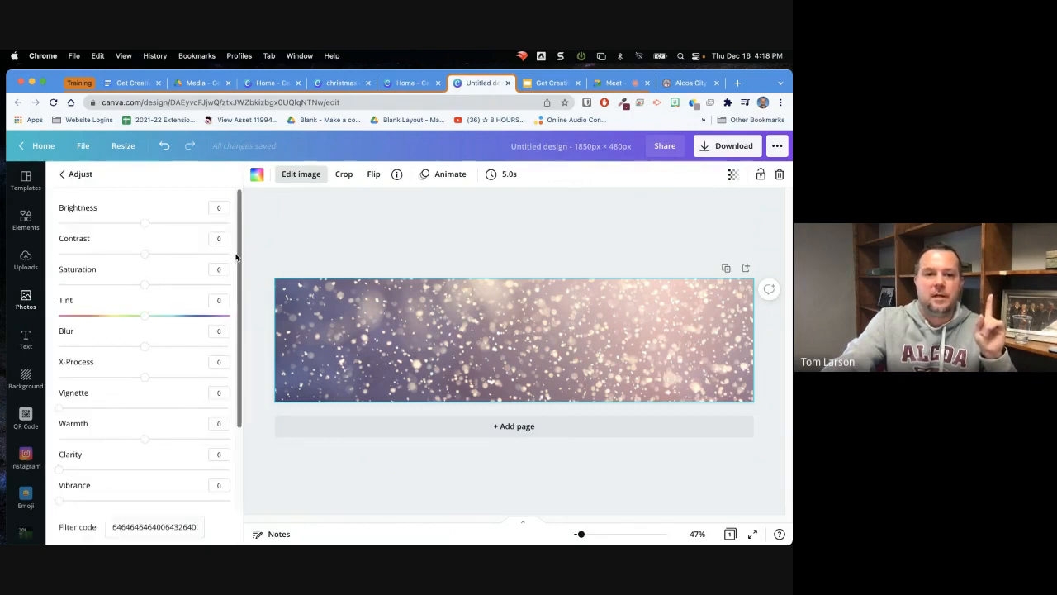
left_click_drag(238, 253, 259, 344)
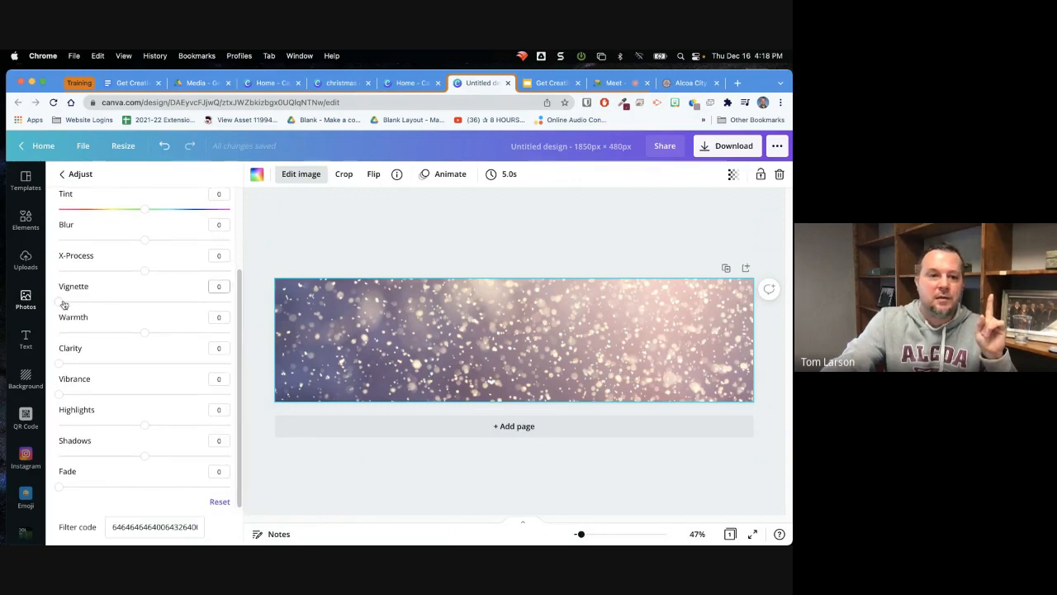
left_click_drag(61, 302, 180, 301)
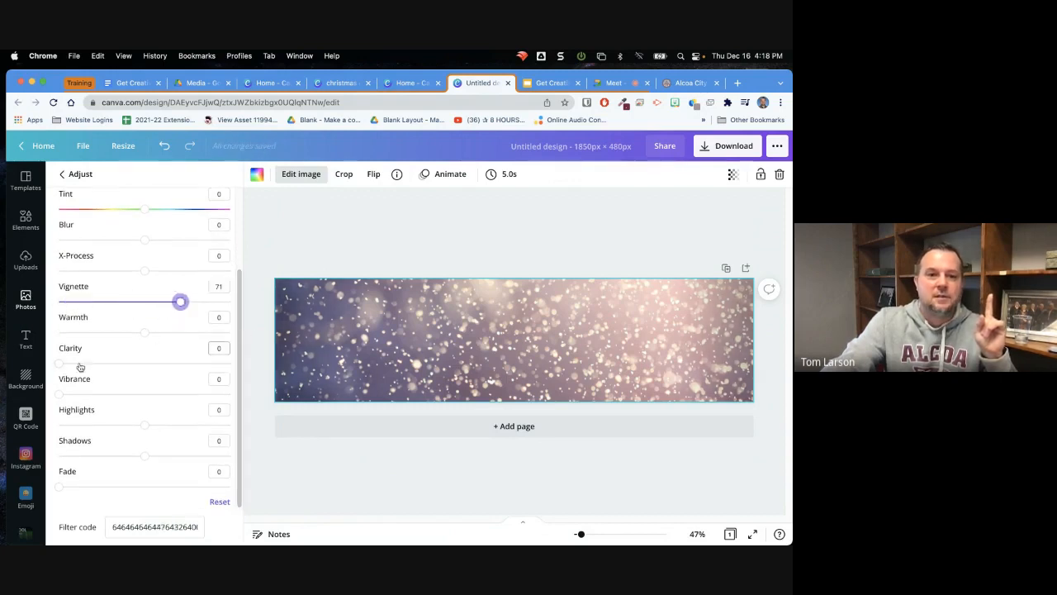
mouse_move(62, 366)
left_mouse_down()
mouse_move(134, 366)
mouse_move(58, 364)
left_mouse_up()
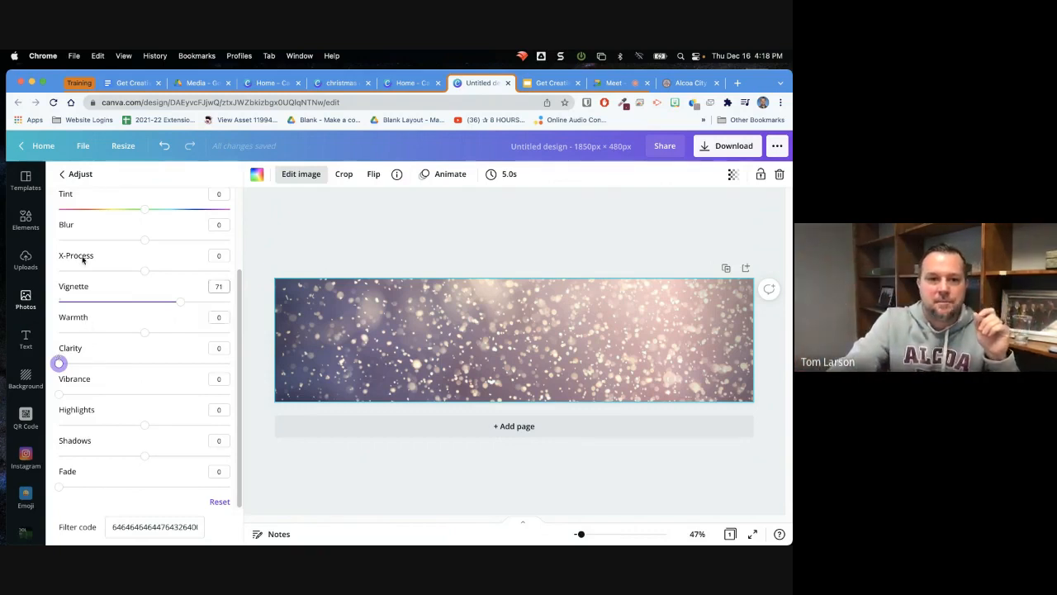
left_click(62, 174)
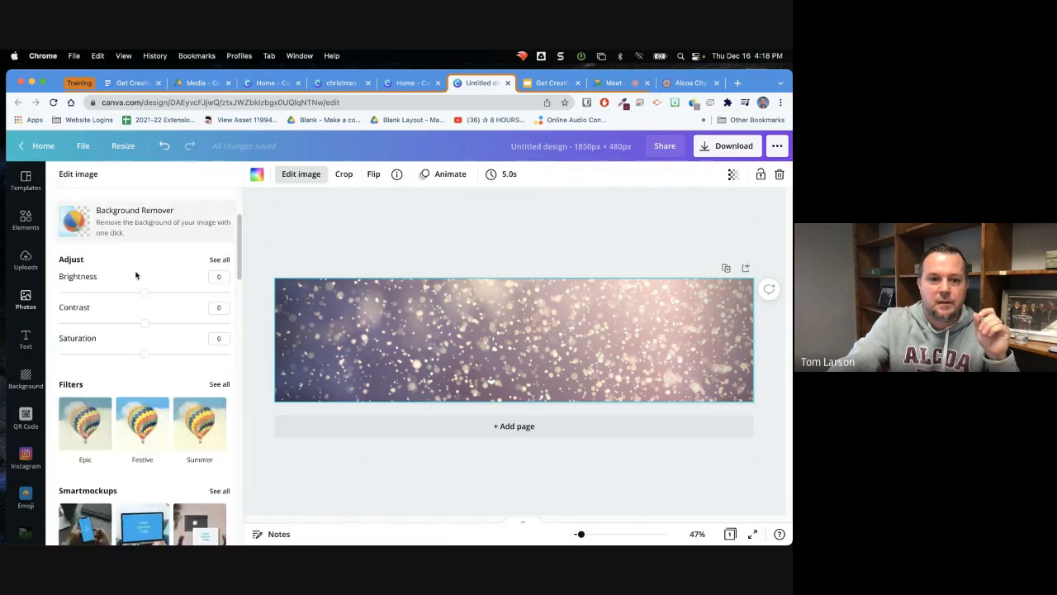
scroll(240, 281, "down", 3)
left_click_drag(241, 284, 237, 213)
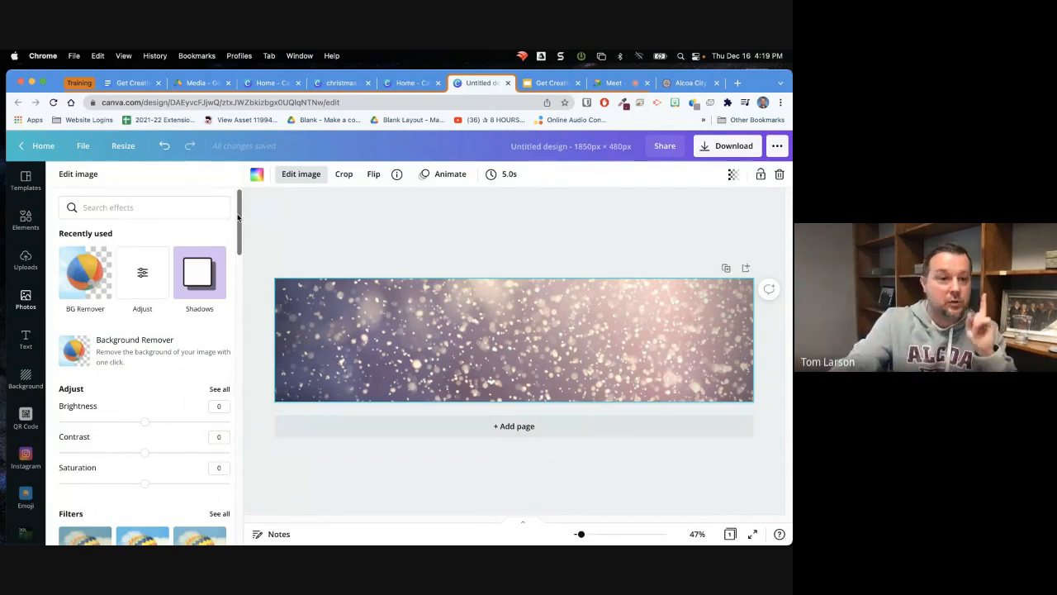
Browse the element categories down to the full frames collection and place a circular frame on the banner
left_click(16, 218)
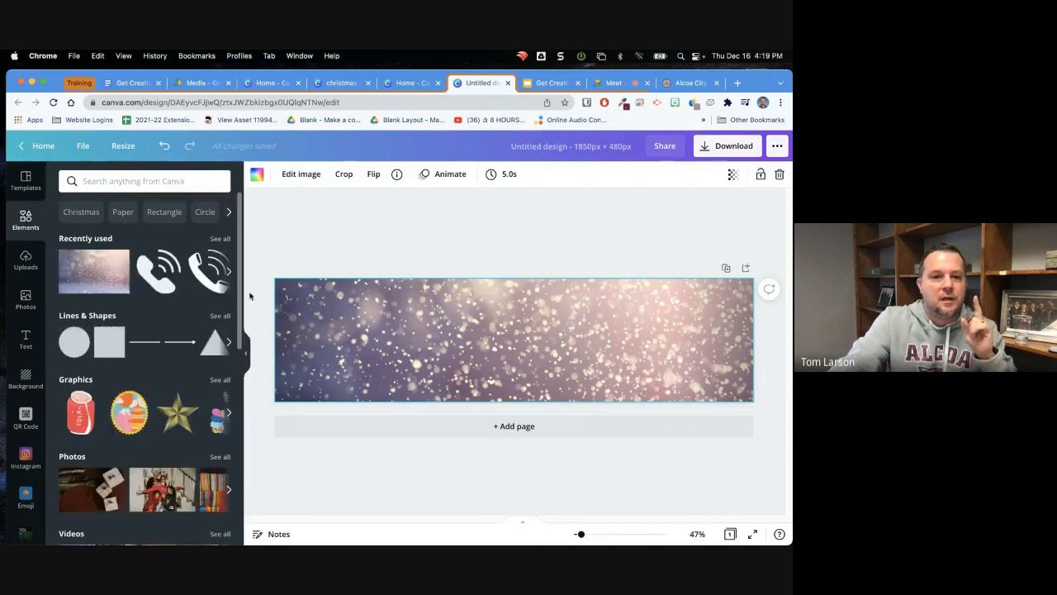
left_click_drag(239, 278, 256, 485)
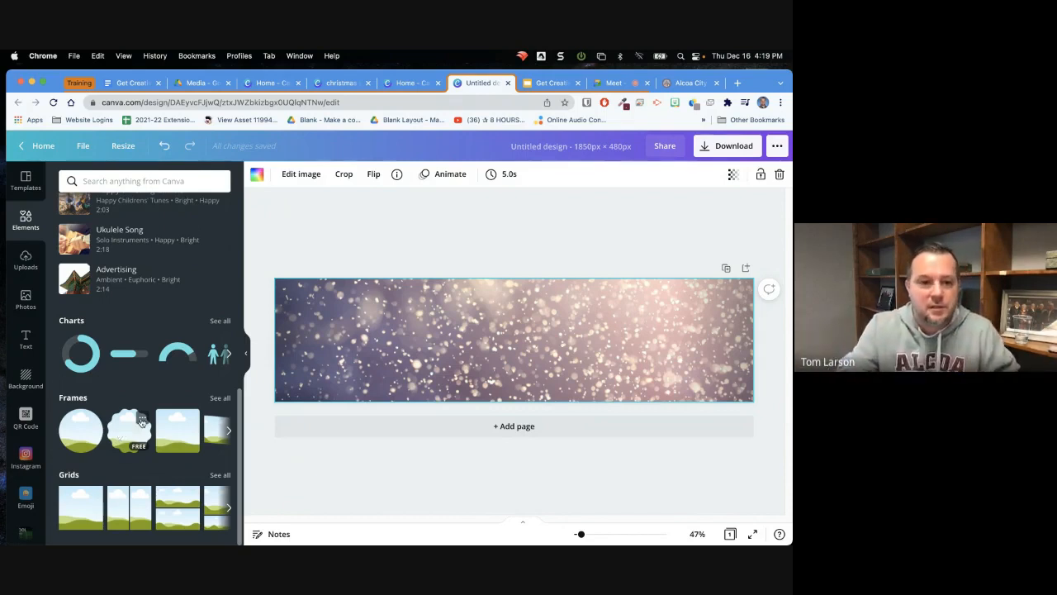
left_click(219, 398)
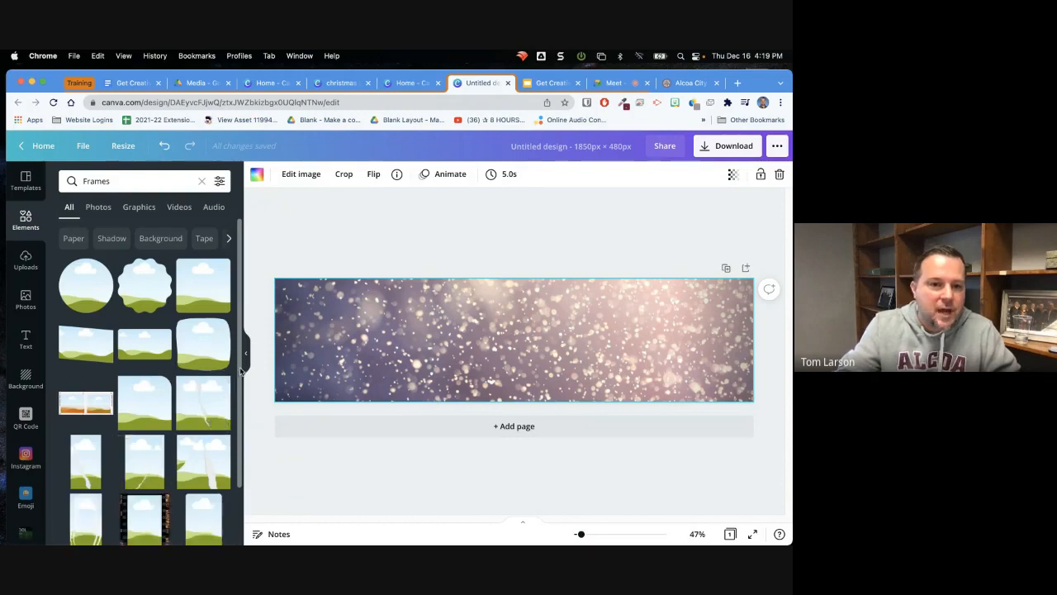
scroll(239, 405, "down", 2)
scroll(242, 417, "up", 3)
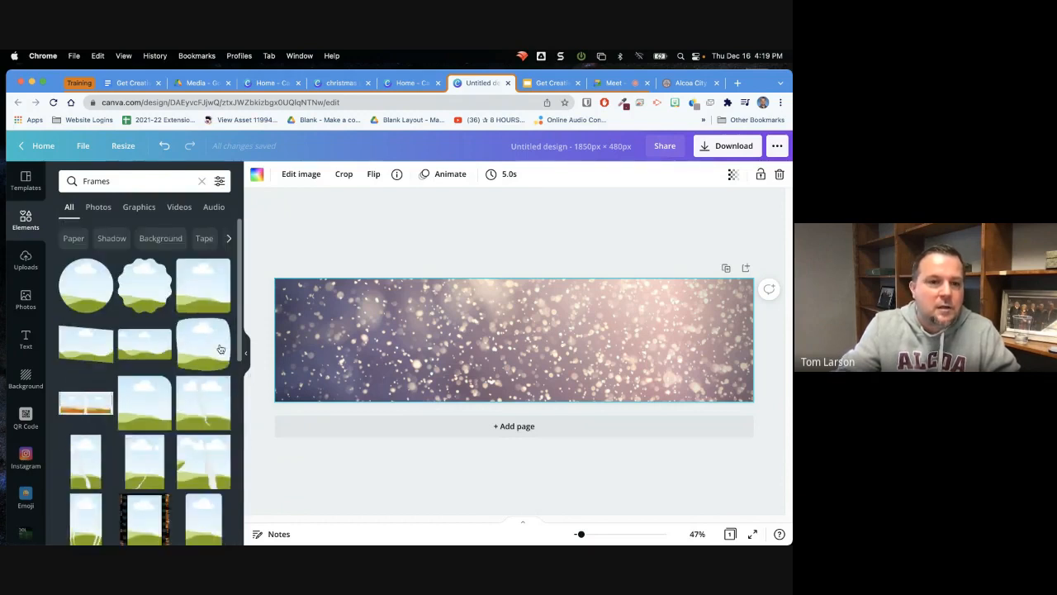
left_click_drag(99, 284, 415, 325)
Fill the circular frame with the uploaded portrait of the man in the blue sweater, then enlarge it and move it toward the banner's left end
left_click(25, 260)
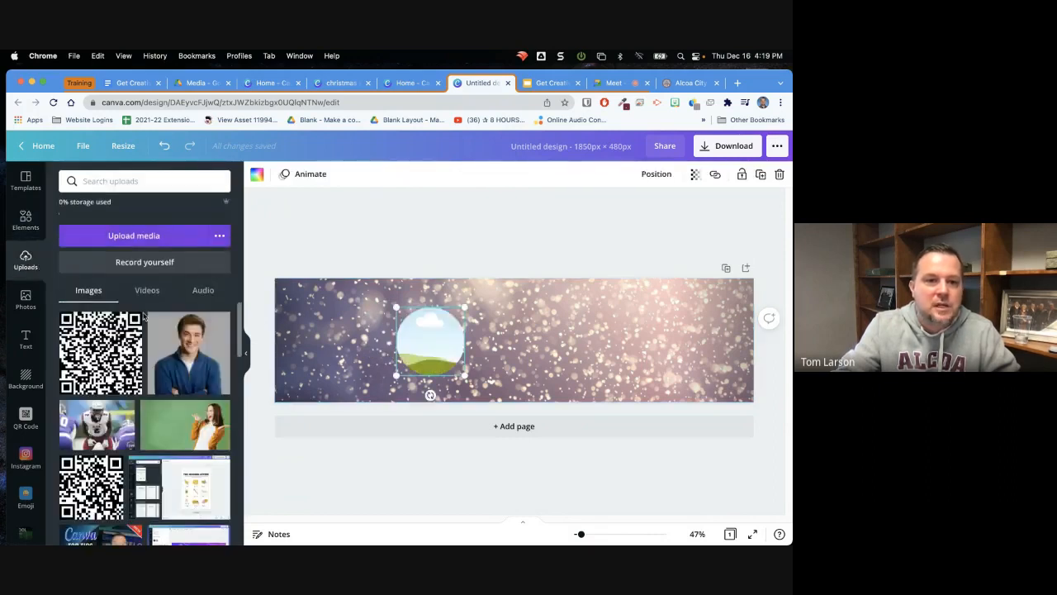
left_click_drag(195, 358, 438, 361)
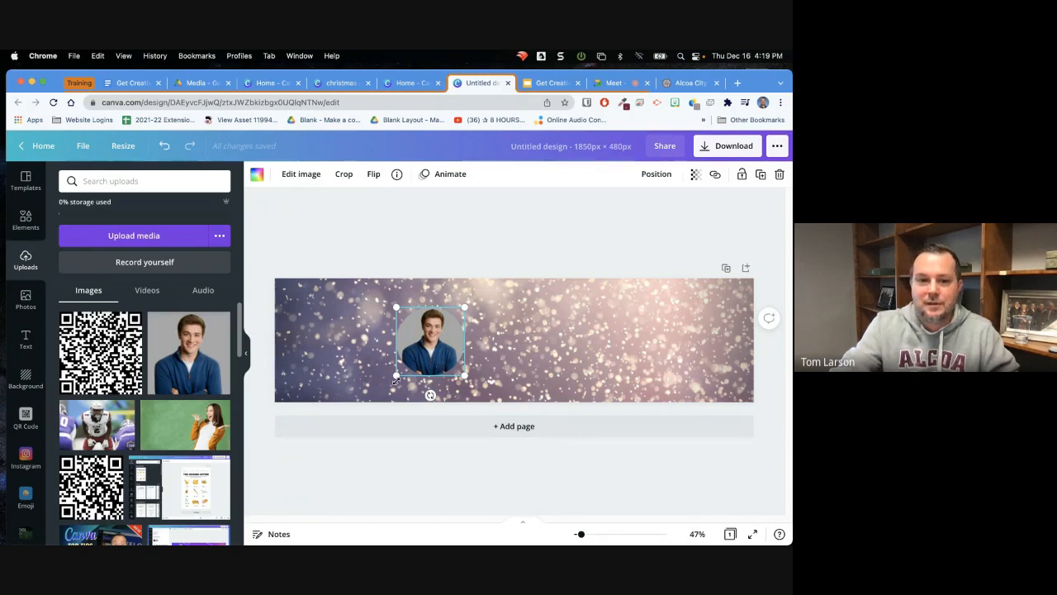
left_click_drag(397, 374, 379, 393)
left_click_drag(285, 472, 342, 428)
left_click_drag(395, 352, 356, 328)
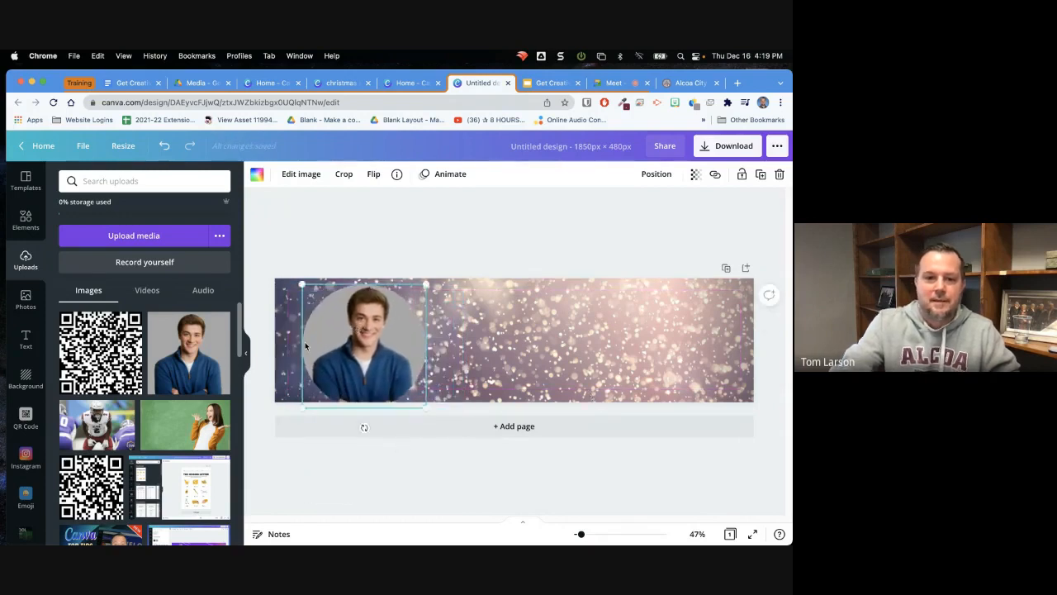
Clear the portrait from the circular frame, look through the uploaded images, and delete the empty frame from the banner
key("Delete")
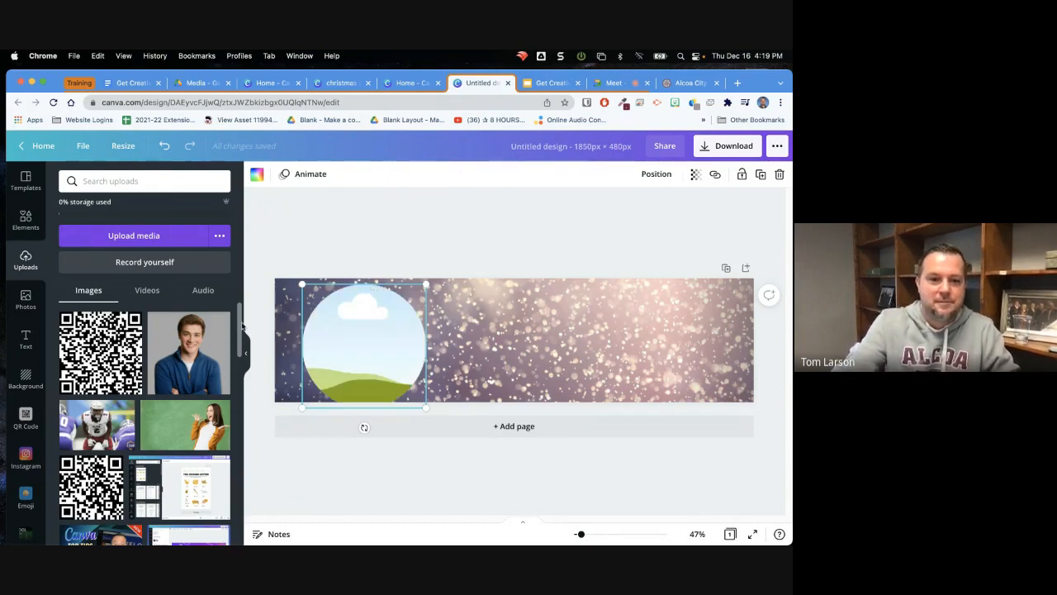
scroll(237, 431, "down", 5)
left_click_drag(238, 432, 243, 341)
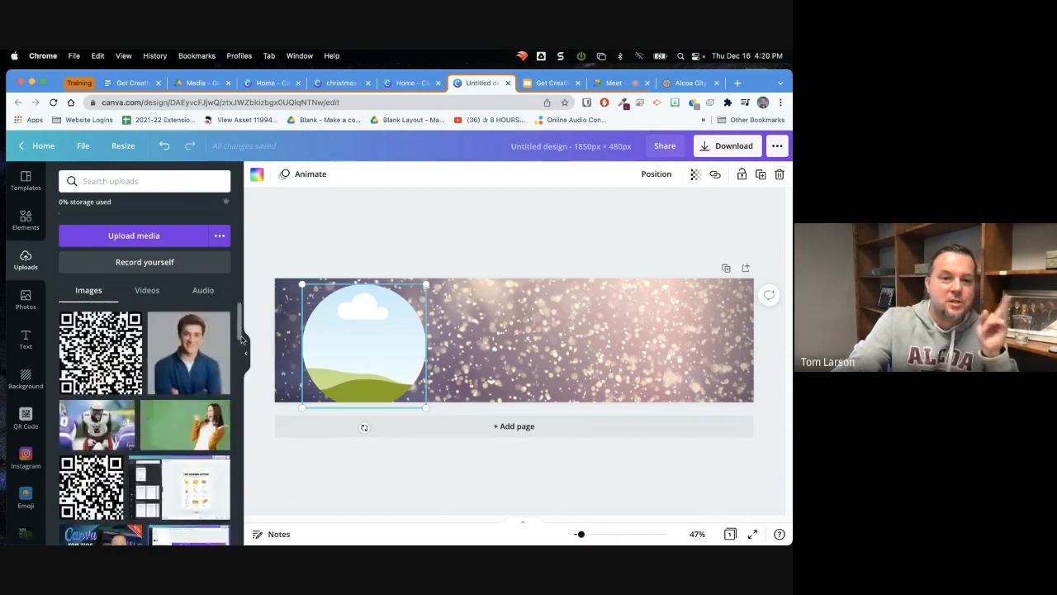
key("Delete")
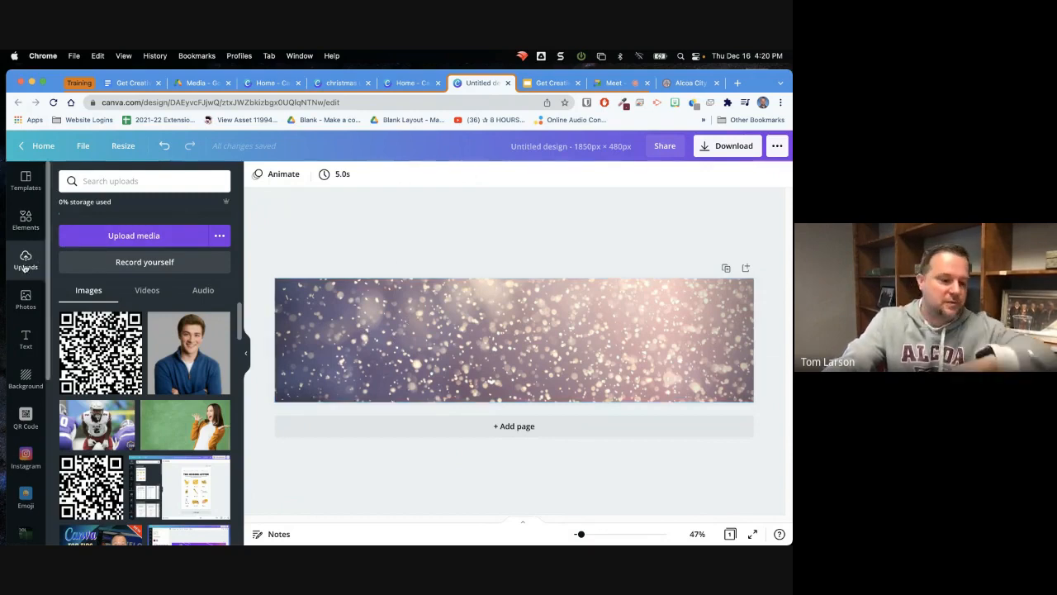
Upload ACS-Seal.png from the Downloads folder to the image uploads
left_click(127, 240)
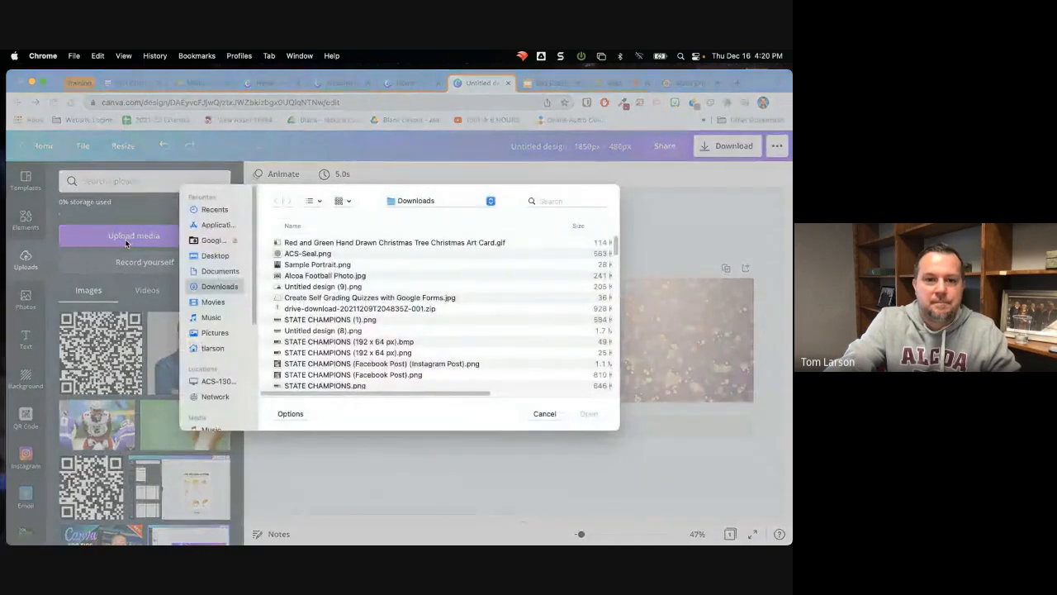
left_click(293, 256)
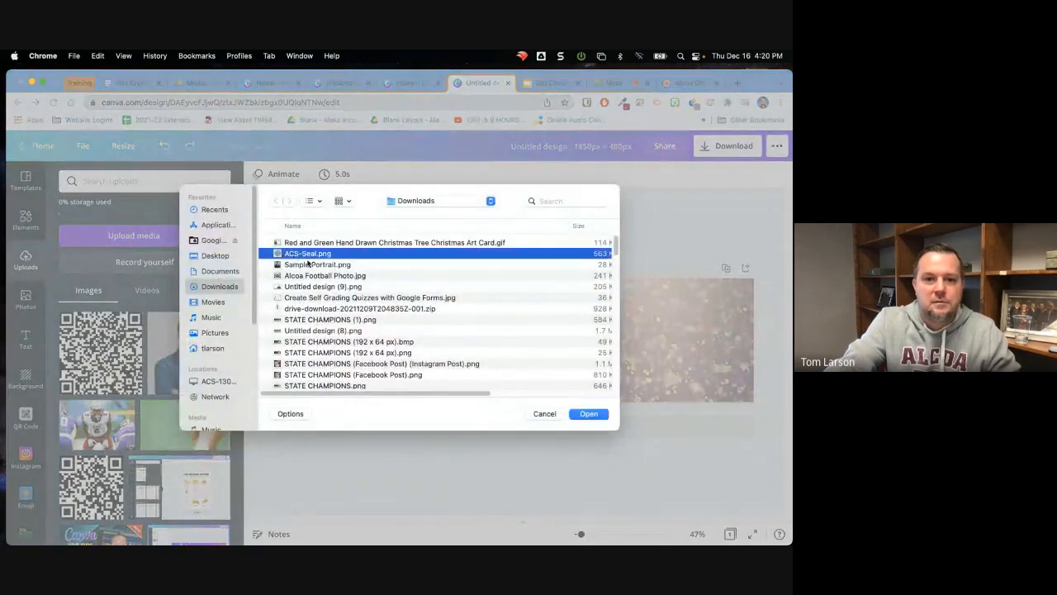
left_click(587, 414)
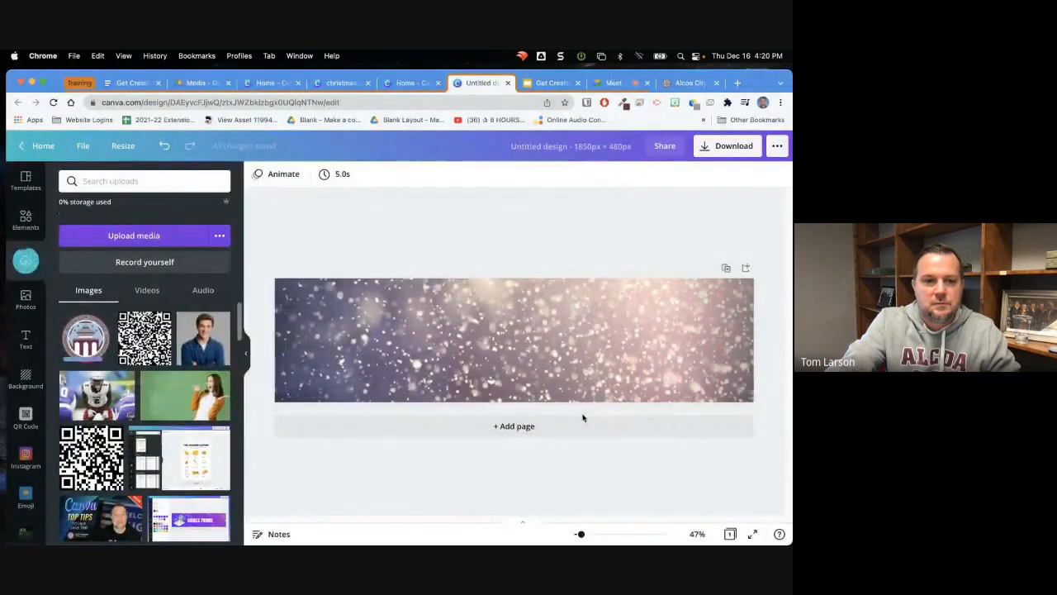
Show the training document and the Media folder in Google Drive that holds the sample images, and return to the banner design
left_click(125, 84)
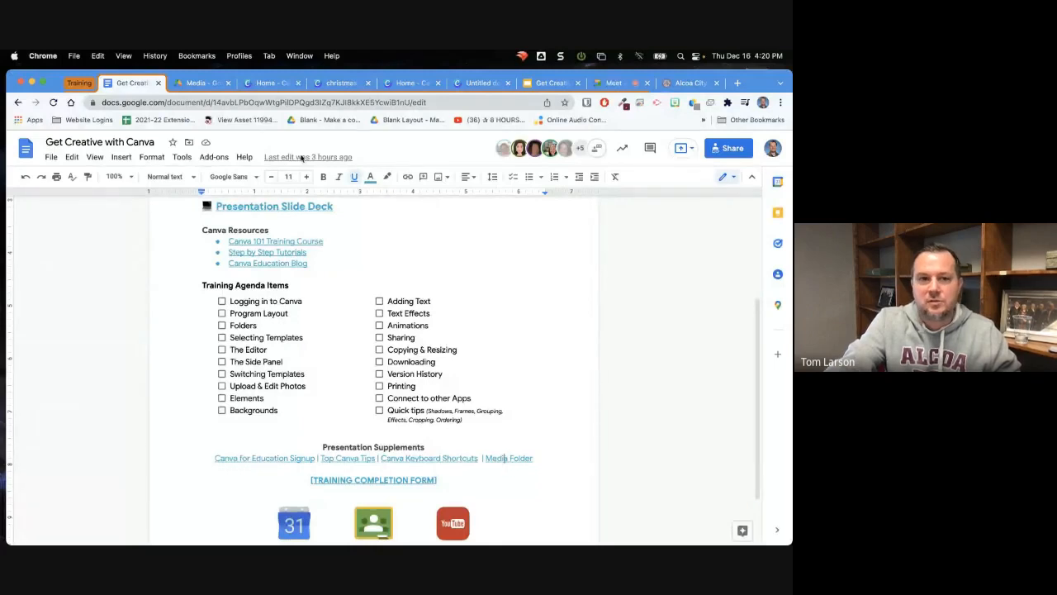
left_click(182, 84)
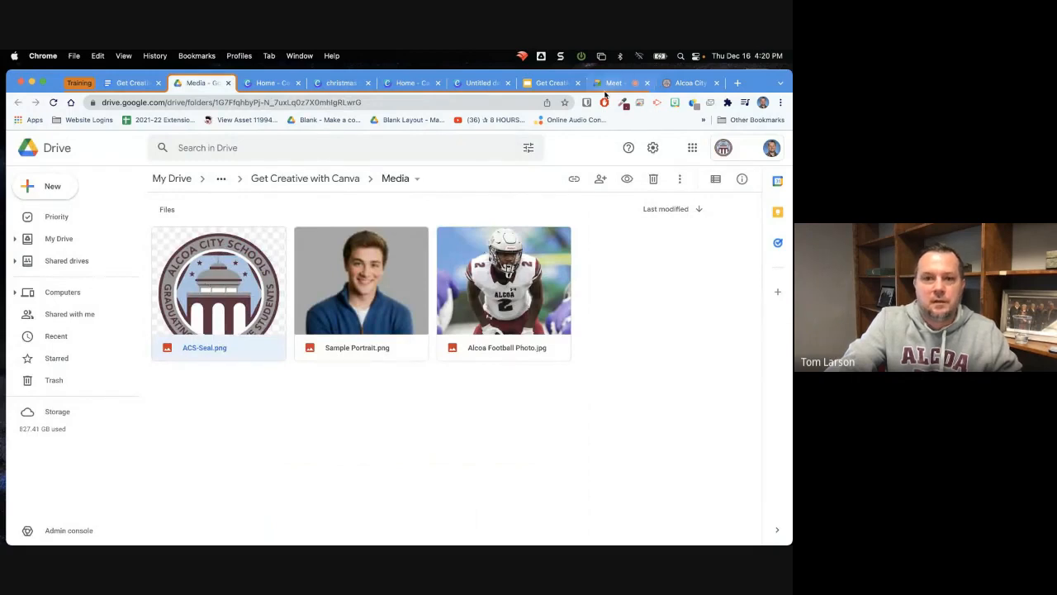
left_click(477, 84)
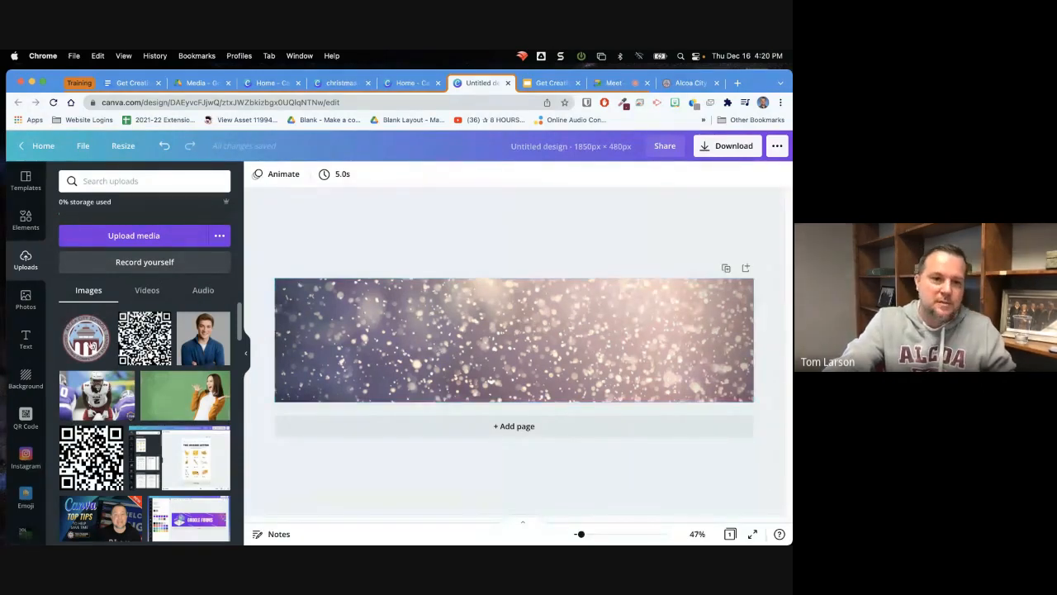
Place the uploaded school seal on the banner and move it toward the banner's left end
left_click(88, 345)
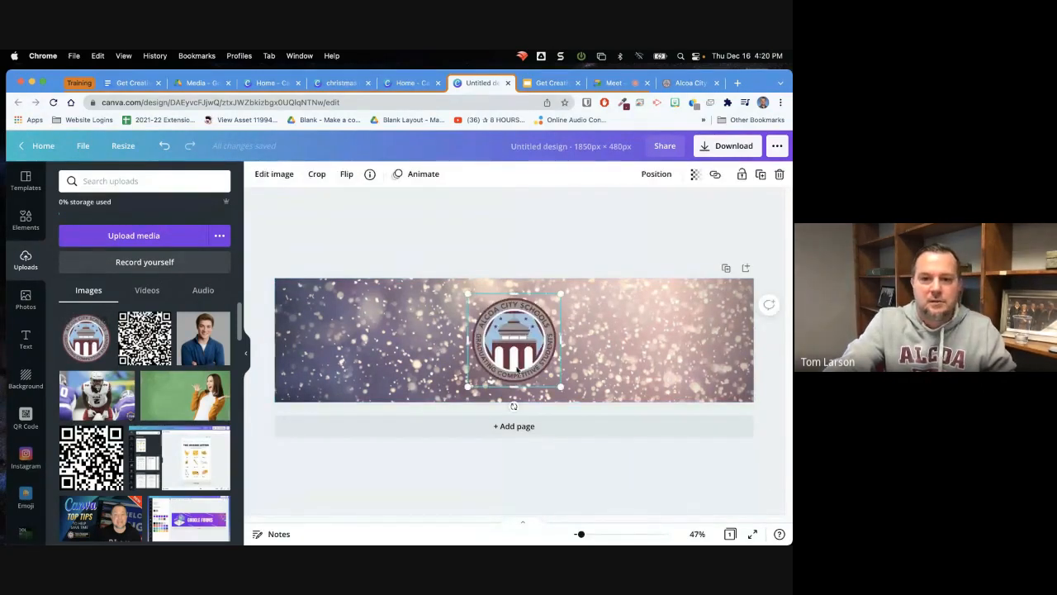
left_click_drag(512, 340, 362, 339)
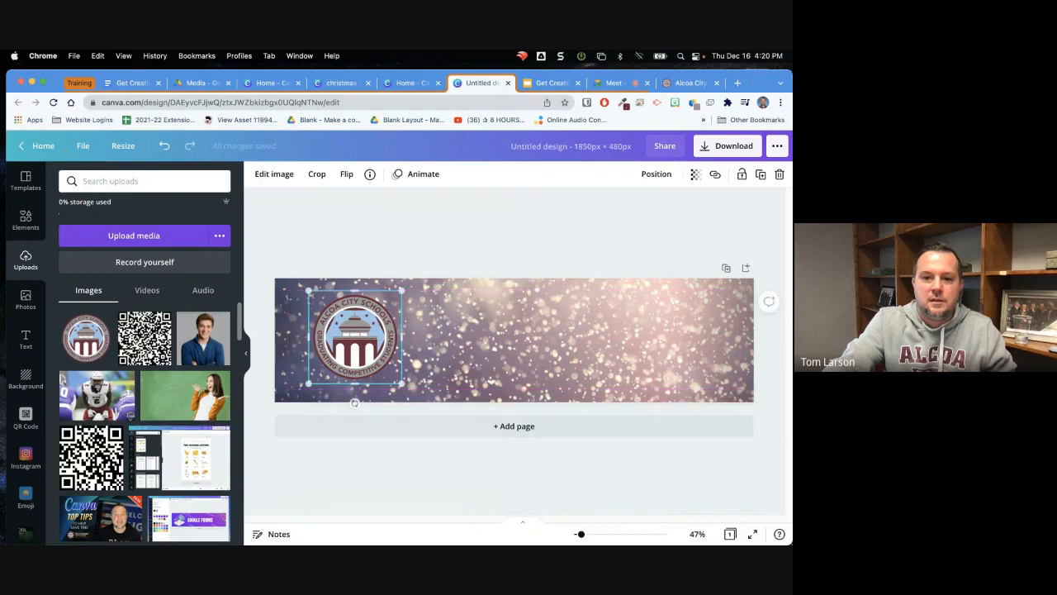
left_click(245, 352)
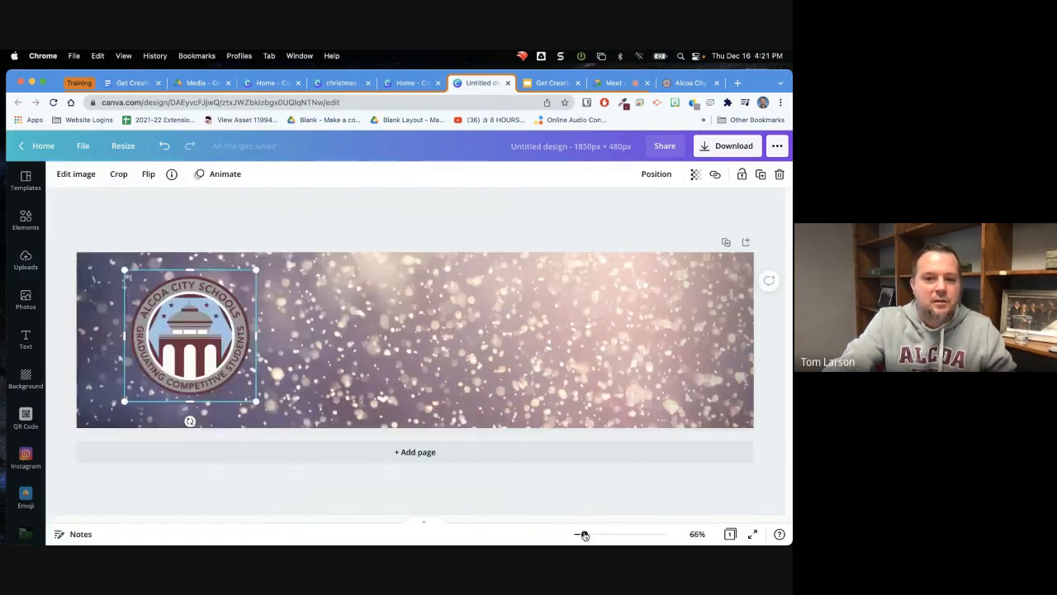
mouse_move(584, 534)
left_mouse_down()
mouse_move(597, 533)
mouse_move(579, 532)
mouse_move(585, 526)
left_mouse_up()
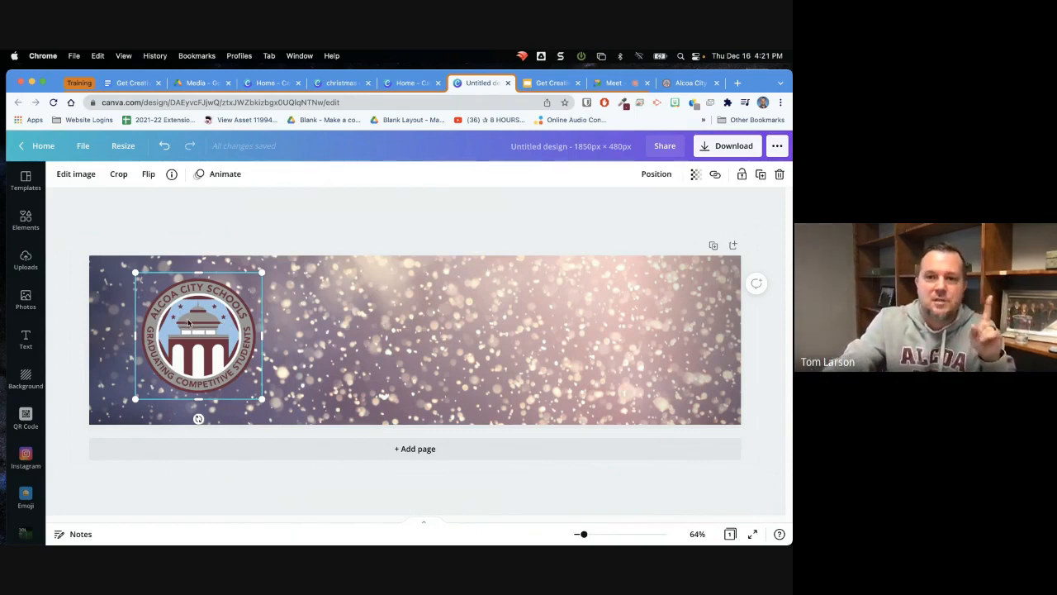
Examine the seal's transparency setting and browse the element categories down to charts, frames and grids
left_click(695, 175)
mouse_move(658, 208)
left_mouse_down()
mouse_move(604, 207)
mouse_move(661, 216)
left_mouse_up()
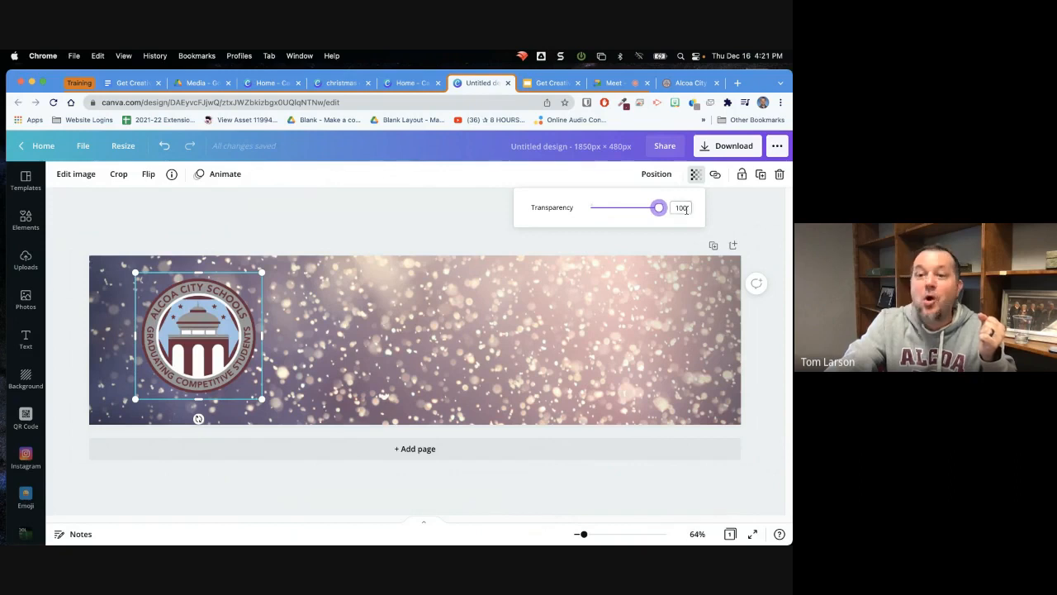
left_click(29, 227)
left_click(28, 225)
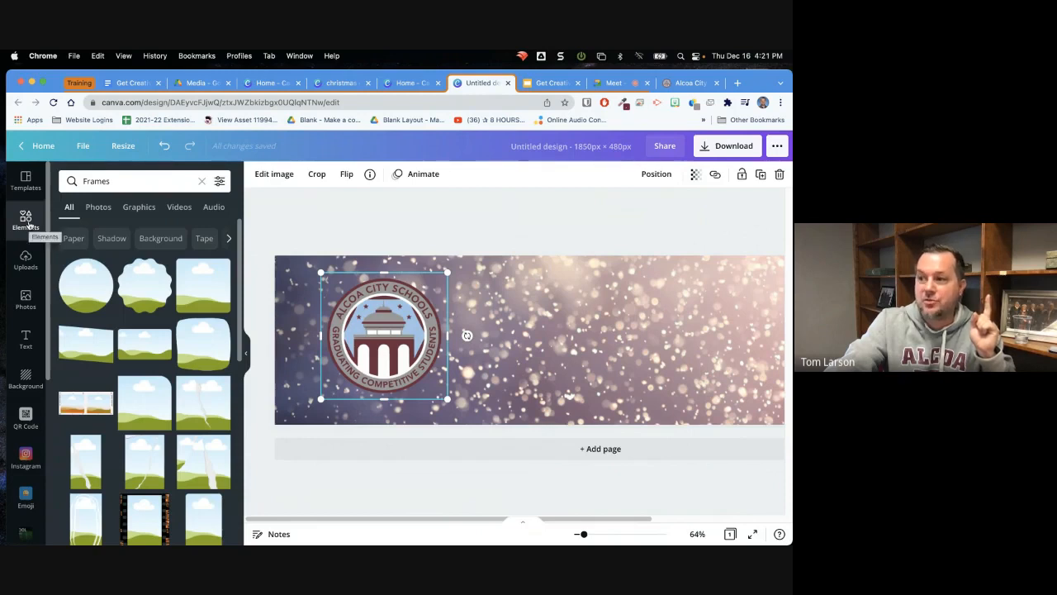
left_click(29, 224)
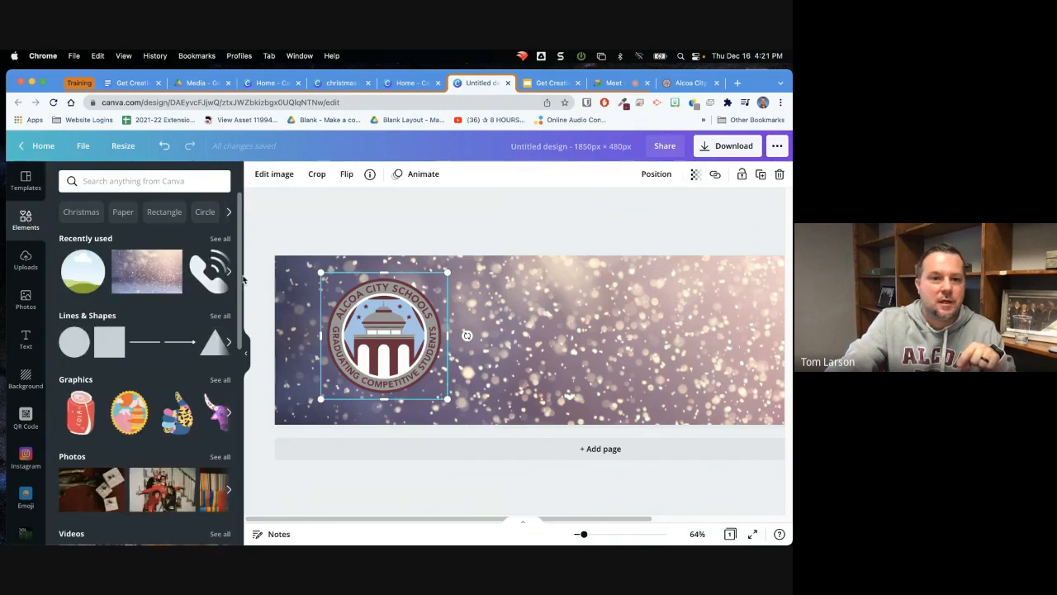
left_click_drag(239, 287, 231, 469)
scroll(231, 469, "down", 2)
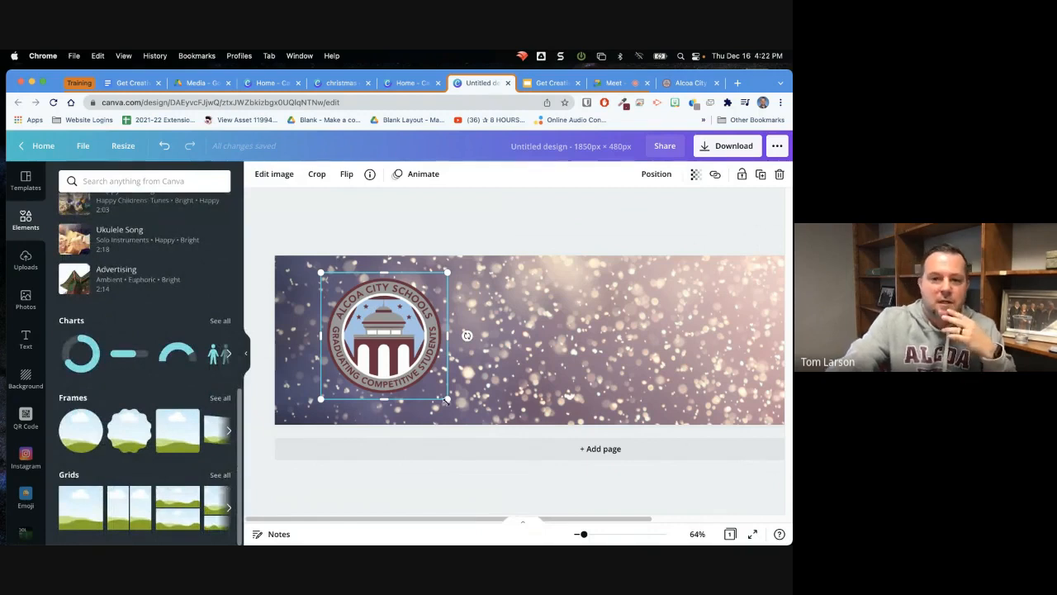
Enlarge the school seal slightly and give it a Drop shadow from the image effects
mouse_move(447, 401)
left_mouse_down()
mouse_move(460, 410)
mouse_move(437, 381)
mouse_move(449, 402)
left_mouse_up()
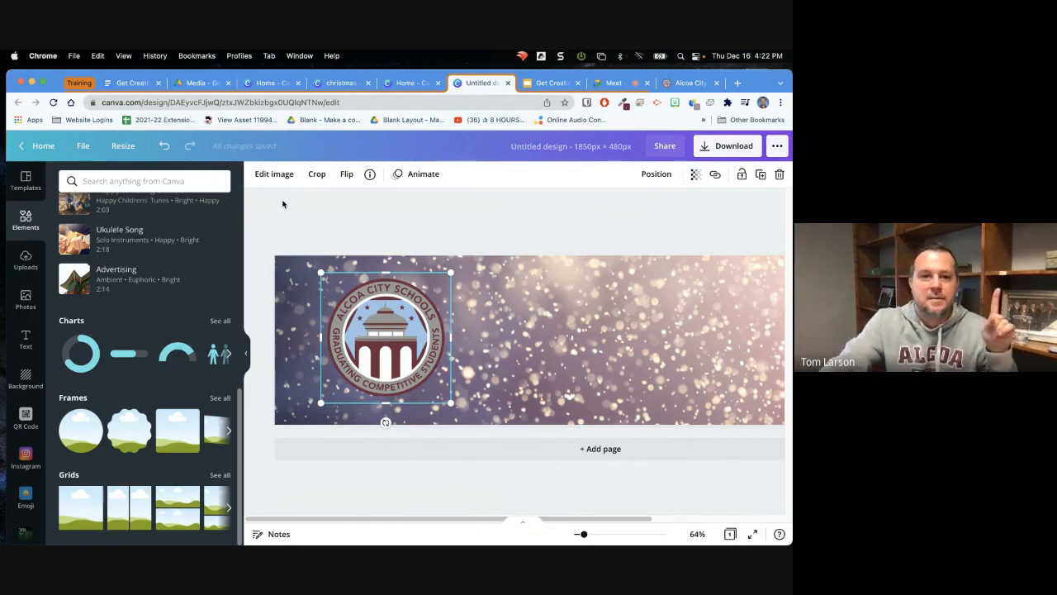
left_click(273, 175)
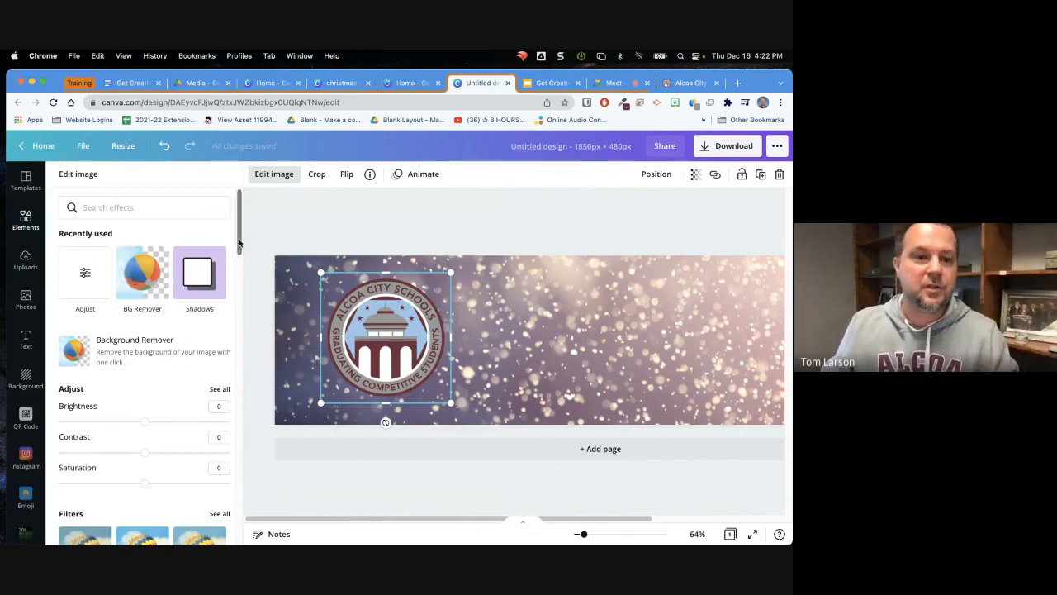
scroll(239, 254, "down", 2)
left_click_drag(239, 254, 240, 337)
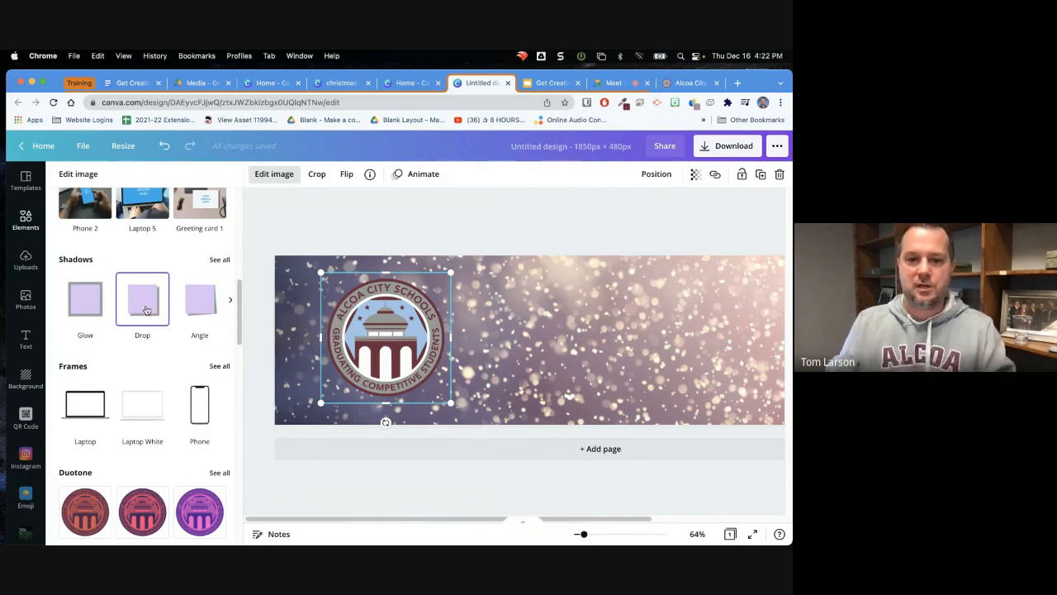
left_click(146, 309)
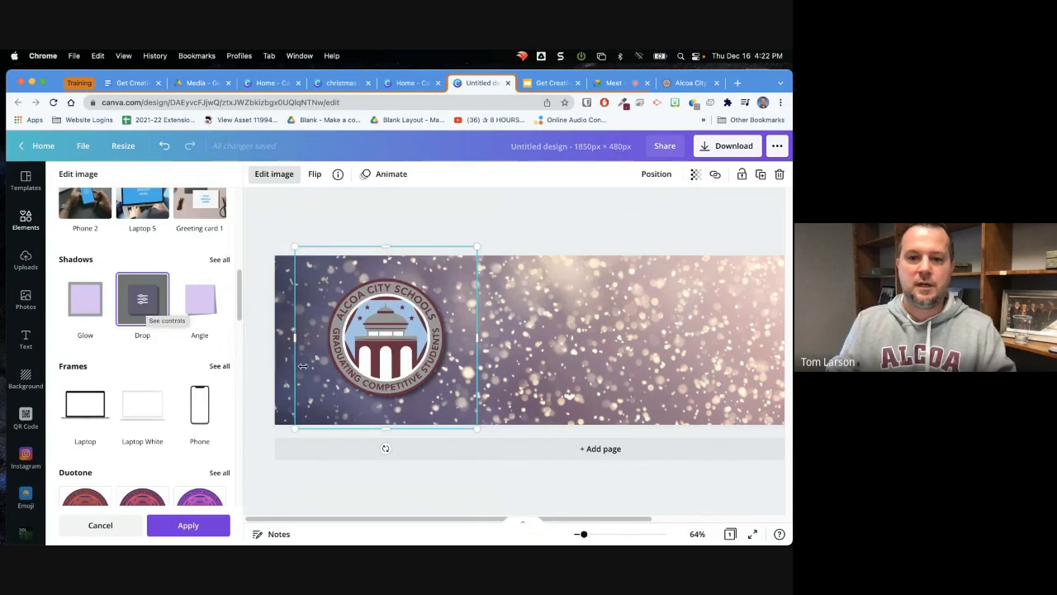
Adjust the size and position of the shadowed seal near the banner's left end and apply the shadow effect
left_click_drag(476, 428, 494, 452)
left_click_drag(406, 355, 396, 354)
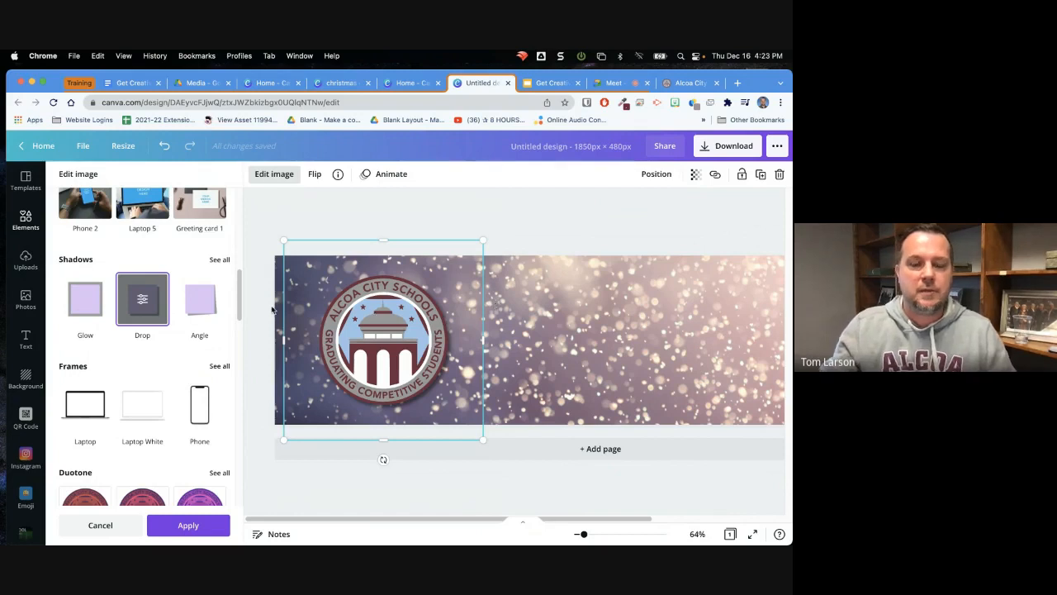
left_click_drag(284, 239, 310, 266)
left_click_drag(398, 362, 373, 349)
left_click_drag(472, 517, 550, 529)
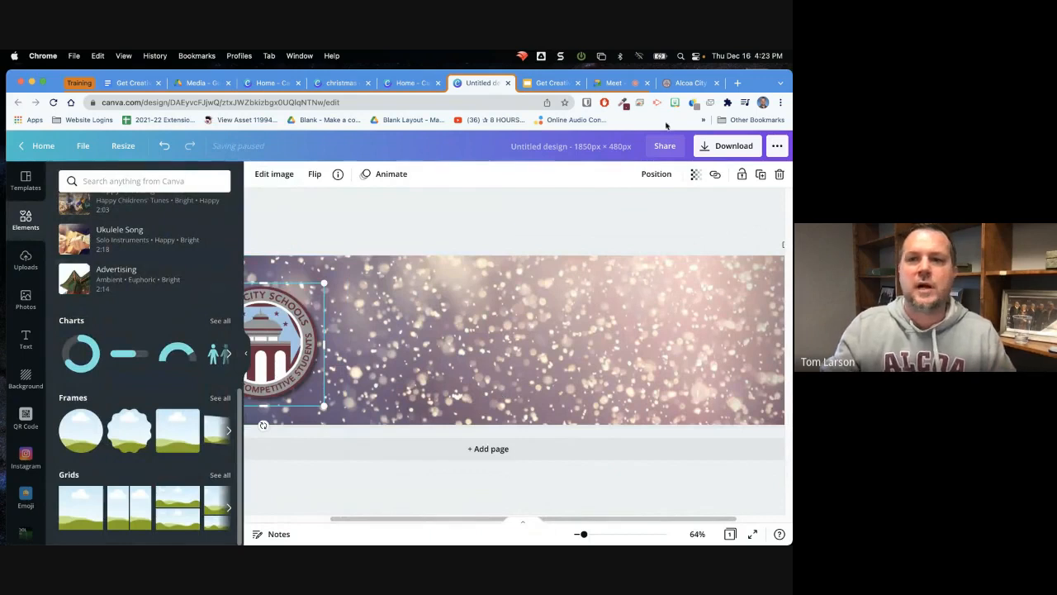
Reload the Alcoa City Schools website to view its Winter Break banner as a reference, and return to the banner design
left_click(676, 86)
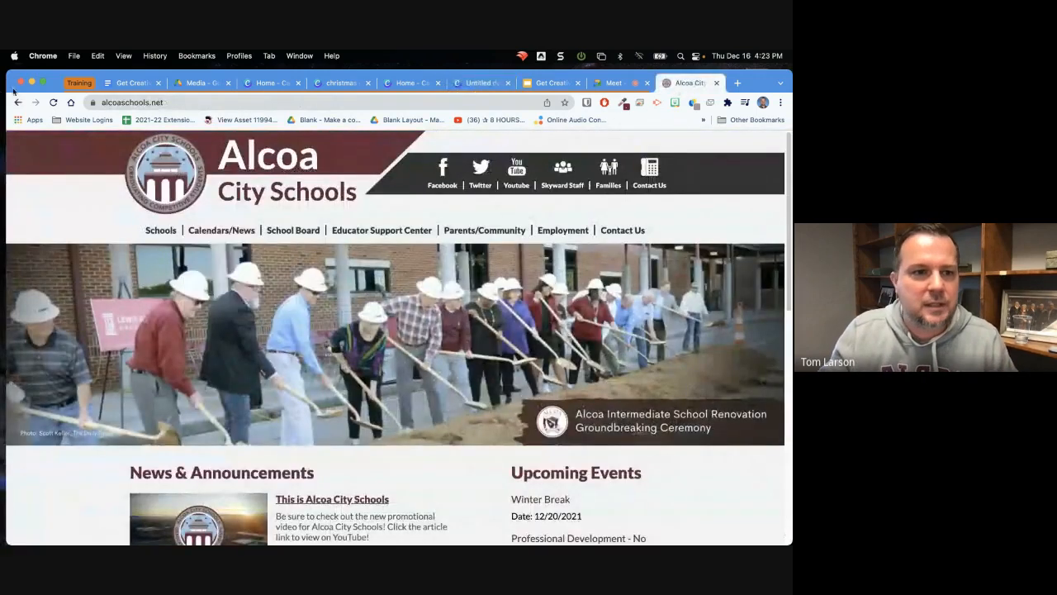
left_click(53, 103)
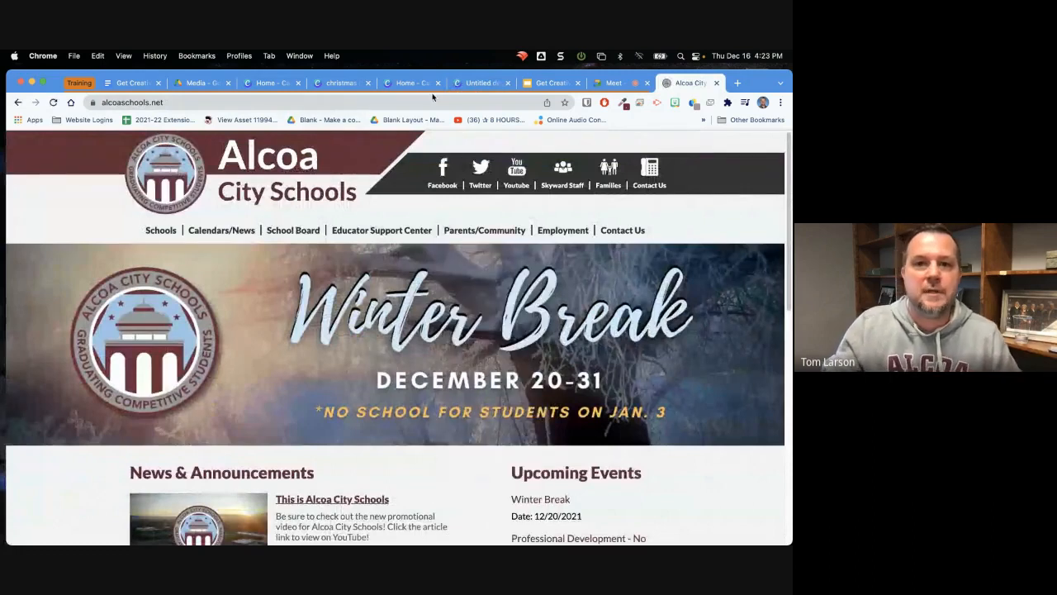
left_click(473, 83)
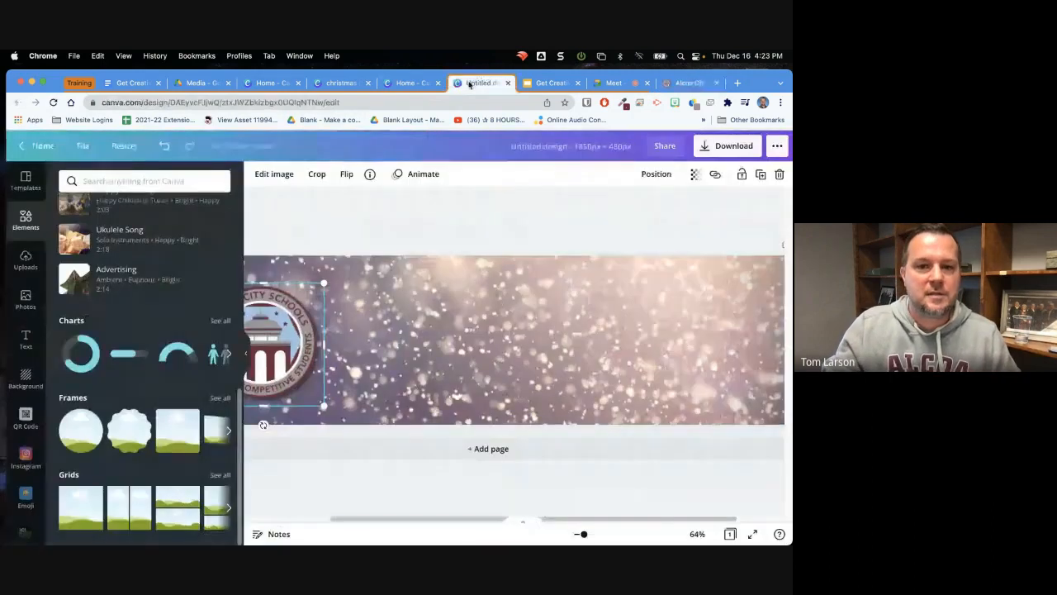
Add a heading reading "Winter Break" beside the seal and enlarge its text to size 108
left_click(355, 233)
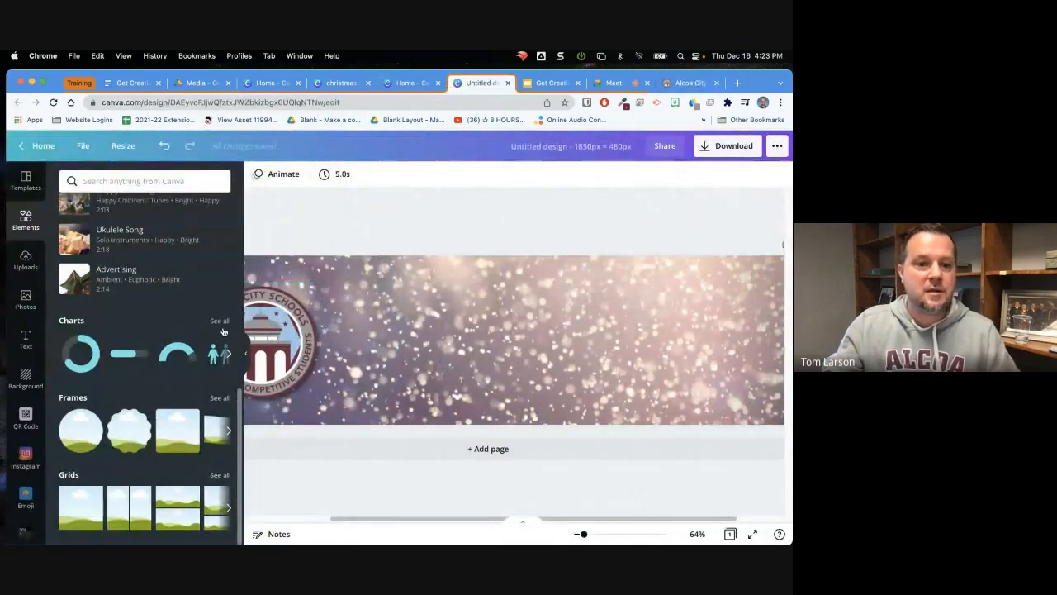
left_click(245, 354)
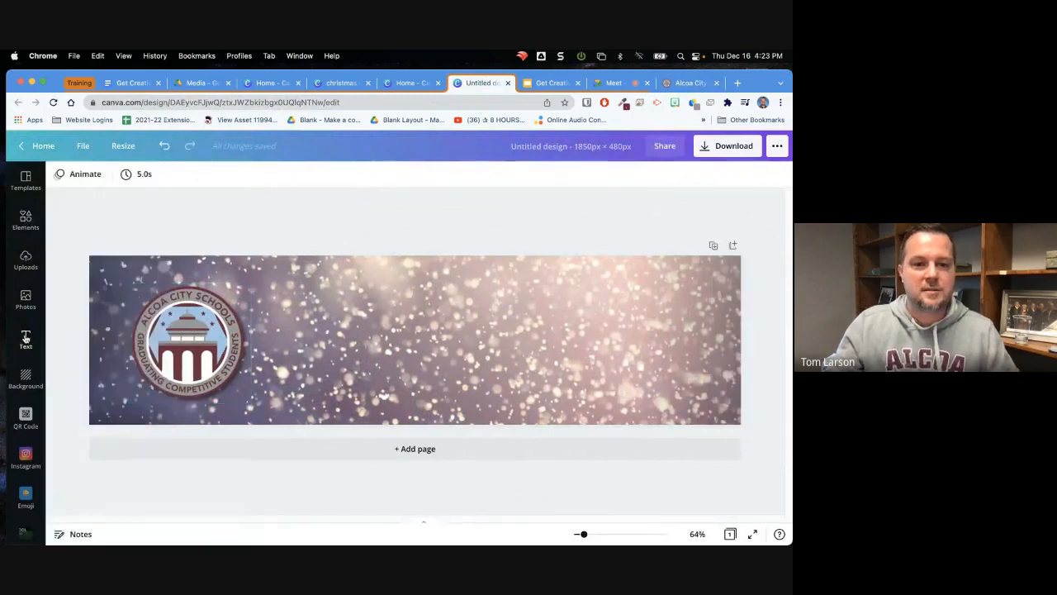
left_click(25, 339)
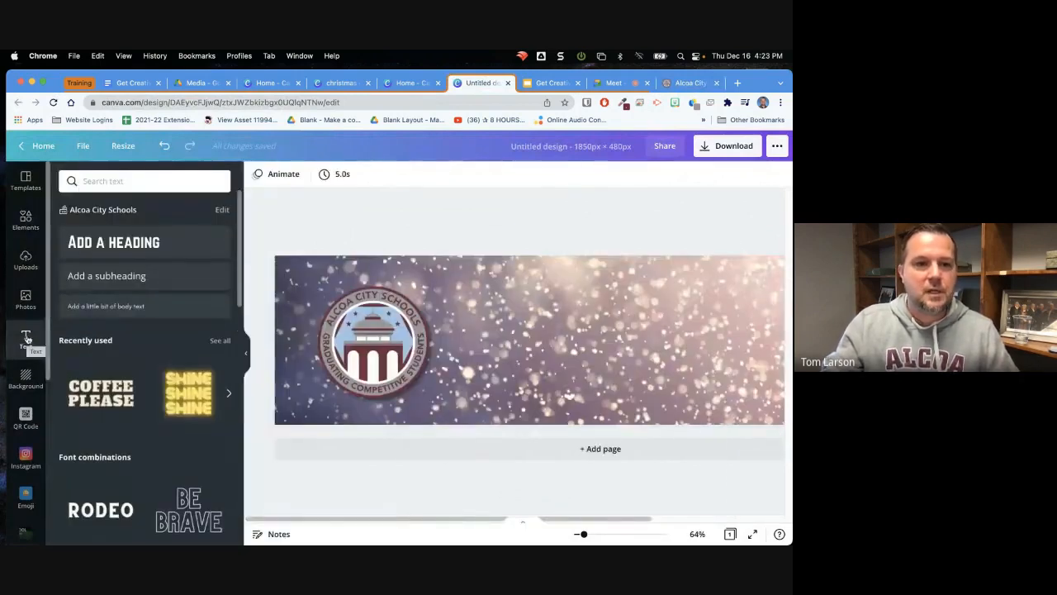
left_click(119, 244)
left_click_drag(576, 336, 728, 286)
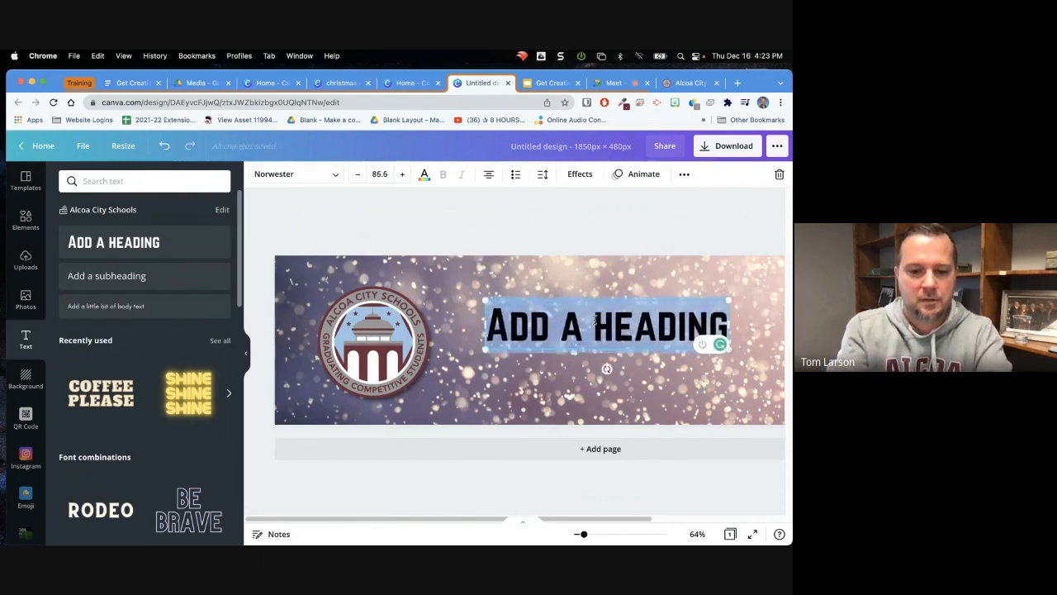
type("Winter Brea")
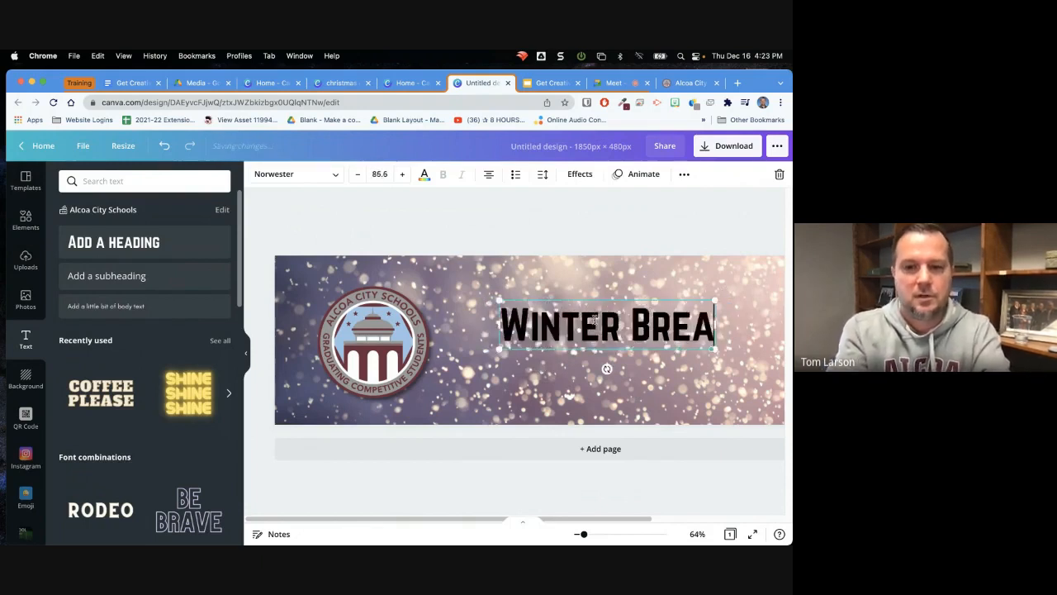
type("k")
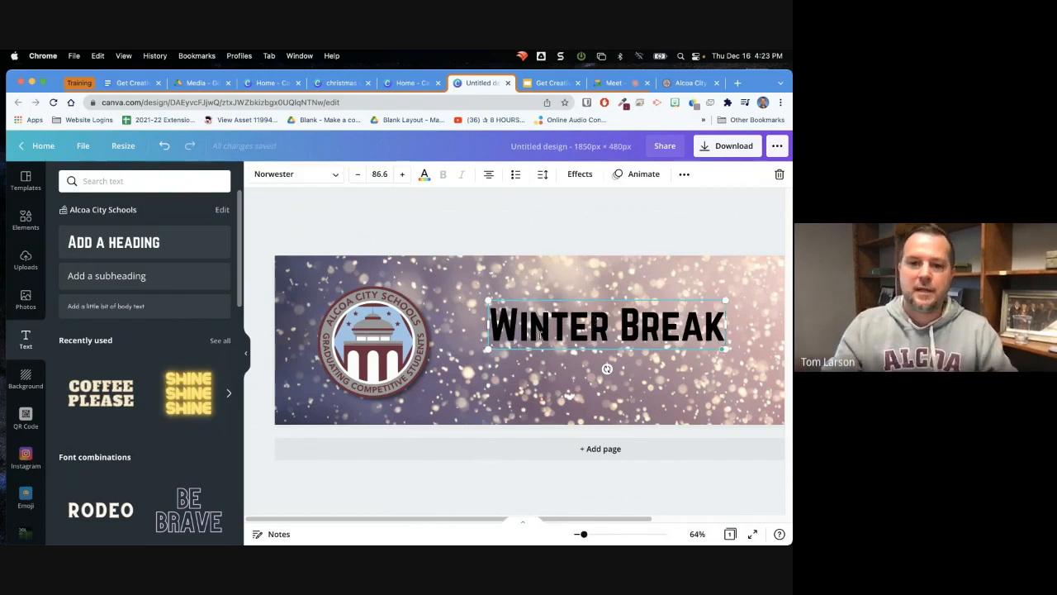
left_click_drag(488, 348, 435, 378)
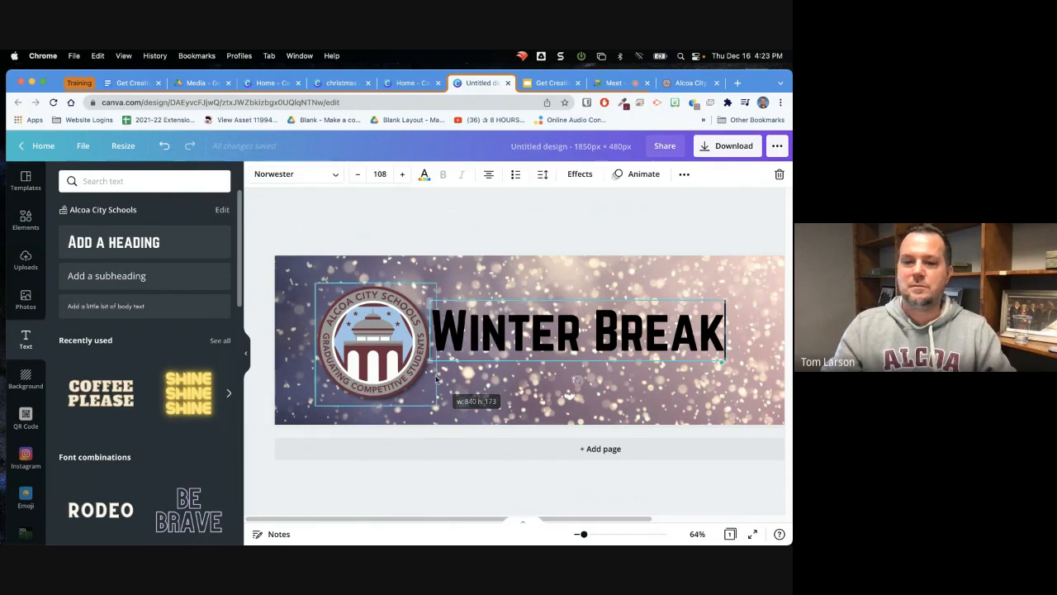
Change the font of the "Winter Break" heading to the Virtual script font
left_click(460, 329)
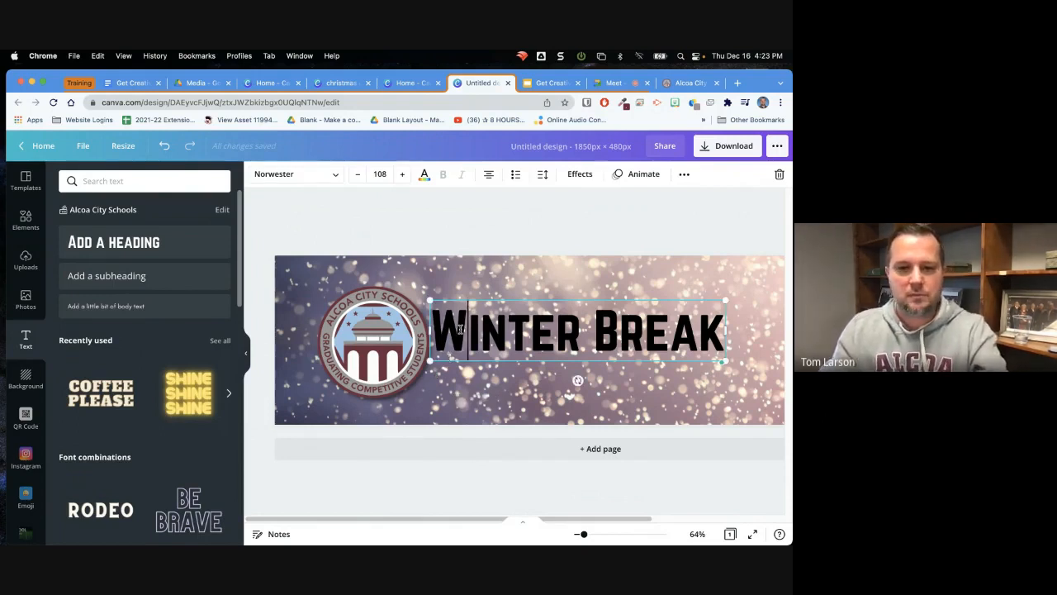
key("super+a")
left_click(338, 177)
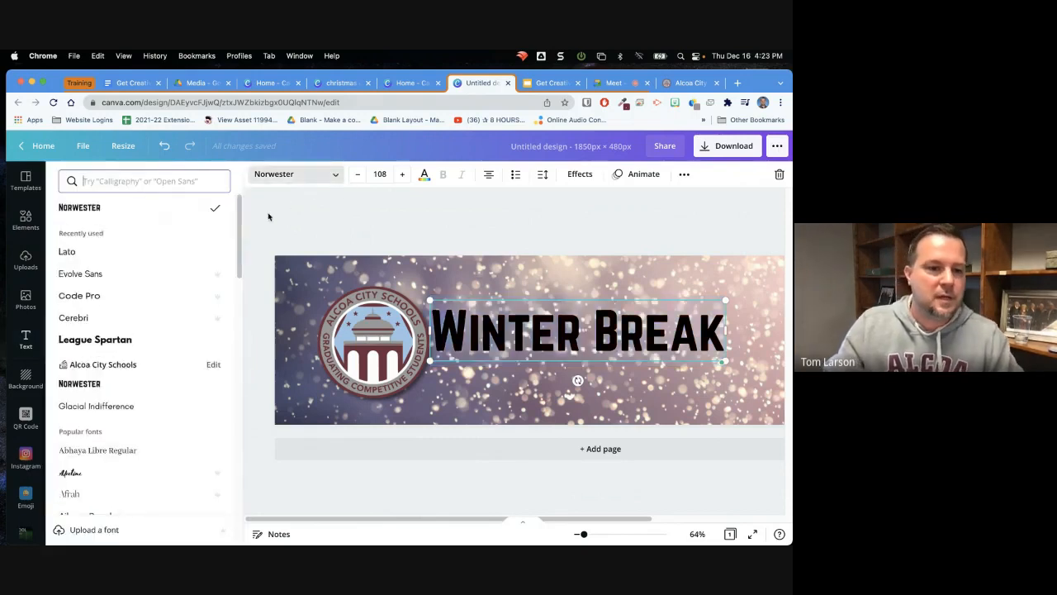
left_click_drag(241, 227, 270, 535)
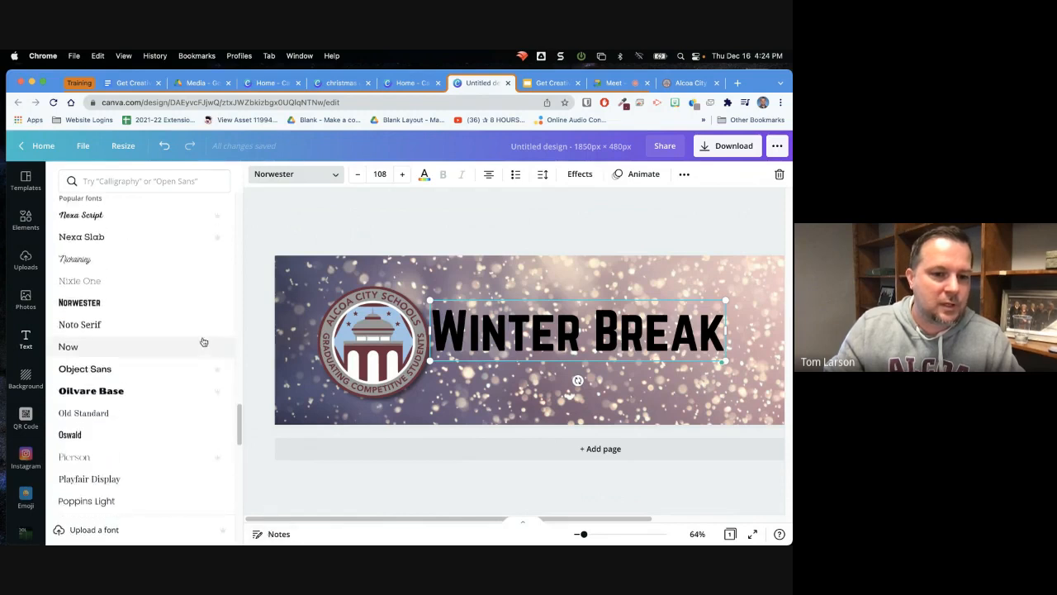
scroll(239, 423, "down", 10)
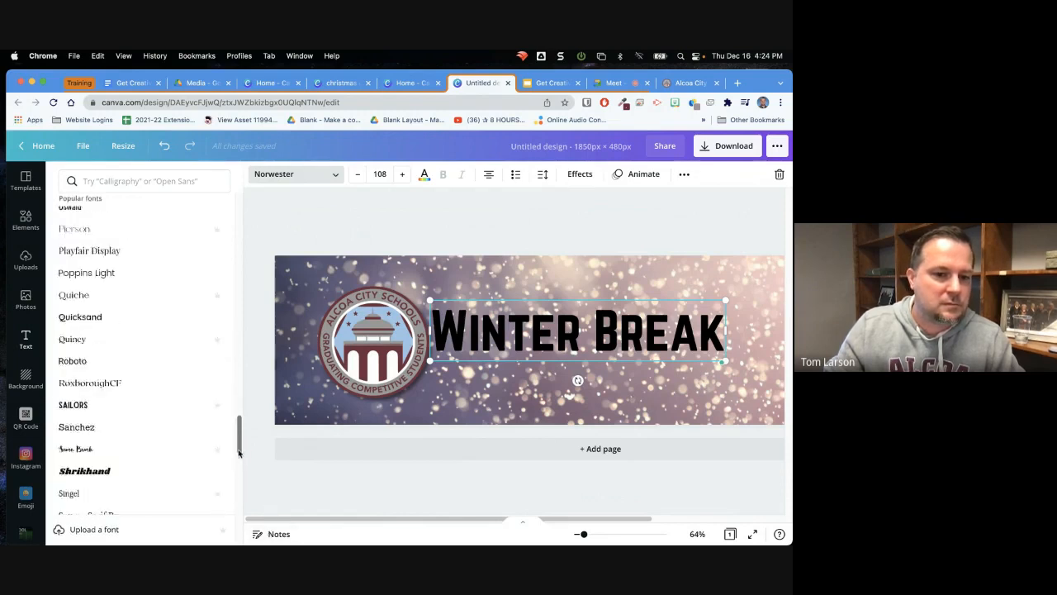
scroll(241, 475, "down", 2)
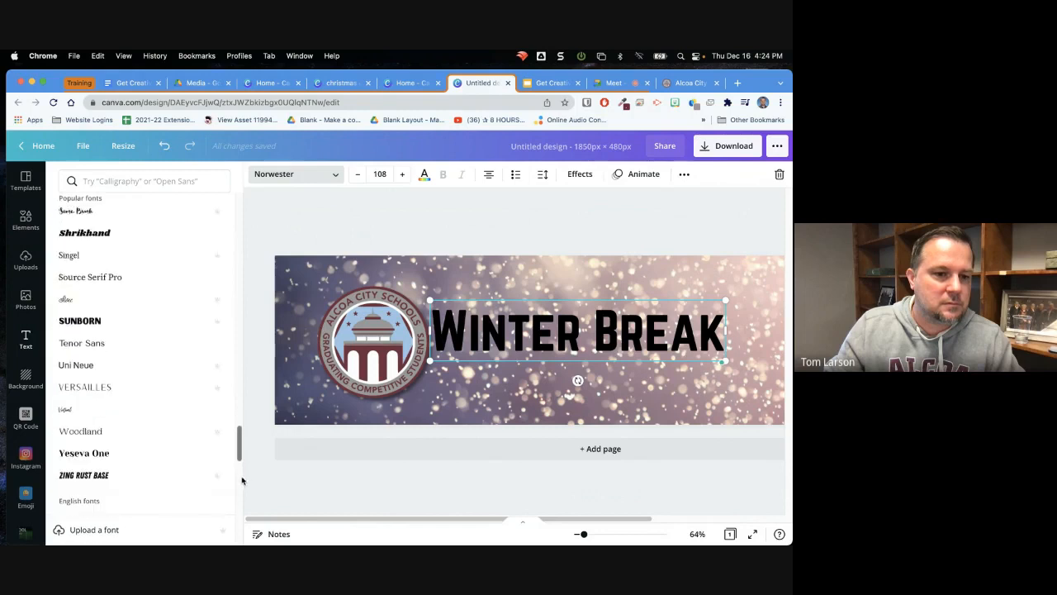
left_click(76, 413)
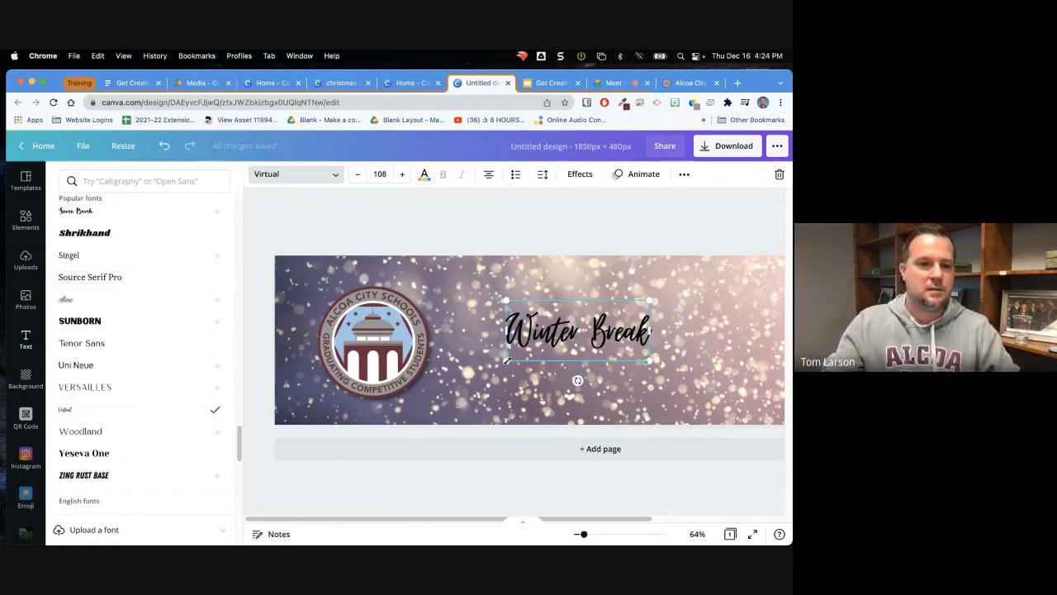
Enlarge the "Winter Break" heading to size 222 and move it clear of the seal, up to the banner's upper edge
left_click_drag(506, 360, 406, 410)
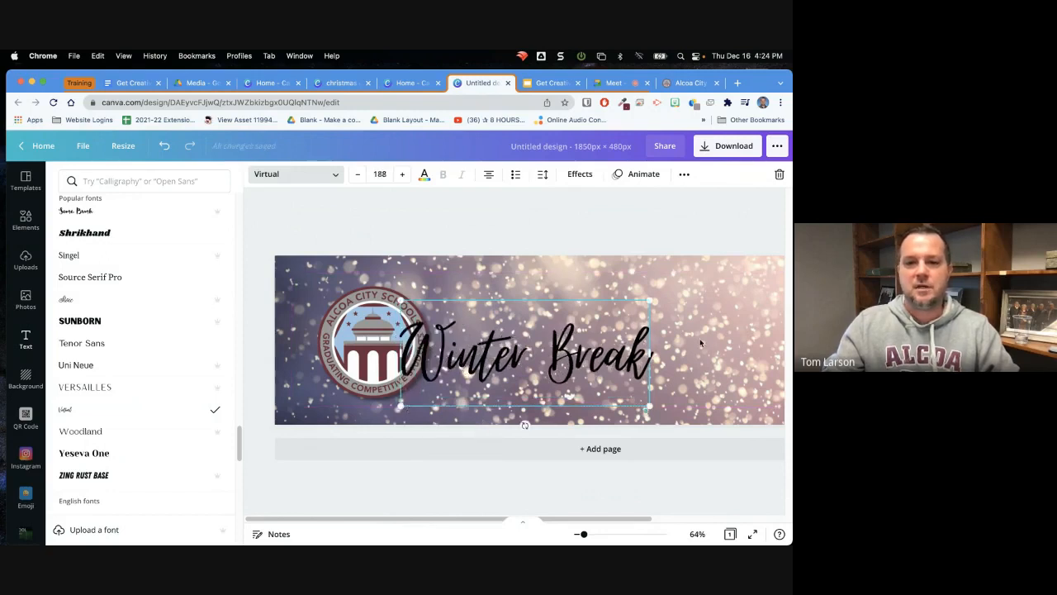
left_click(481, 353)
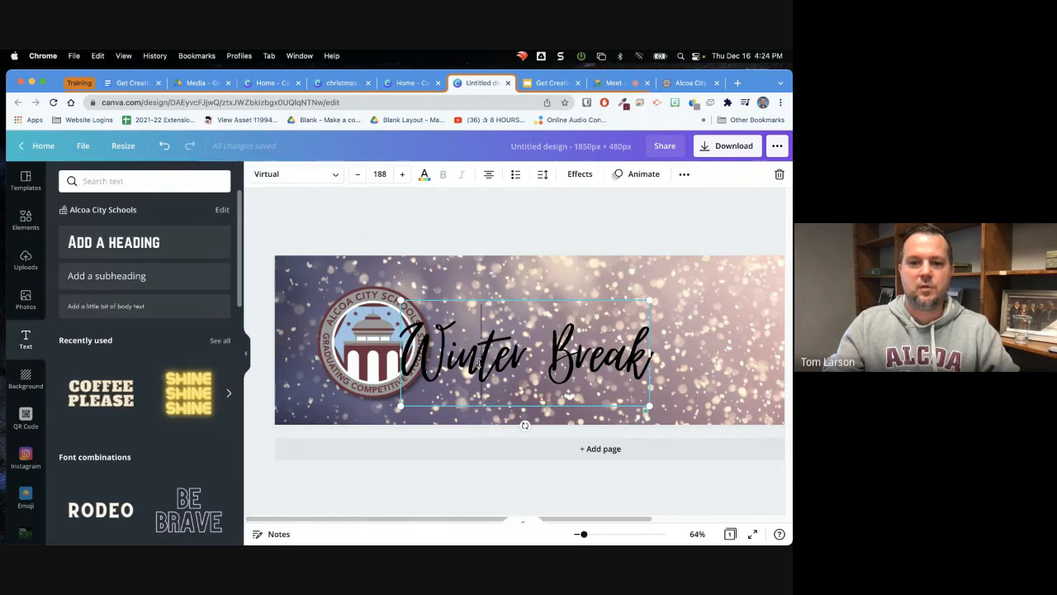
left_click(706, 289)
left_click_drag(549, 357, 624, 325)
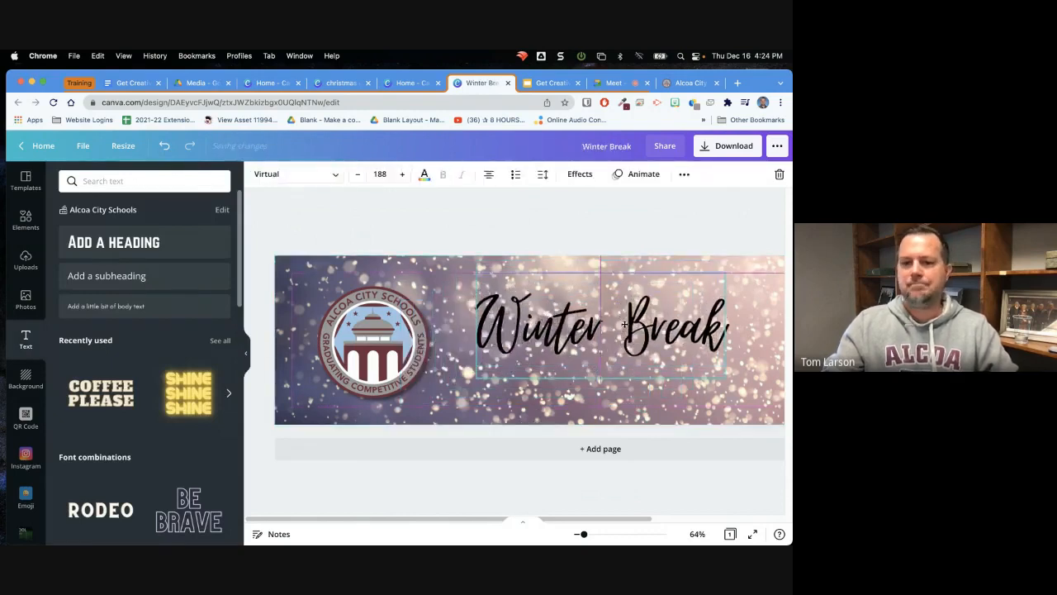
left_click_drag(476, 377, 430, 397)
left_click_drag(514, 354, 552, 324)
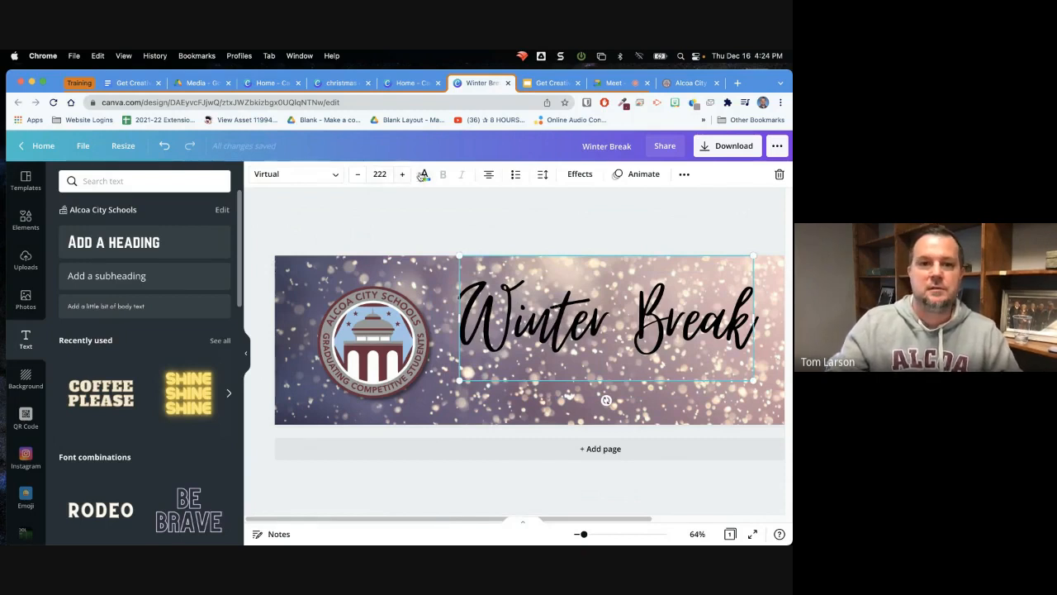
Color the "Winter Break" heading white and give it a Shadow text effect in black
left_click(423, 174)
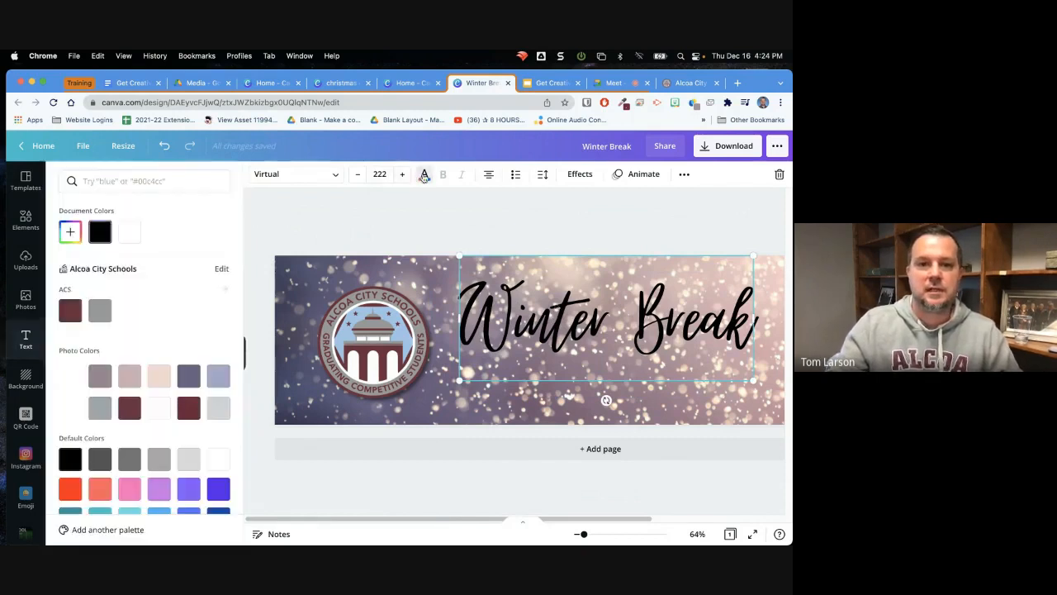
left_click(130, 237)
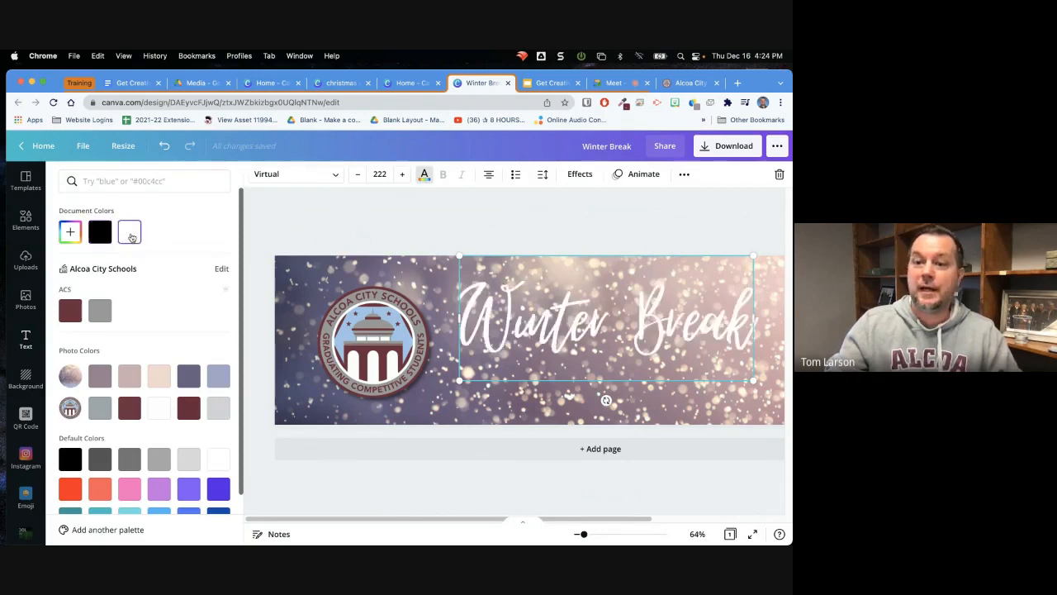
left_click(580, 174)
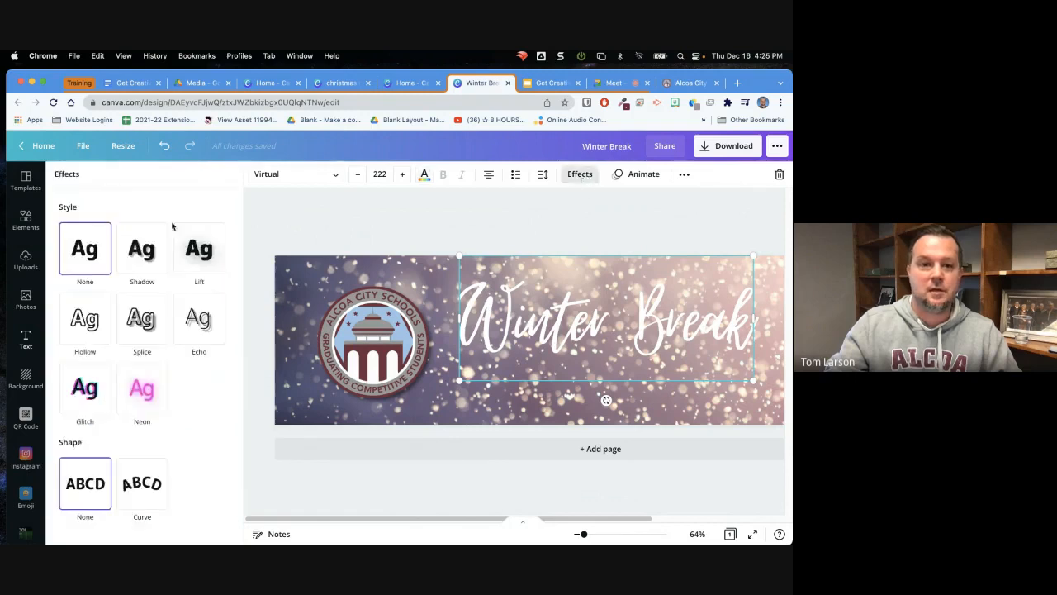
left_click(153, 261)
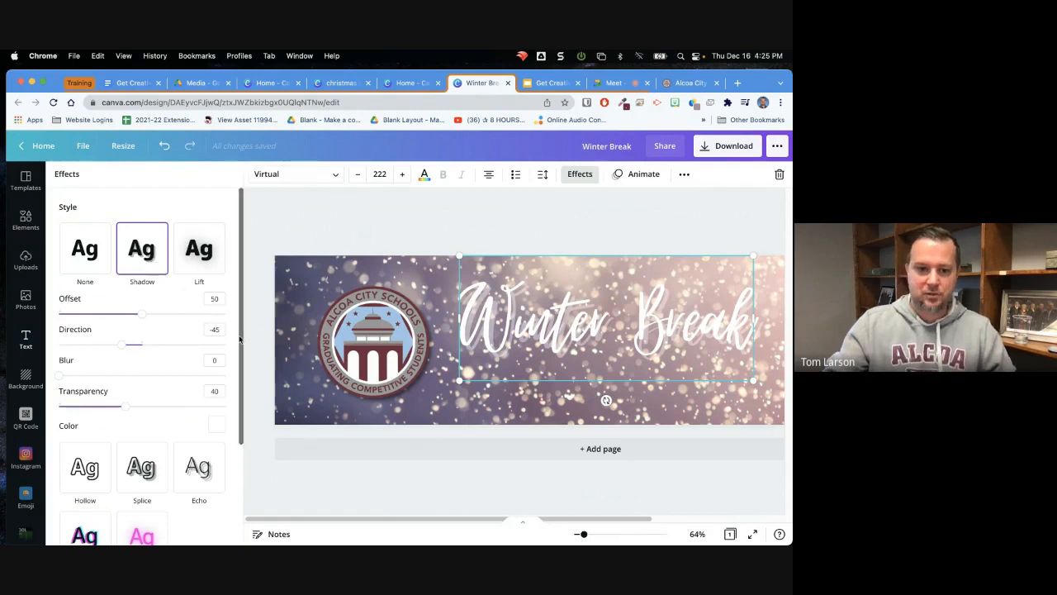
left_click_drag(240, 337, 256, 420)
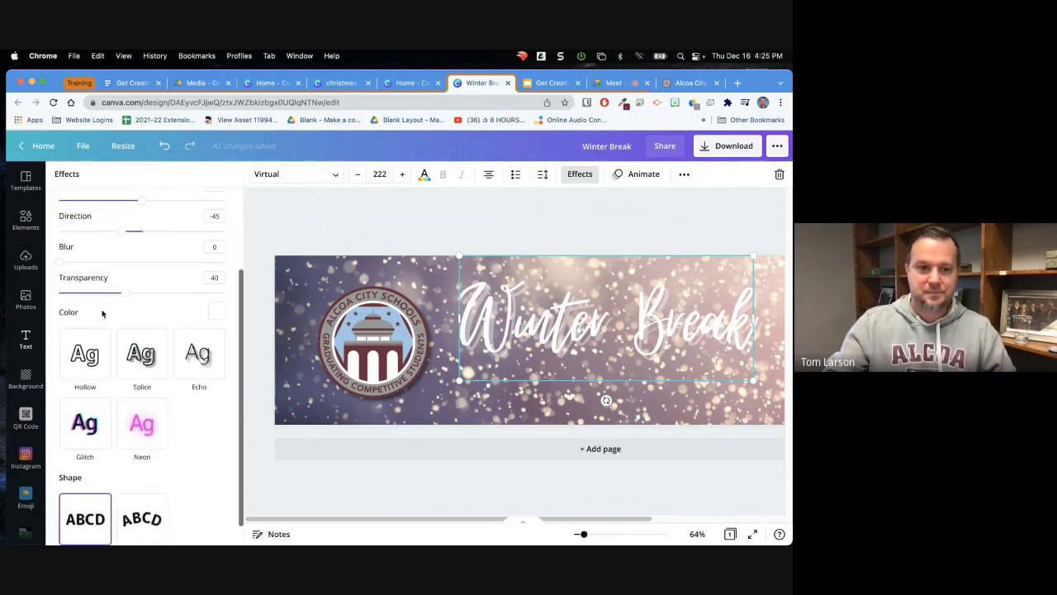
left_click(215, 312)
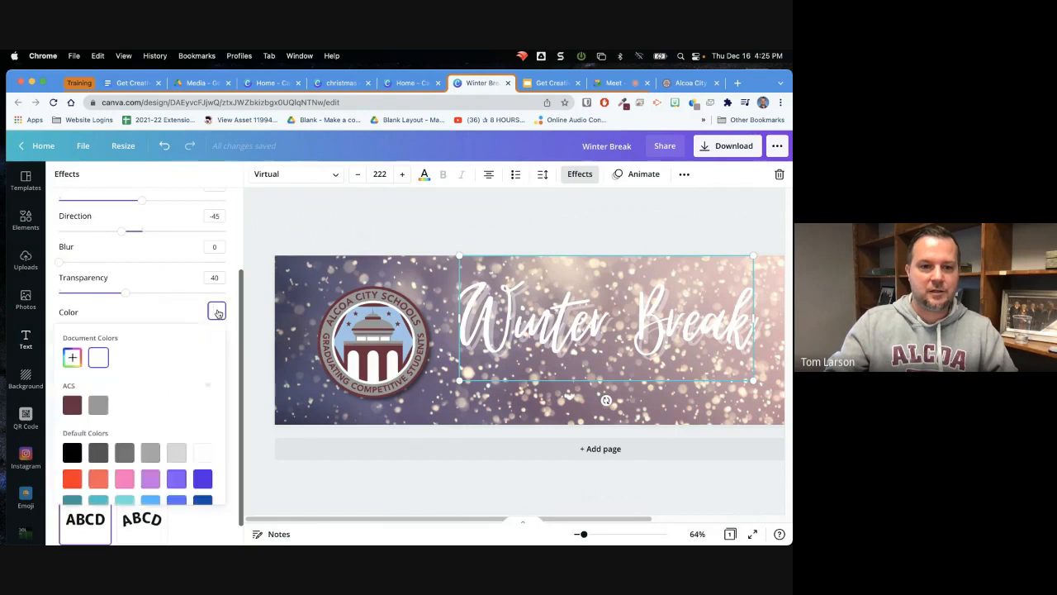
left_click(72, 452)
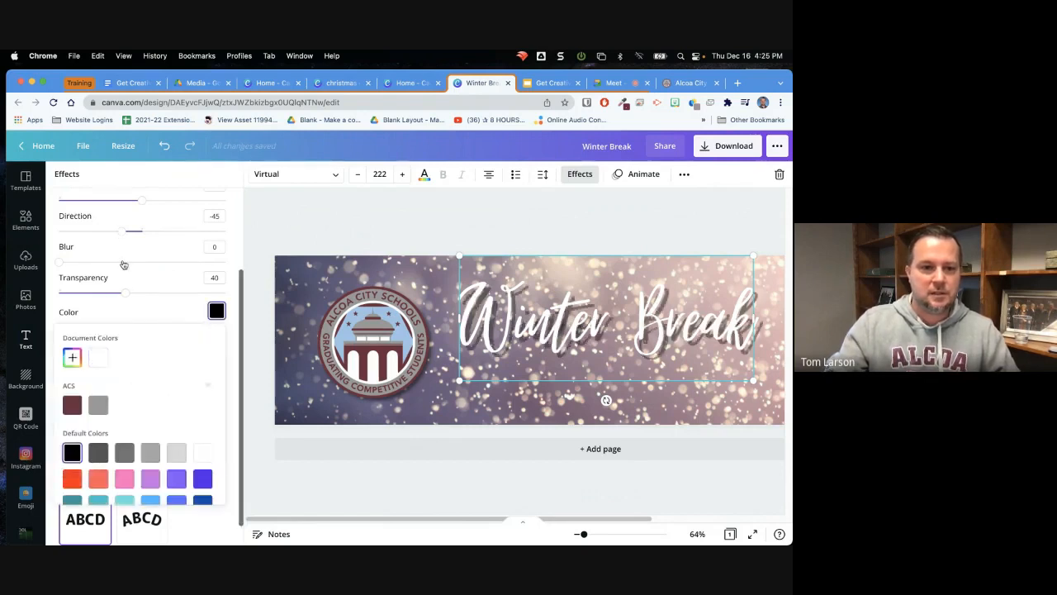
Fine-tune the heading's shadow to direction -42, blur 32 and transparency 41
mouse_move(124, 292)
left_mouse_down()
mouse_move(83, 293)
mouse_move(127, 294)
left_mouse_up()
left_click_drag(59, 262, 112, 280)
mouse_move(119, 234)
left_mouse_down()
mouse_move(99, 231)
mouse_move(123, 238)
left_mouse_up()
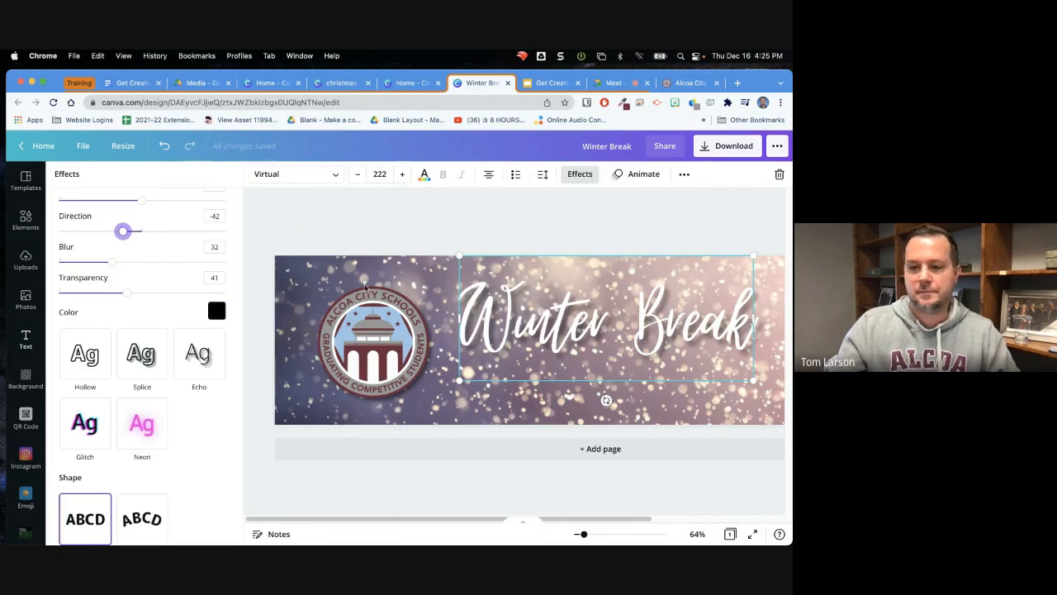
Resize the "Winter Break" heading to size 270 and reposition it in the space beside the seal
left_click_drag(585, 537, 580, 535)
left_click_drag(547, 340, 578, 339)
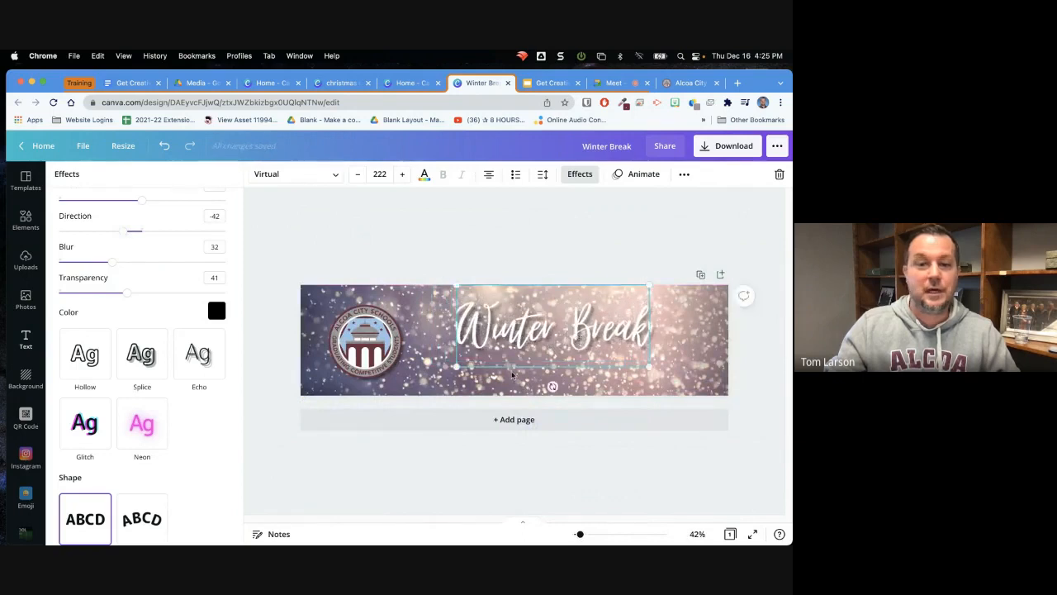
left_click_drag(456, 364, 482, 360)
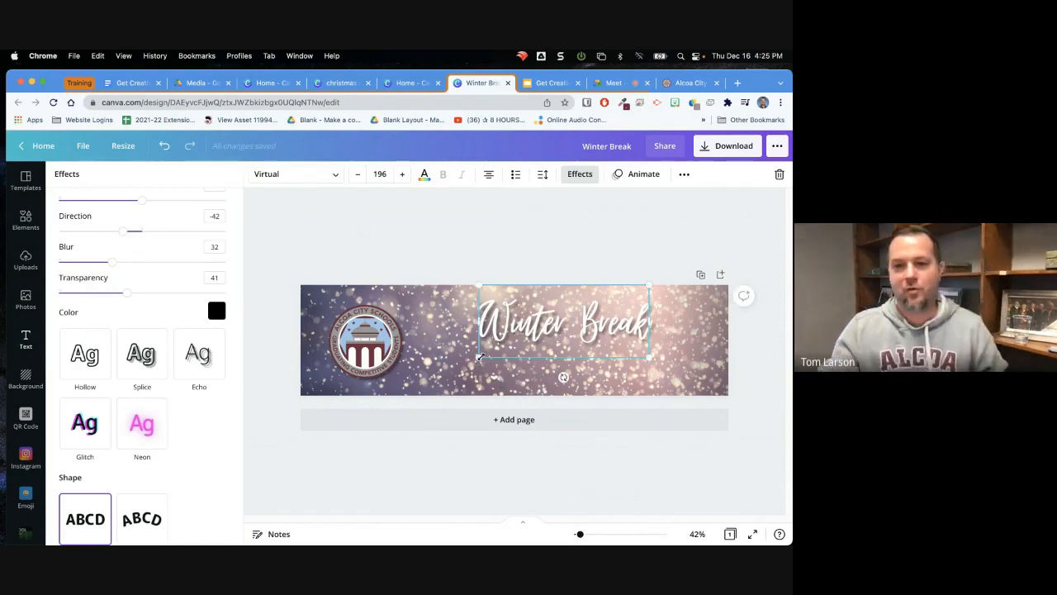
left_click_drag(554, 319, 544, 323)
left_click_drag(465, 364, 484, 347)
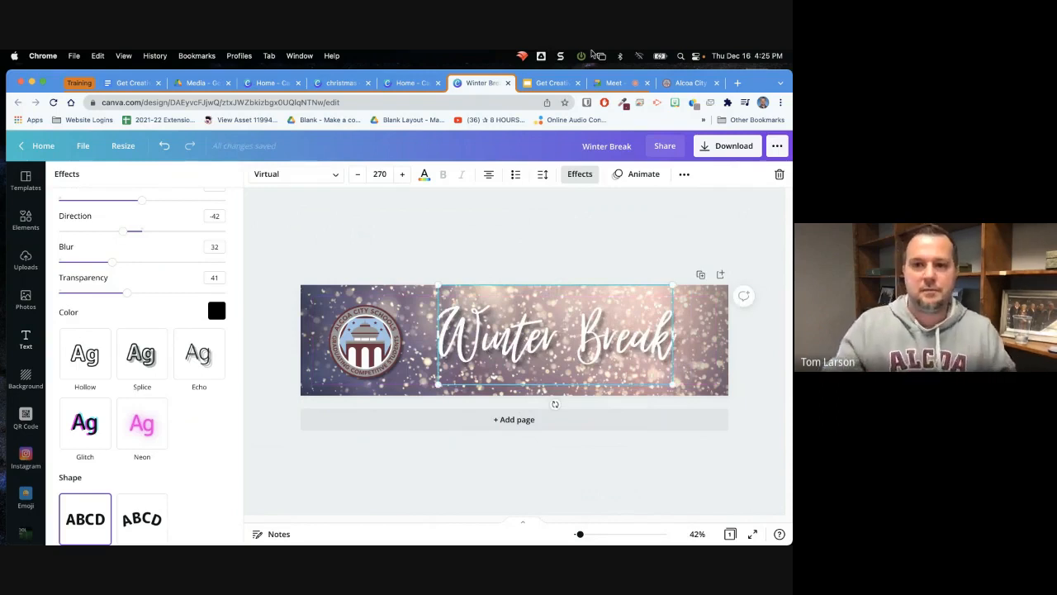
Reload the Alcoa City Schools website to check its Winter Break banner again, and return to the banner design
left_click(691, 86)
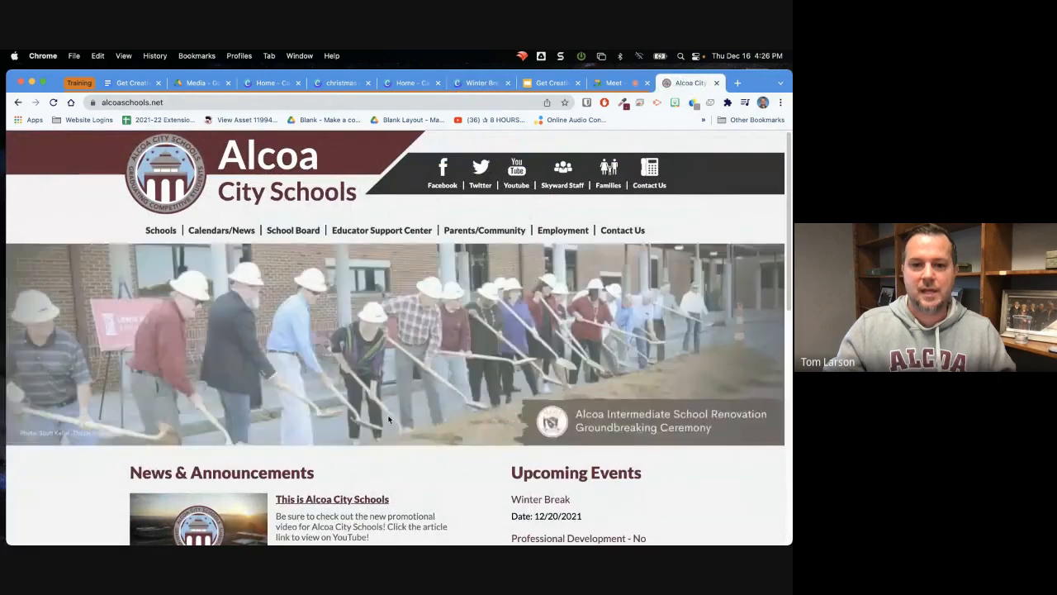
left_click(53, 103)
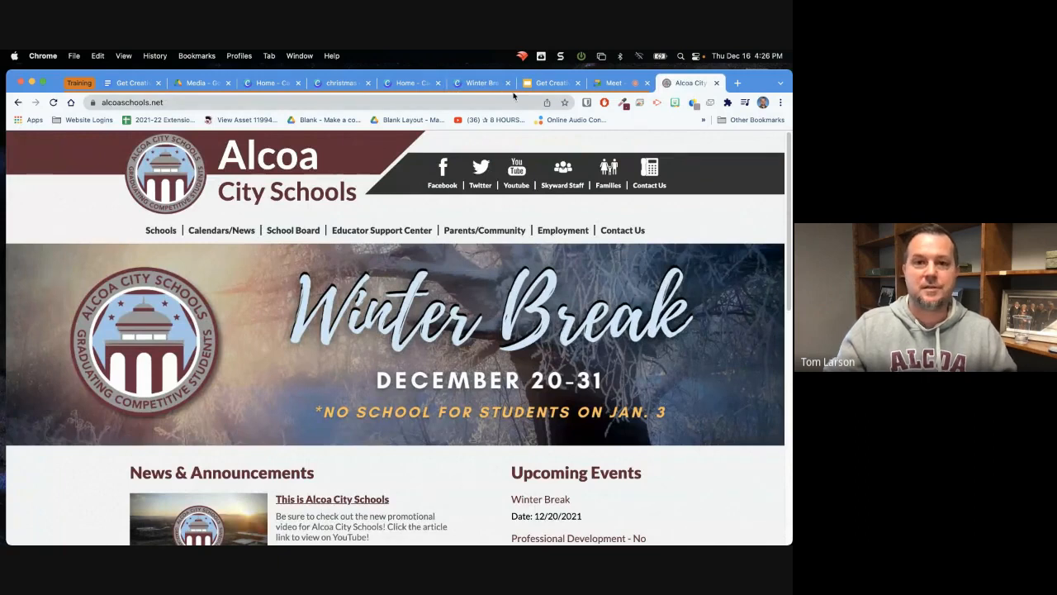
left_click(482, 83)
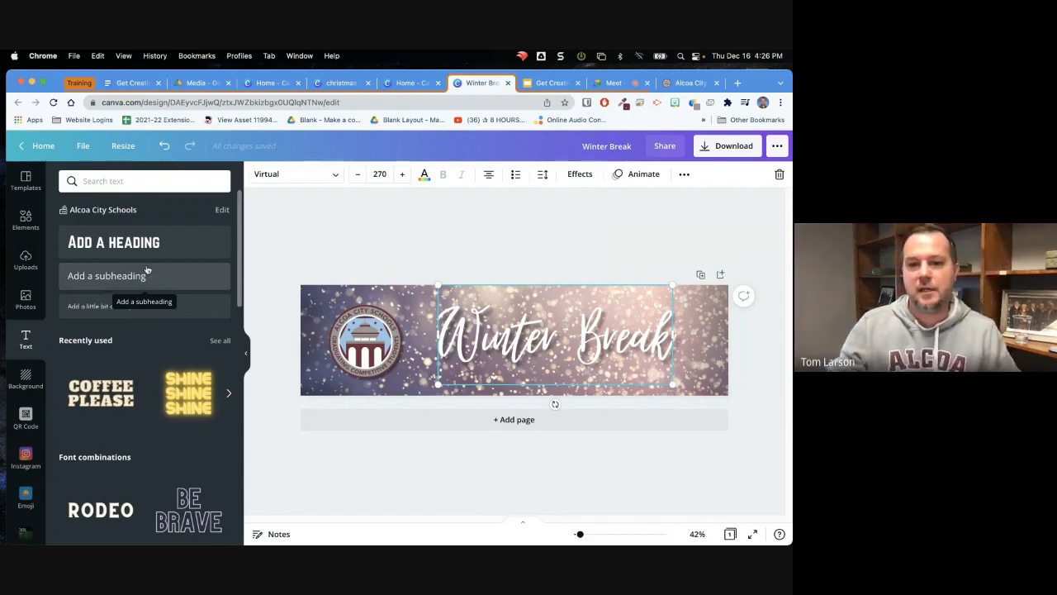
Move the "Winter Break" heading close to the seal and group the two together
left_click_drag(508, 358, 492, 361)
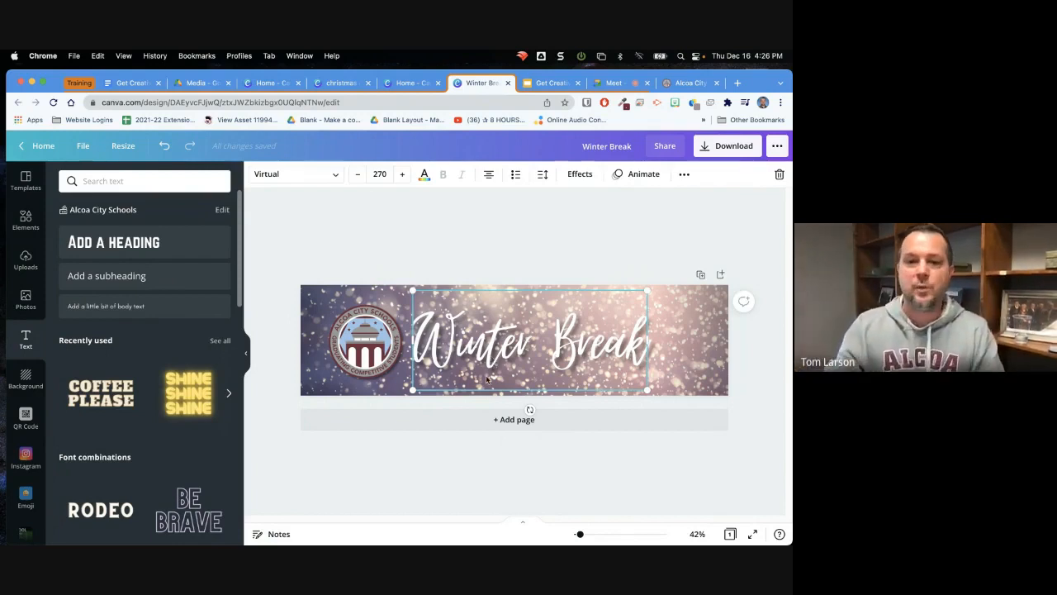
left_click(424, 245)
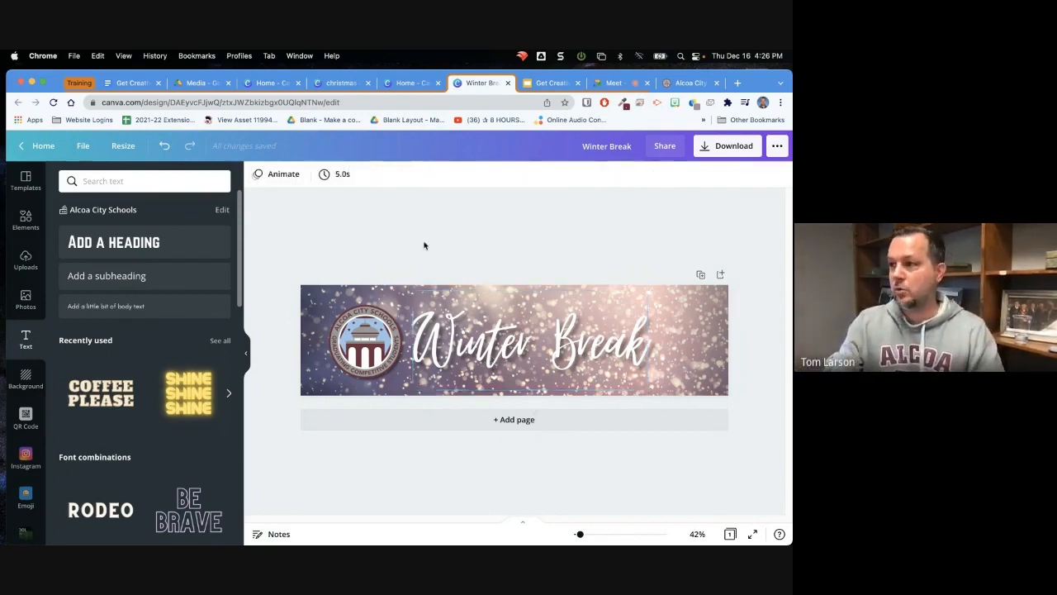
left_click(379, 338)
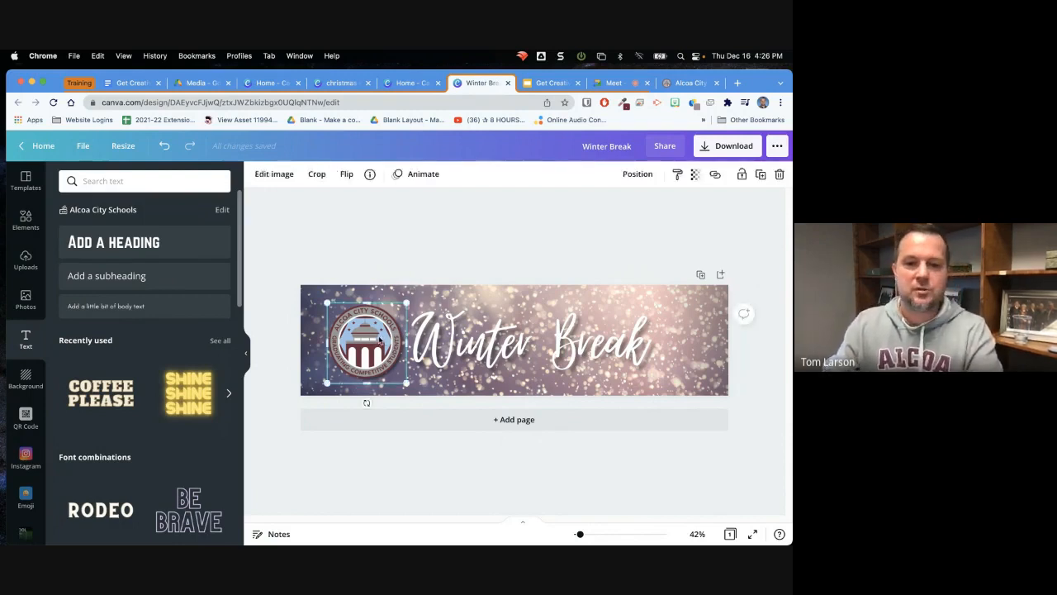
left_click(441, 345, "shift")
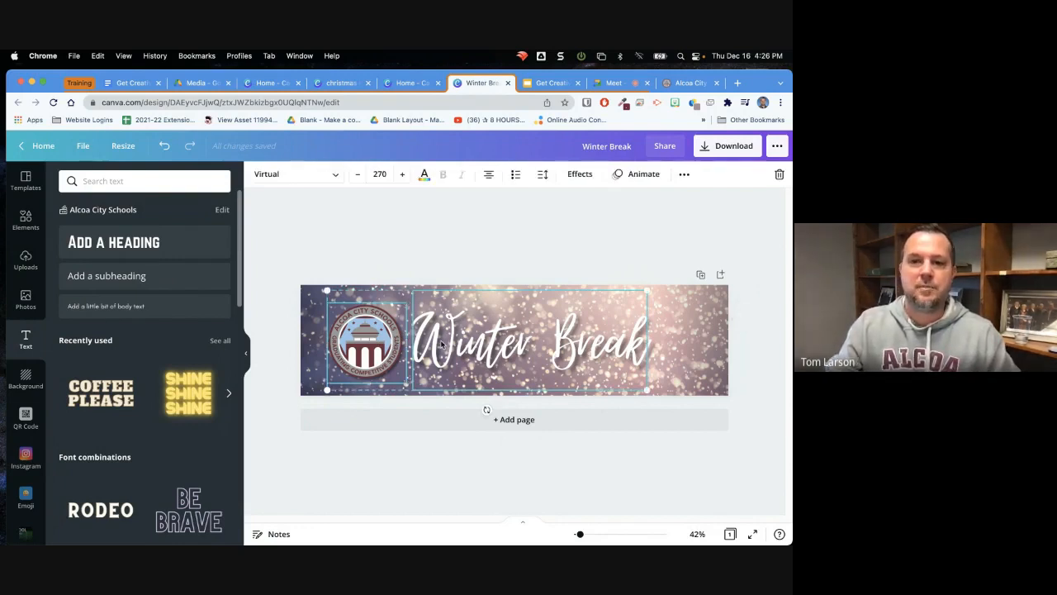
left_click(685, 175)
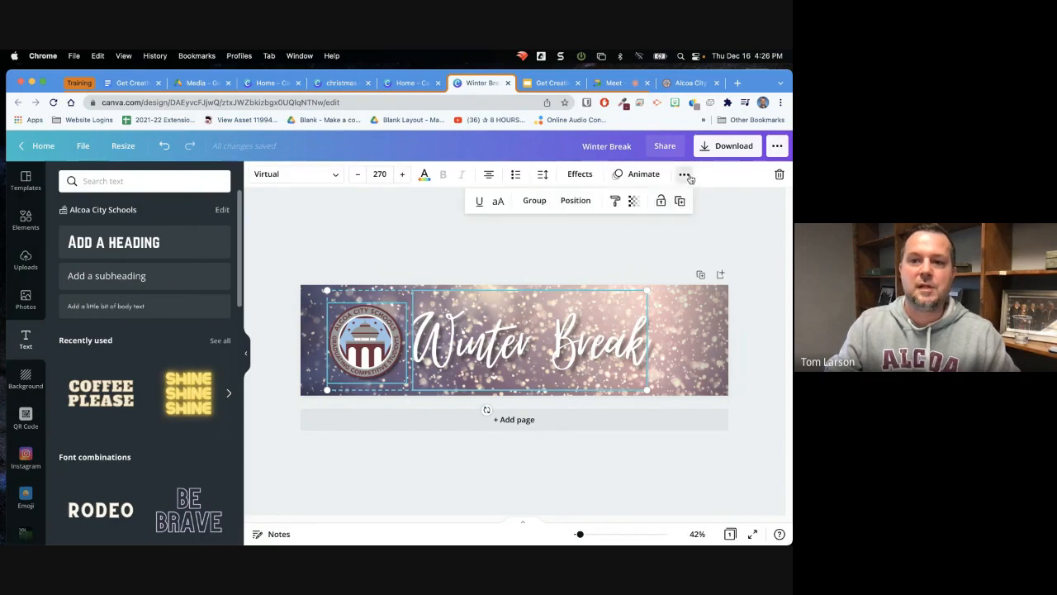
left_click(540, 205)
Move the grouped seal and heading around the banner and scale the group down until its text is size 151
mouse_move(446, 335)
left_mouse_down()
mouse_move(516, 339)
mouse_move(397, 324)
mouse_move(478, 330)
mouse_move(492, 345)
mouse_move(498, 330)
mouse_move(547, 324)
mouse_move(436, 305)
mouse_move(459, 317)
mouse_move(465, 342)
left_mouse_up()
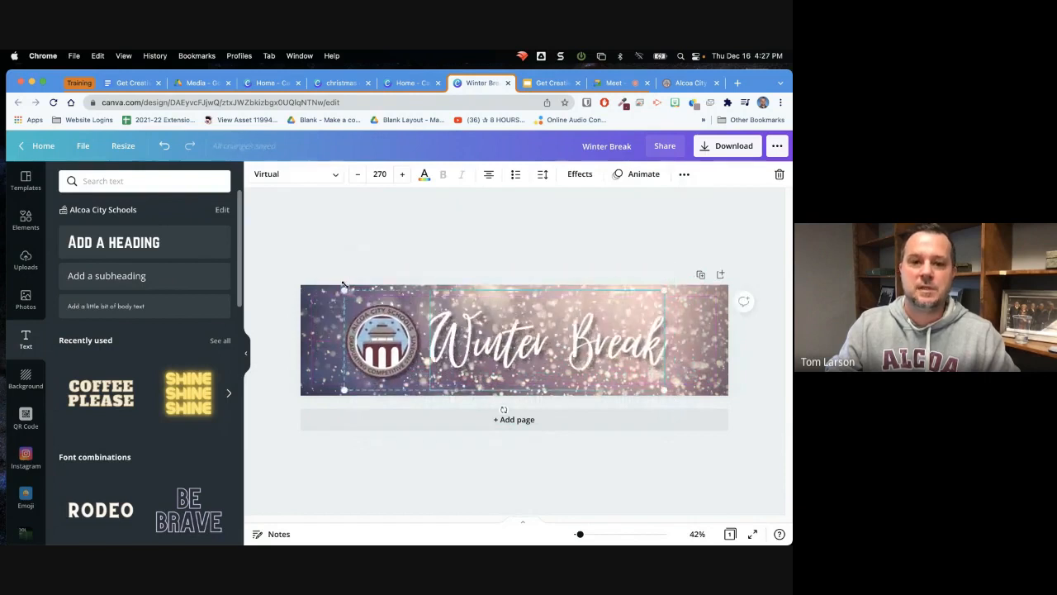
left_click_drag(343, 288, 396, 307)
left_click_drag(515, 357, 478, 341)
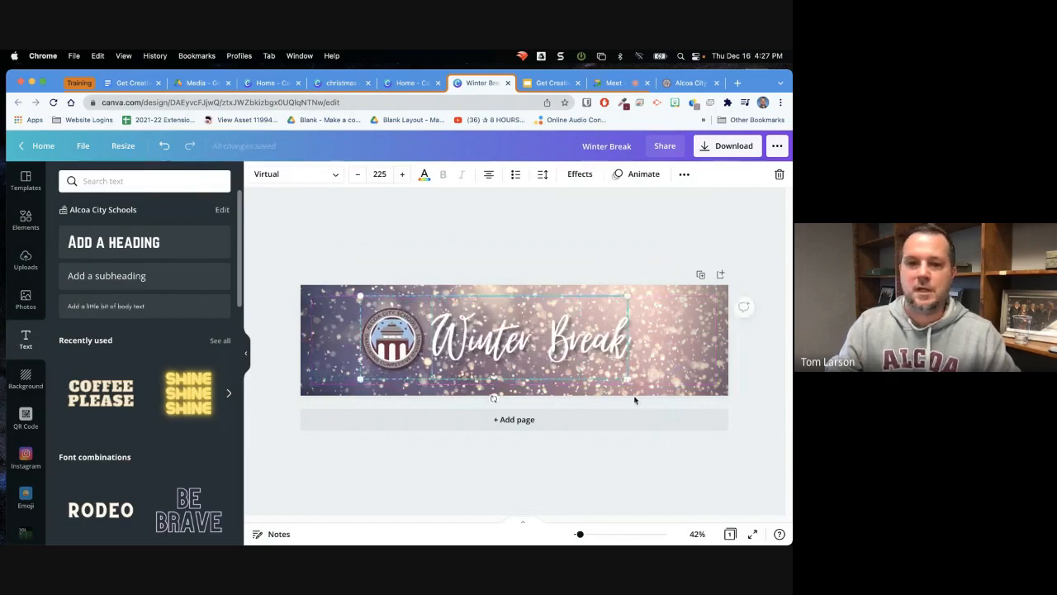
left_click_drag(632, 393, 454, 324)
Copy and paste the seal-and-heading group, allowing clipboard access, and place the two groups side by side across the banner
right_click(452, 318)
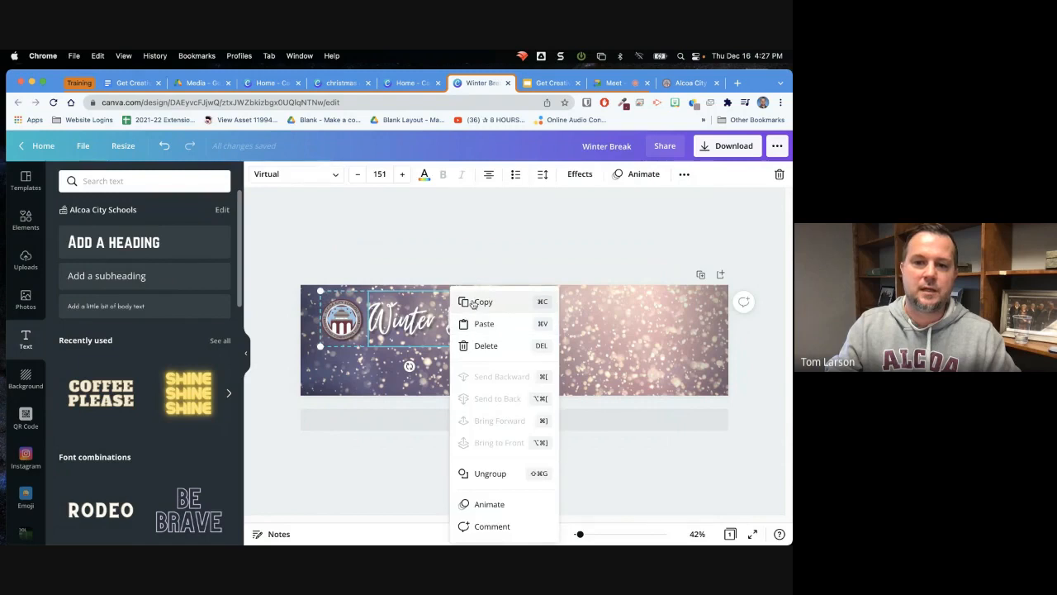
right_click(467, 320)
left_click(505, 330)
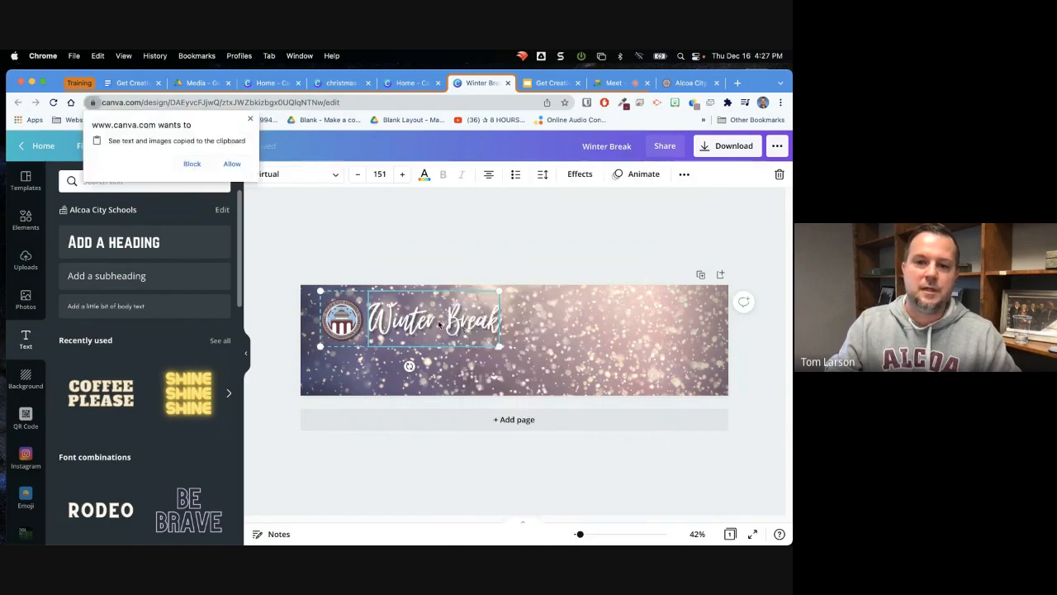
left_click(236, 170)
left_click_drag(438, 337, 625, 363)
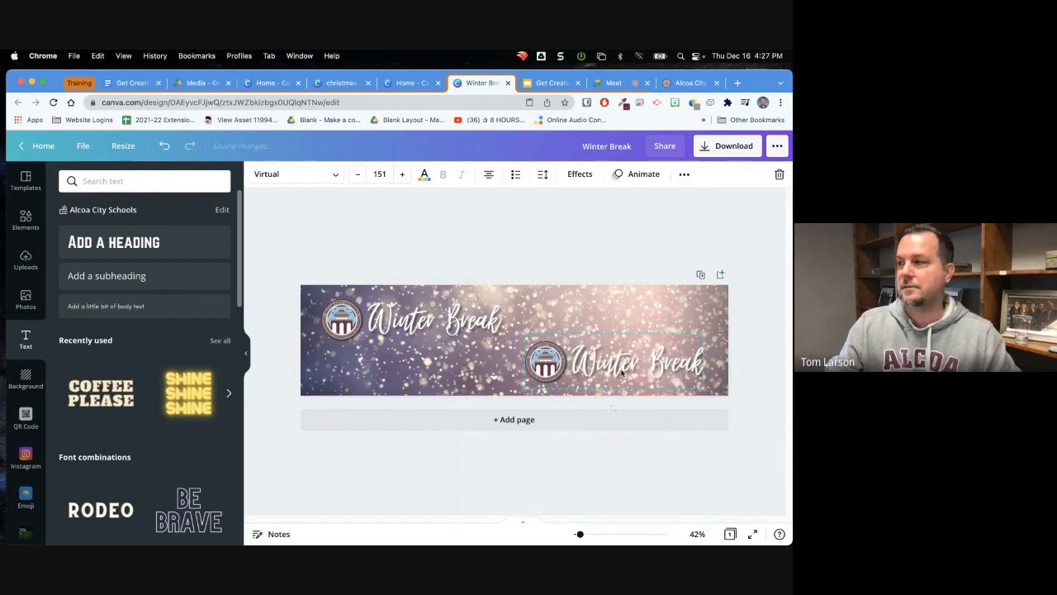
mouse_move(432, 315)
left_mouse_down()
mouse_move(438, 330)
mouse_move(436, 320)
left_mouse_up()
left_click_drag(551, 370, 548, 333)
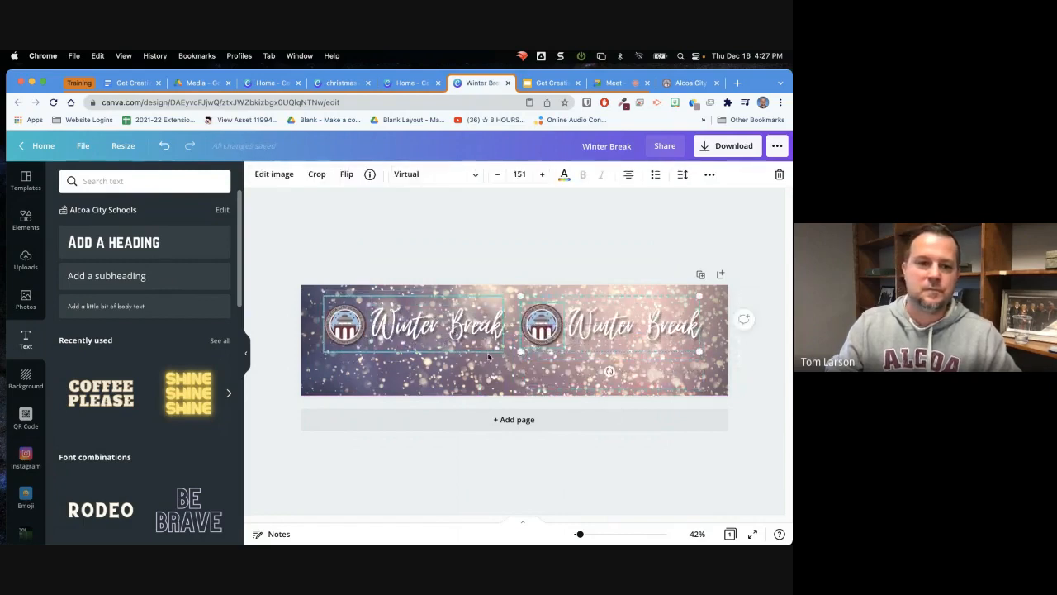
Shift the original seal-and-heading group slightly and delete the copied heading and seal from the banner
left_click(20, 221)
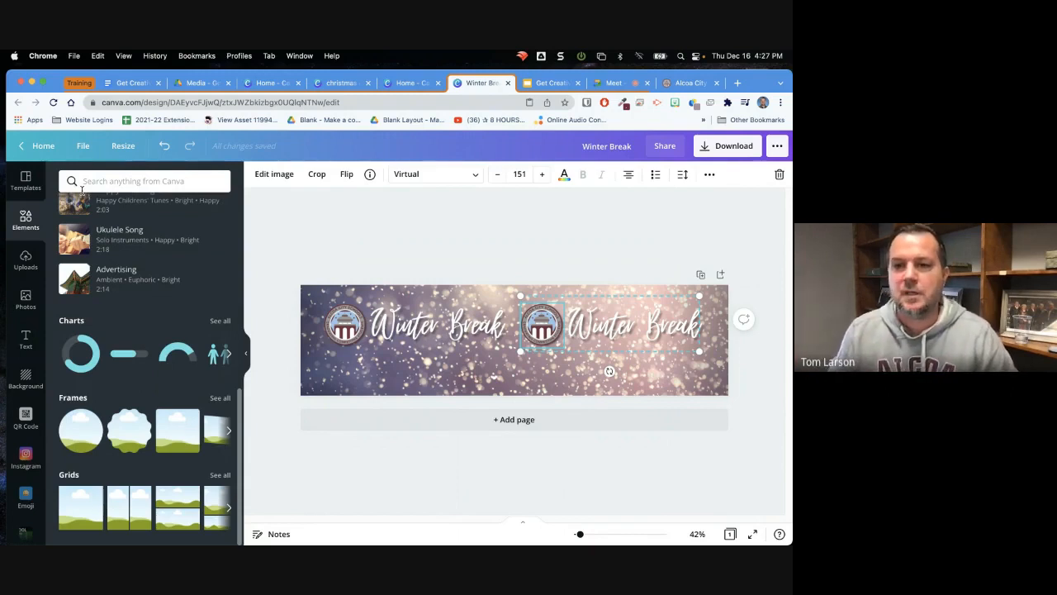
left_click(421, 330)
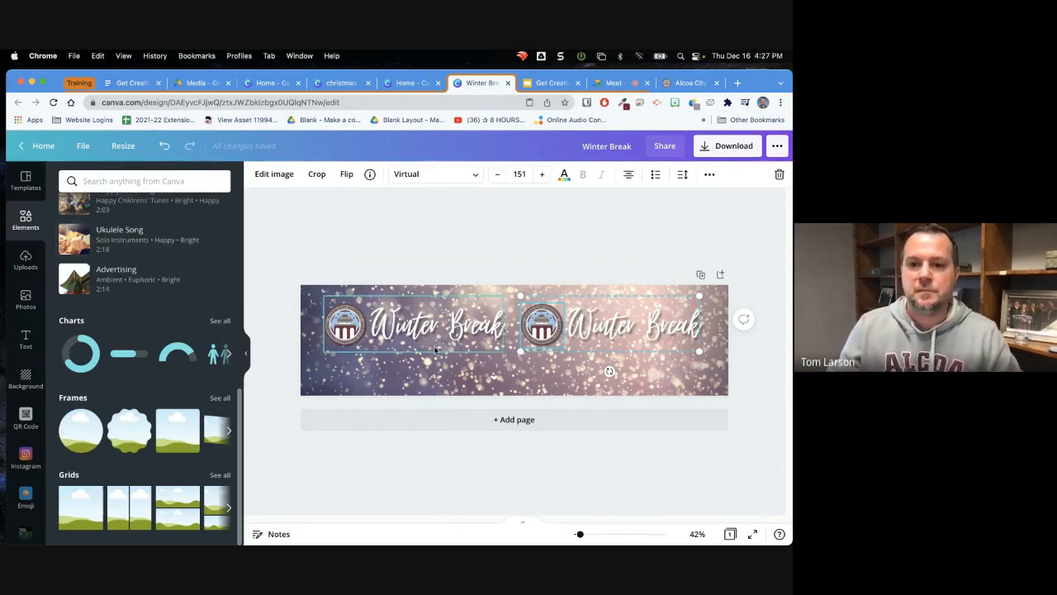
left_click_drag(417, 337, 410, 342)
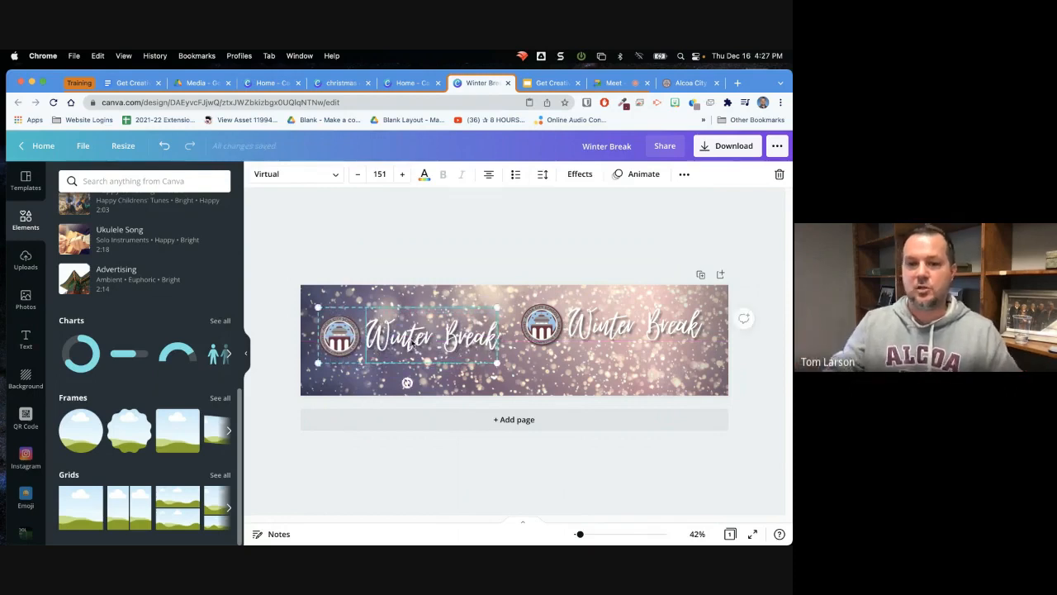
left_click(612, 336)
key("Delete")
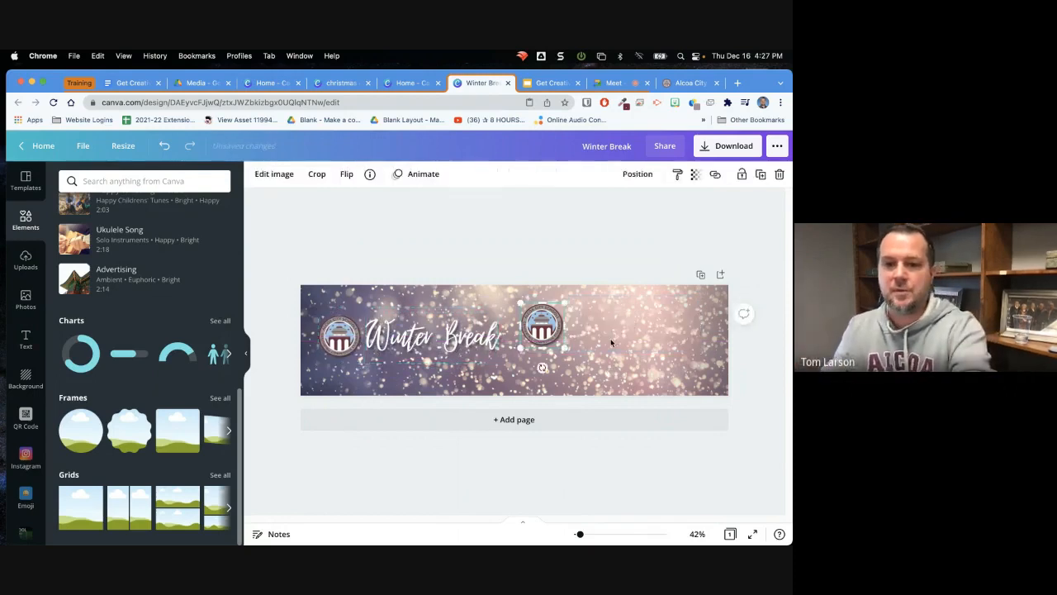
key("Delete")
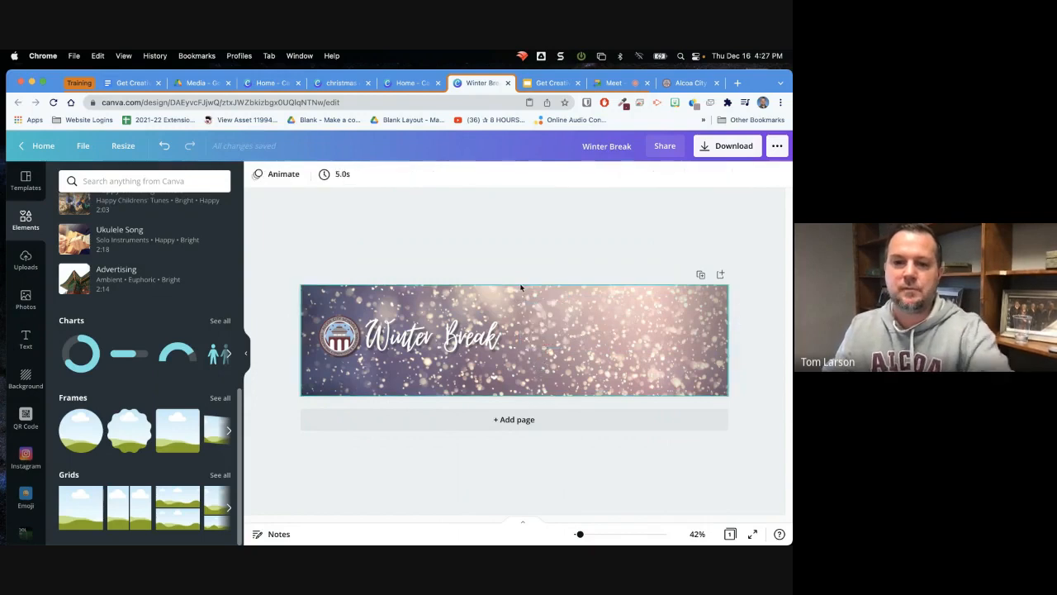
Enlarge the seal-and-heading group until its text is size 275 and center it on the banner
left_click(450, 357)
left_click_drag(495, 364, 640, 409)
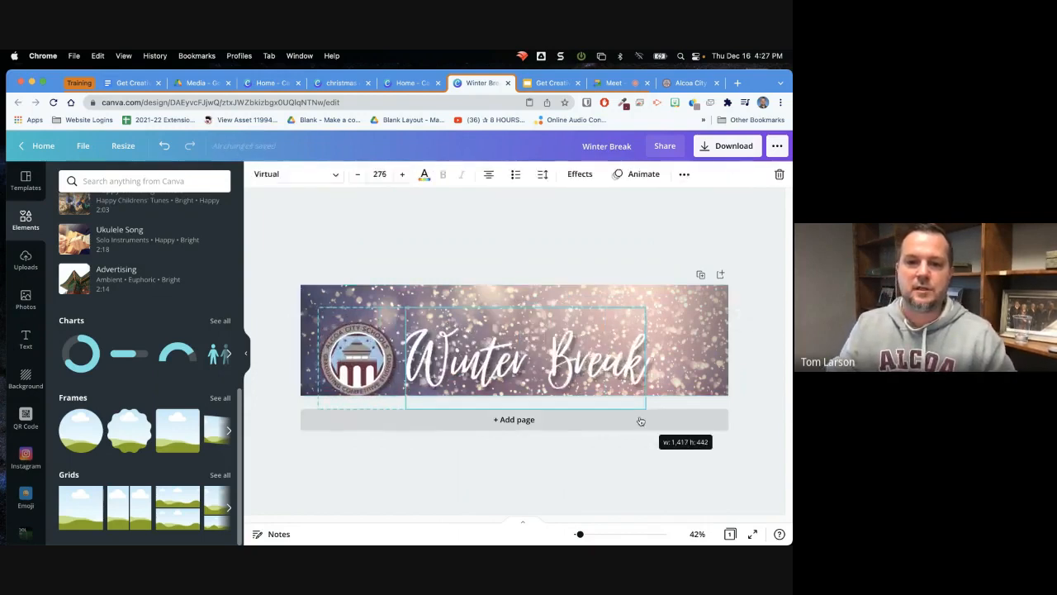
left_click_drag(547, 389, 574, 363)
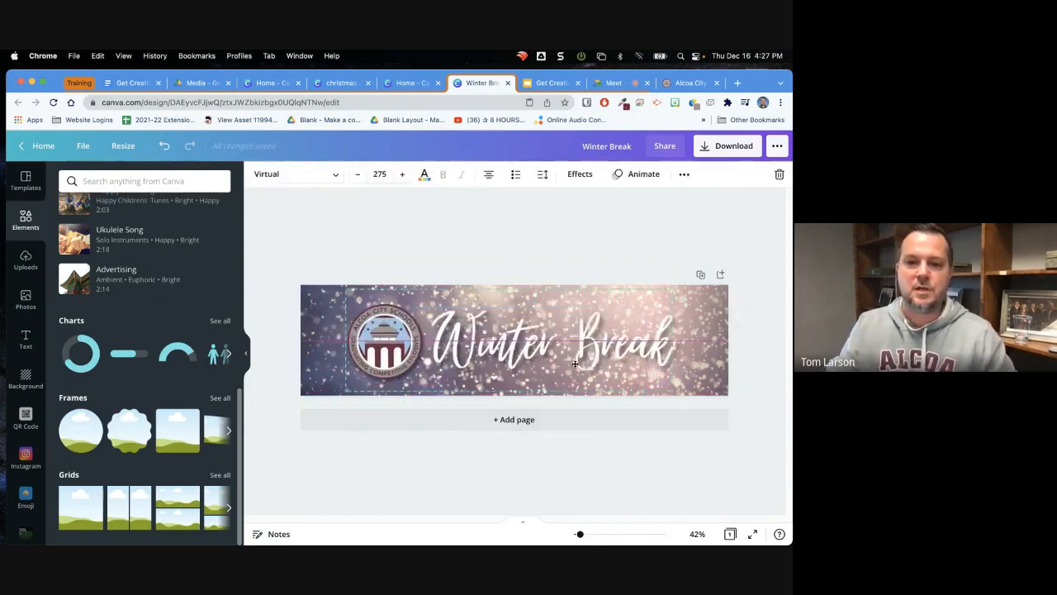
Look over the banner's publishing and sharing options, close them and return to the Canva home page
left_click(777, 146)
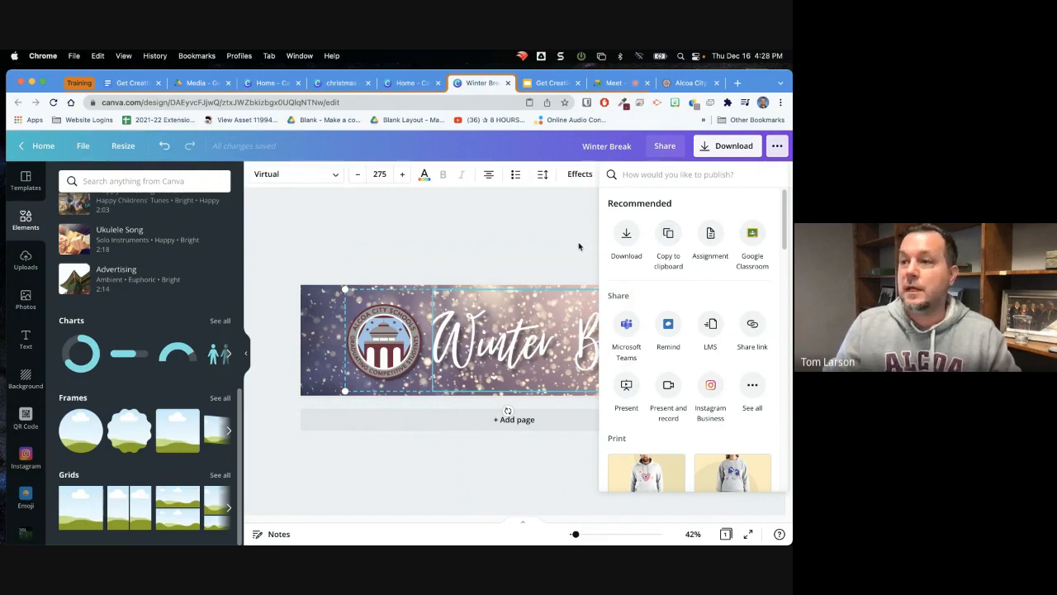
left_click(505, 233)
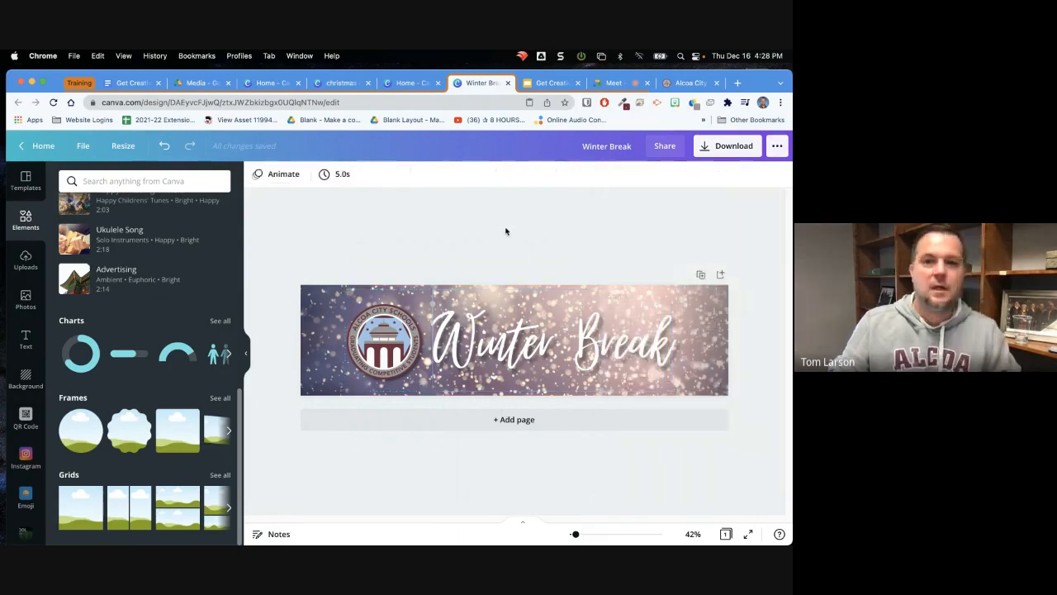
left_click(43, 146)
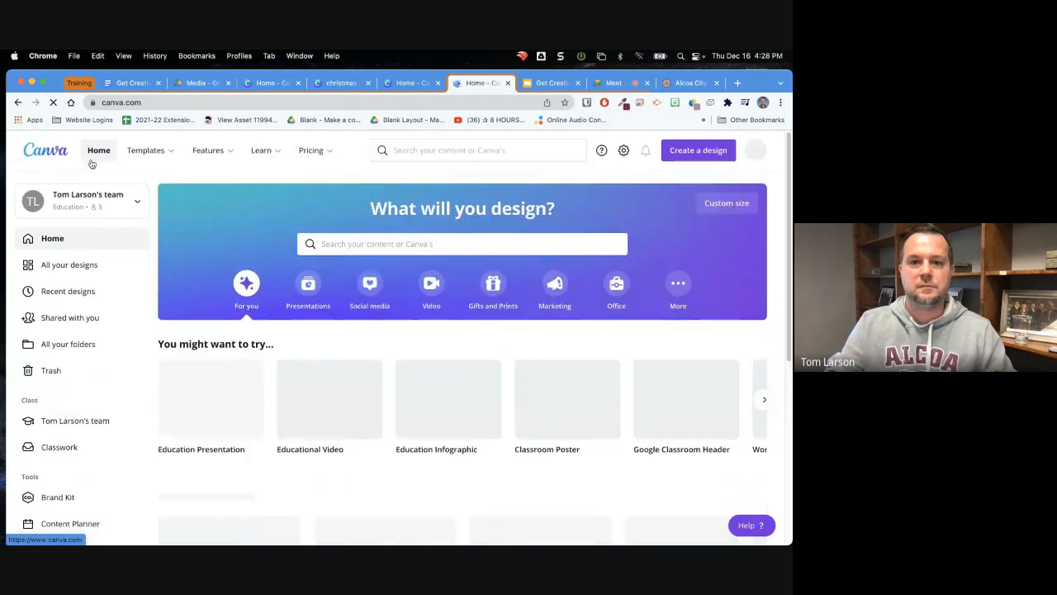
Search the templates for "soccer game" and open the red "Final Score" Instagram post template as a design
left_click(381, 244)
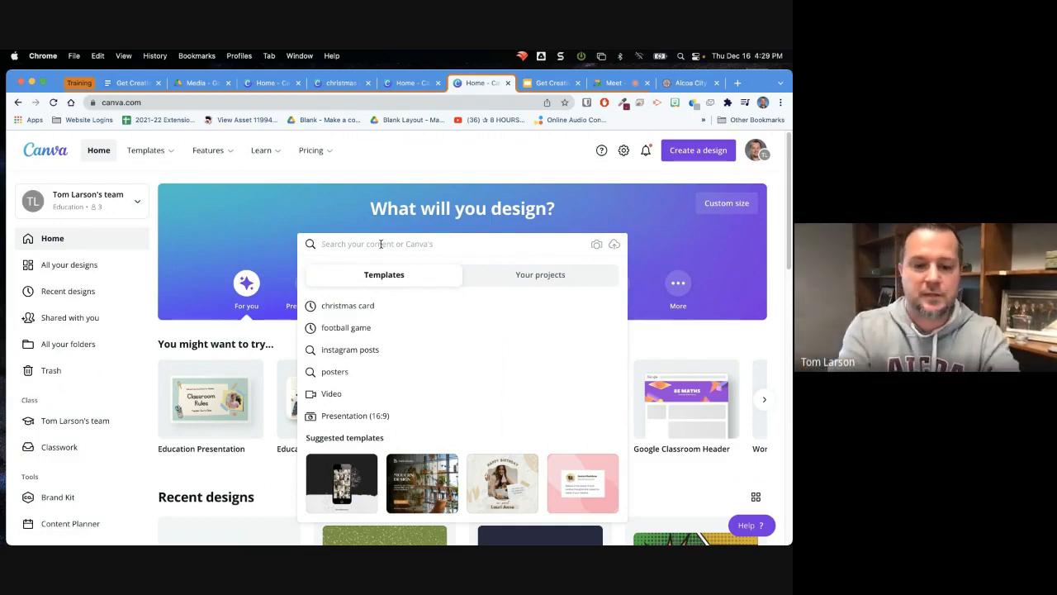
type("soccer game")
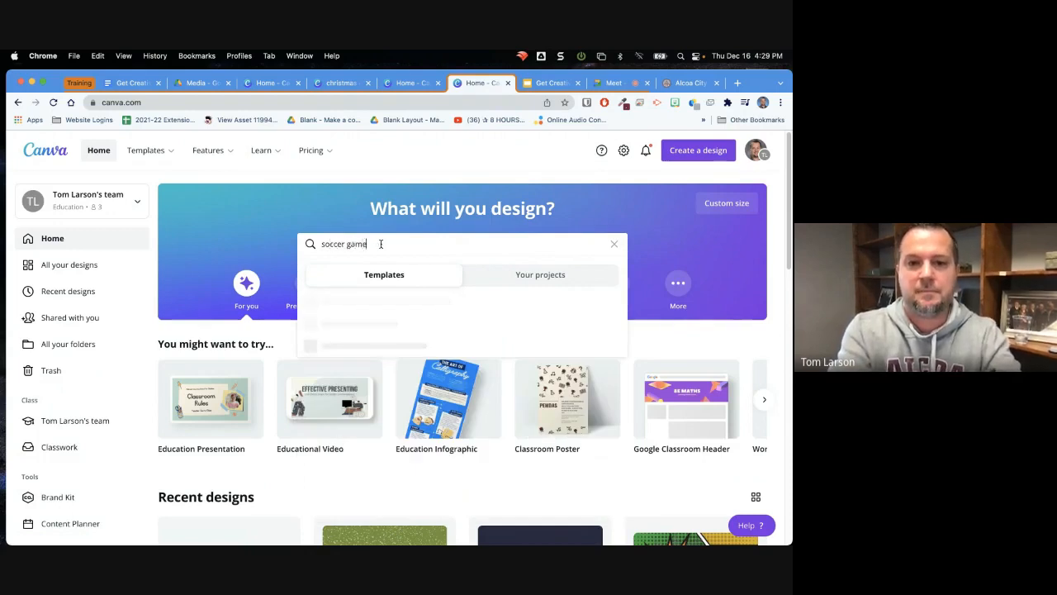
key("Return")
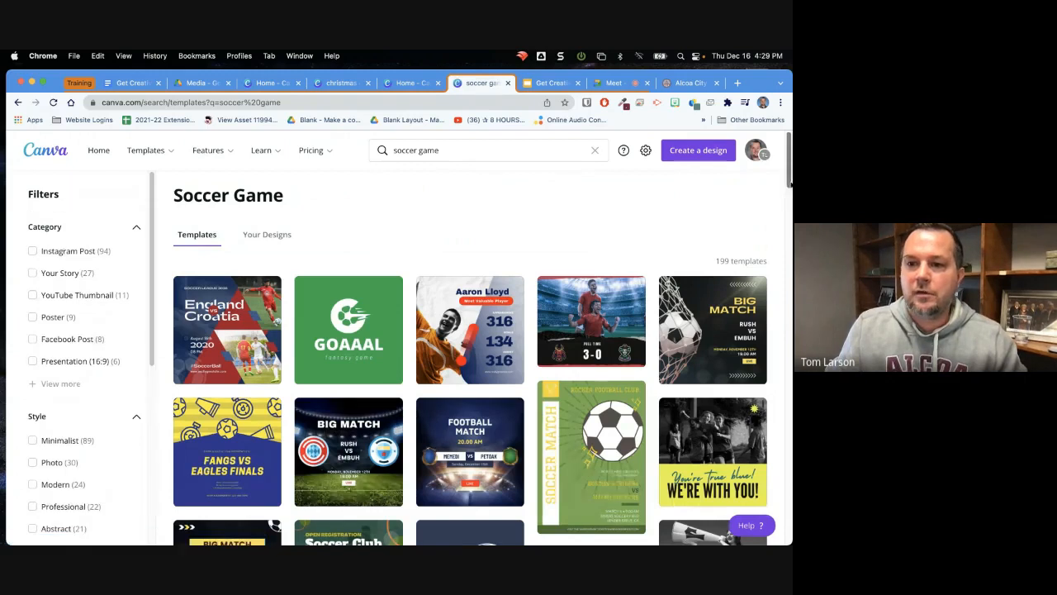
left_click_drag(789, 179, 780, 231)
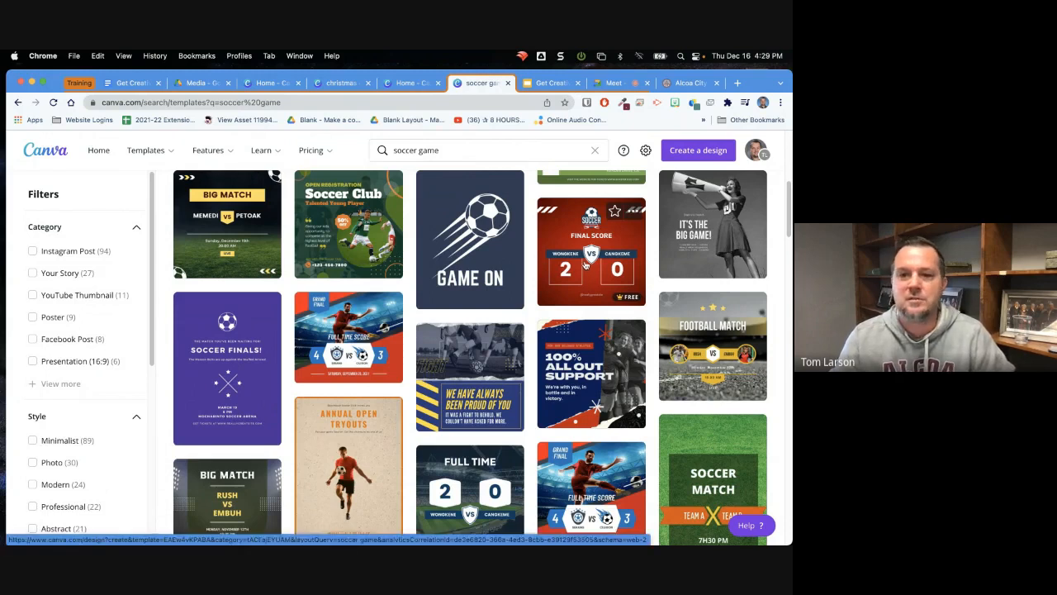
left_click(585, 264)
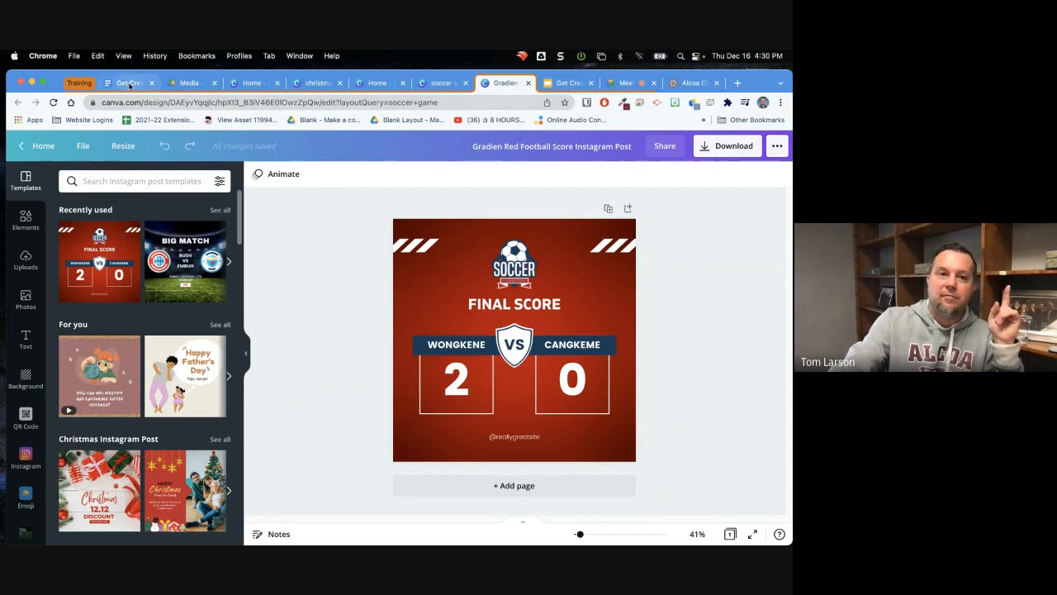
Switch to the "Get Creative with Canva" document in Google Docs and open its Training Completion Form link
left_click(130, 84)
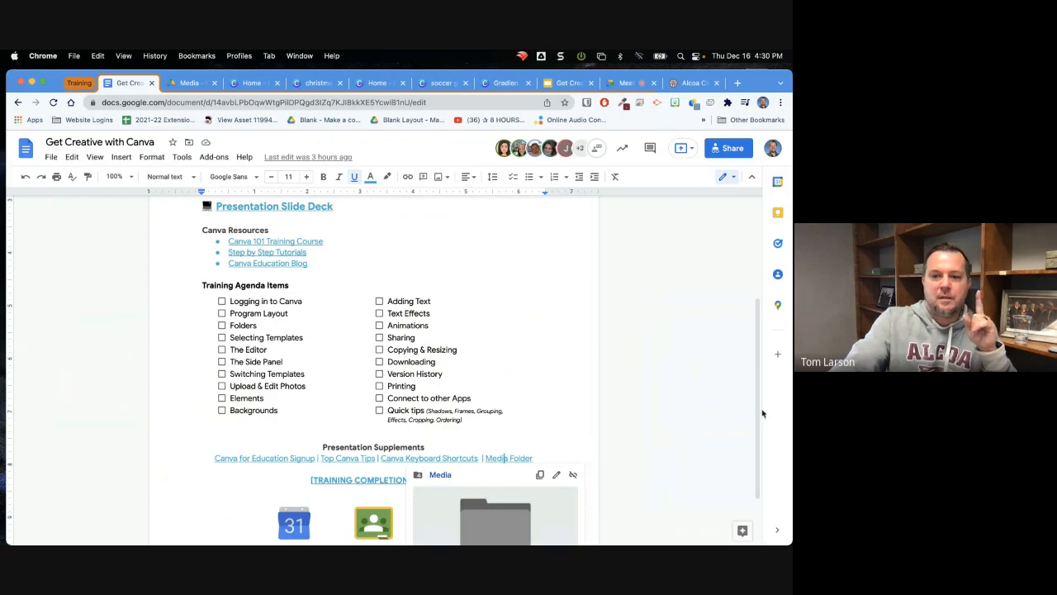
left_click_drag(756, 428, 754, 473)
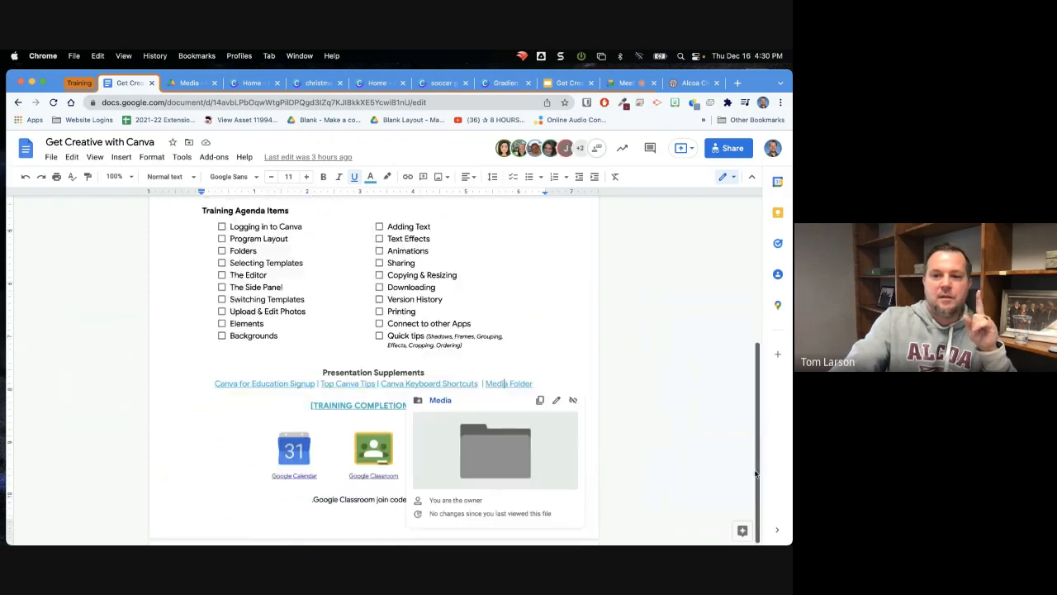
left_click(648, 345)
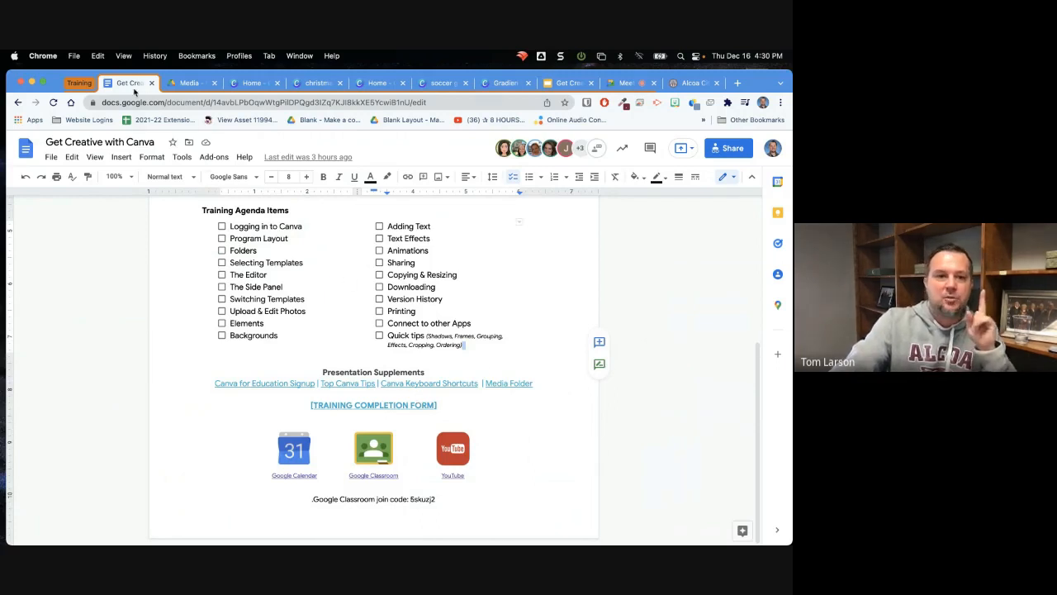
left_click(384, 405)
left_click(386, 423)
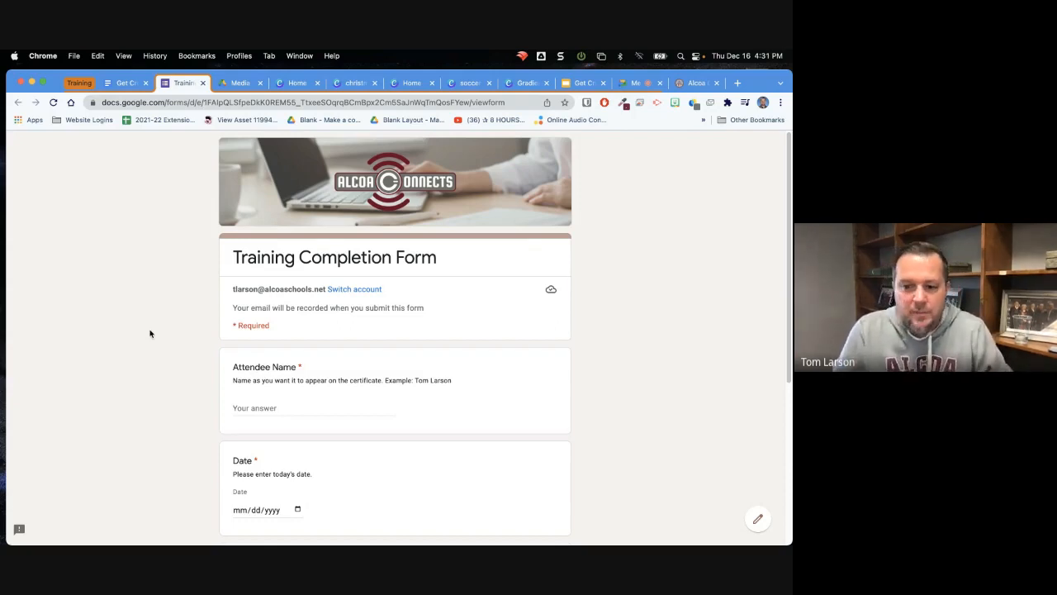
Switch to the Google Meet call and stop its recording
left_click(635, 83)
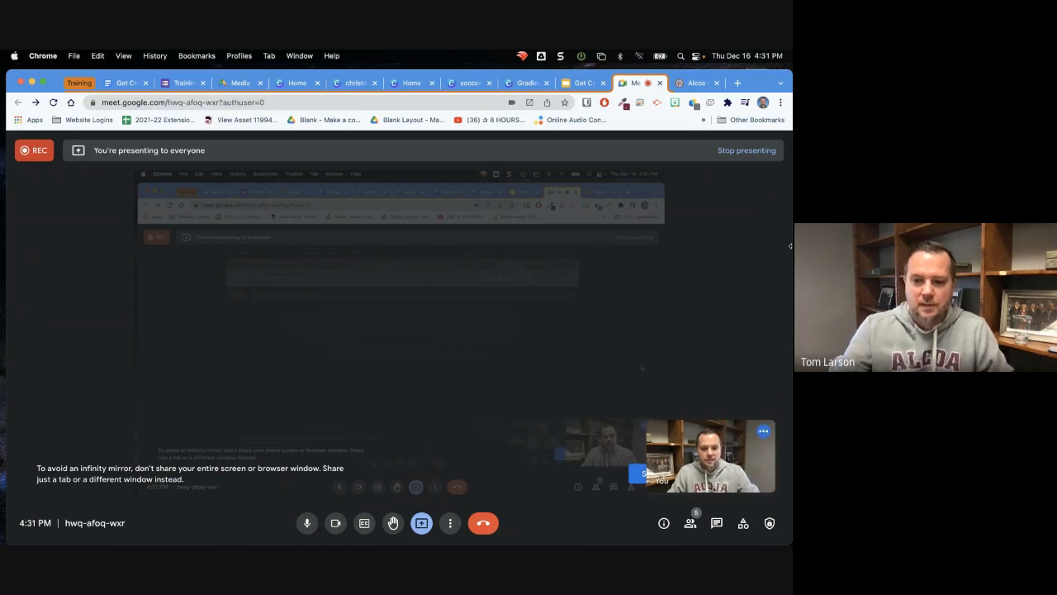
left_click(449, 526)
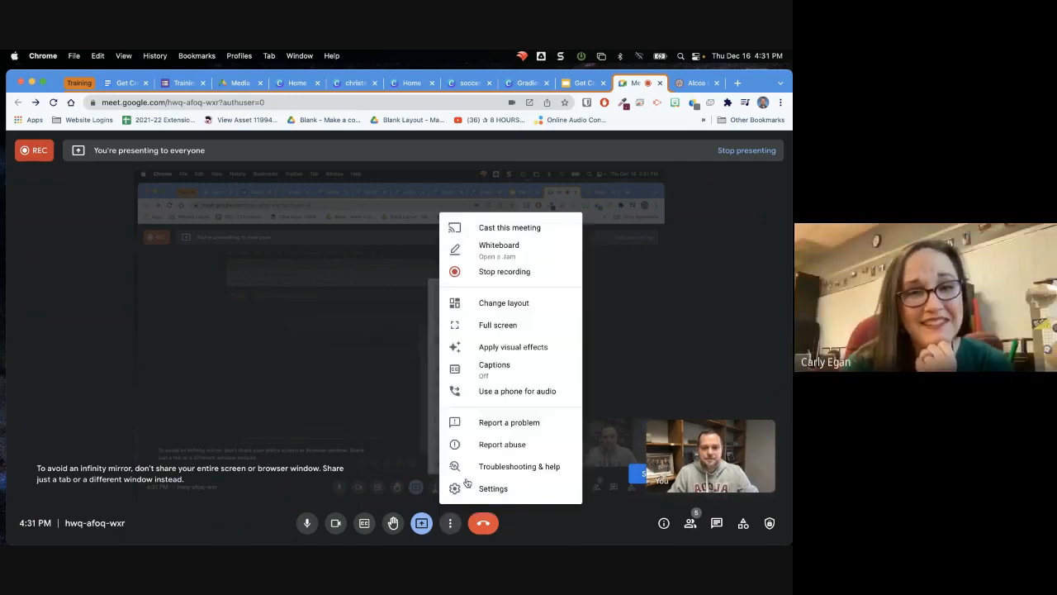
left_click(506, 272)
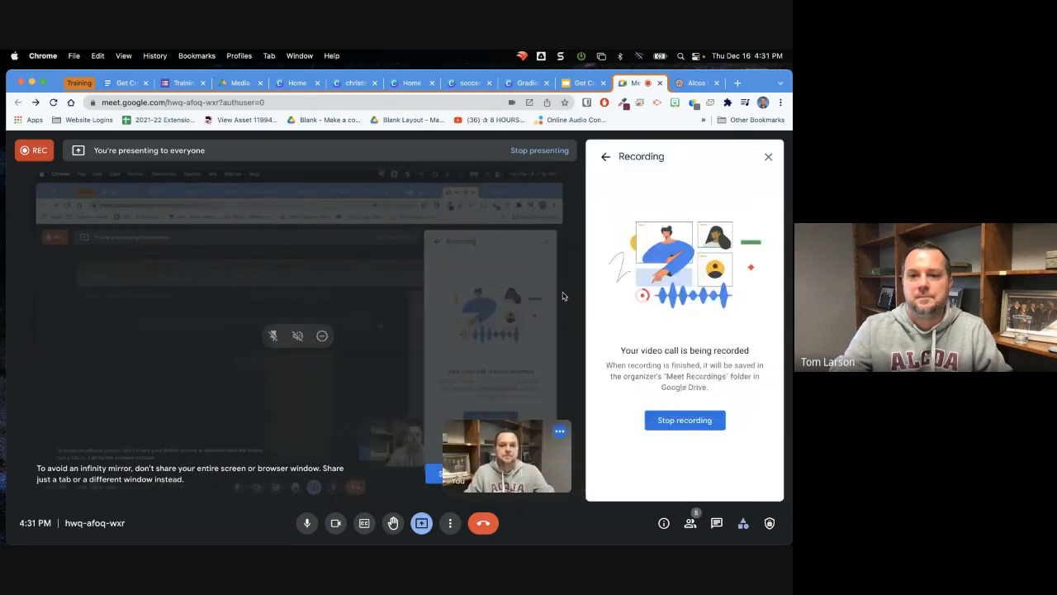